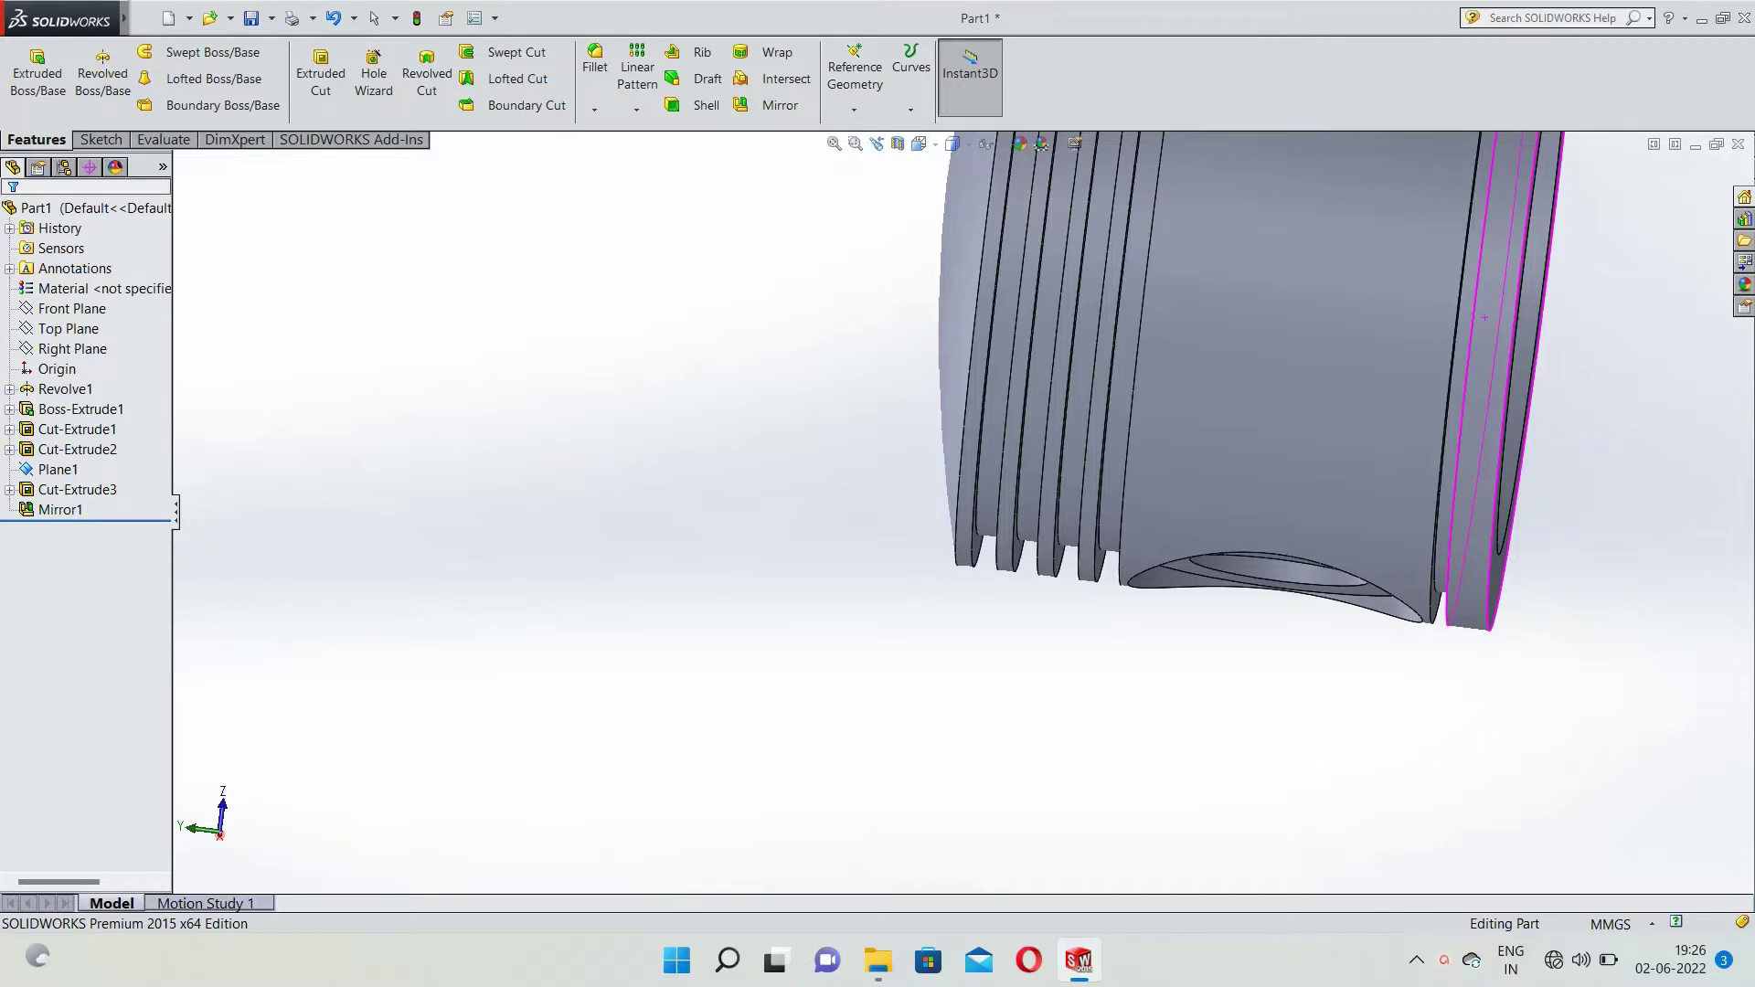
{"action": "scroll", "coordinate": [1632, 240], "scroll_direction": "up", "scroll_amount": 2}
{"action": "middle_click_drag", "start_coordinate": [1426, 302], "coordinate": [960, 302]}
{"action": "scroll", "coordinate": [1633, 240], "scroll_direction": "down", "scroll_amount": 1}
{"action": "middle_click_drag", "start_coordinate": [1028, 142], "coordinate": [64, 981]}
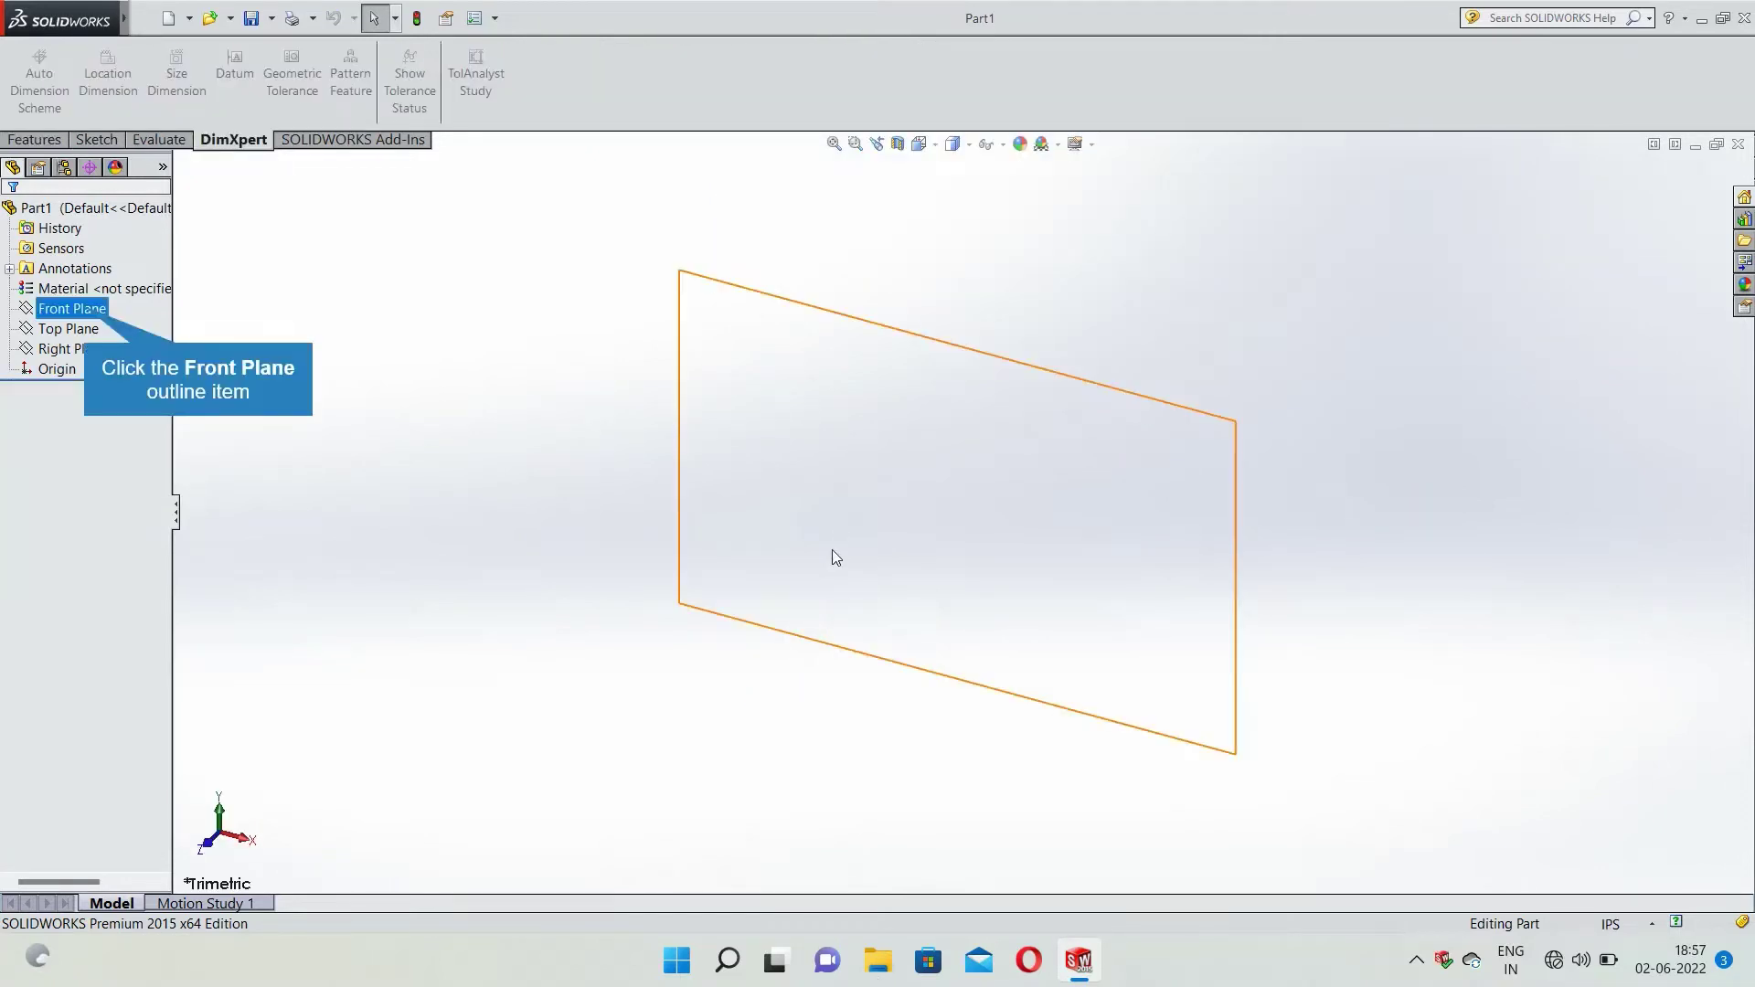
Start a new sketch on the Front Plane.
{"action": "left_click", "coordinate": [91, 307]}
{"action": "left_click", "coordinate": [80, 139]}
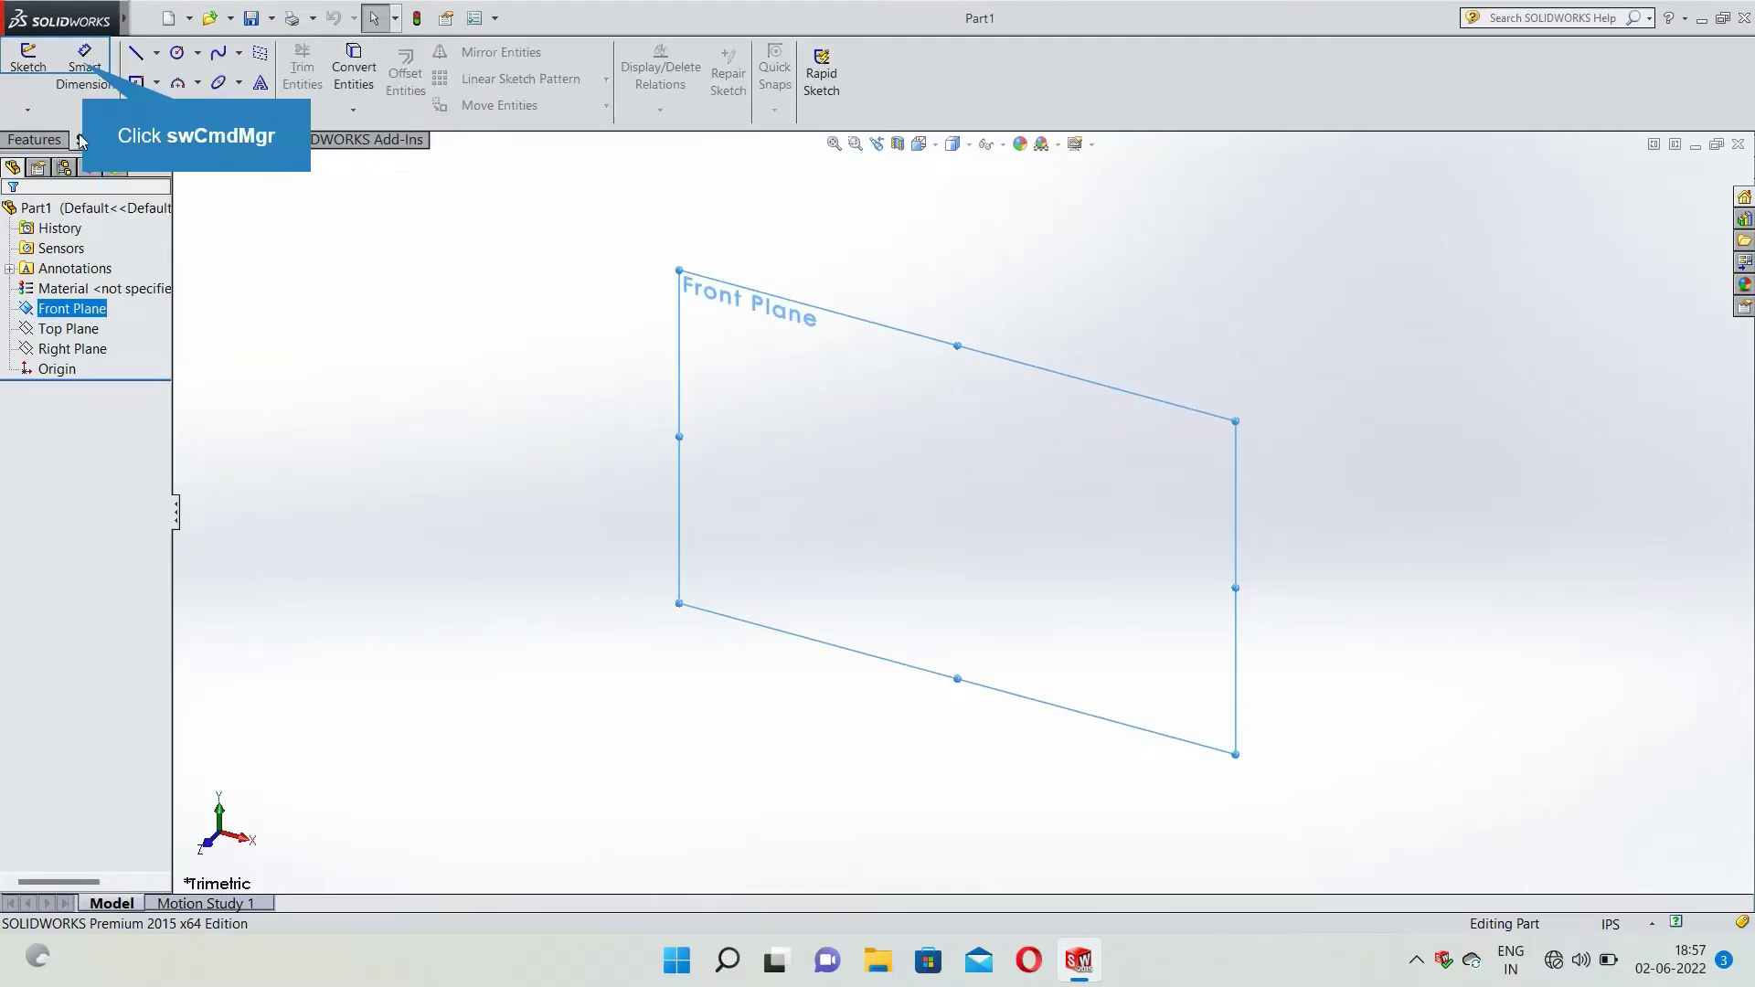
{"action": "left_click", "coordinate": [82, 58]}
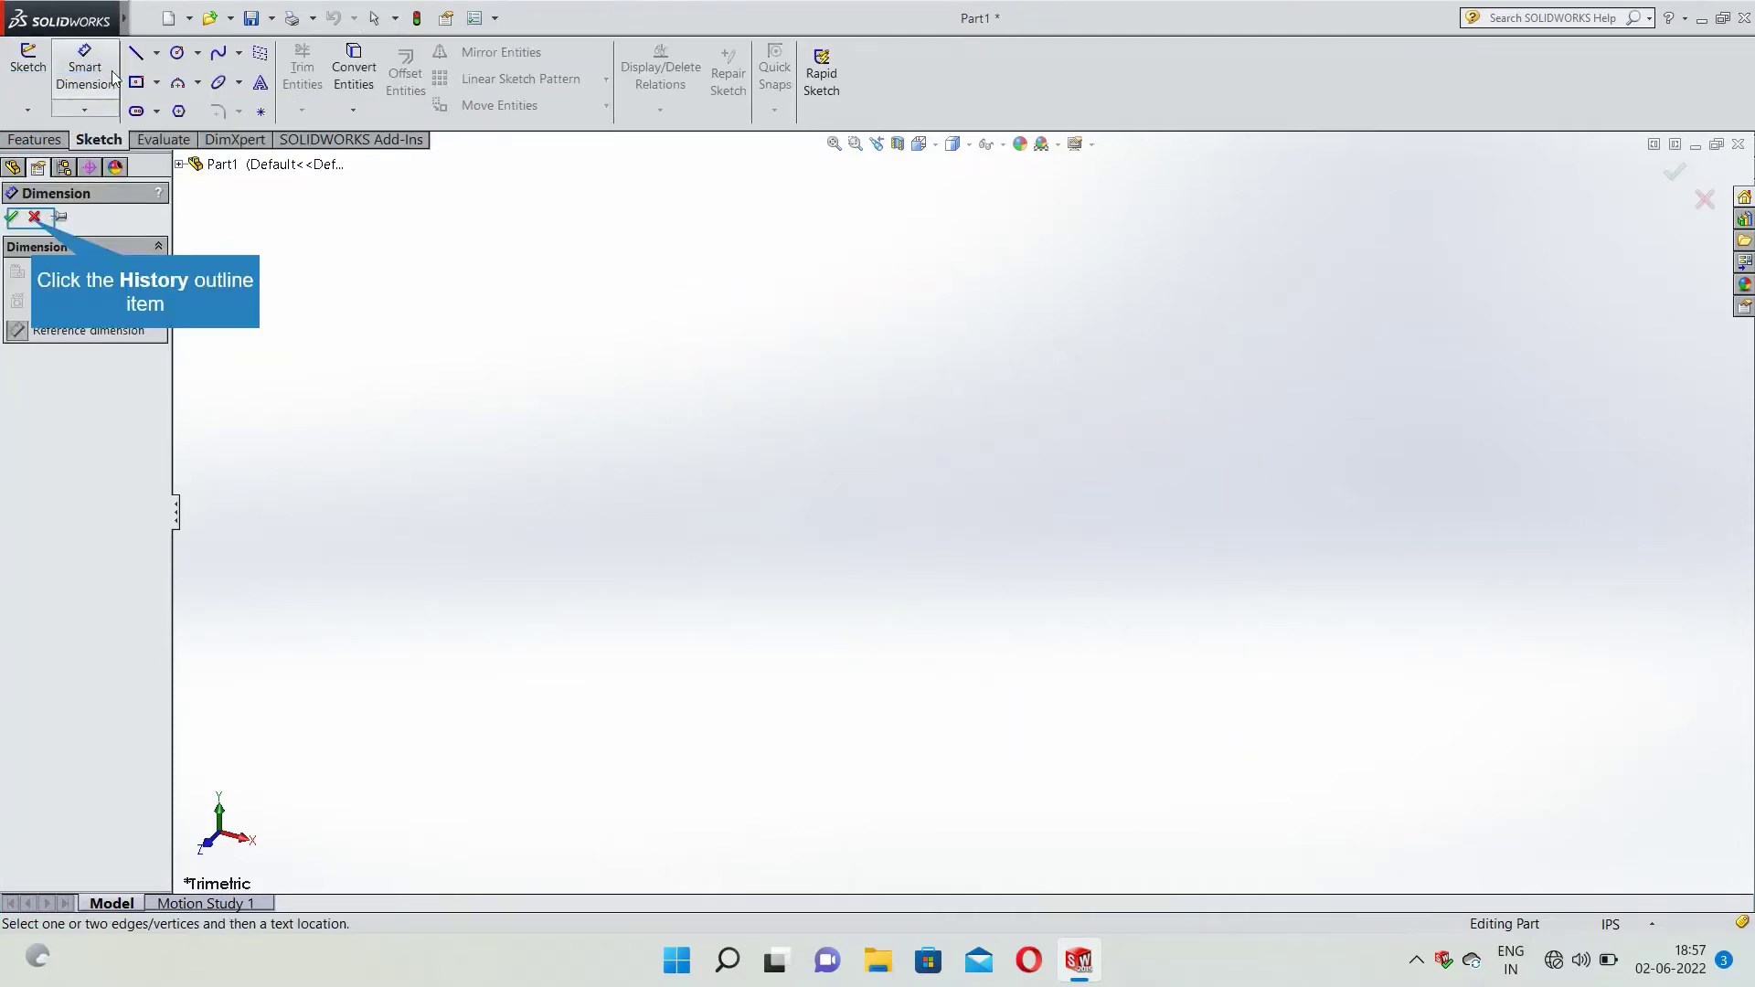
{"action": "left_click", "coordinate": [34, 229]}
{"action": "left_click", "coordinate": [60, 308]}
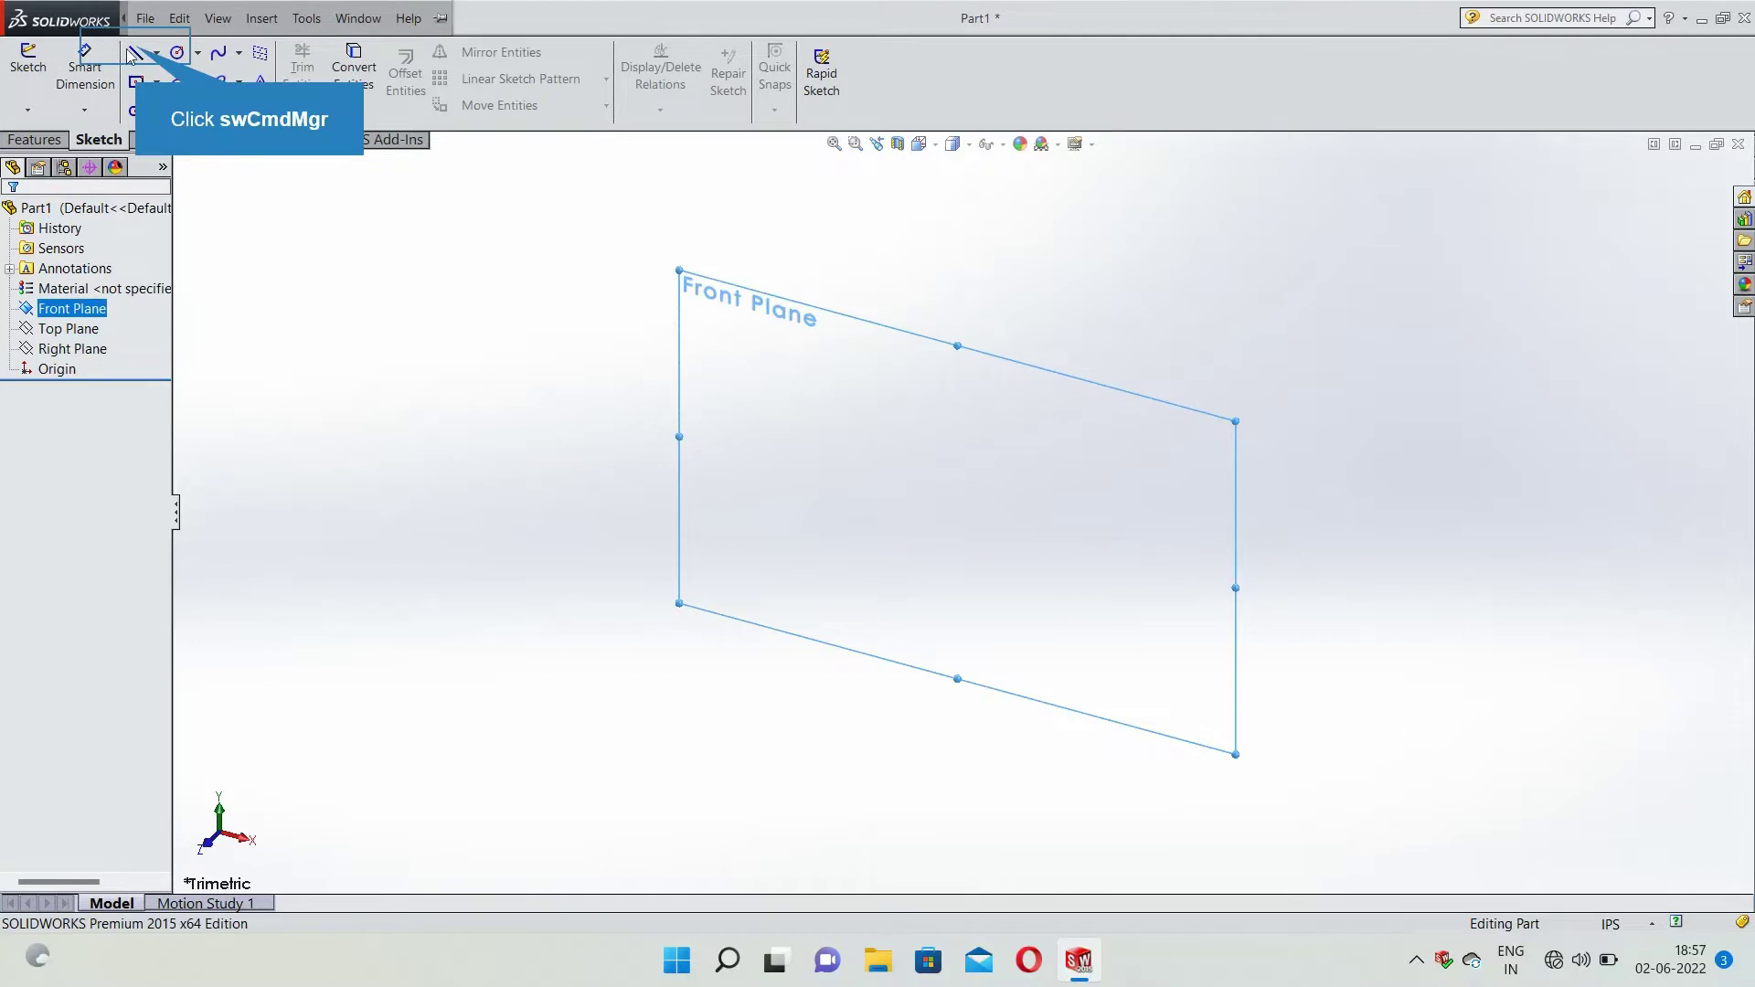
{"action": "left_click", "coordinate": [135, 53]}
{"action": "left_click", "coordinate": [143, 60]}
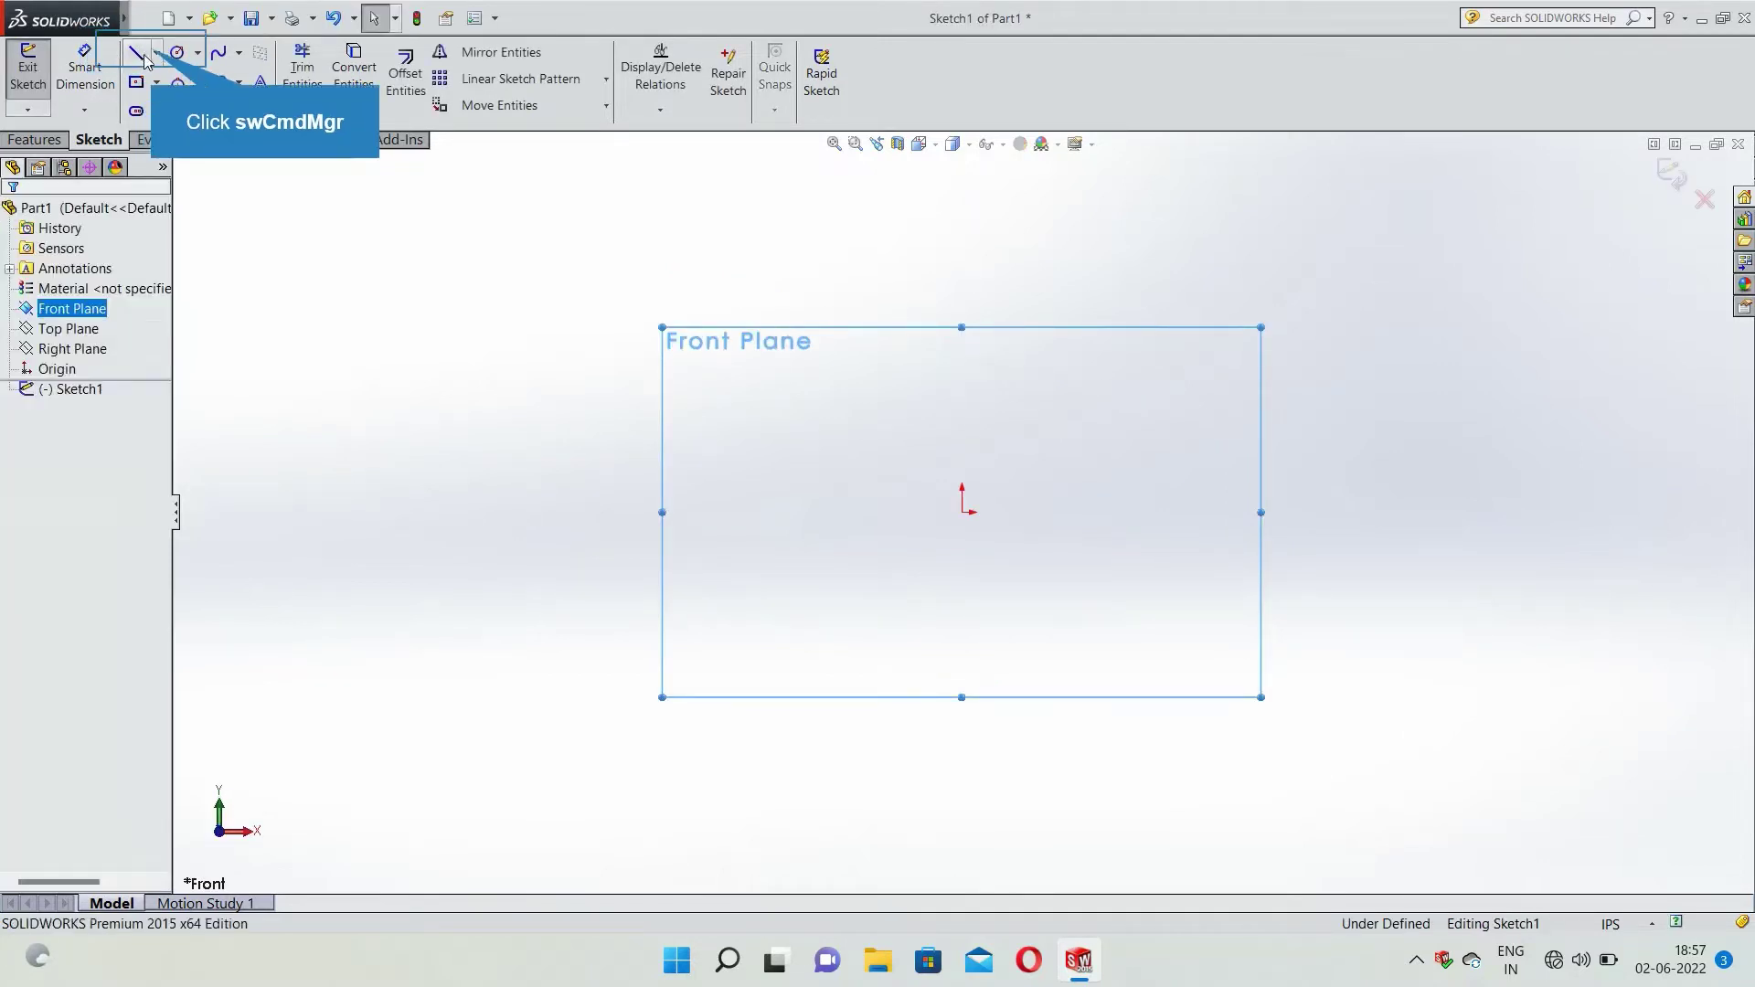
Sketch a long horizontal construction centerline passing through the origin.
{"action": "left_click", "coordinate": [156, 53]}
{"action": "left_click", "coordinate": [157, 95]}
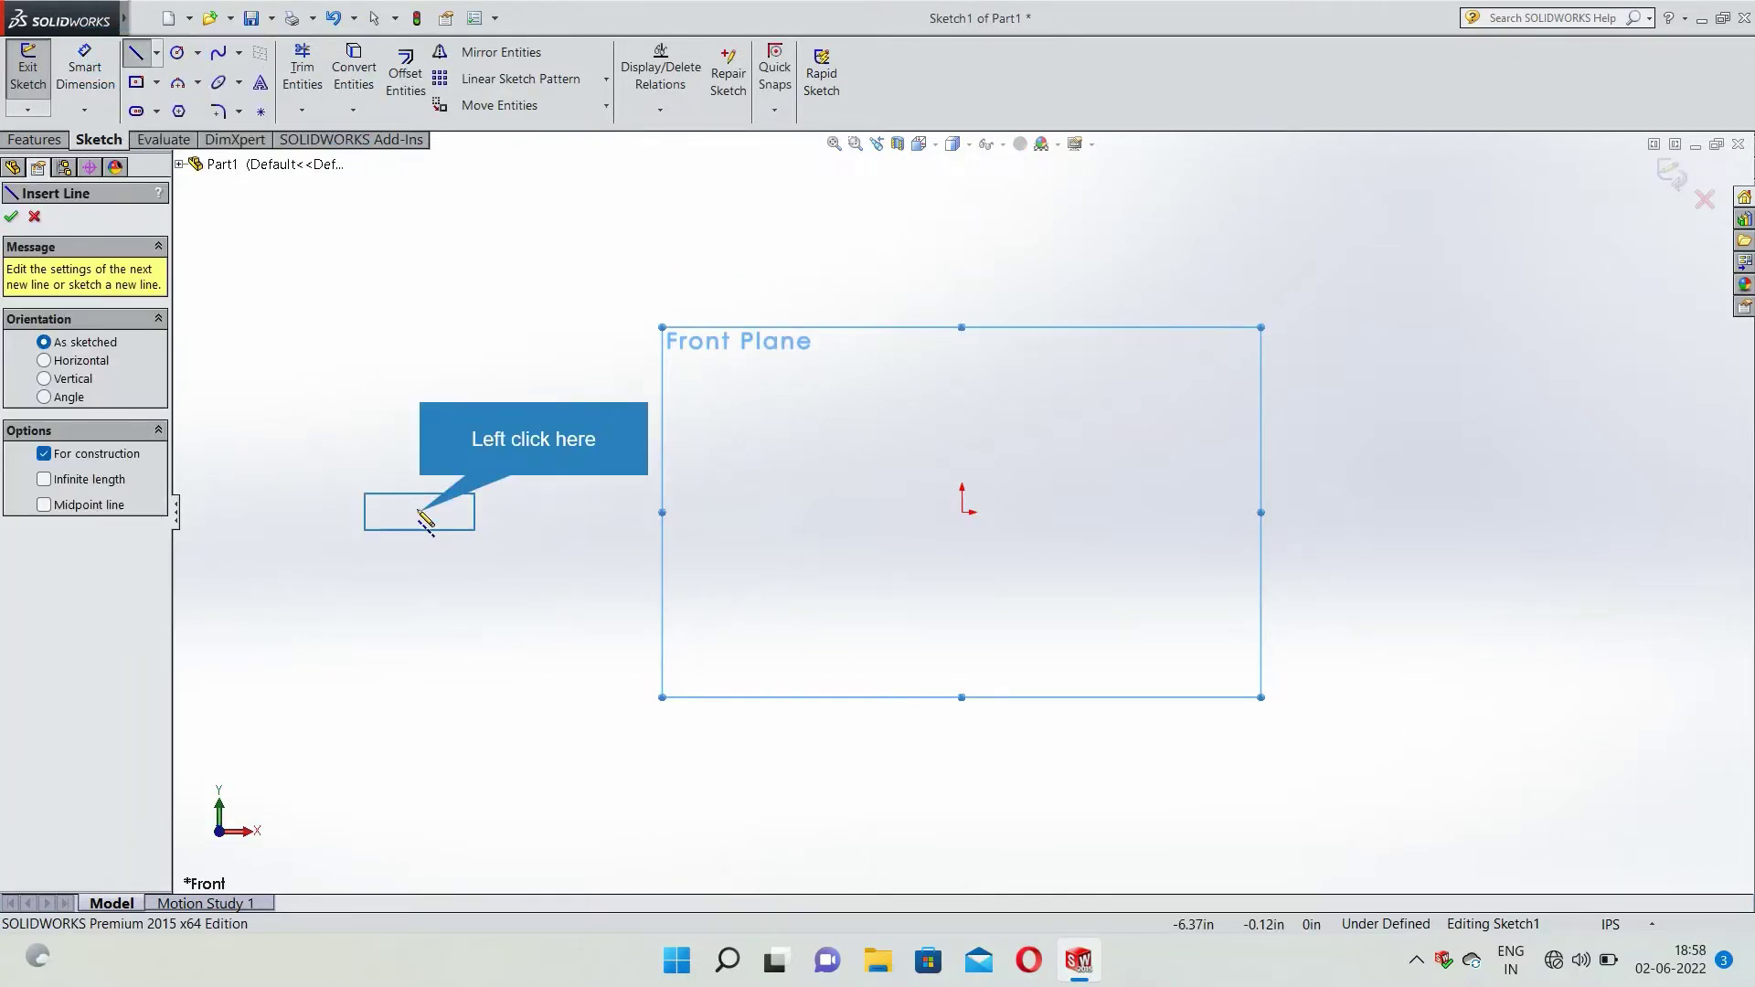
{"action": "left_click", "coordinate": [419, 512]}
{"action": "left_click", "coordinate": [1590, 512]}
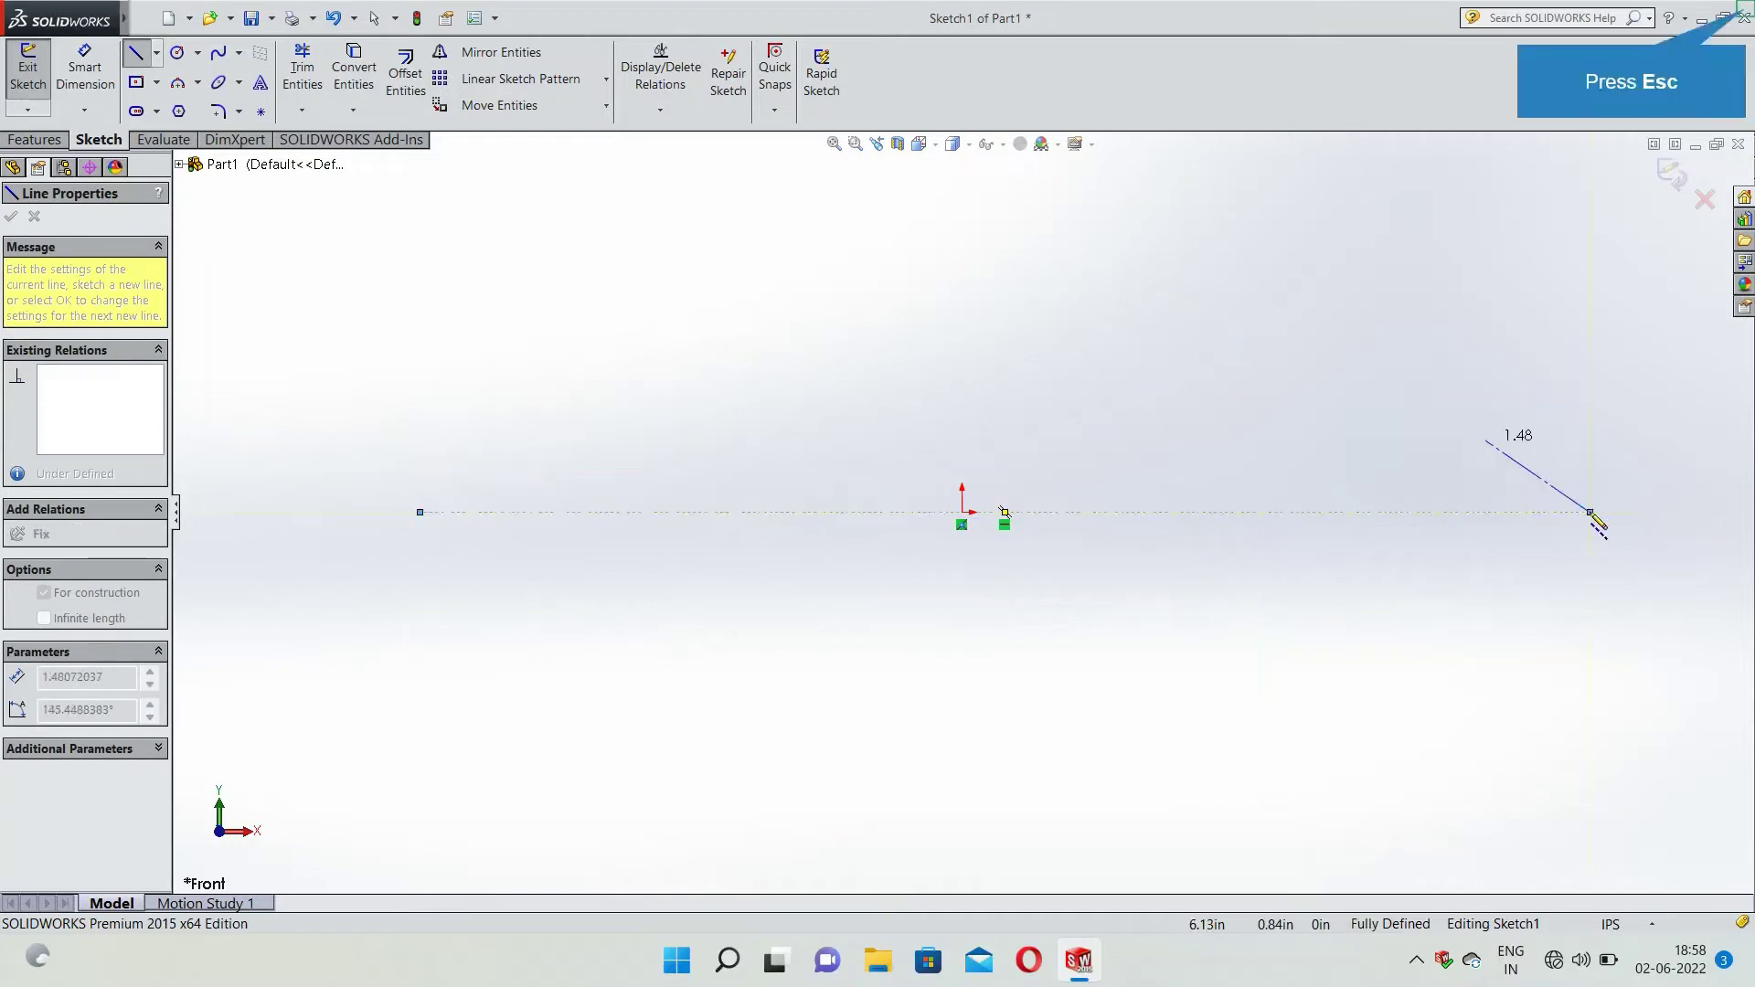
{"action": "key", "text": "Escape"}
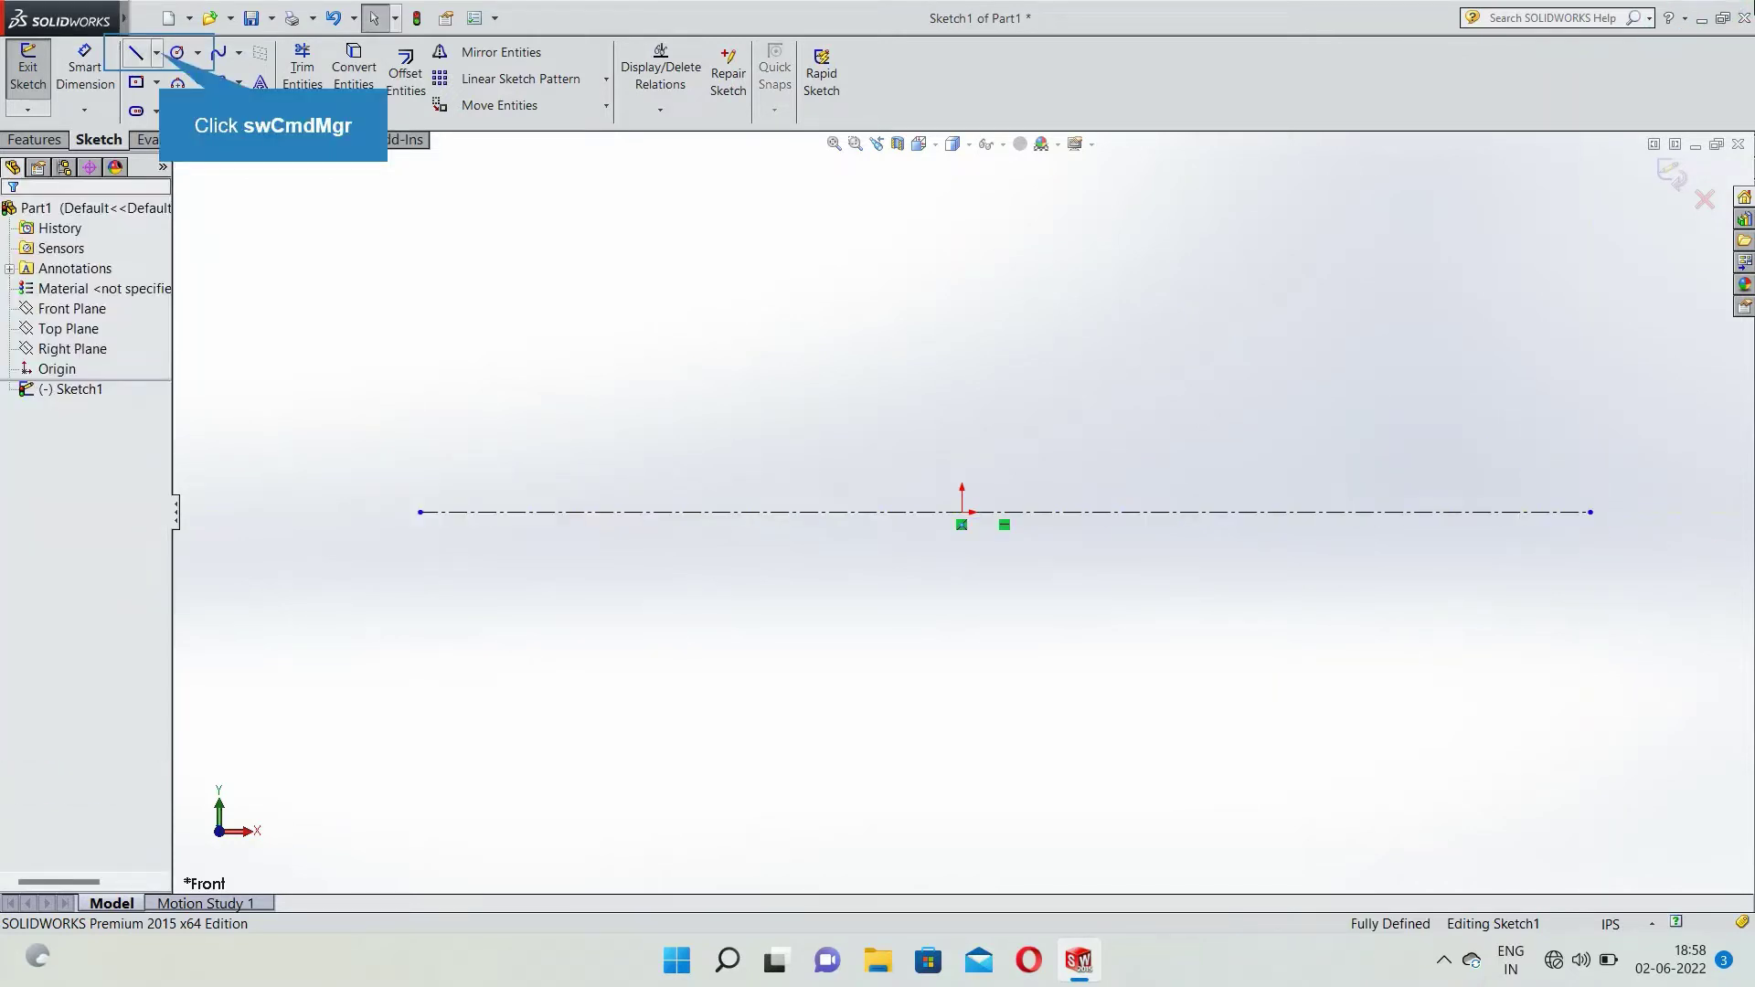
Sketch a vertical construction centerline about 7.5 in long passing through the origin.
{"action": "left_click", "coordinate": [161, 57]}
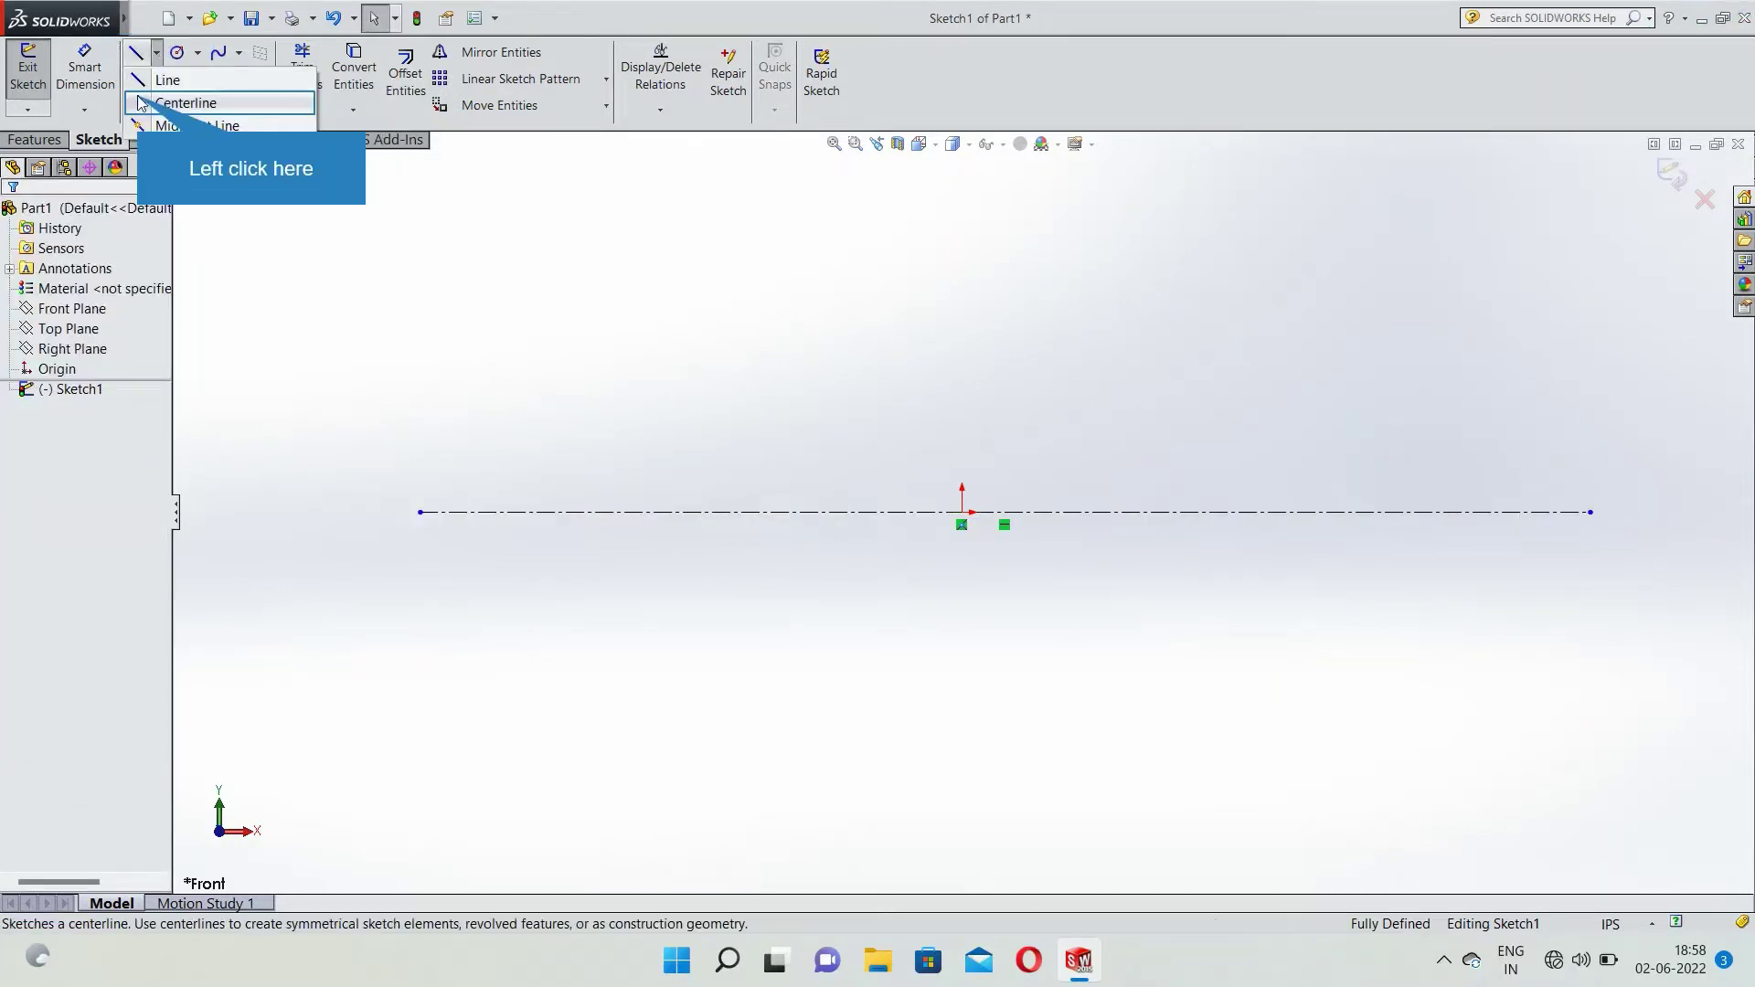
{"action": "left_click", "coordinate": [178, 95]}
{"action": "left_click", "coordinate": [961, 166]}
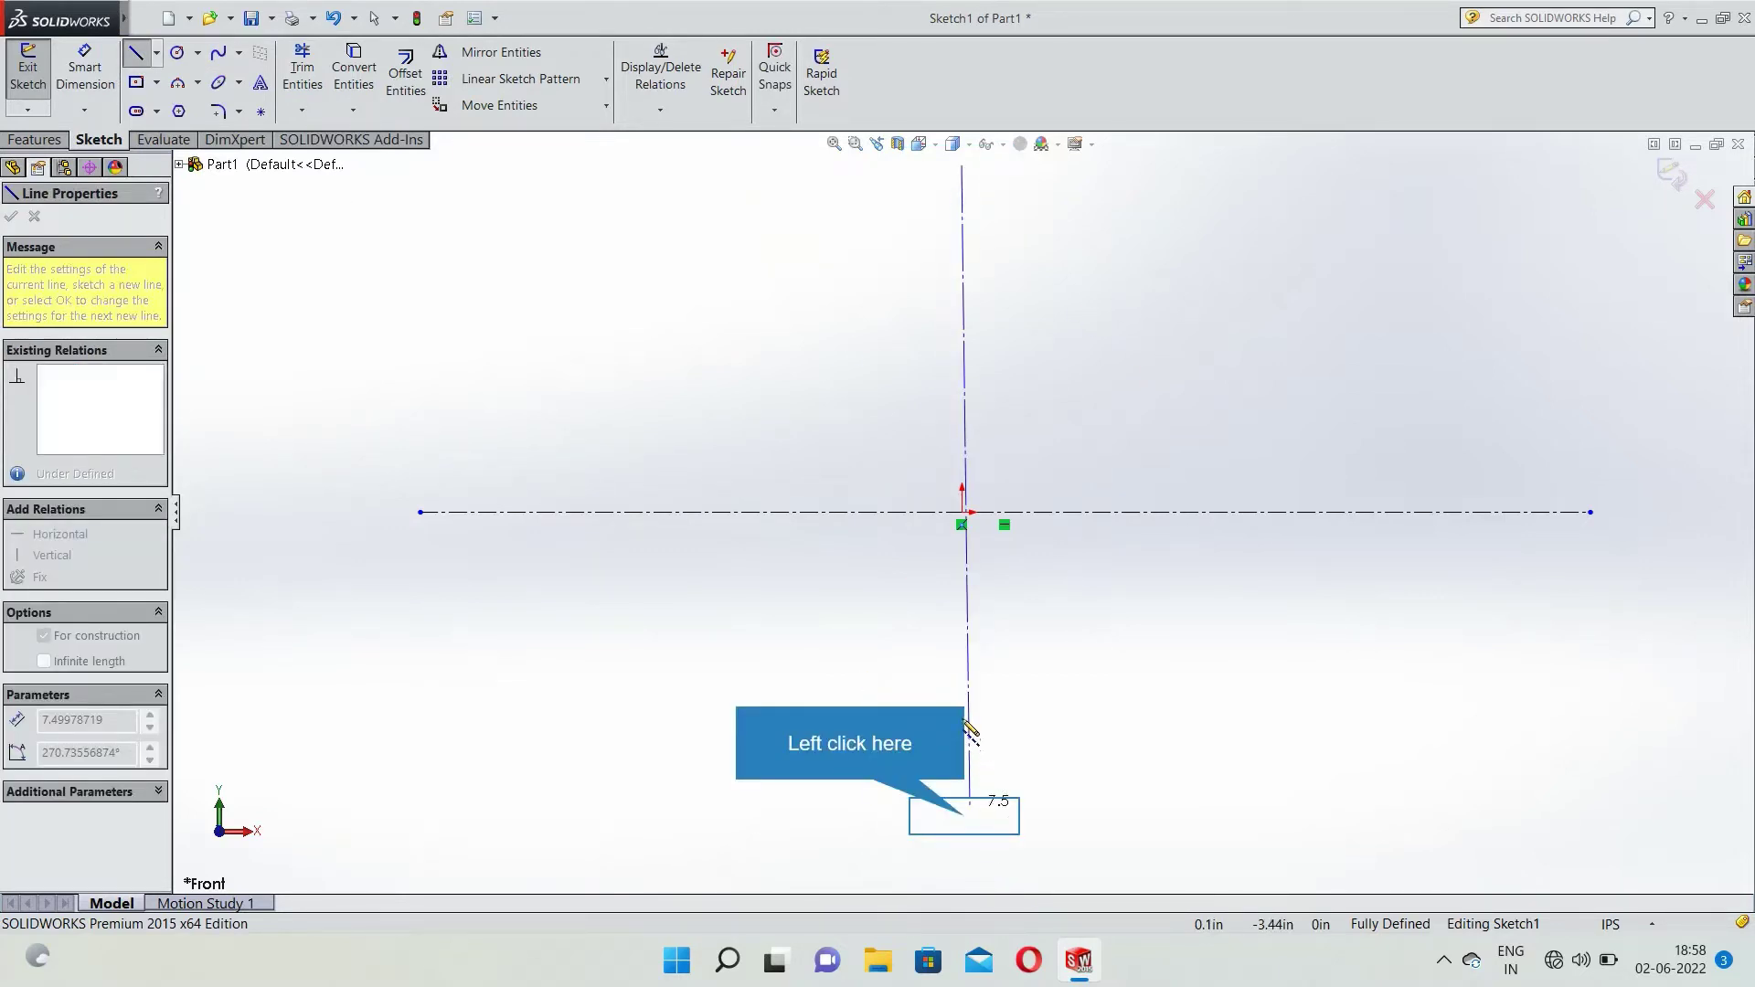
{"action": "left_click", "coordinate": [964, 814]}
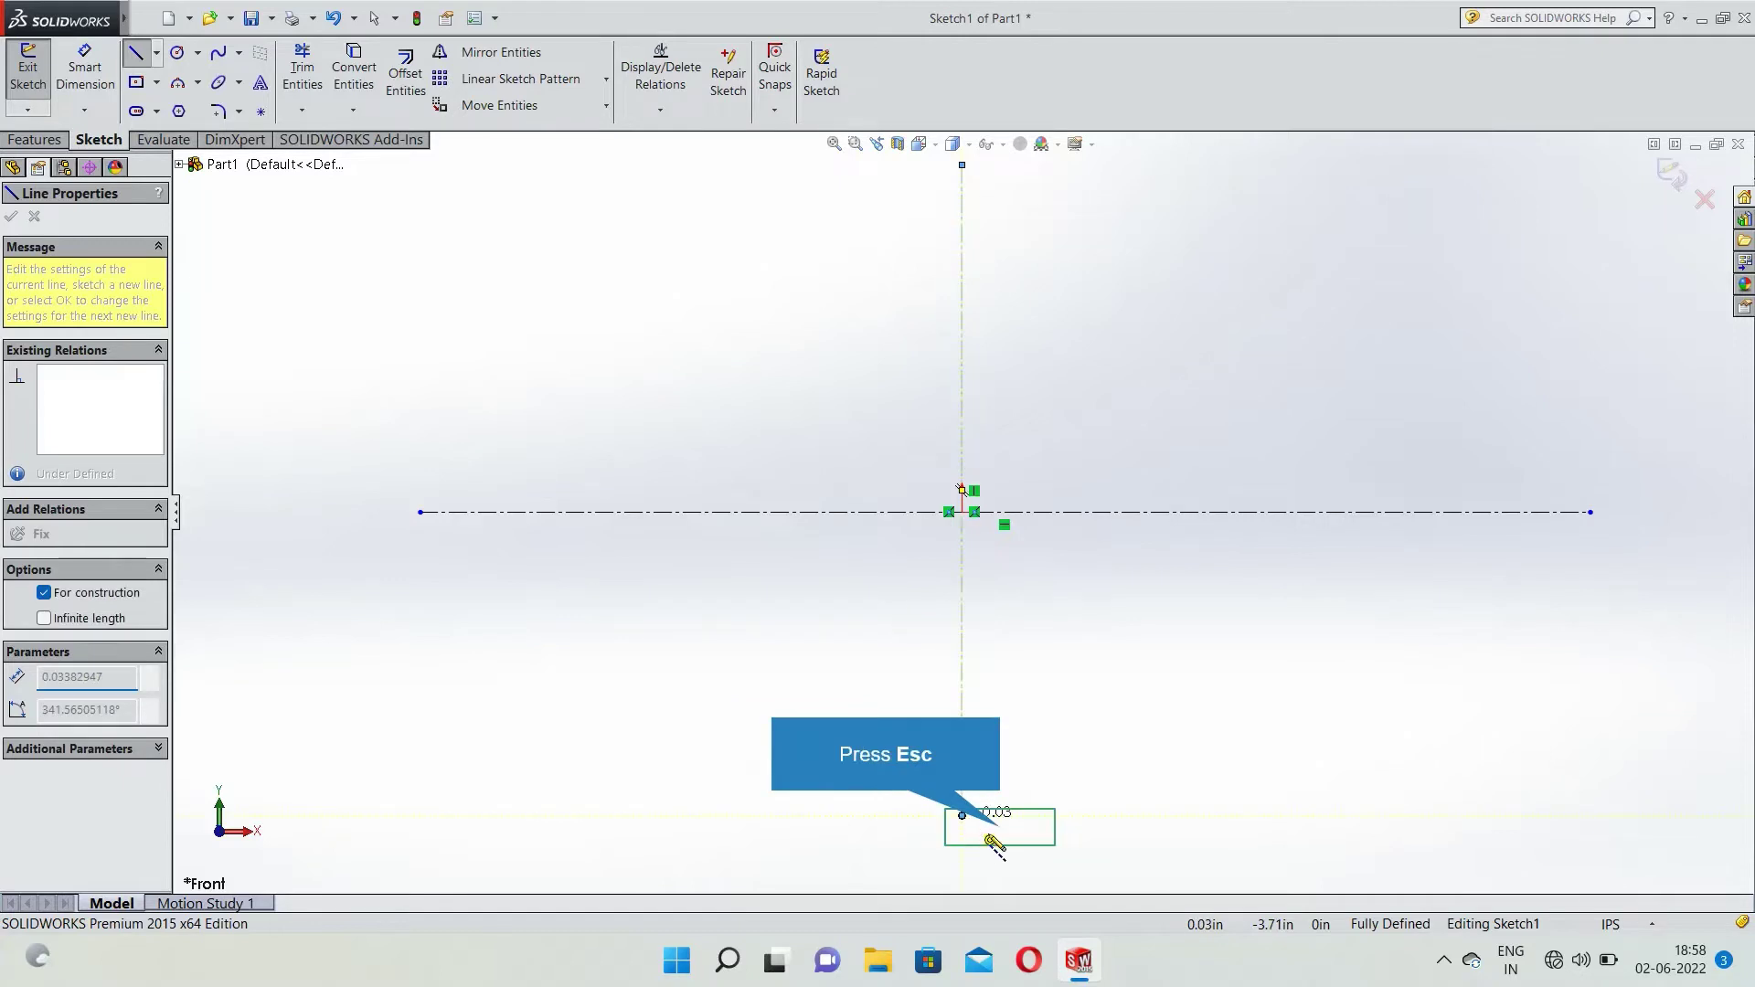
{"action": "key", "text": "Escape"}
Start the piston's outer profile above the horizontal centerline with connected lines forming two stepped ring grooves, each about 0.41 in deep.
{"action": "left_click", "coordinate": [147, 56]}
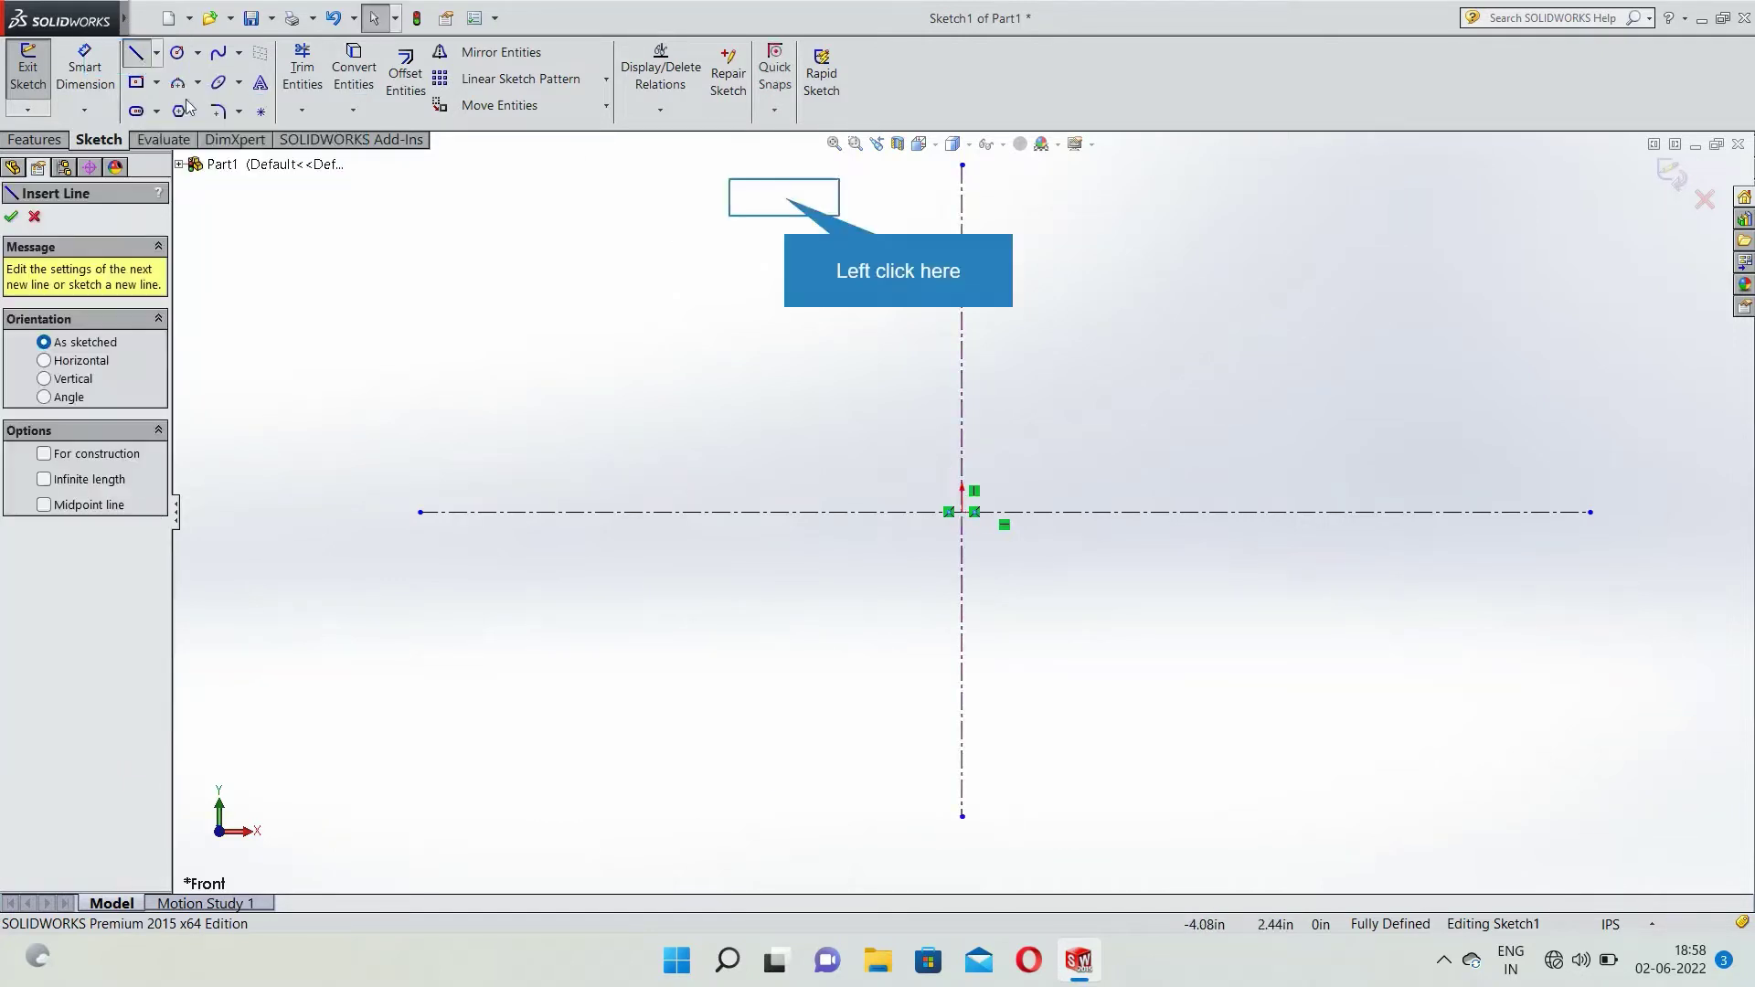
{"action": "left_click", "coordinate": [784, 197]}
{"action": "left_click", "coordinate": [784, 234]}
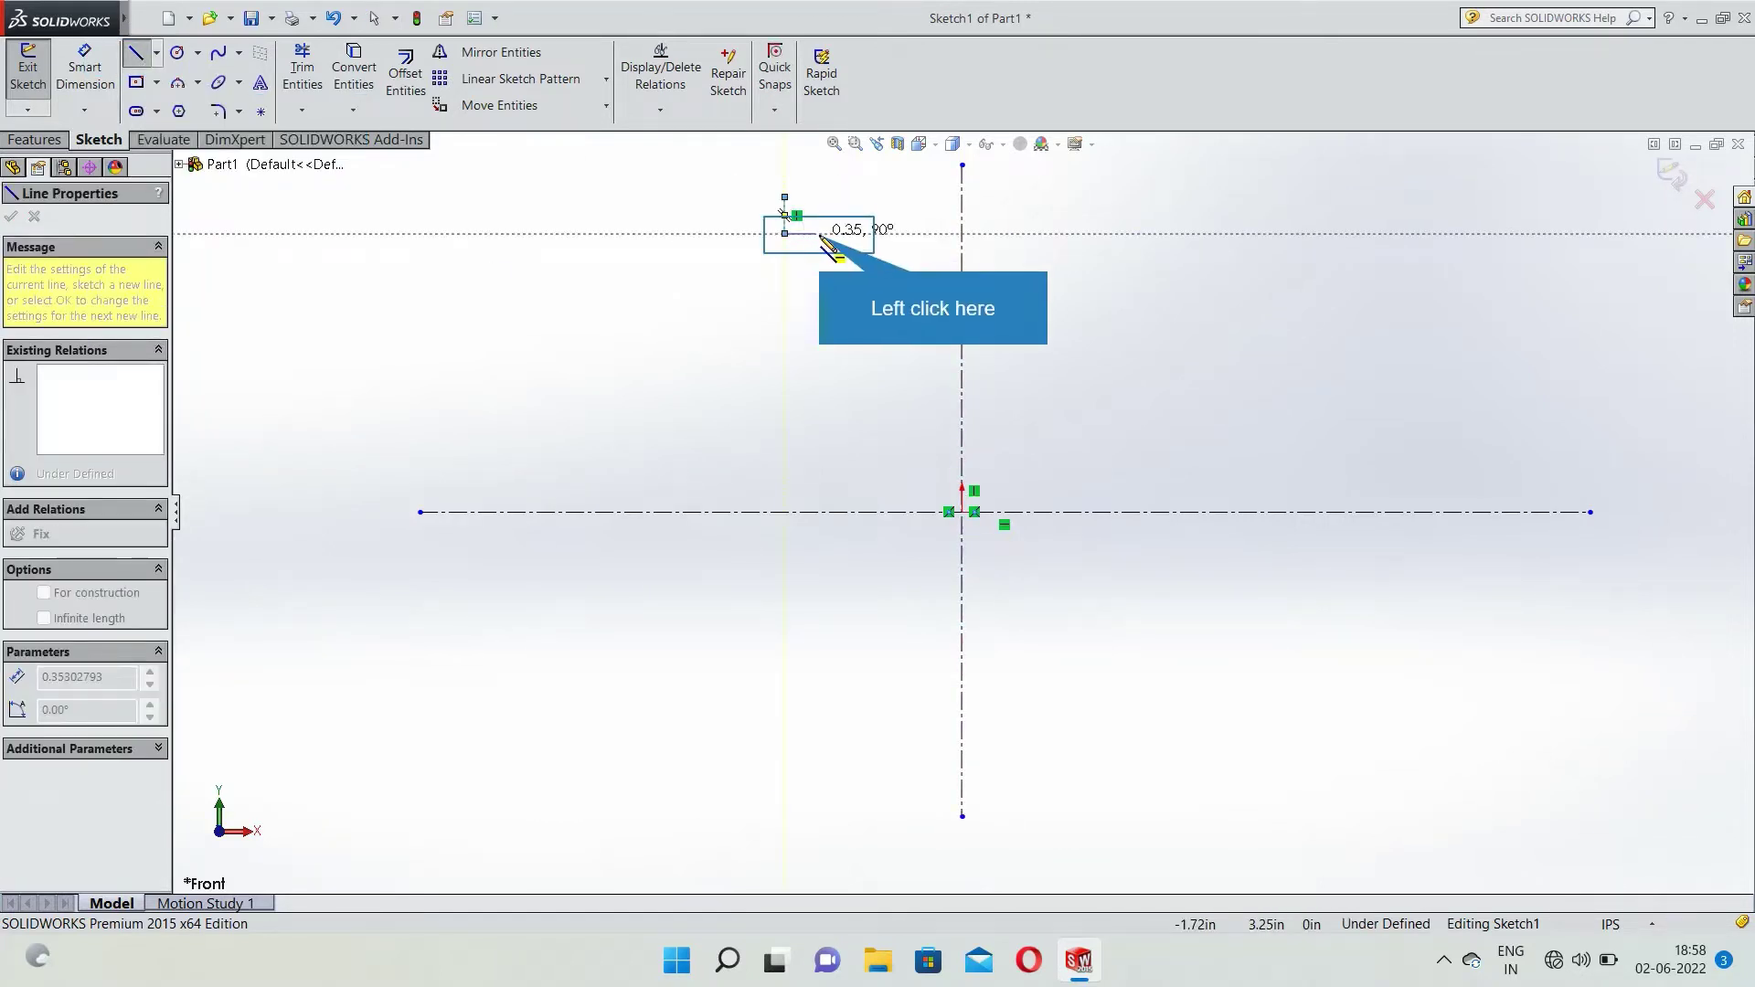
{"action": "left_click", "coordinate": [819, 234]}
{"action": "left_click", "coordinate": [819, 269]}
{"action": "left_click", "coordinate": [784, 269]}
{"action": "left_click", "coordinate": [785, 295]}
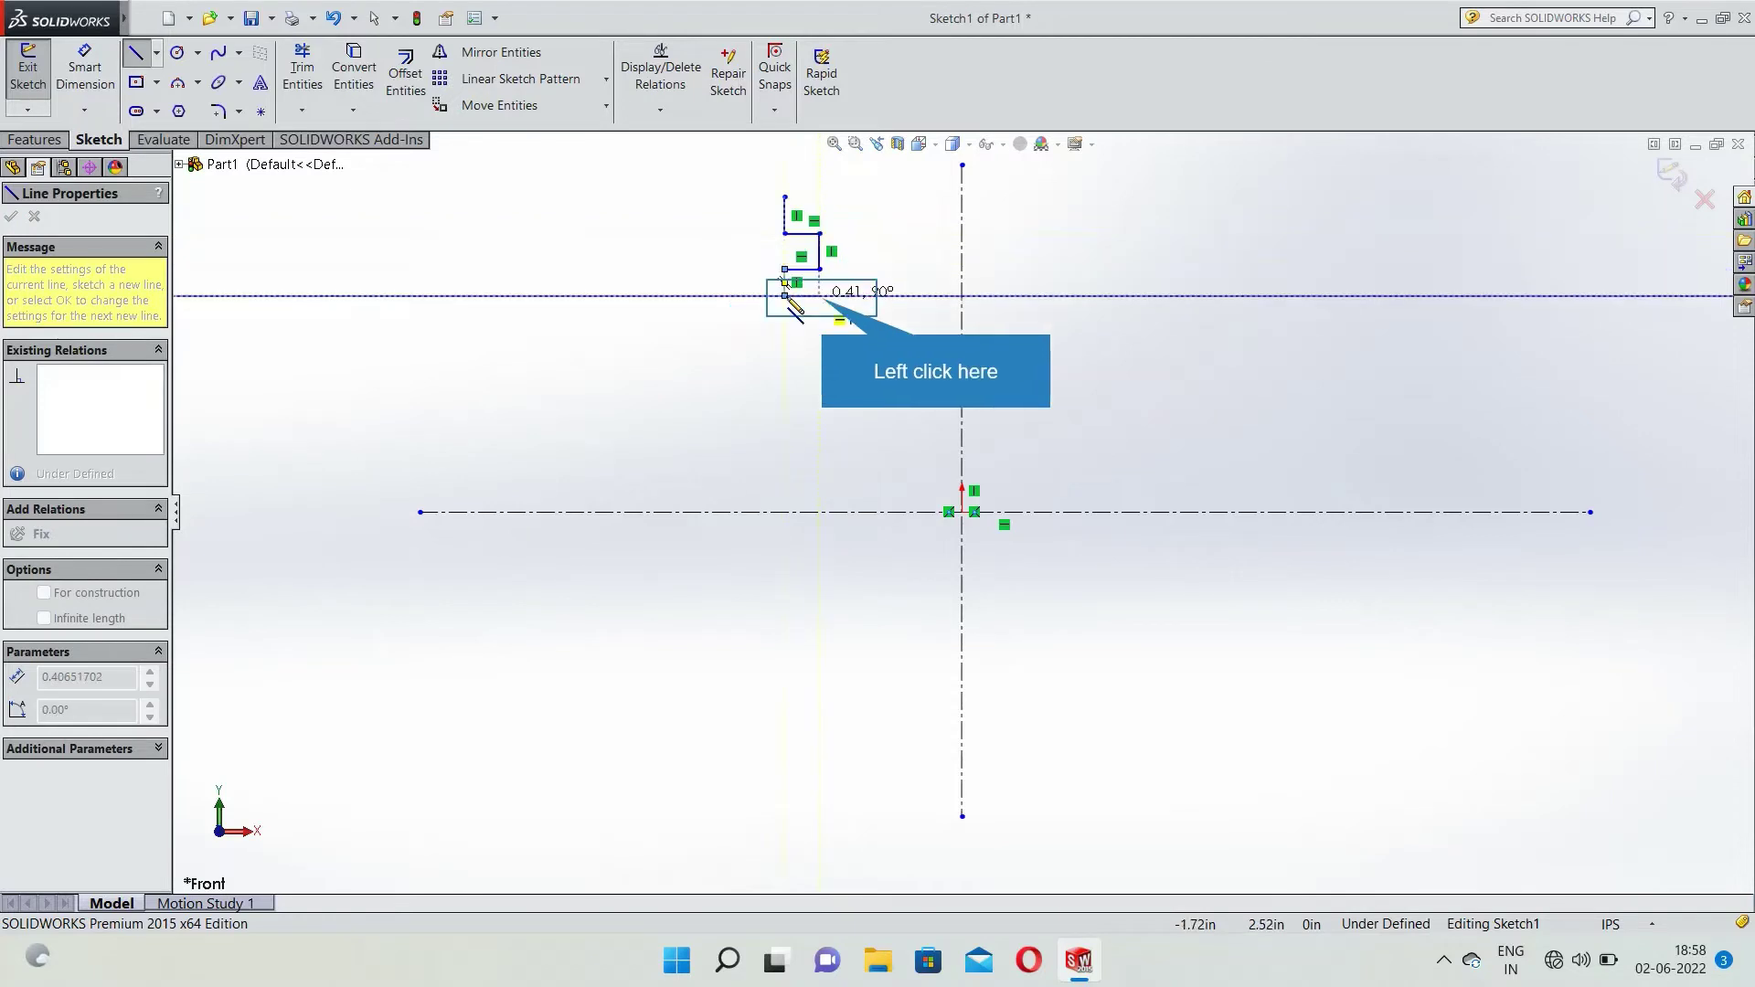
{"action": "left_click", "coordinate": [819, 295]}
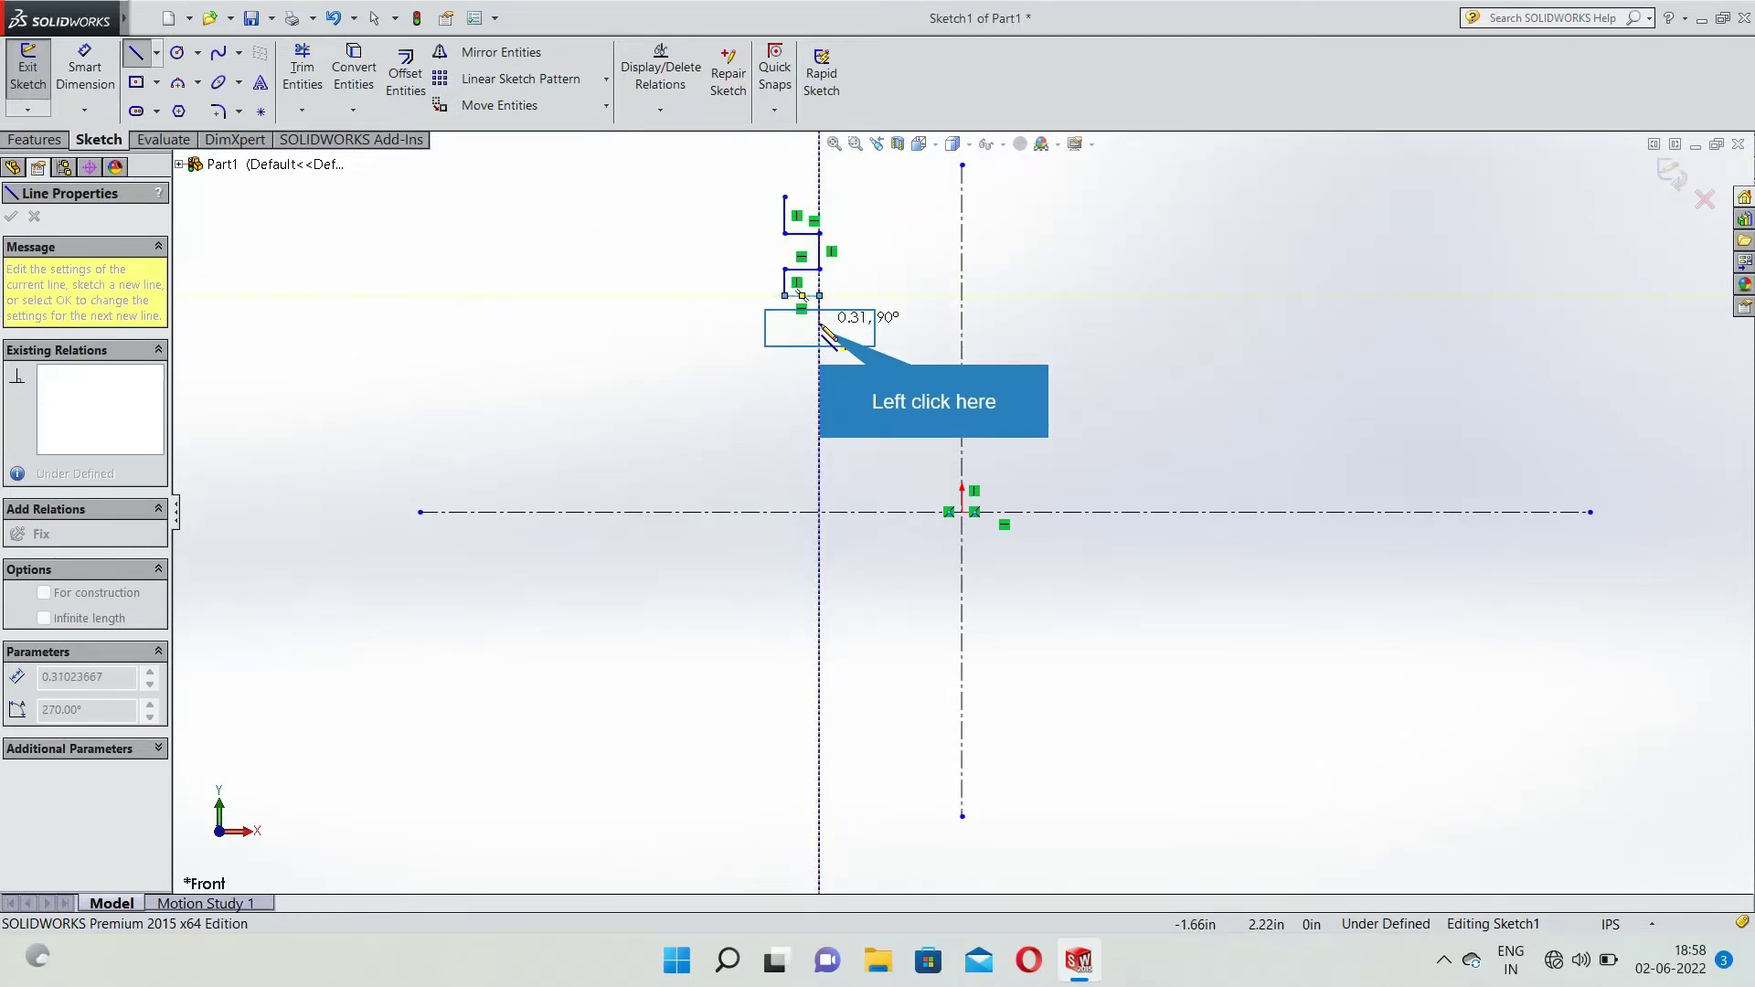
{"action": "left_click", "coordinate": [819, 326]}
{"action": "left_click", "coordinate": [784, 326]}
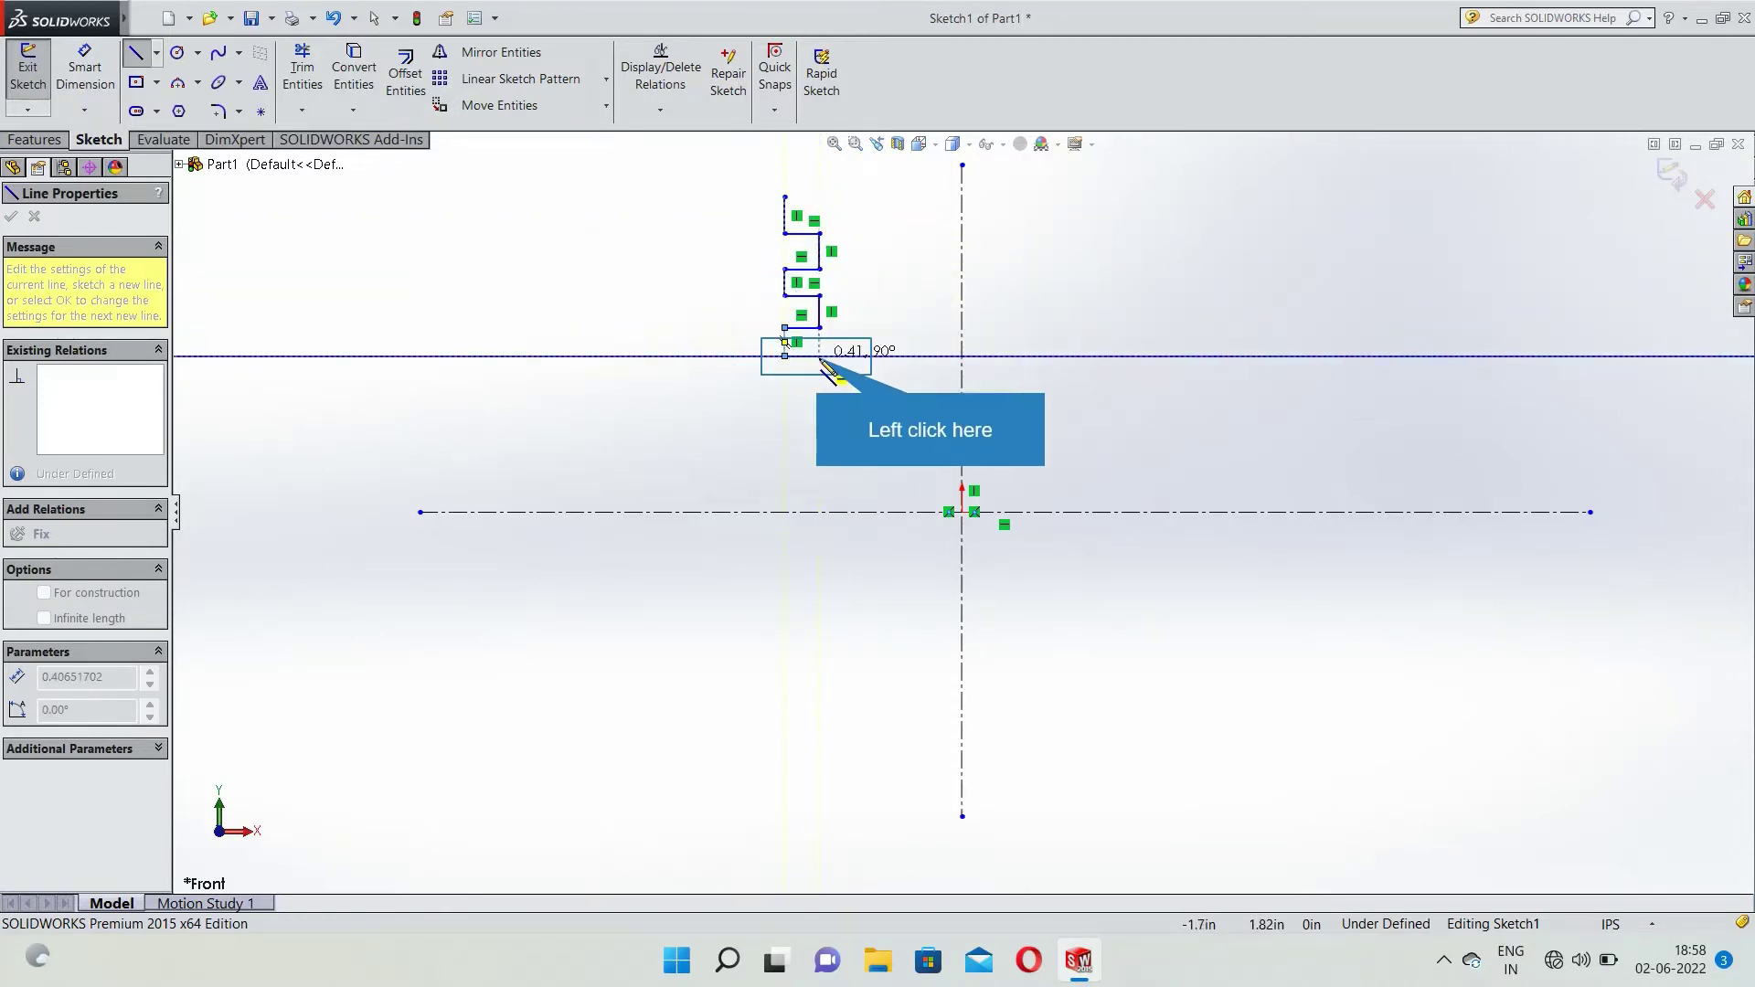
Continue the outer profile downward with two more ring grooves, a long side wall and a lower groove, grooves about 0.41 in deep.
{"action": "left_click", "coordinate": [819, 356]}
{"action": "left_click", "coordinate": [819, 394]}
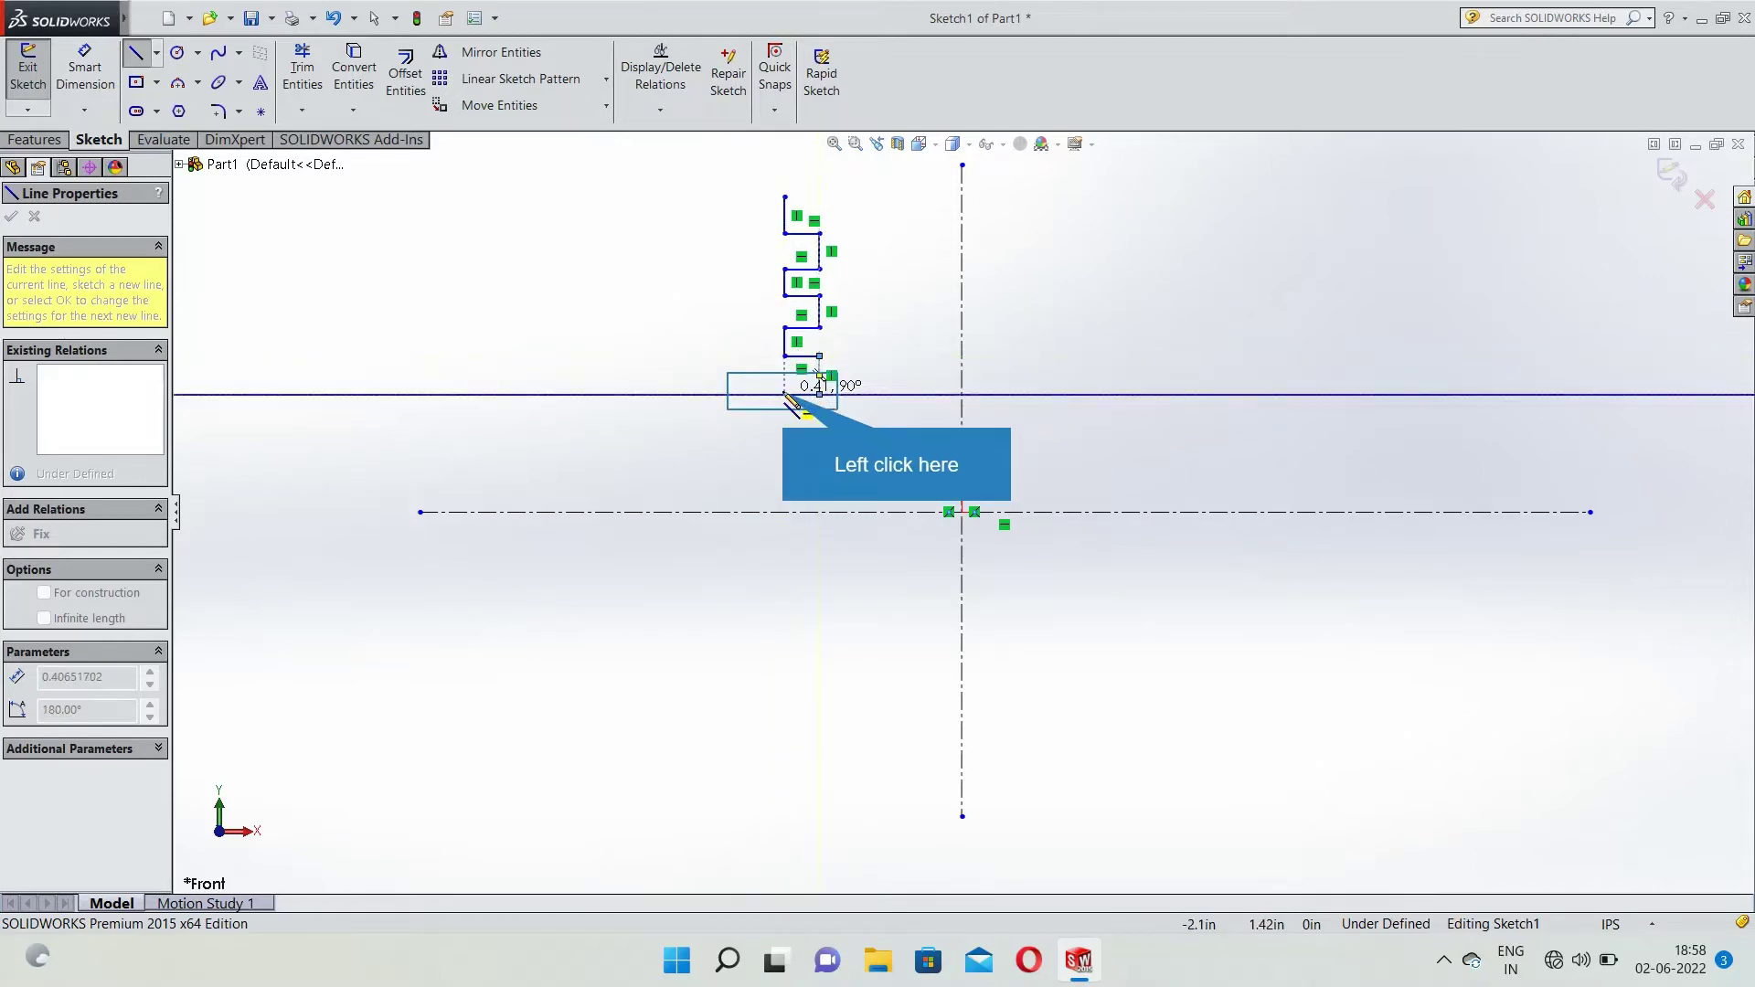
{"action": "left_click", "coordinate": [784, 394]}
{"action": "left_click", "coordinate": [822, 435]}
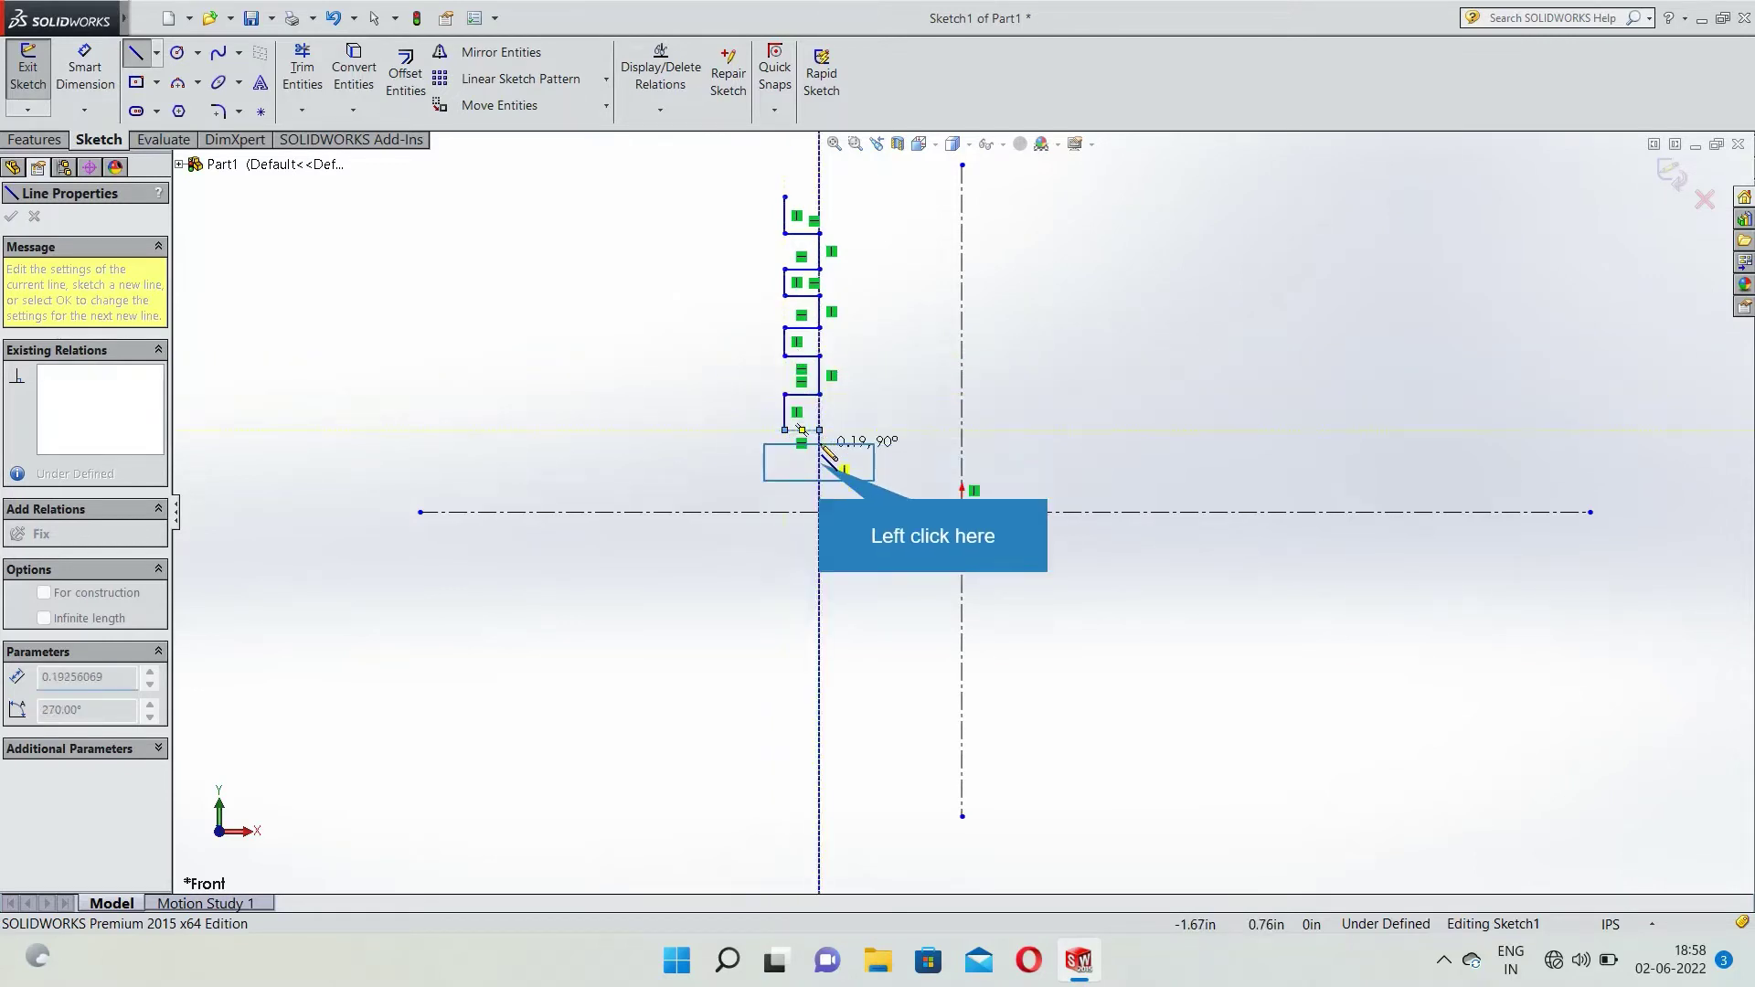
{"action": "left_click", "coordinate": [819, 430]}
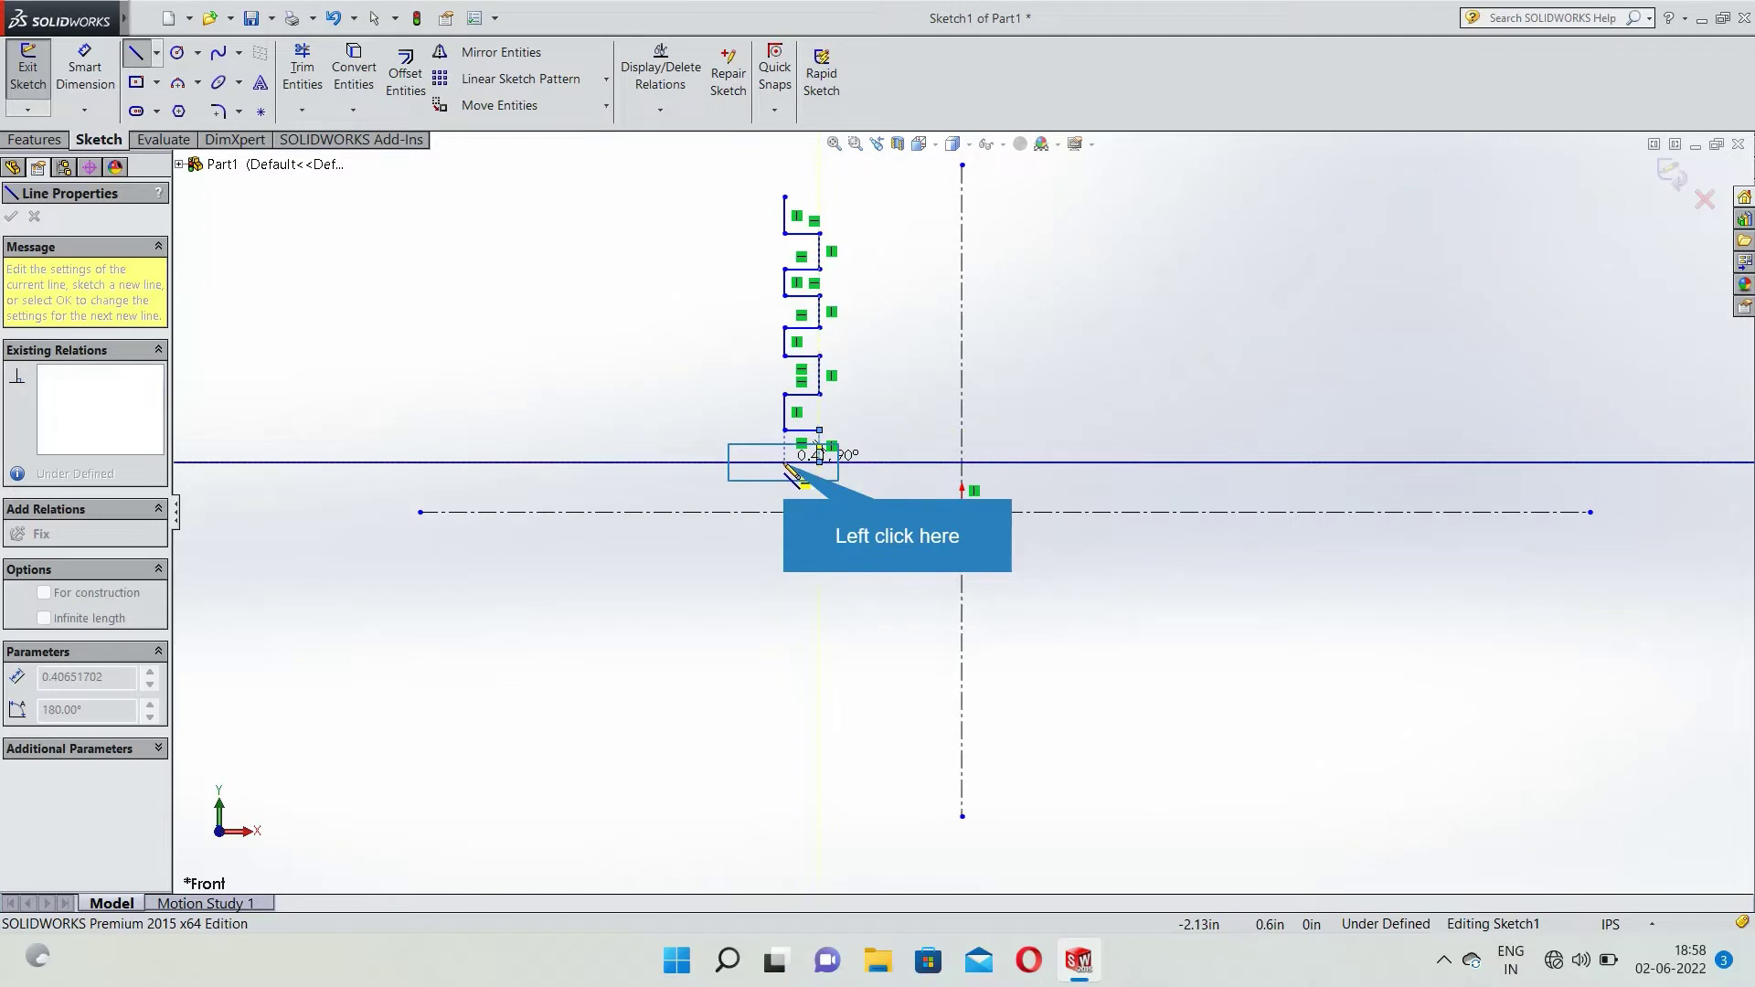
{"action": "left_click", "coordinate": [785, 462]}
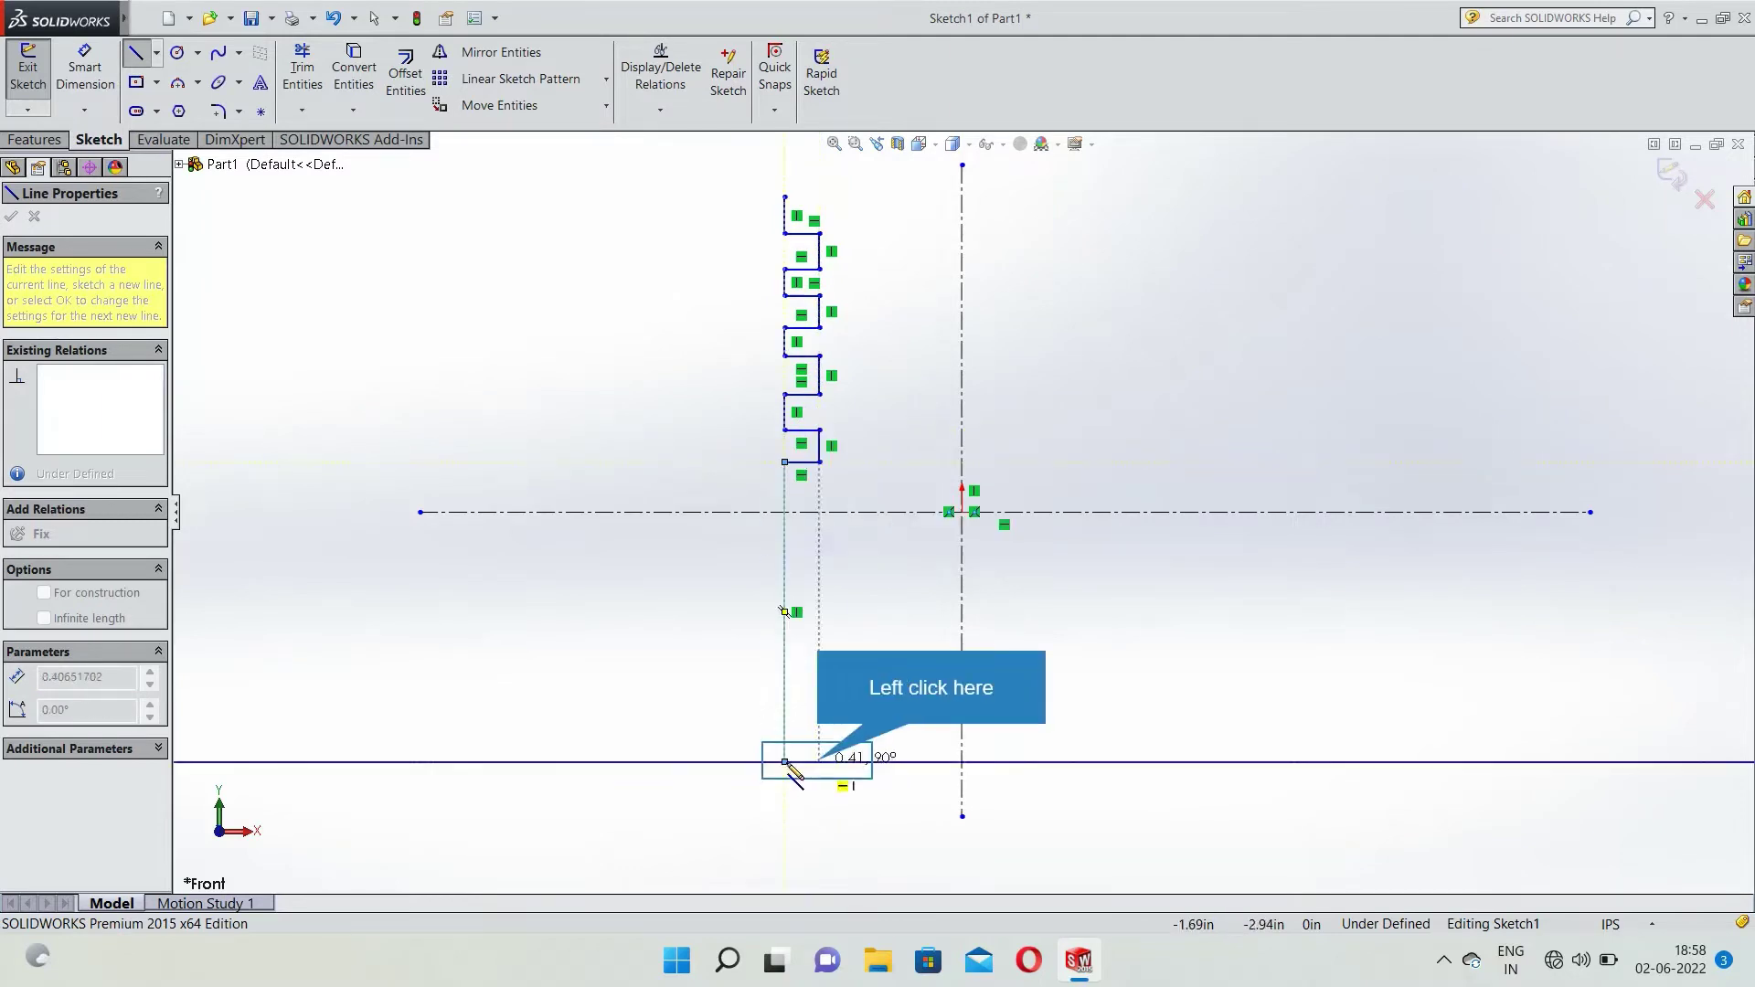
{"action": "left_click", "coordinate": [819, 762]}
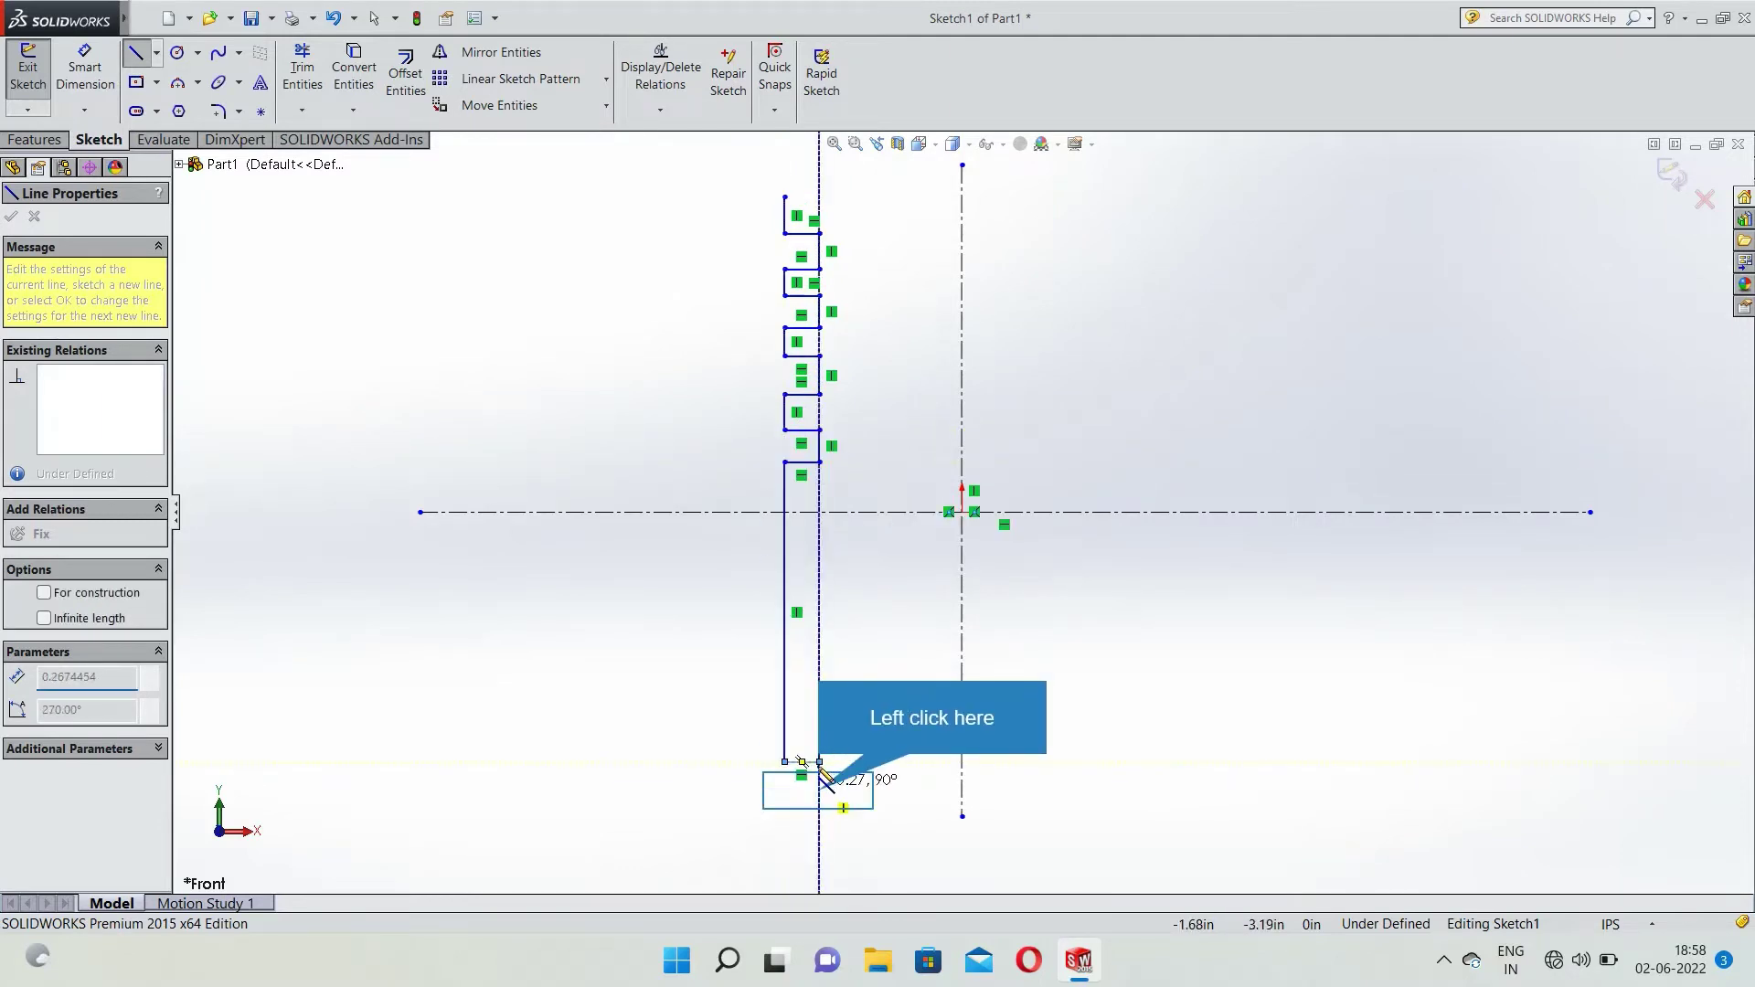
{"action": "left_click", "coordinate": [785, 790]}
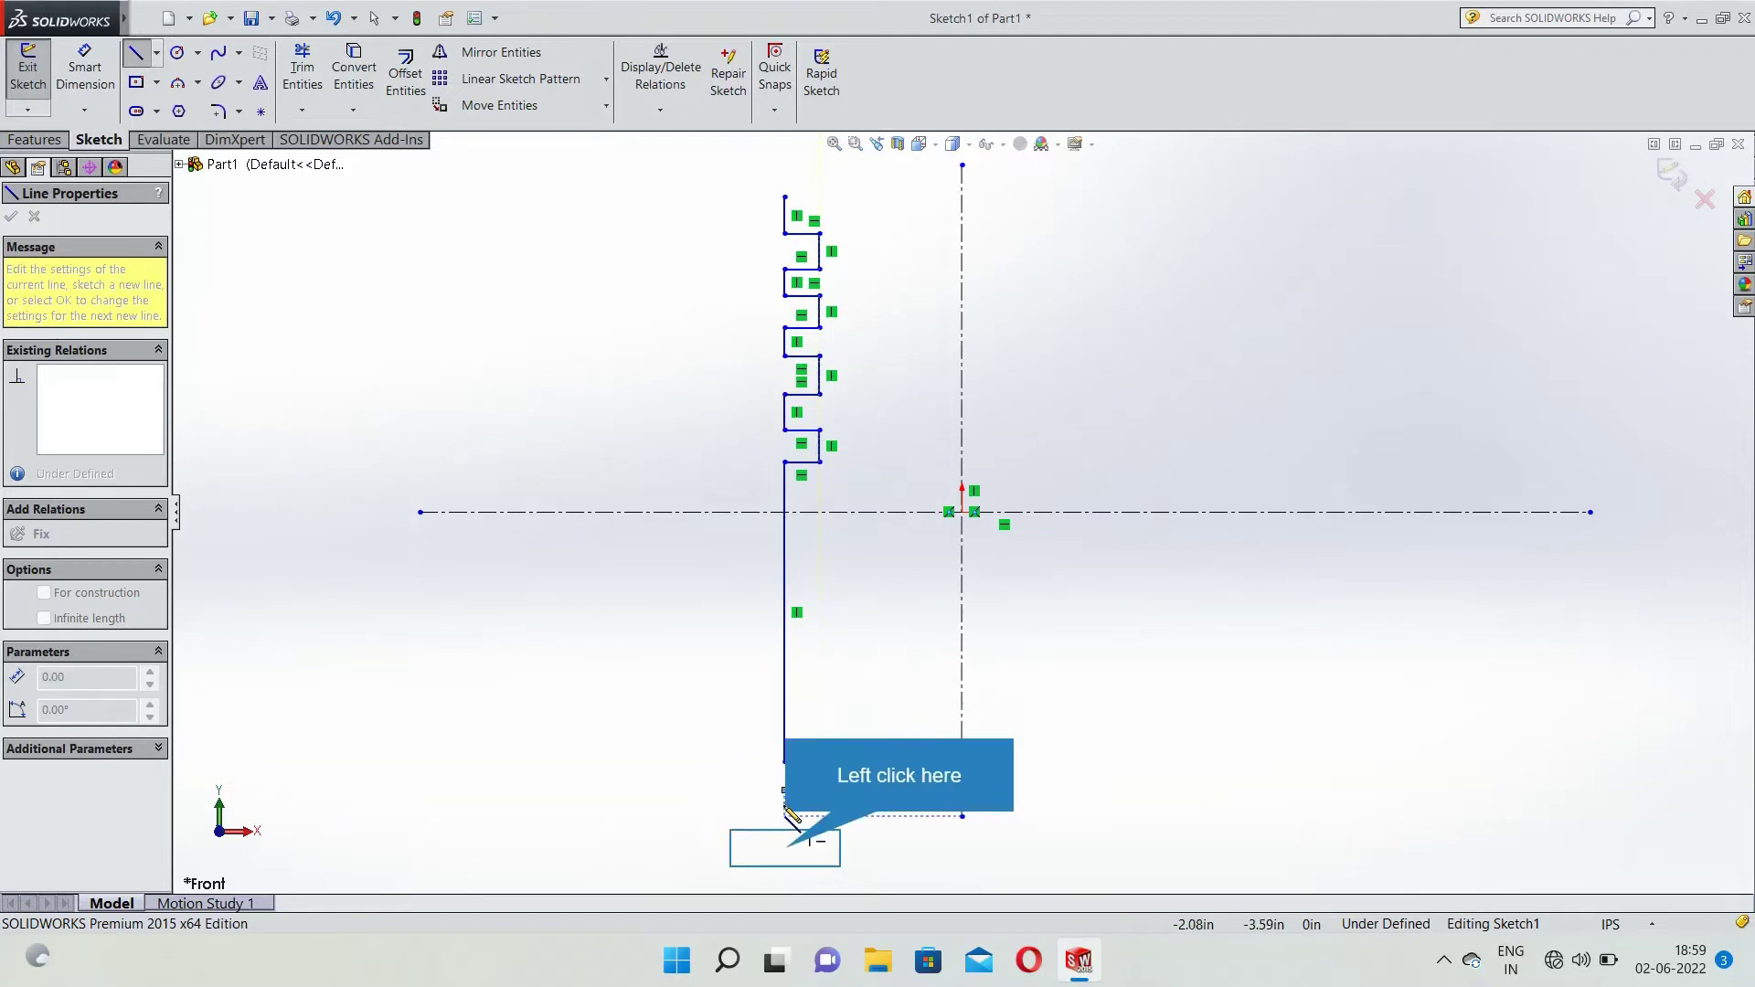
Sketch the profile's bottom edge, tall inner wall and inner top edge to the vertical centerline, ending with a vertical line up that axis.
{"action": "left_click", "coordinate": [871, 848]}
{"action": "left_click", "coordinate": [865, 251]}
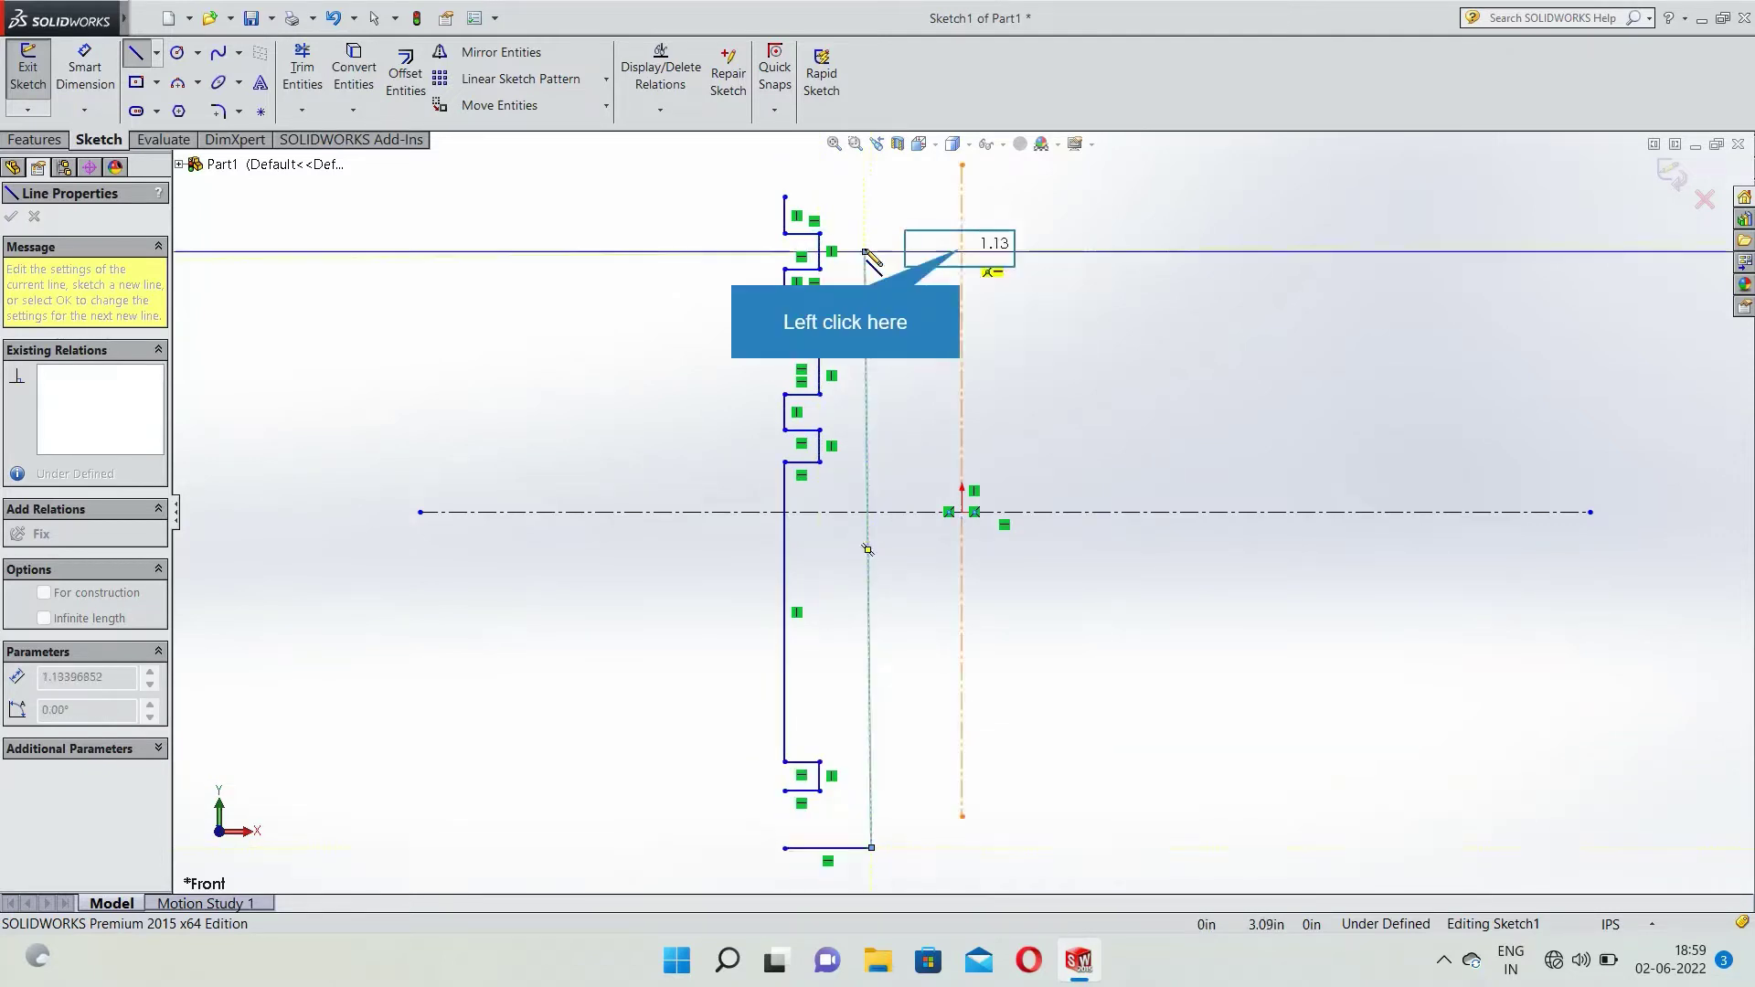
{"action": "left_click", "coordinate": [961, 252]}
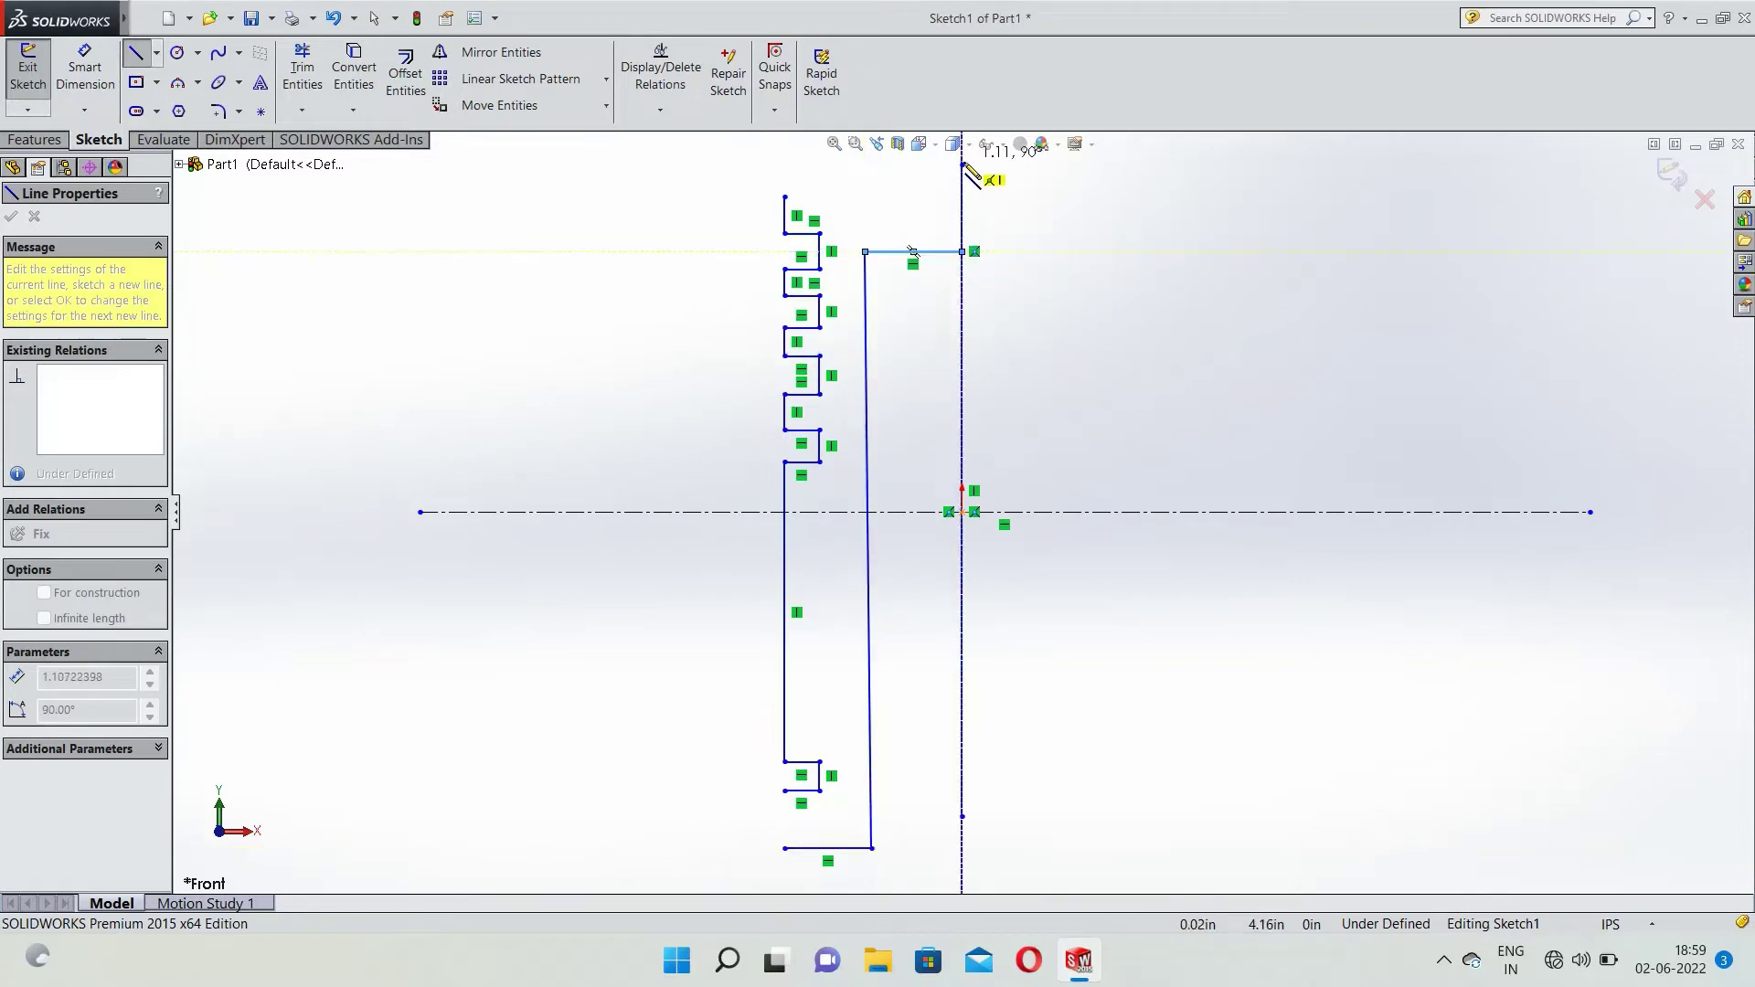
{"action": "scroll", "coordinate": [964, 163], "scroll_direction": "up", "scroll_amount": 1}
{"action": "left_click", "coordinate": [962, 204]}
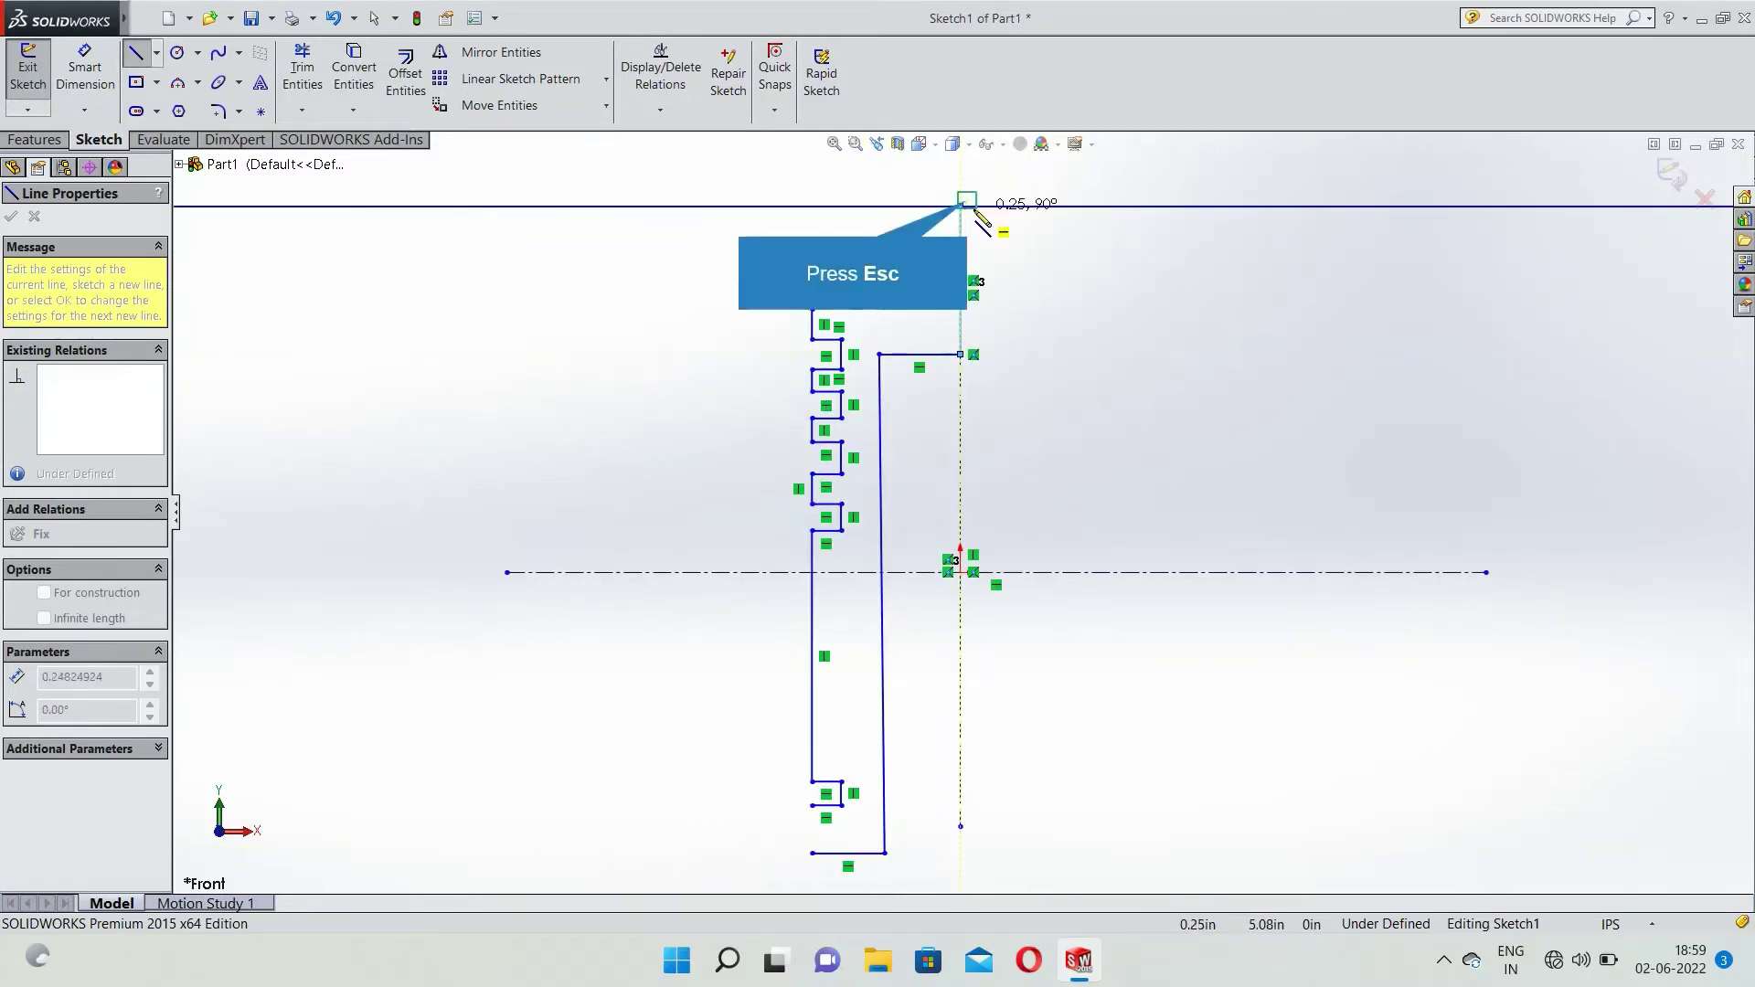
{"action": "key", "text": "Escape"}
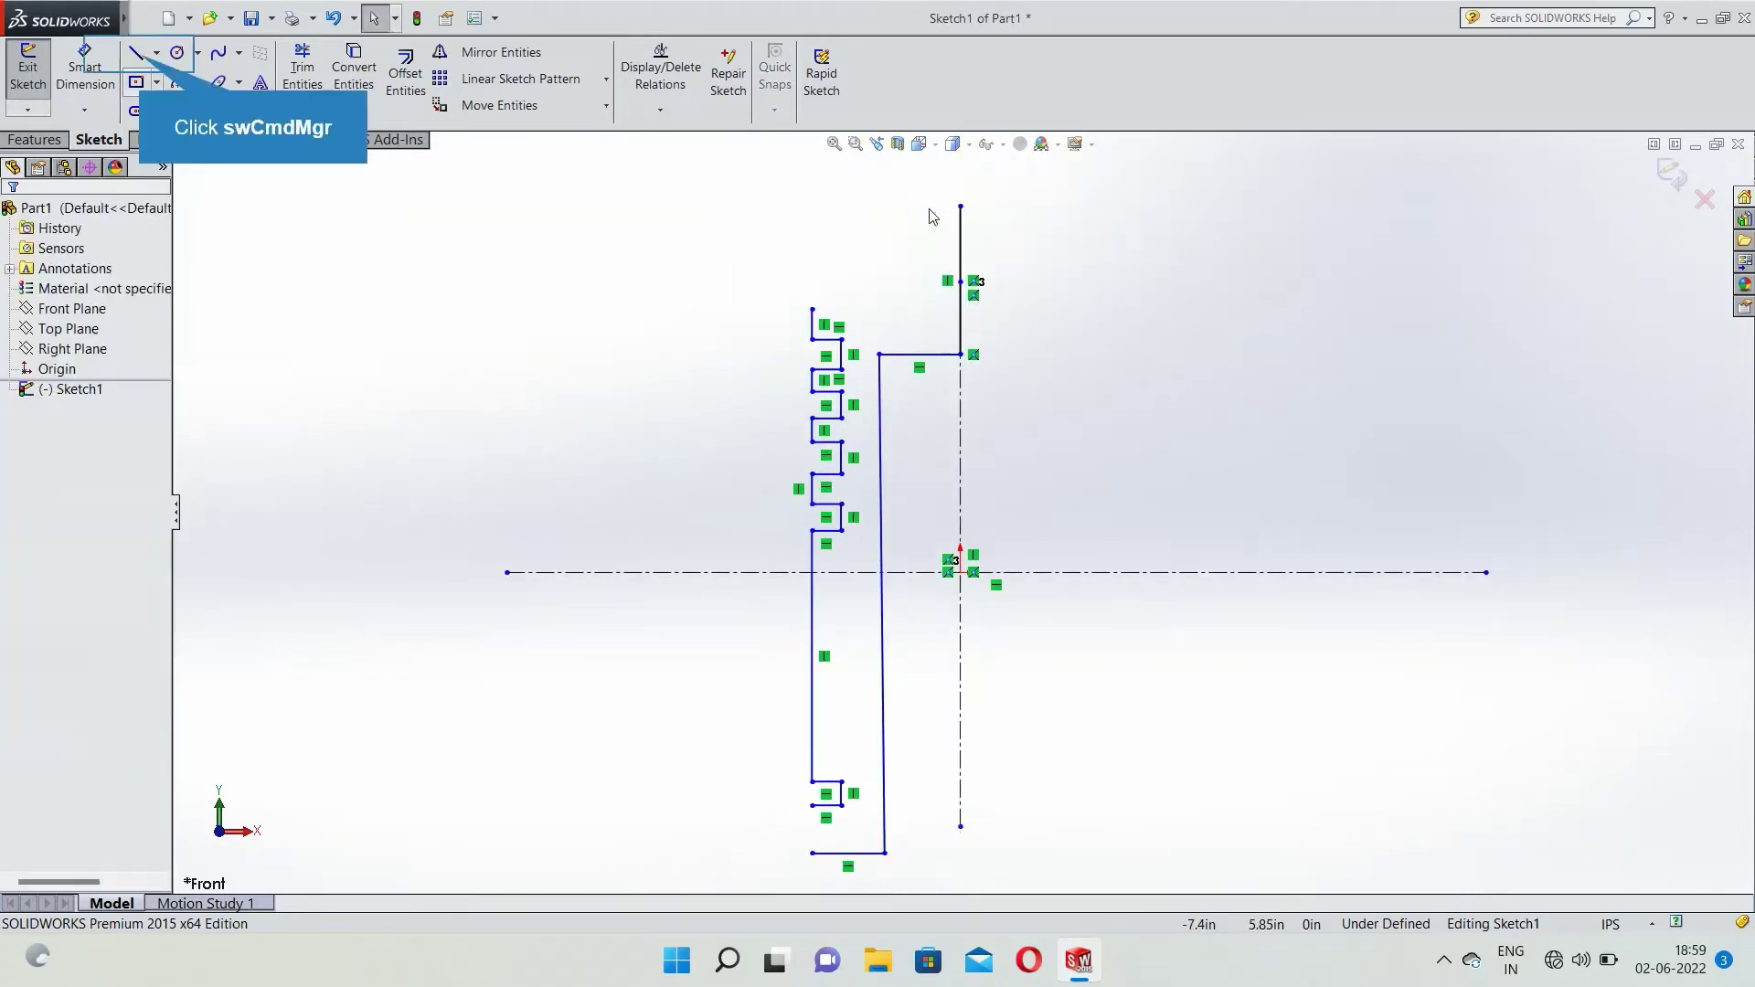
Close the gap between the lower groove and the bottom edge with a vertical line about 0.67 in long.
{"action": "left_click", "coordinate": [137, 53]}
{"action": "left_click", "coordinate": [812, 806]}
{"action": "left_click", "coordinate": [812, 853]}
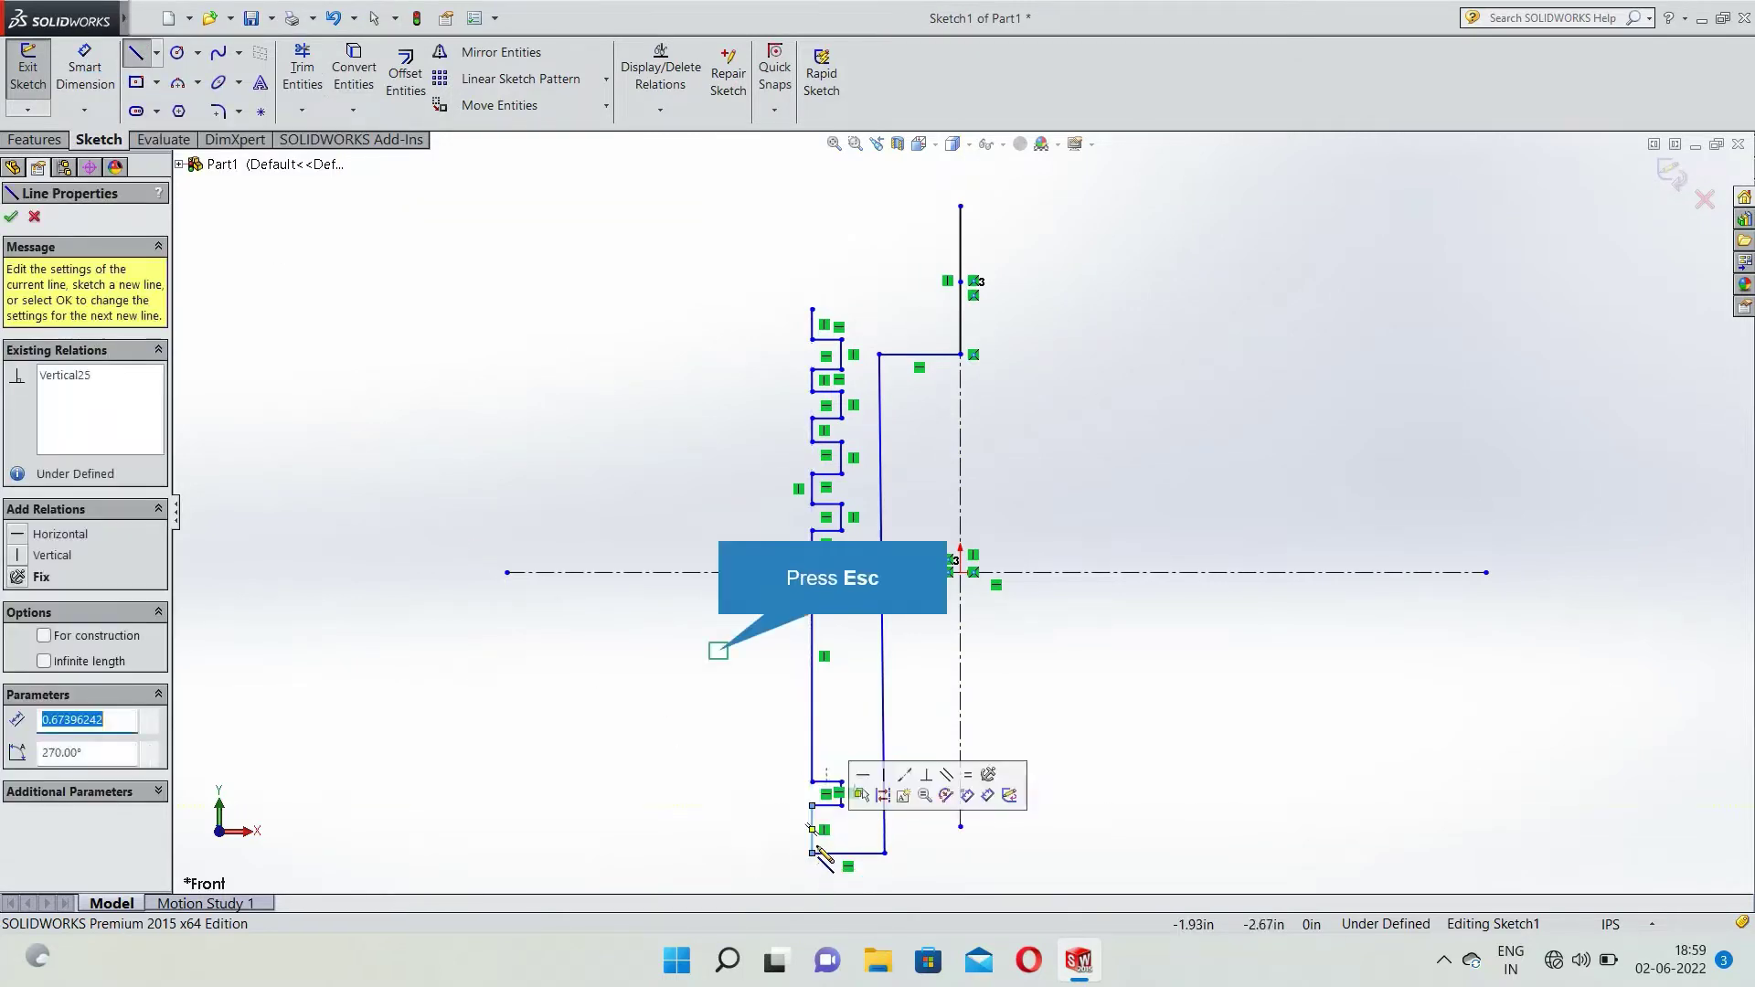
{"action": "key", "text": "Escape"}
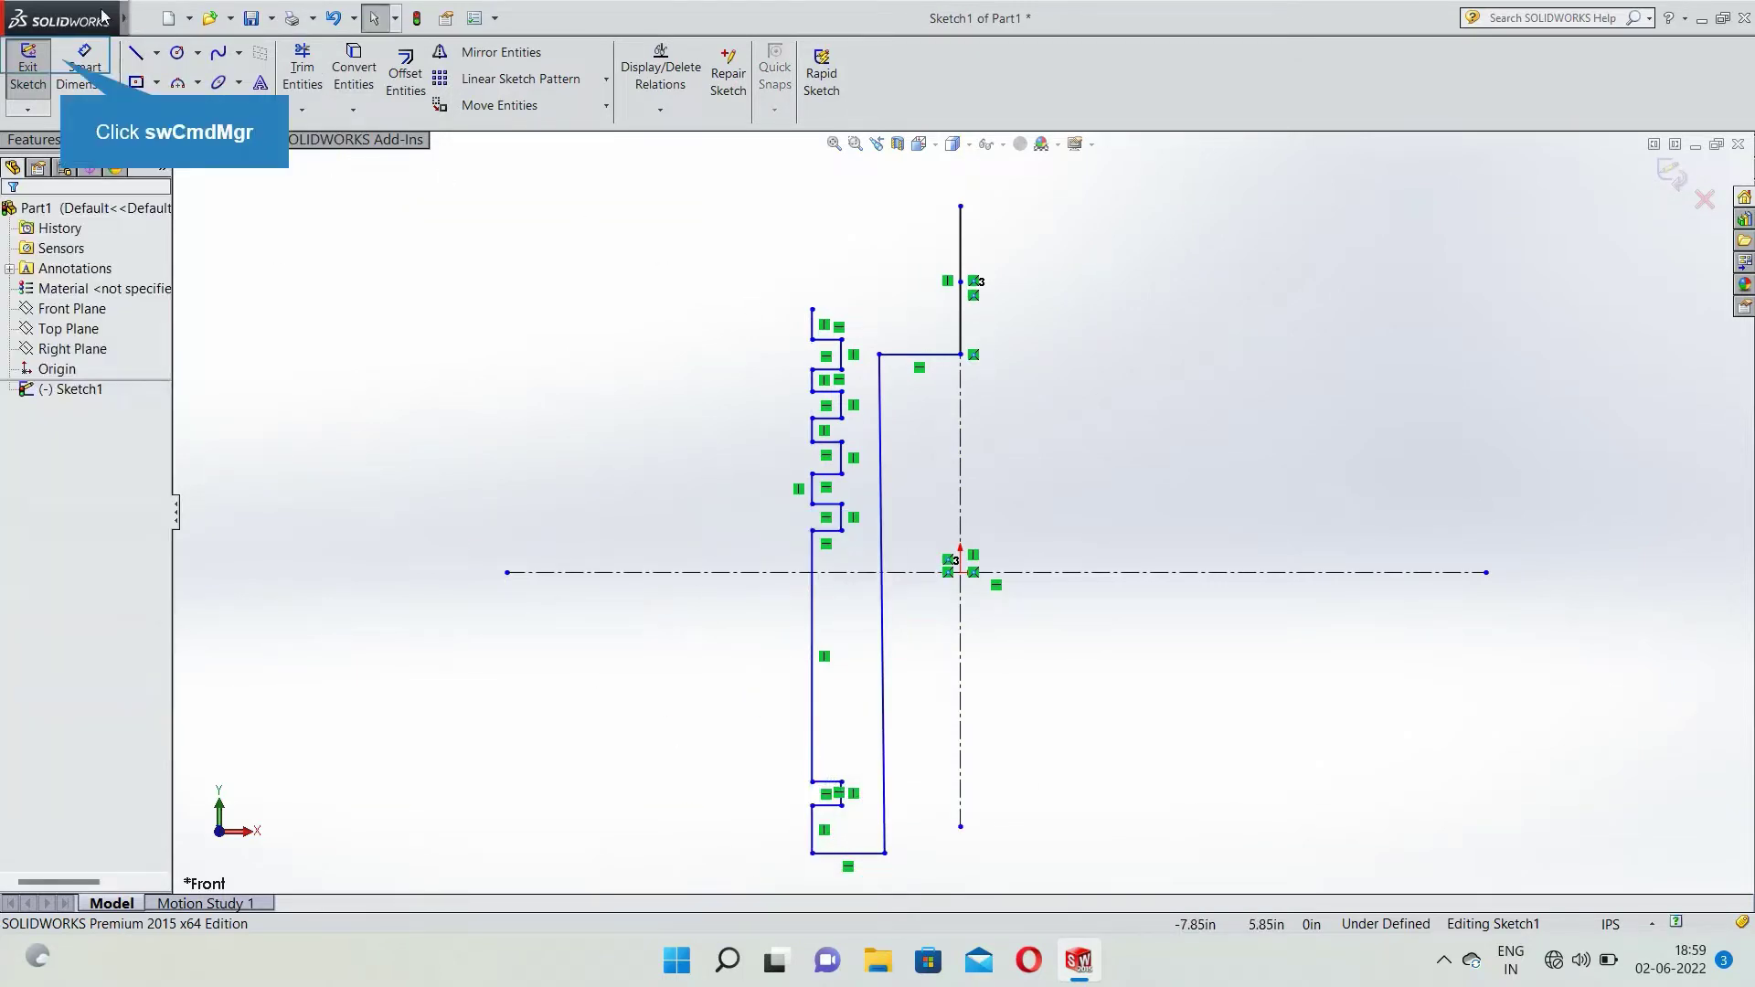
{"action": "left_click", "coordinate": [60, 62]}
{"action": "left_click", "coordinate": [812, 325]}
{"action": "left_click", "coordinate": [777, 325]}
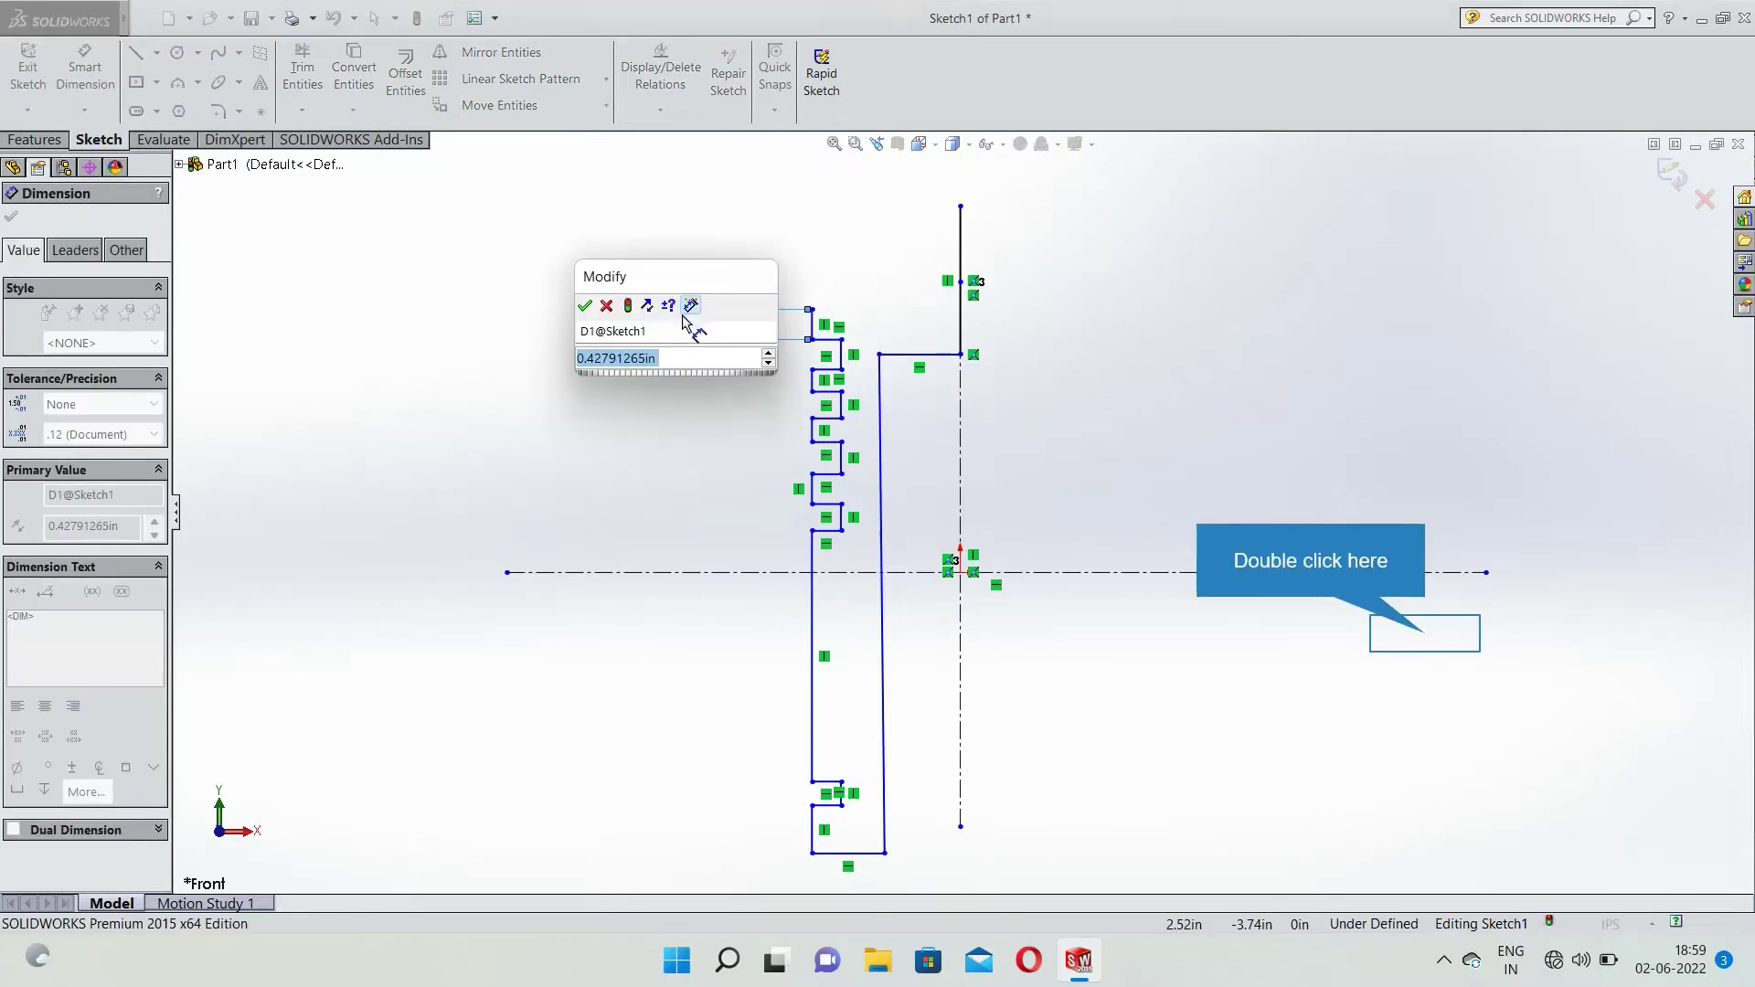
{"action": "double_click", "coordinate": [1429, 640]}
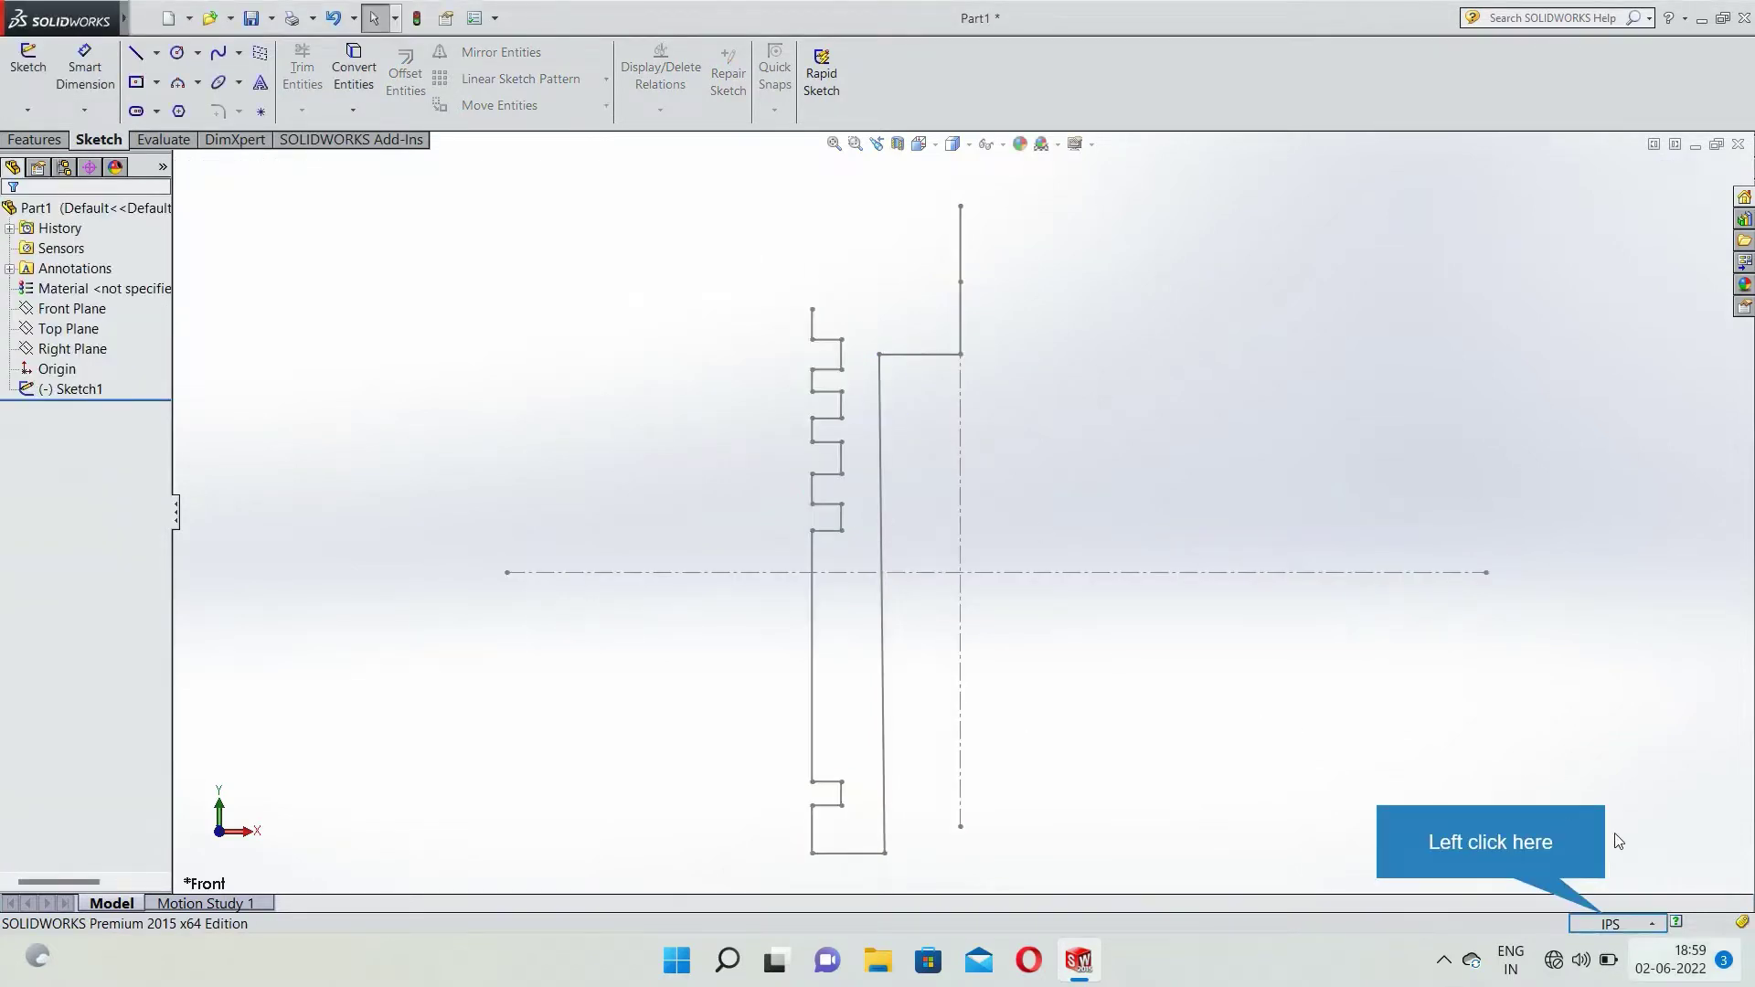
Change the document unit system to MMGS.
{"action": "left_click", "coordinate": [1622, 926]}
{"action": "left_click", "coordinate": [1609, 876]}
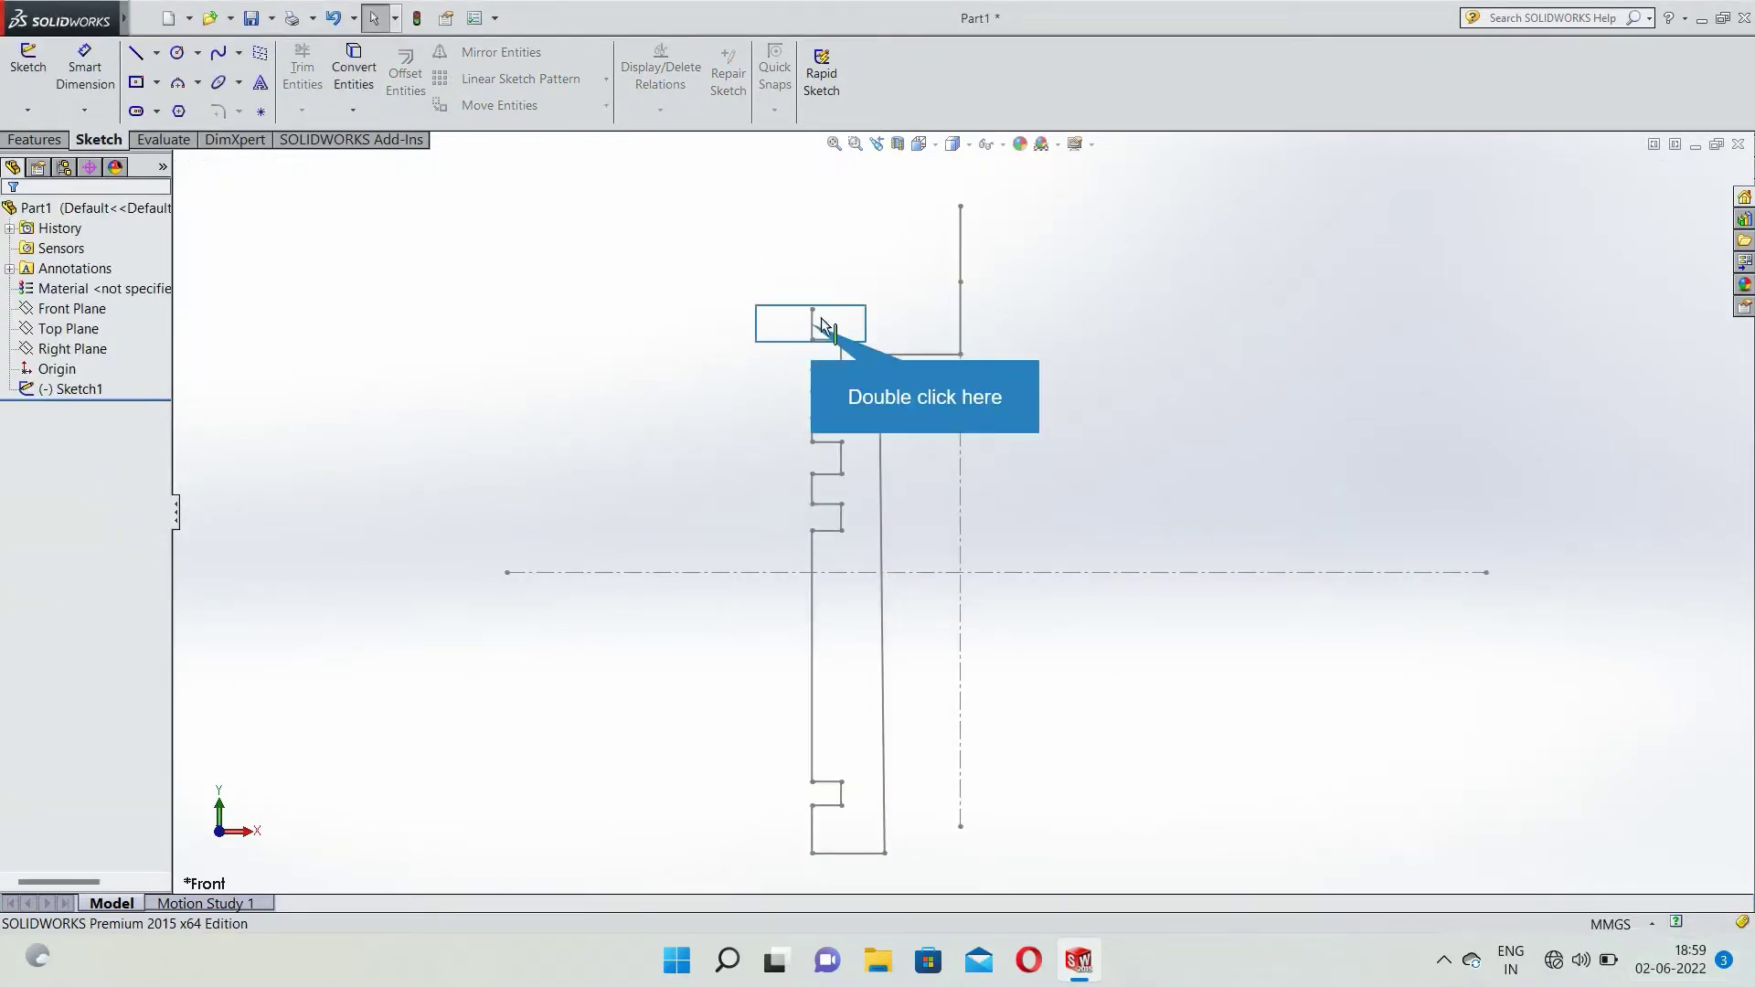
Dimension the uppermost vertical segment of the outer profile at 2 mm.
{"action": "double_click", "coordinate": [627, 314]}
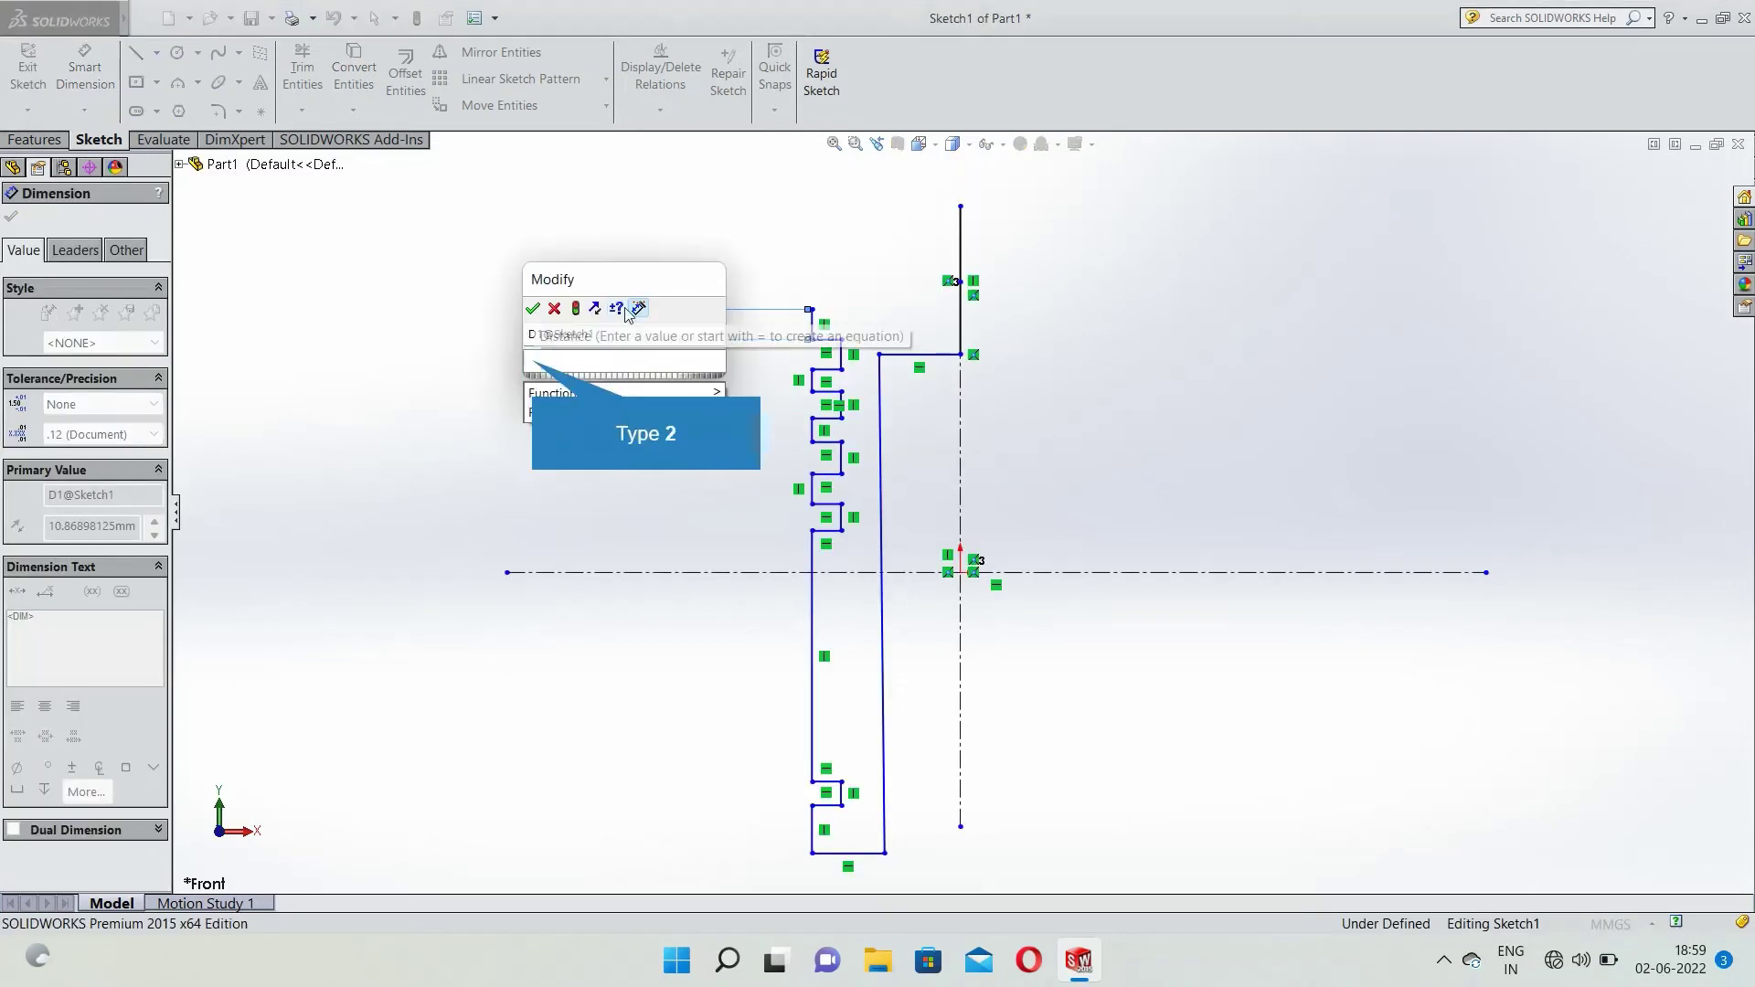
{"action": "type", "text": "2"}
{"action": "key", "text": "Return"}
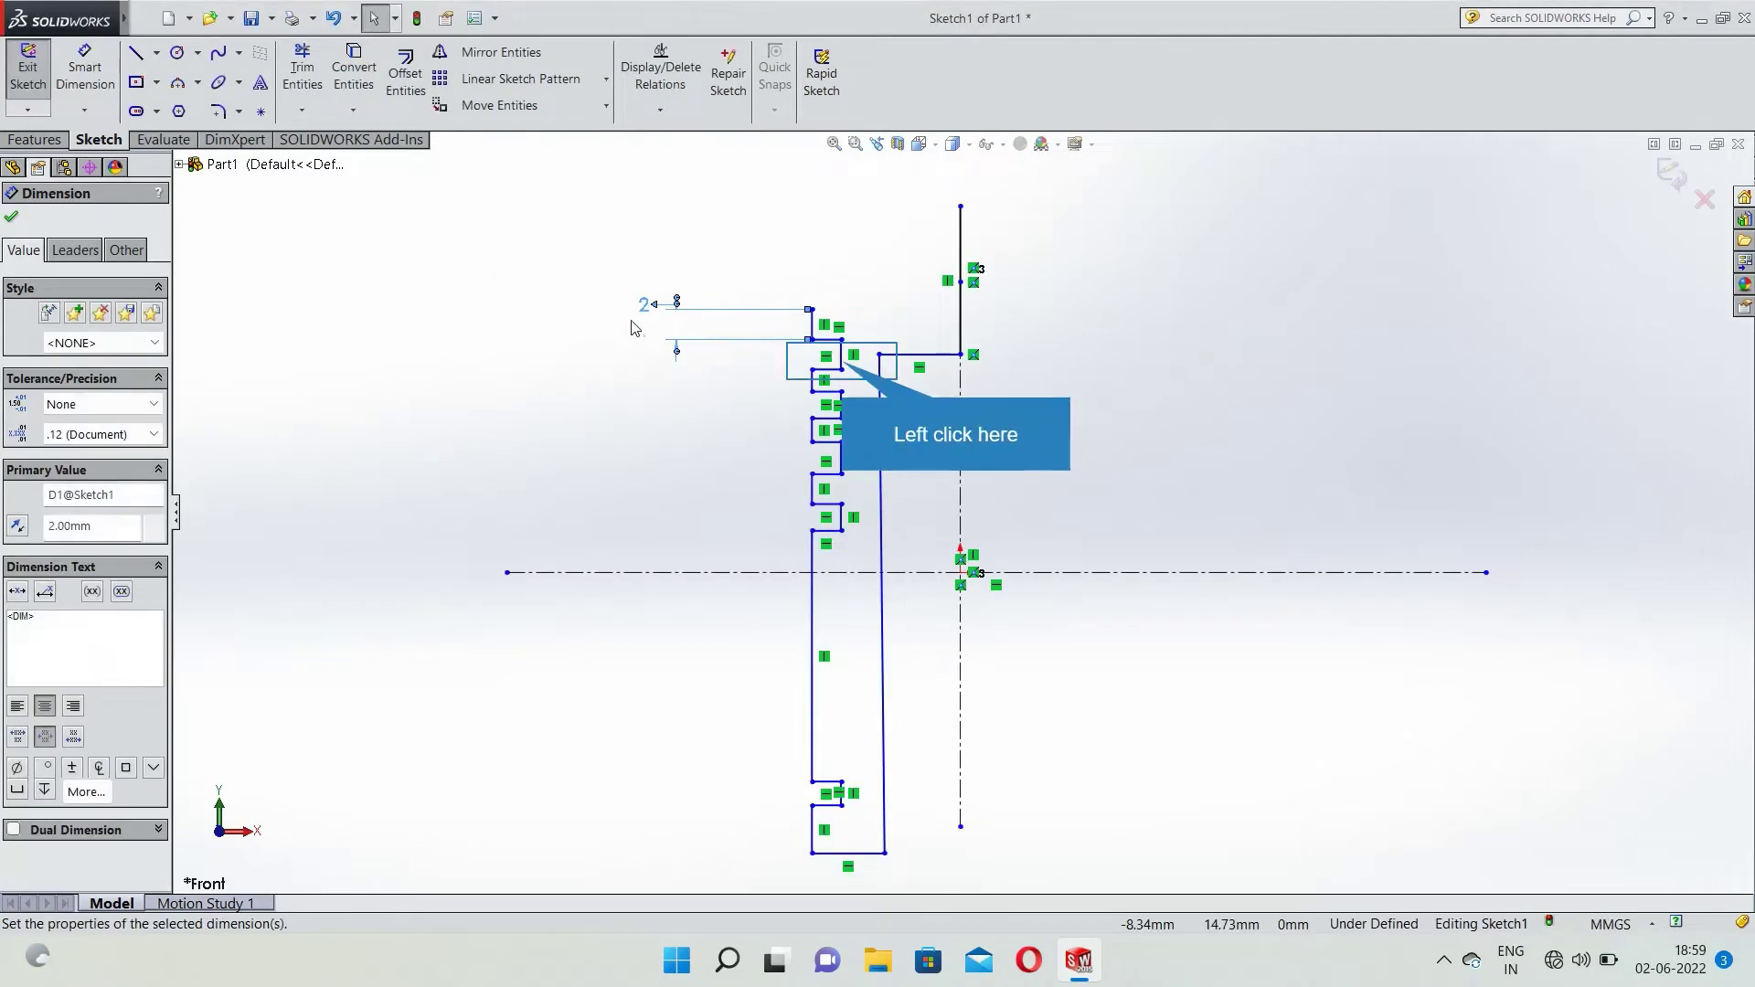
Dimension the uppermost ring groove's height at 3 mm and the land directly below it at 2 mm.
{"action": "left_click", "coordinate": [842, 363]}
{"action": "left_click", "coordinate": [60, 71]}
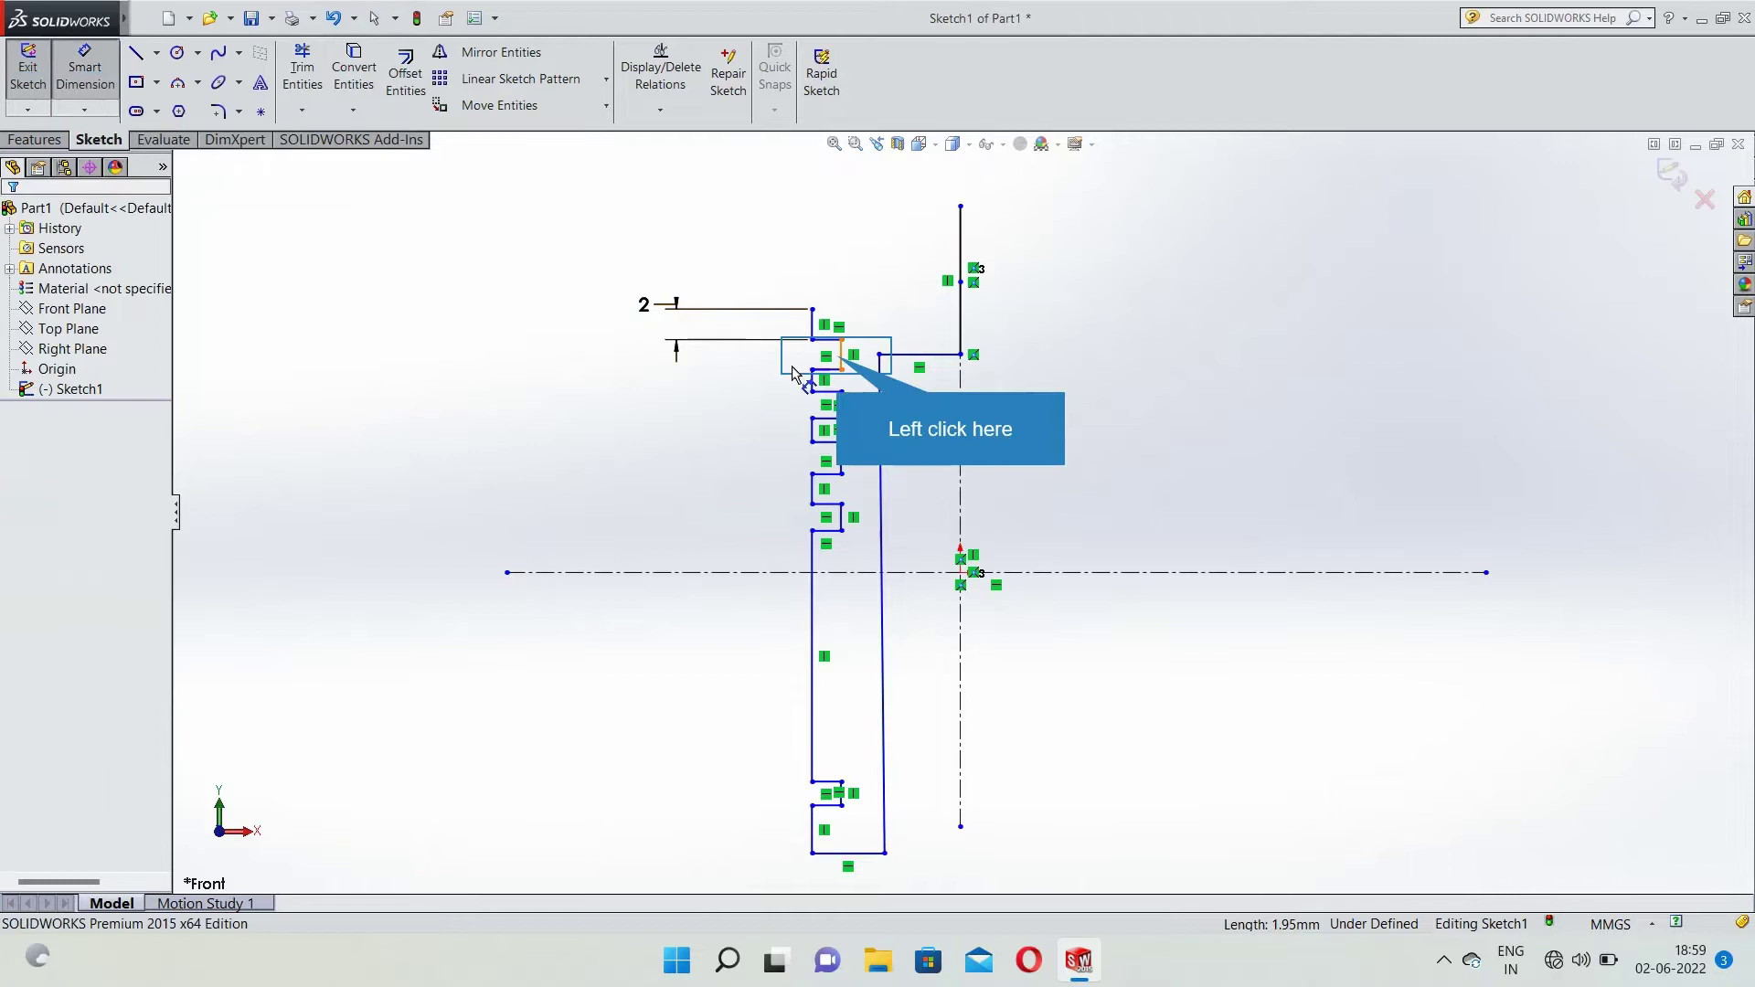
{"action": "left_click", "coordinate": [850, 364]}
{"action": "left_click", "coordinate": [520, 369]}
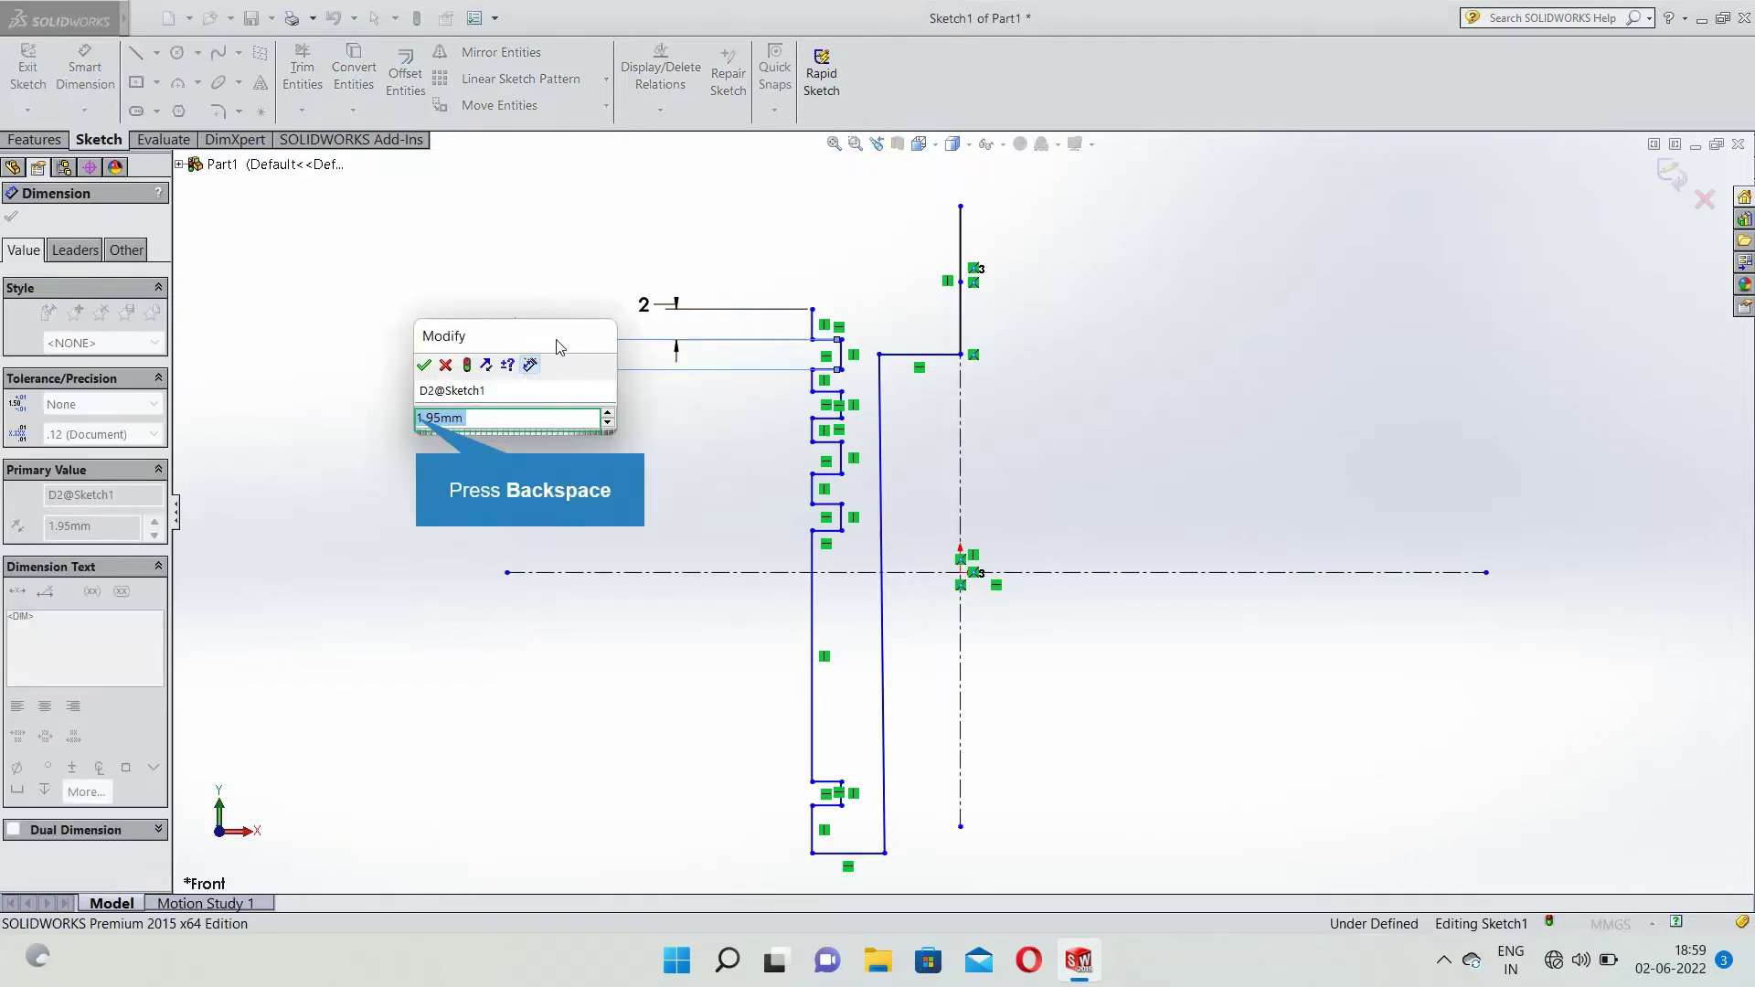
{"action": "key", "text": "BackSpace"}
{"action": "key", "text": "Return"}
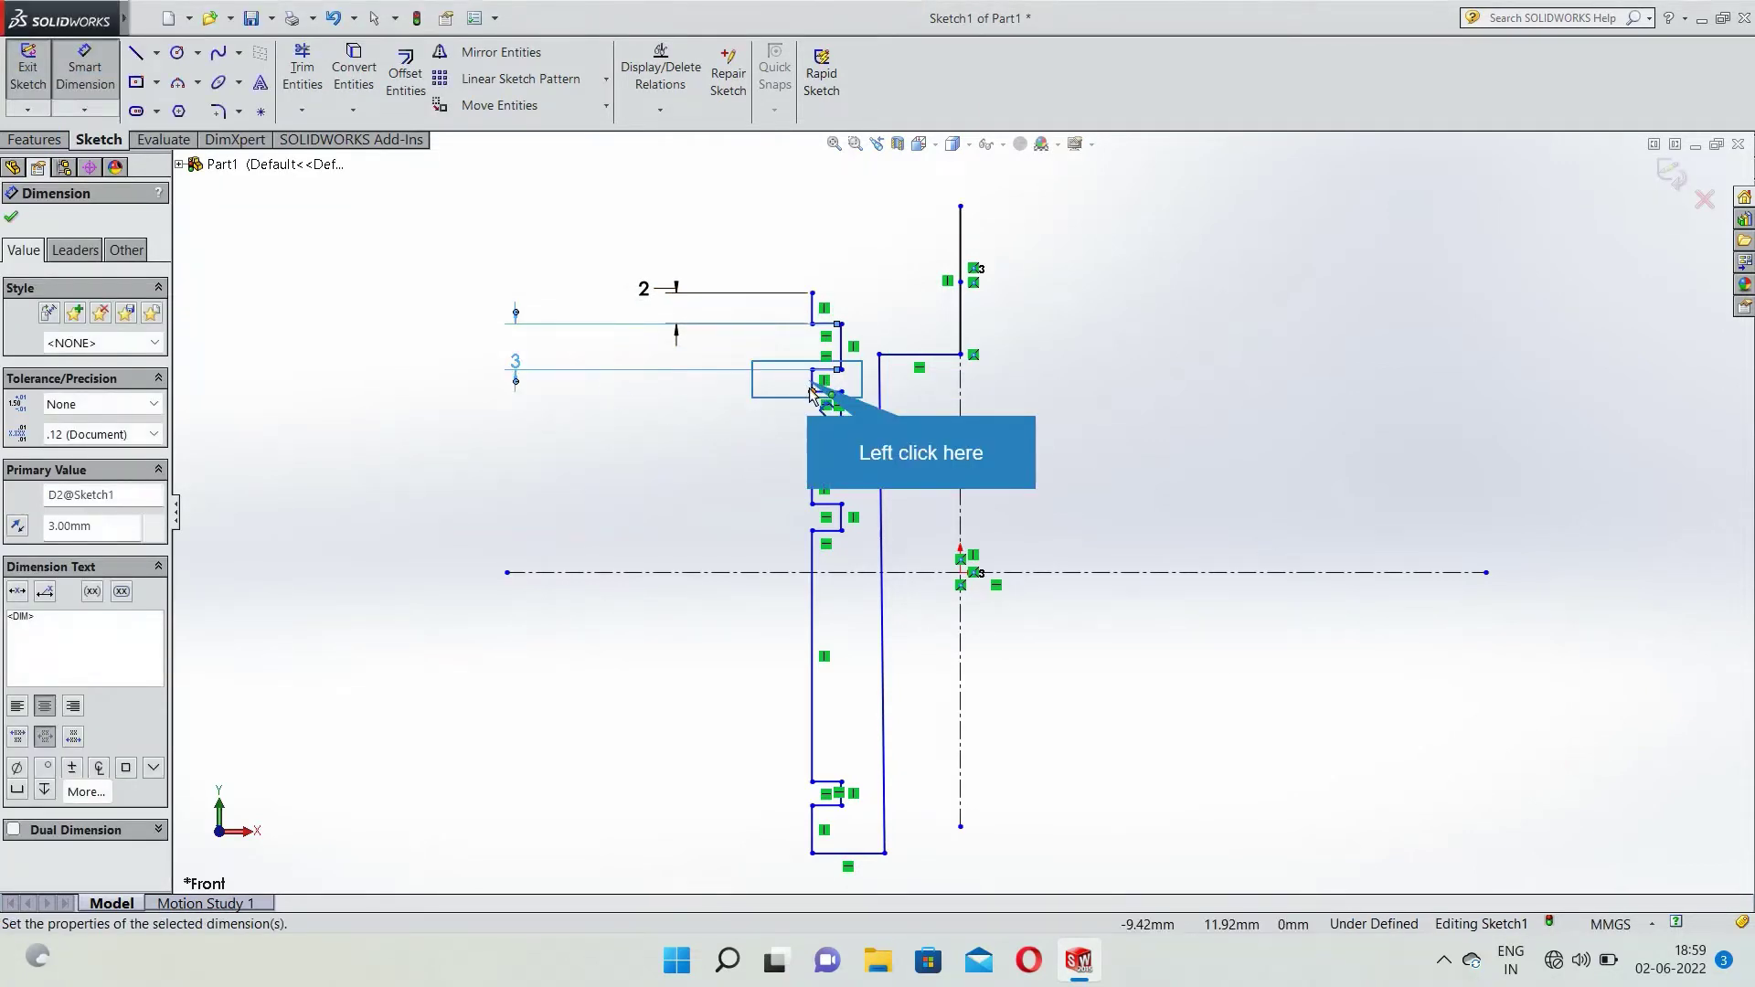
{"action": "left_click", "coordinate": [812, 380]}
{"action": "left_click", "coordinate": [455, 407]}
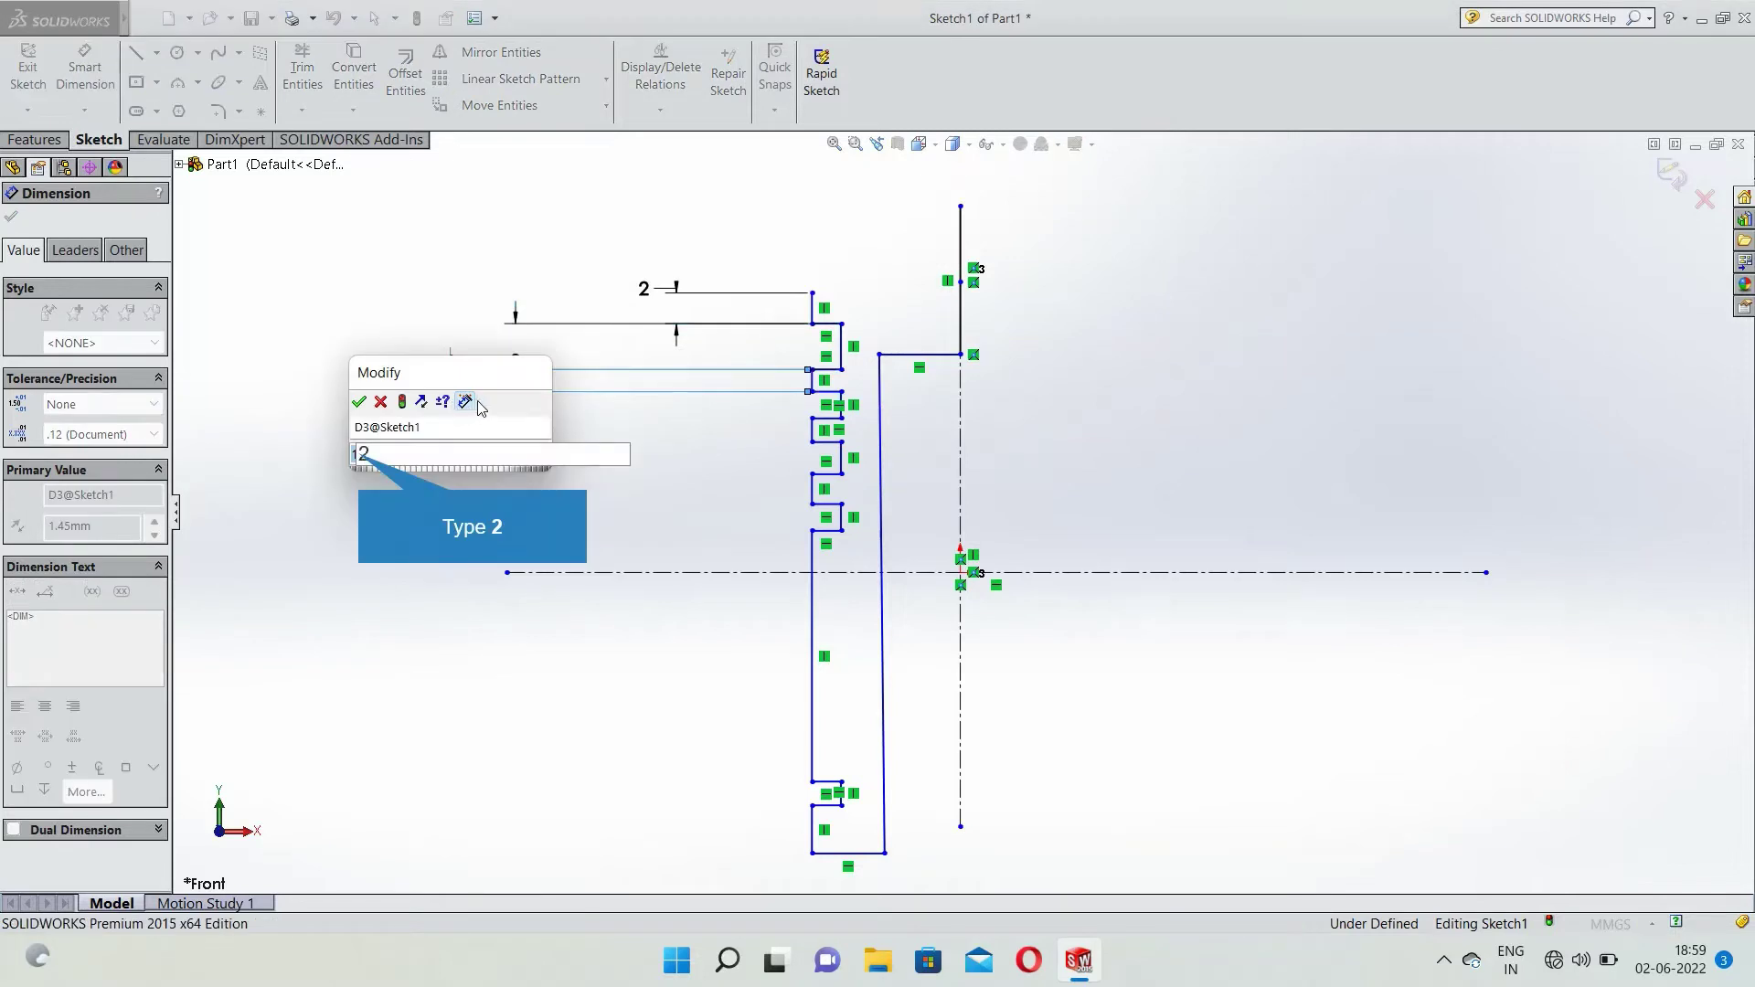
{"action": "key", "text": "Return"}
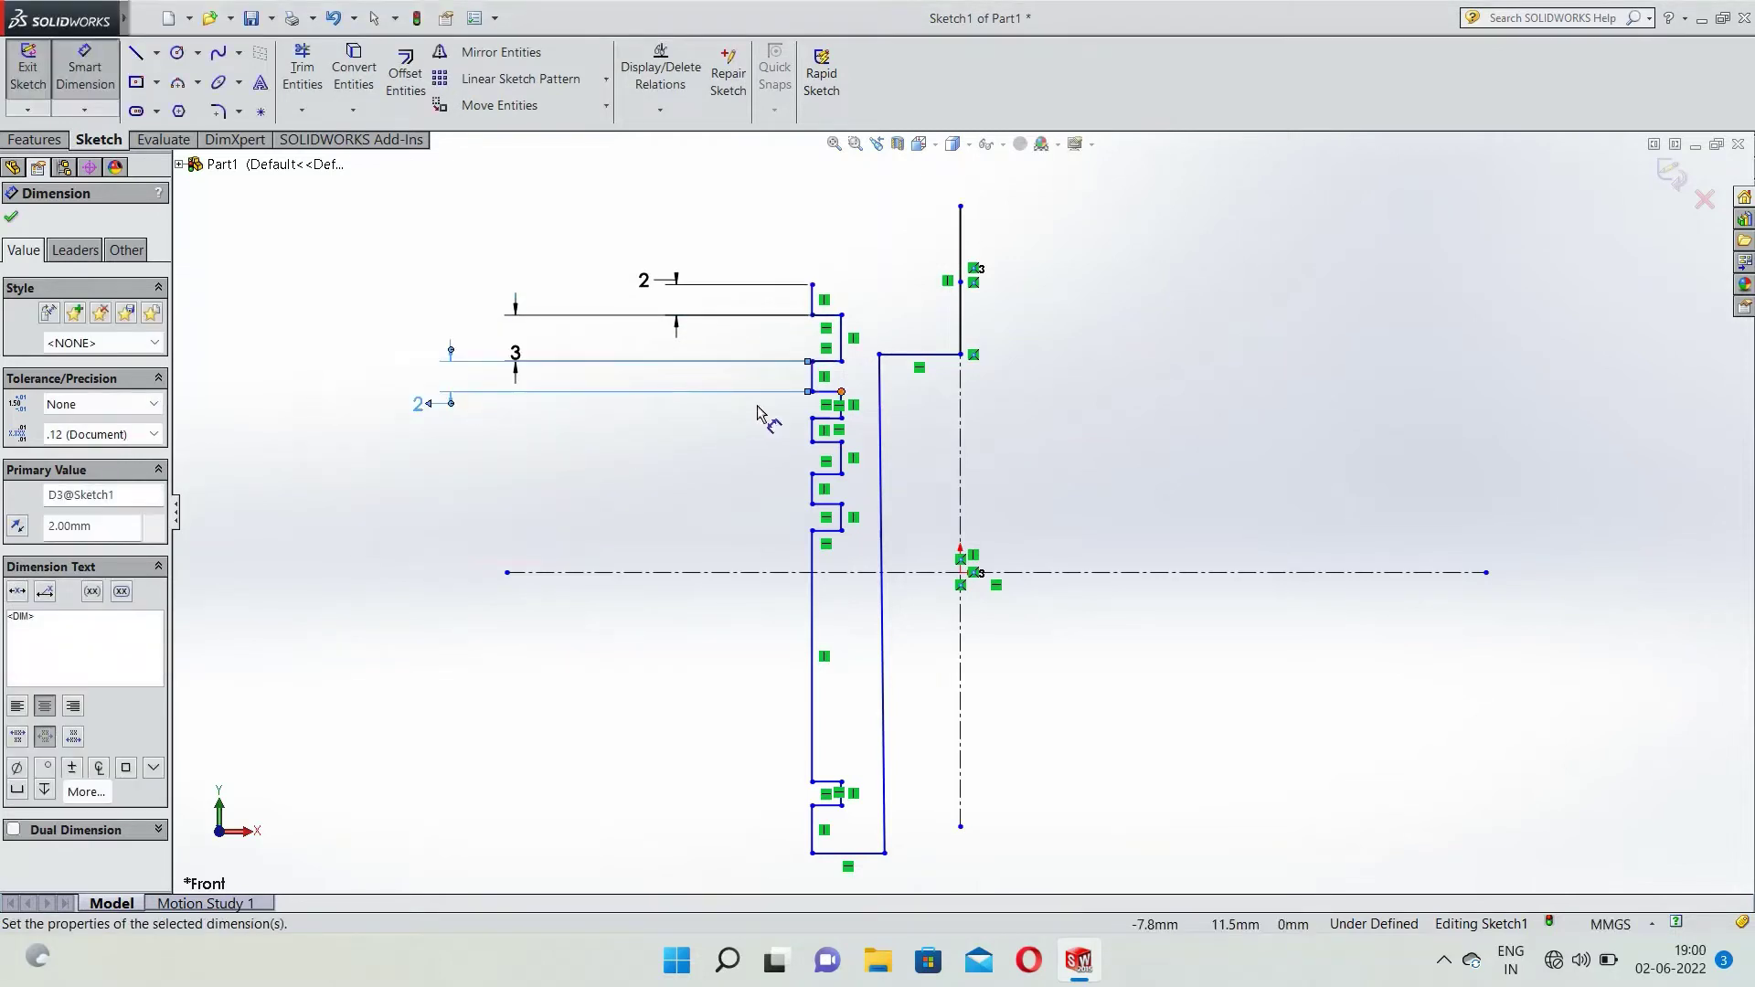
Dimension the second groove's height at 3 mm and the land directly below it at 2 mm.
{"action": "scroll", "coordinate": [849, 403], "scroll_direction": "down", "scroll_amount": 2}
{"action": "left_click", "coordinate": [852, 420]}
{"action": "left_click", "coordinate": [304, 460]}
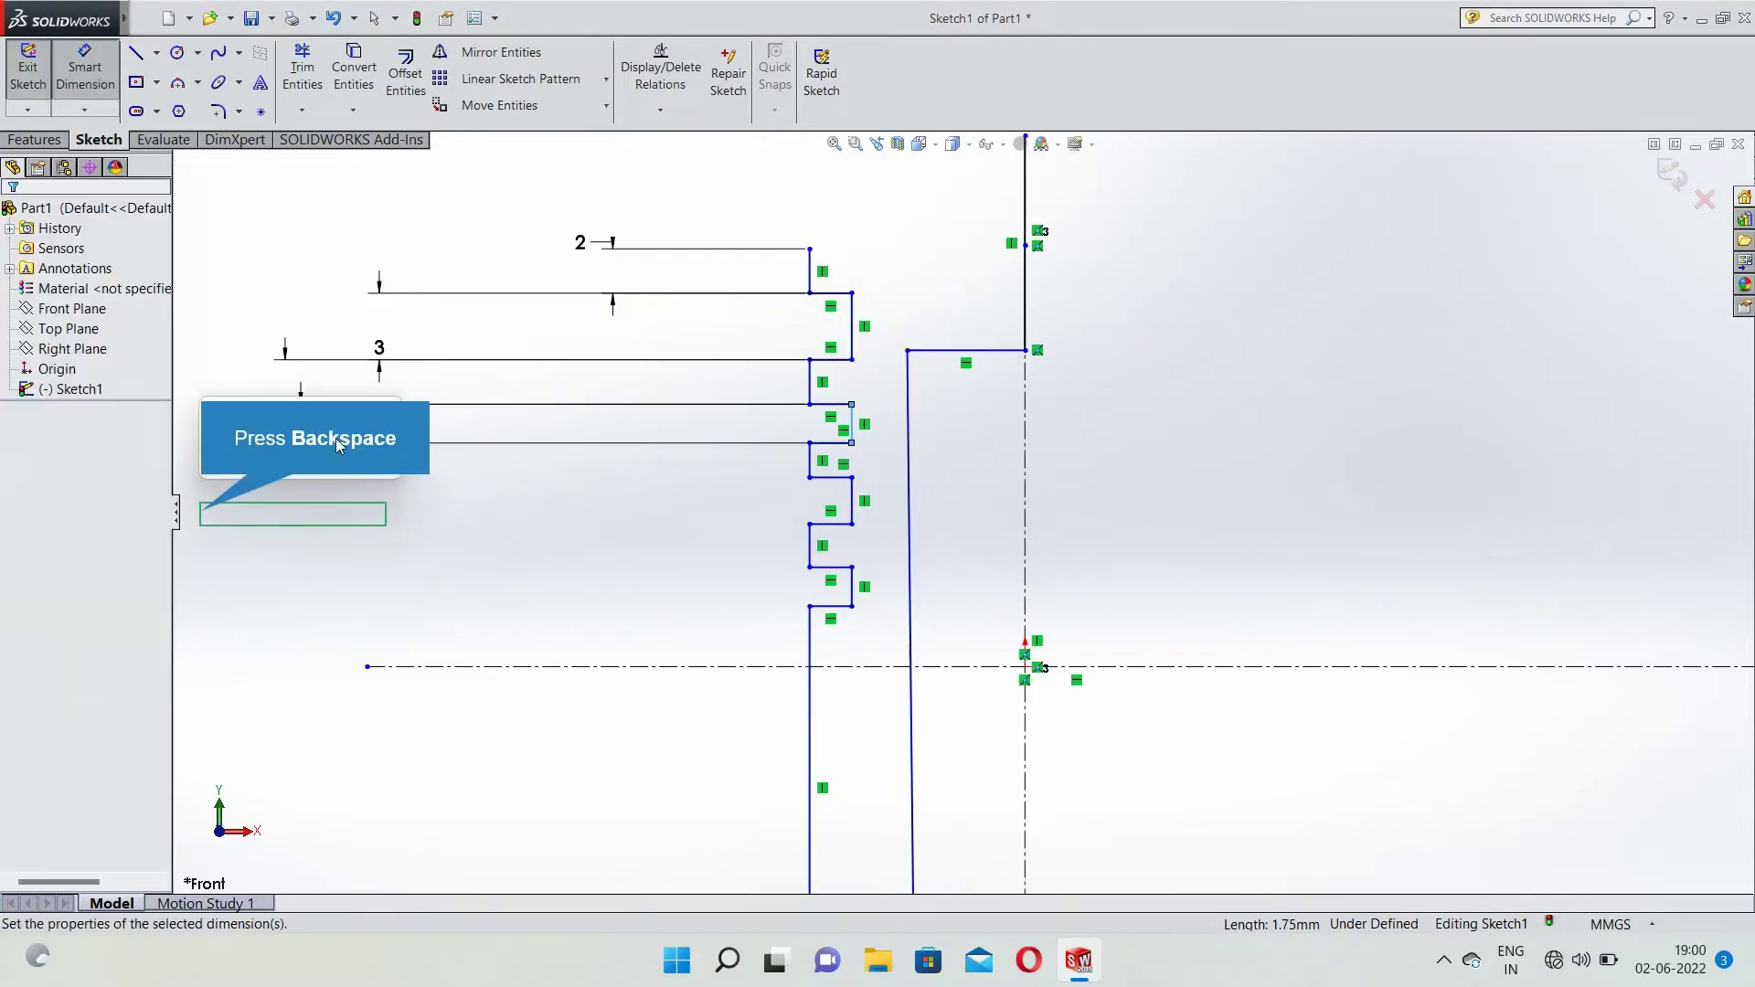
{"action": "key", "text": "BackSpace"}
{"action": "type", "text": "3"}
{"action": "key", "text": "Return"}
{"action": "left_click", "coordinate": [809, 467]}
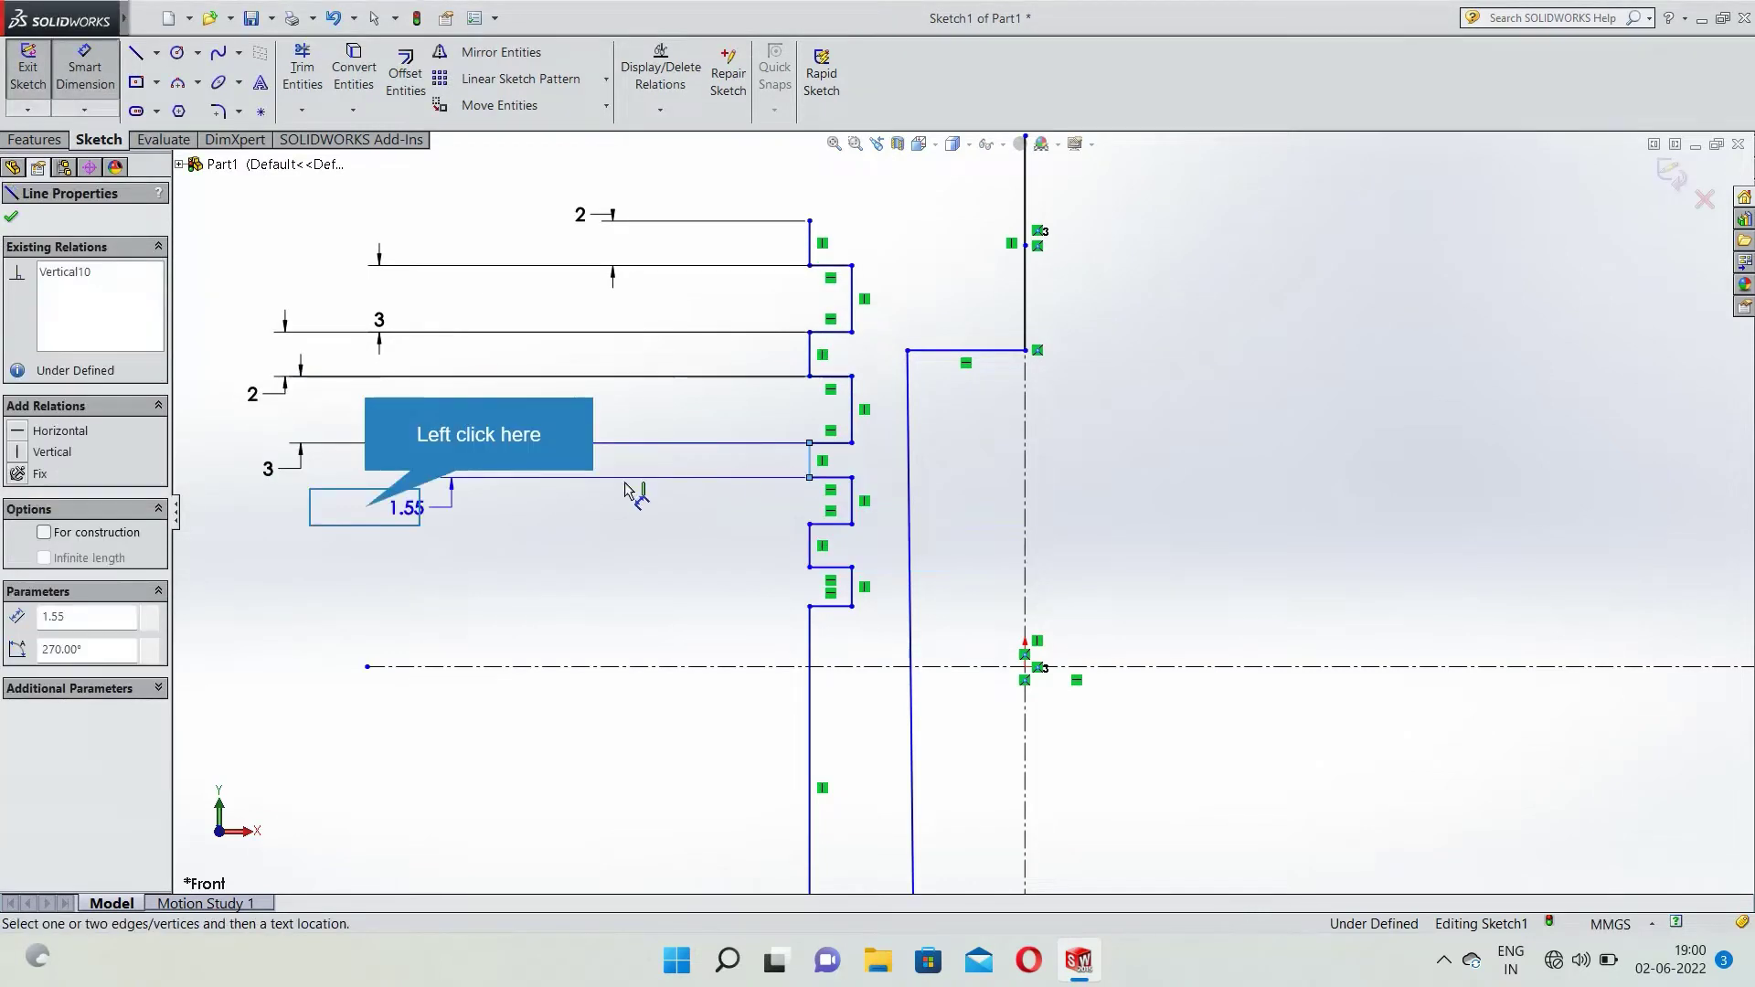
{"action": "left_click", "coordinate": [369, 512]}
{"action": "key", "text": "BackSpace"}
{"action": "type", "text": "2"}
{"action": "key", "text": "Return"}
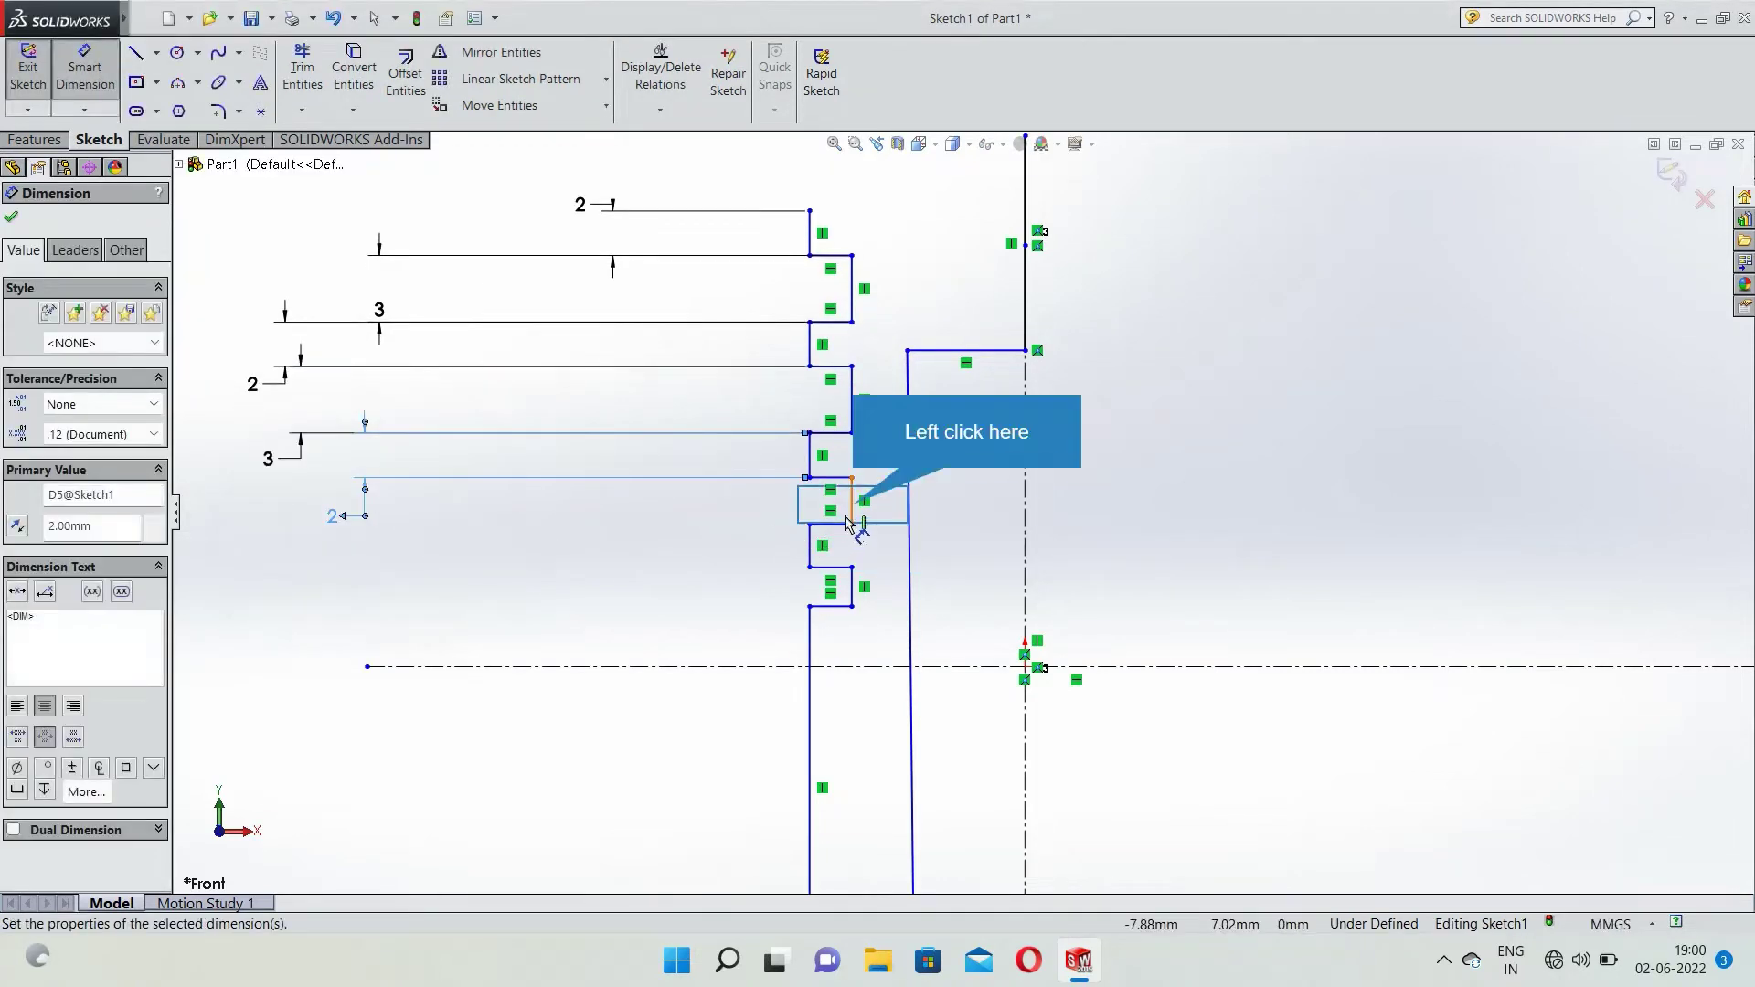
Dimension the third groove's height at 3 mm and the land directly below it at 2 mm.
{"action": "left_click", "coordinate": [847, 523]}
{"action": "left_click", "coordinate": [380, 523]}
{"action": "type", "text": "3"}
{"action": "key", "text": "Return"}
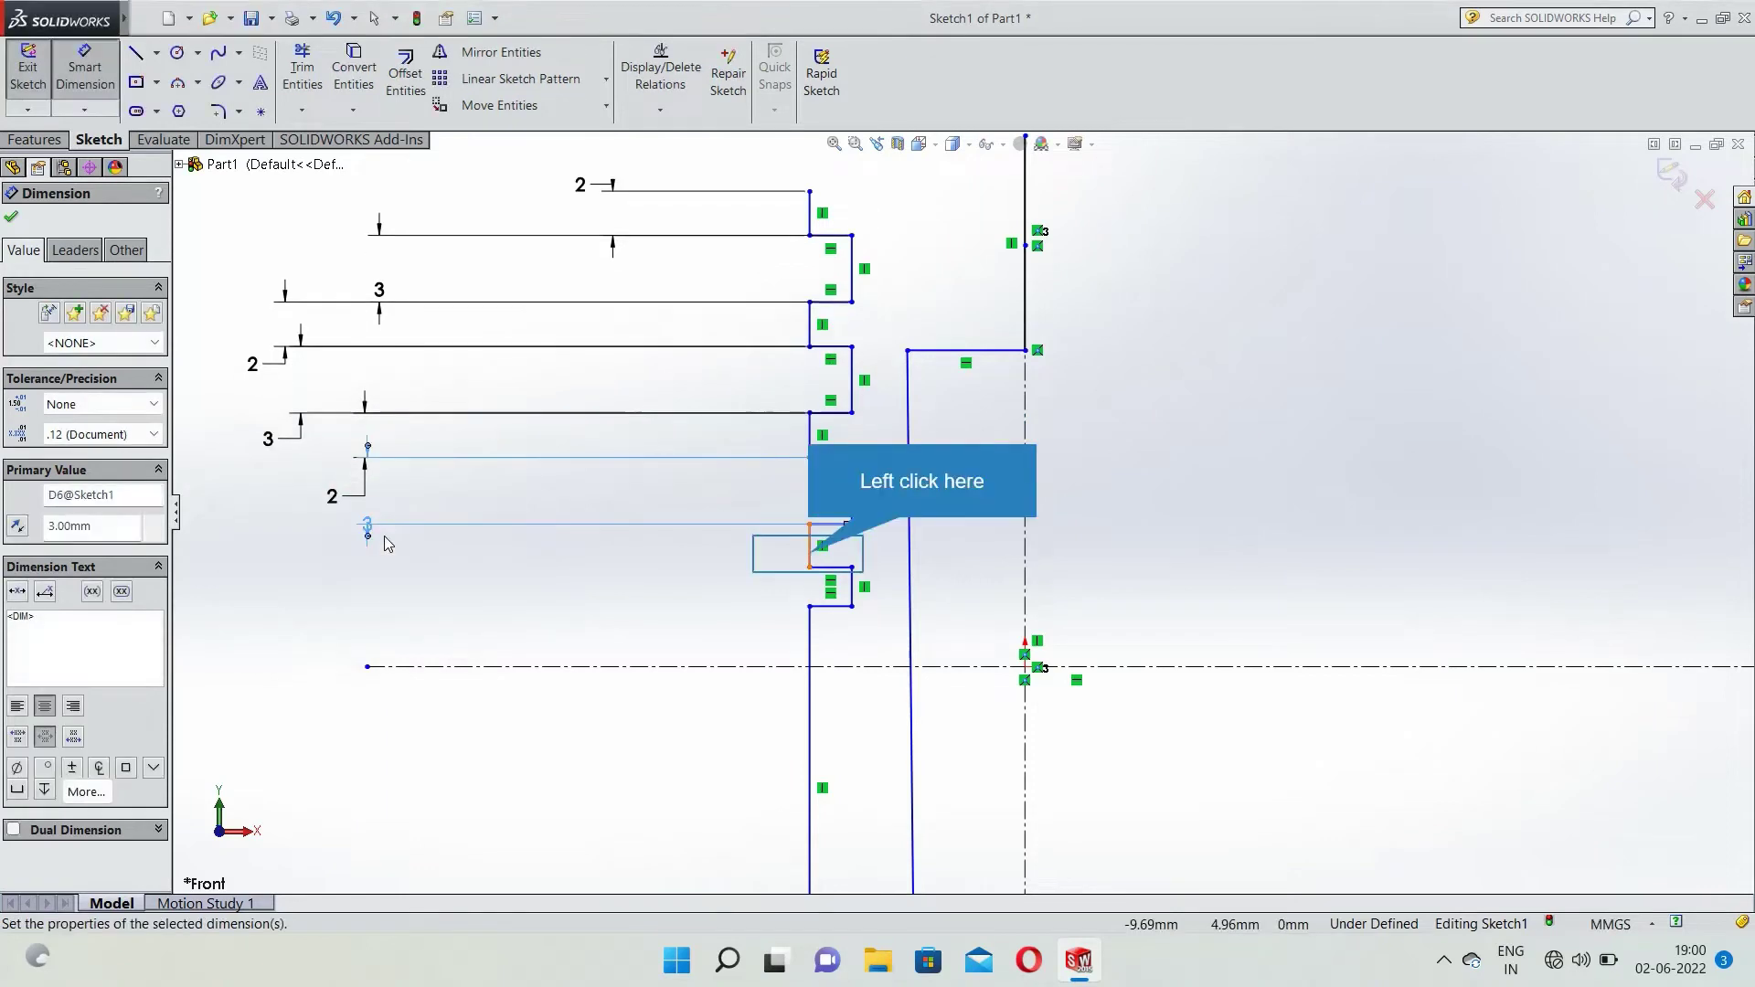
{"action": "left_click", "coordinate": [809, 548]}
{"action": "left_click", "coordinate": [550, 568]}
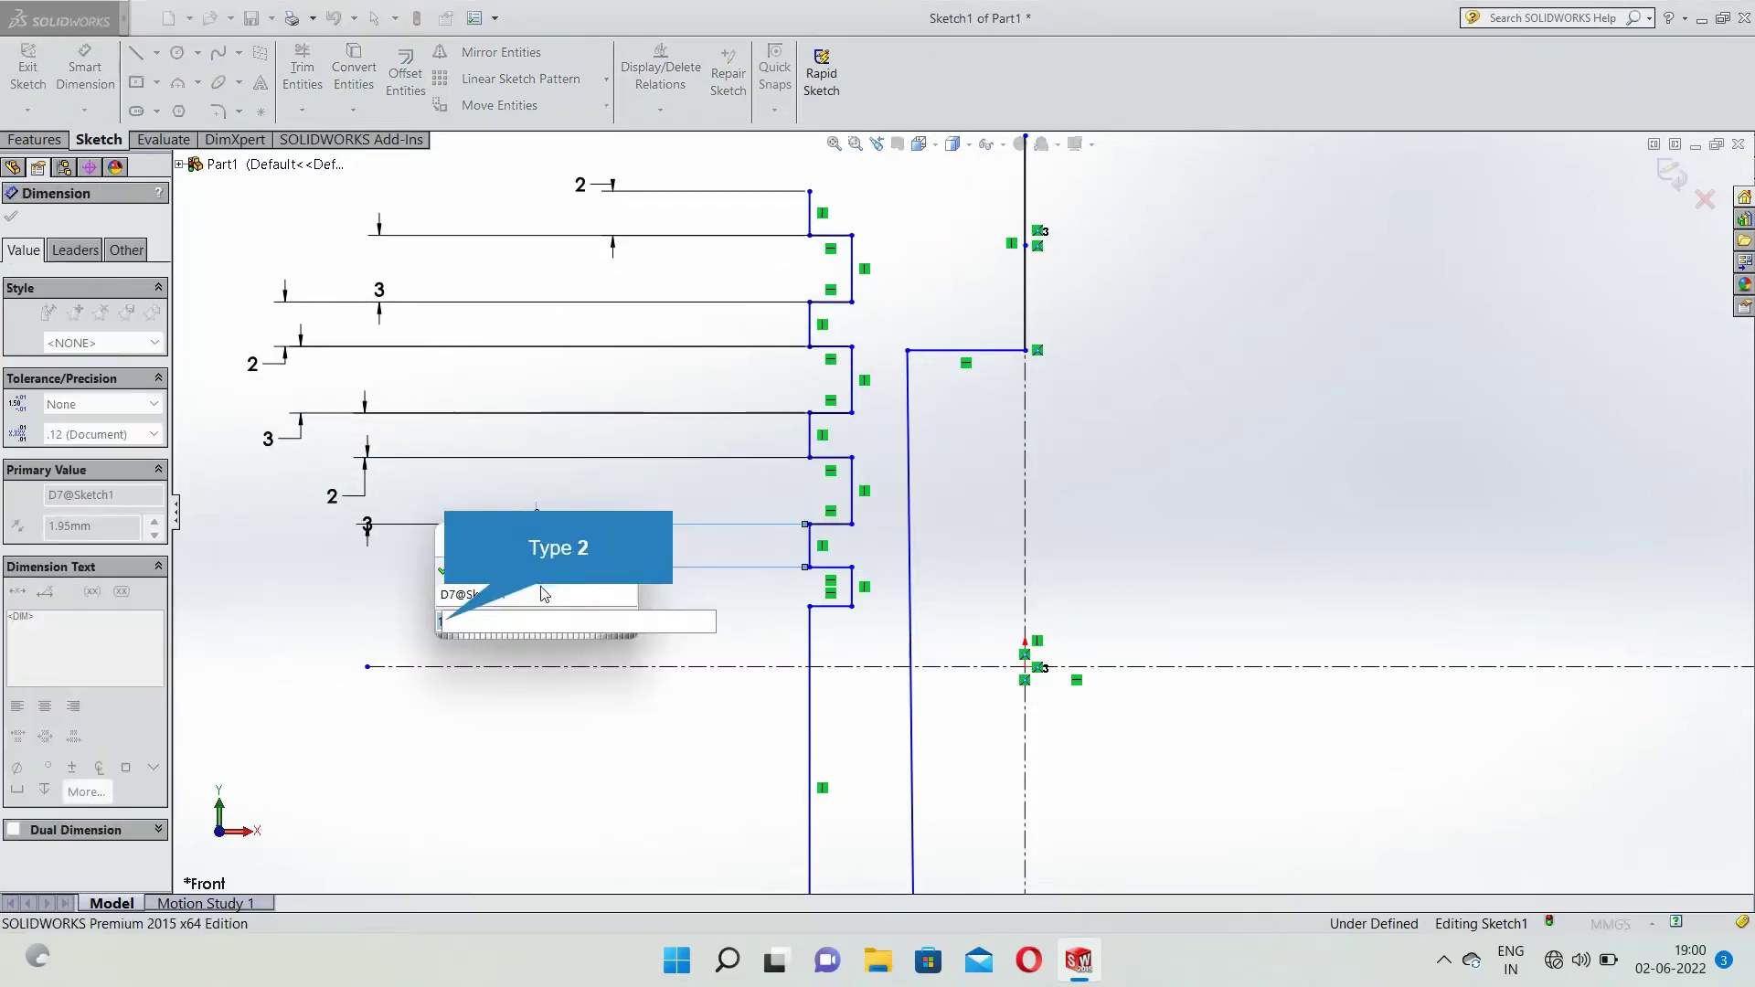
{"action": "type", "text": "2"}
{"action": "key", "text": "Return"}
Dimension the height of the fourth groove, just above the long outer wall, at 3 mm.
{"action": "left_click", "coordinate": [850, 590]}
{"action": "left_click", "coordinate": [382, 603]}
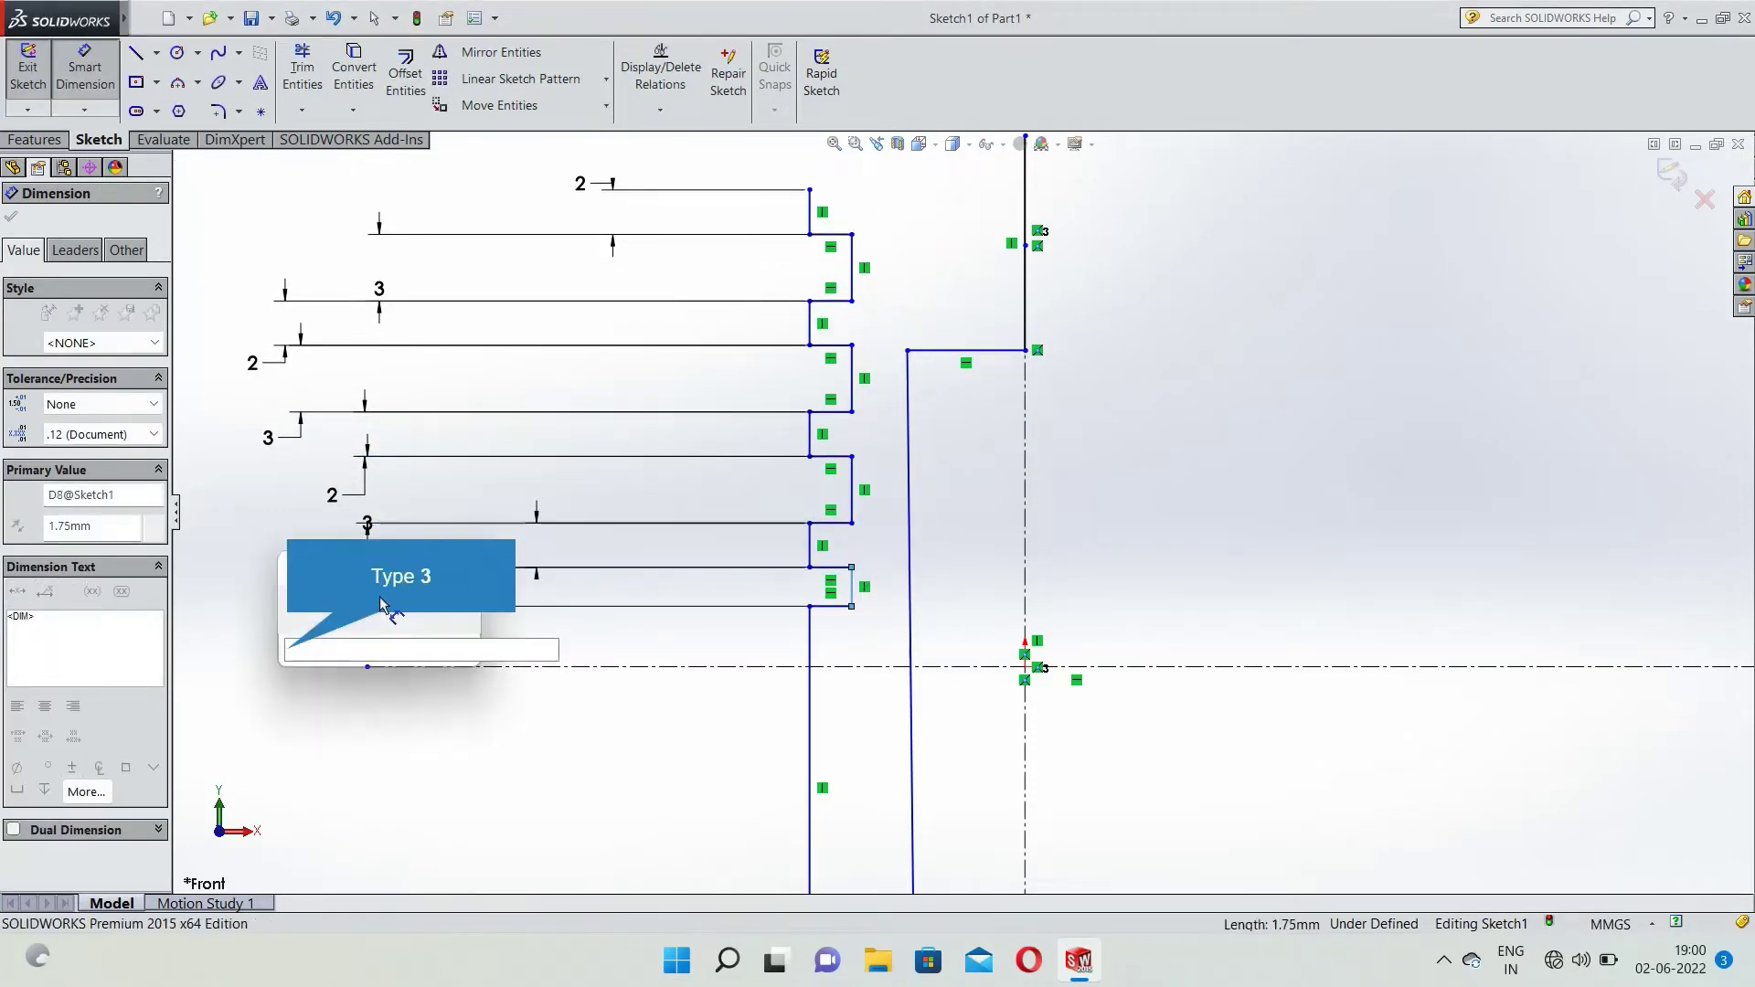
{"action": "type", "text": "3"}
{"action": "key", "text": "Return"}
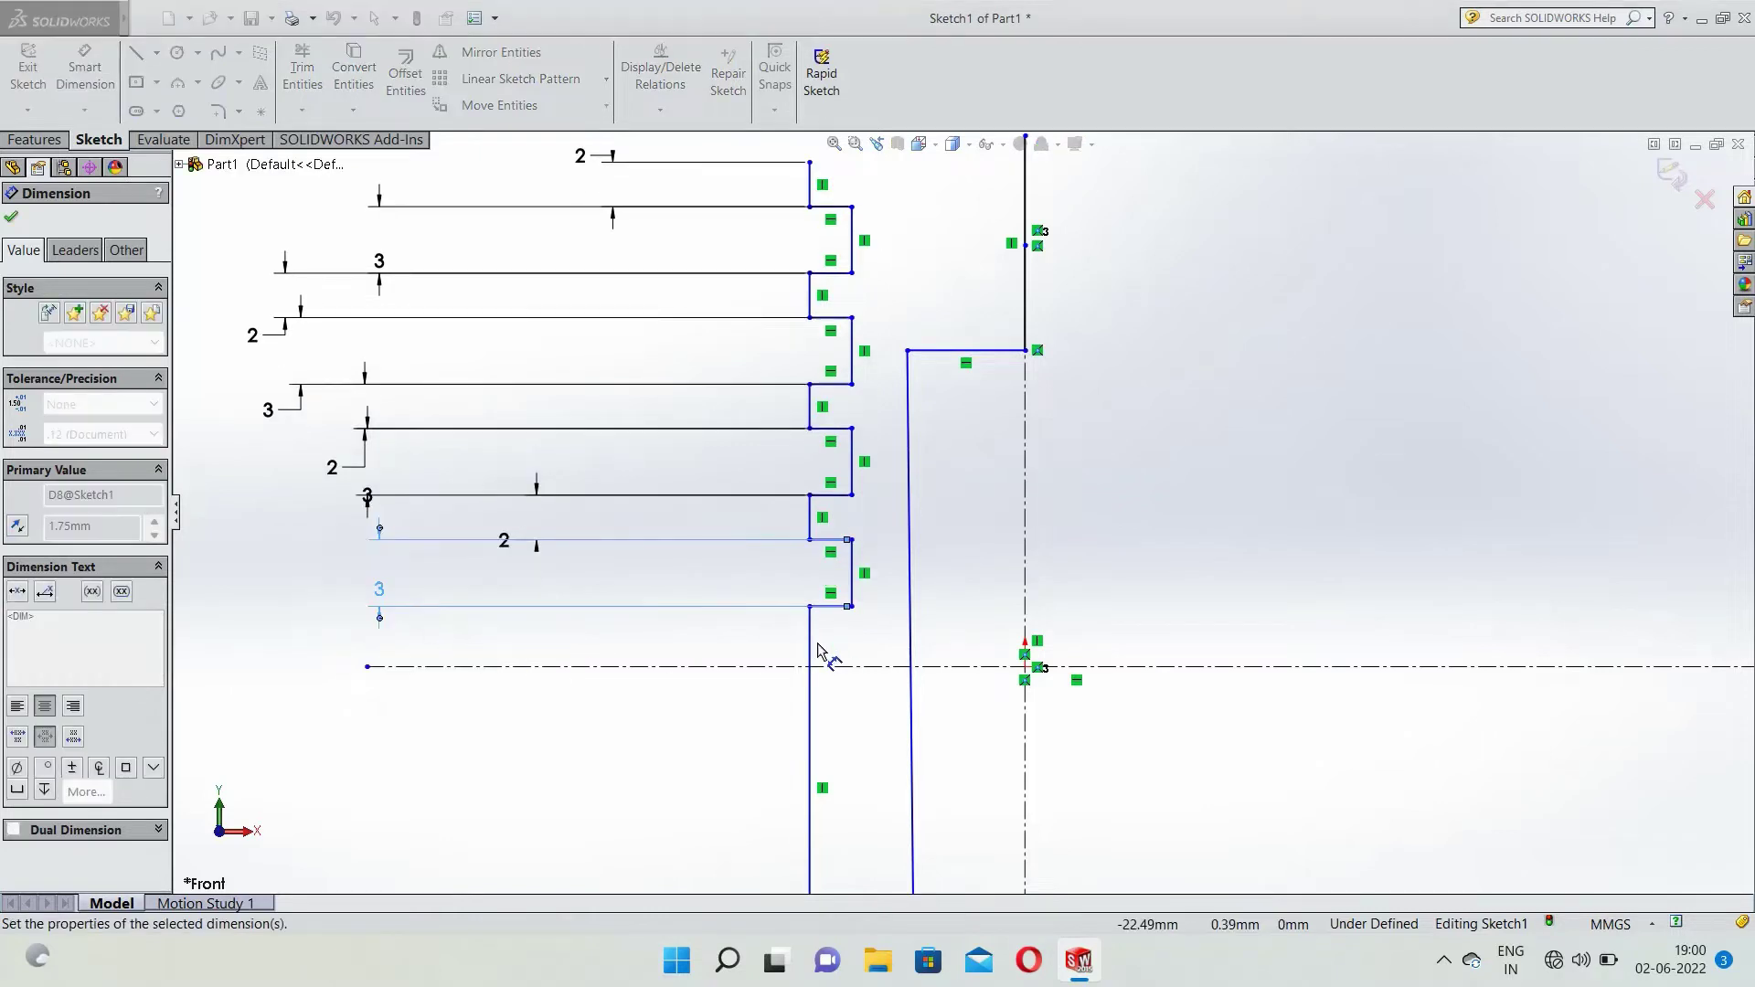
Dimension the height of the lower groove near the profile's bottom edge at 2 mm.
{"action": "scroll", "coordinate": [832, 654], "scroll_direction": "up", "scroll_amount": 1}
{"action": "scroll", "coordinate": [928, 595], "scroll_direction": "up", "scroll_amount": 1}
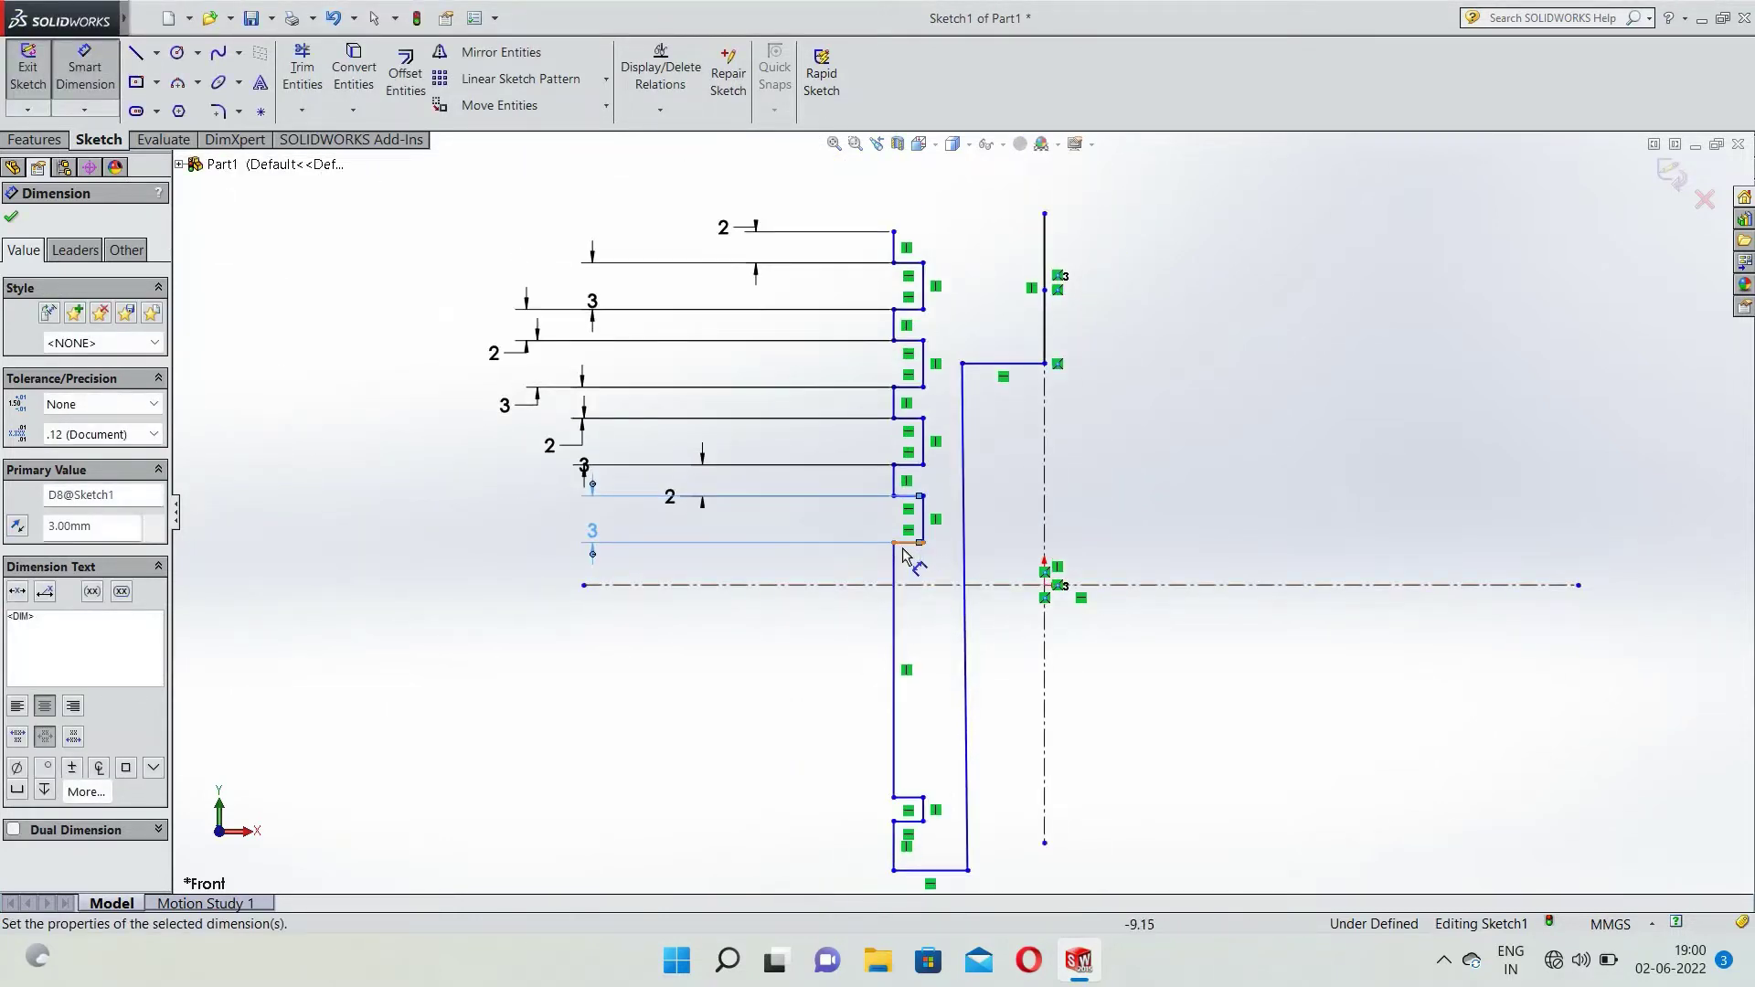
{"action": "left_click", "coordinate": [921, 810]}
{"action": "left_click", "coordinate": [720, 812]}
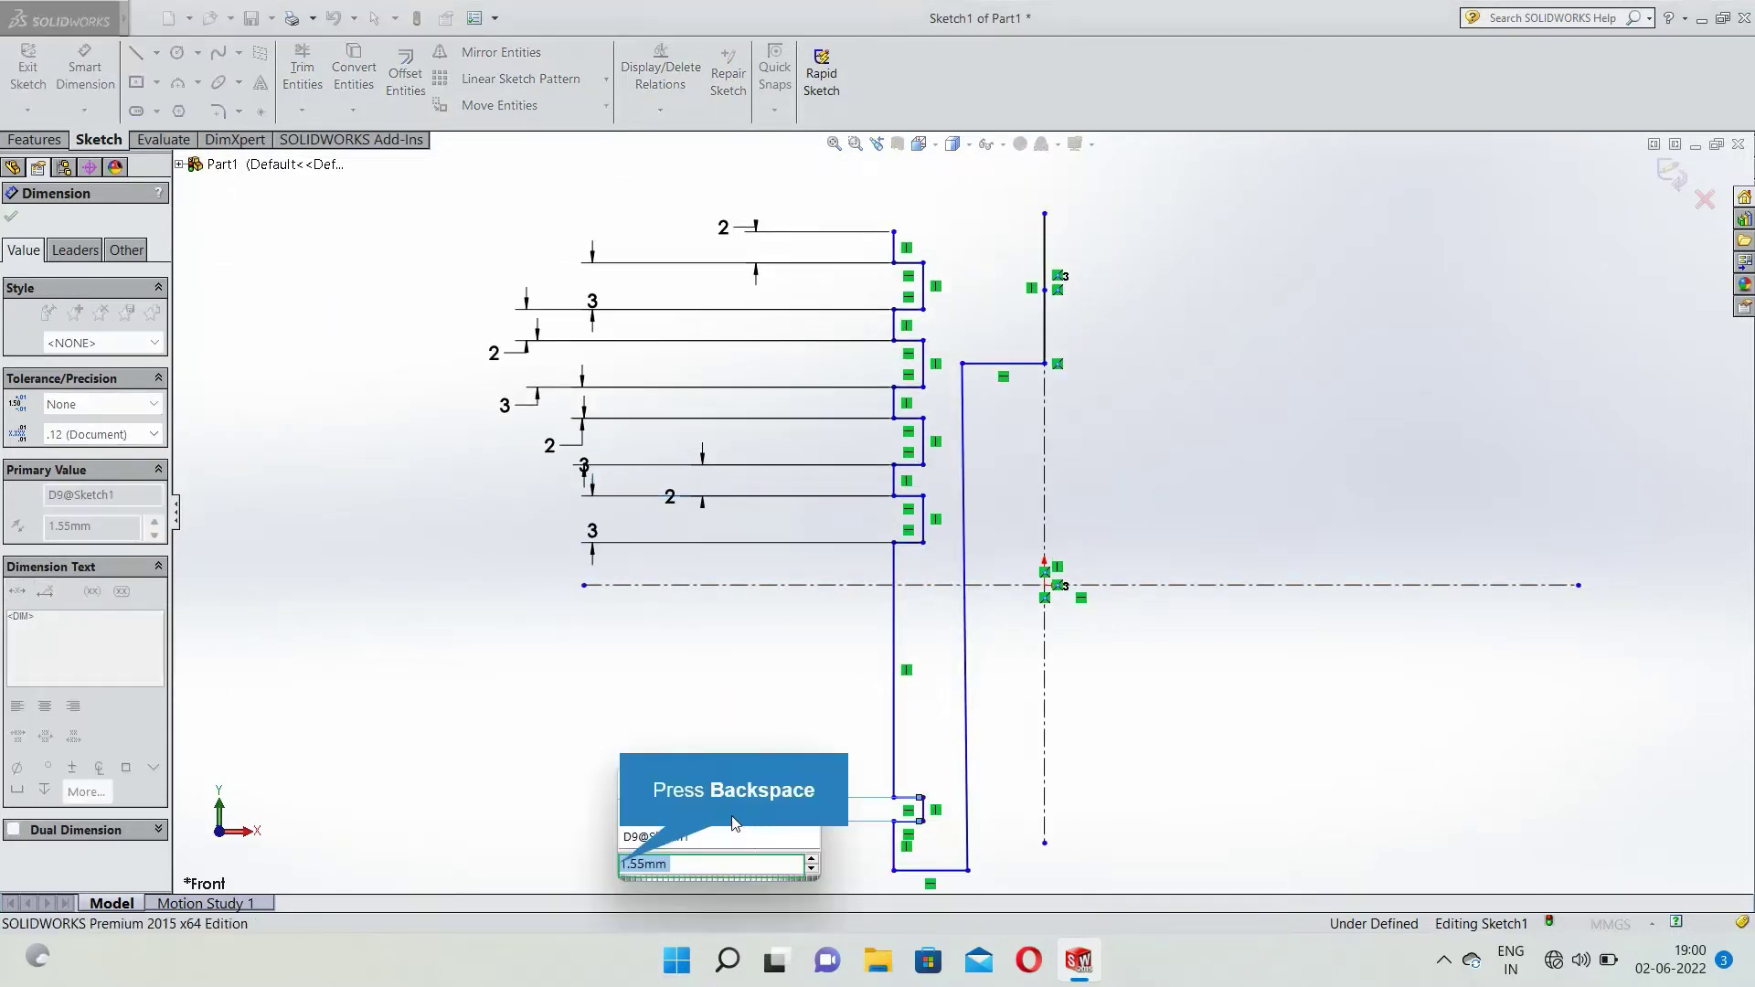
{"action": "key", "text": "BackSpace"}
{"action": "type", "text": "2"}
{"action": "key", "text": "Return"}
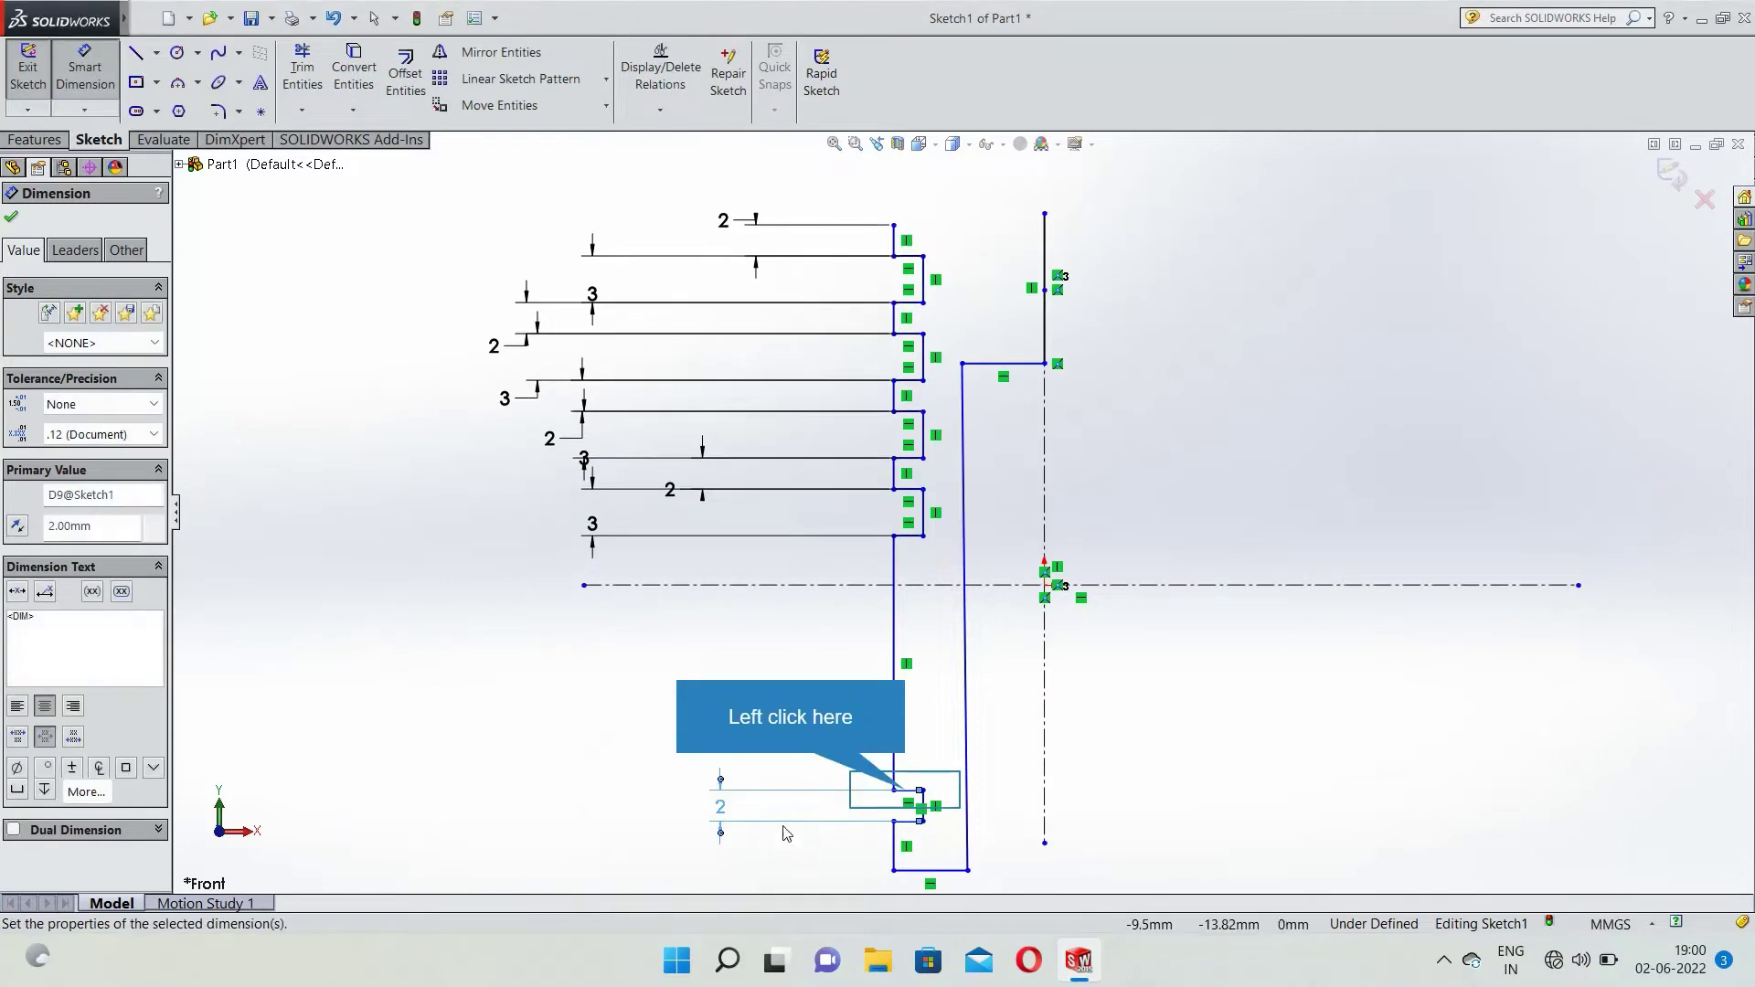
Dimension the distance from the lower groove's upper edge to the profile's bottom edge at 7 mm.
{"action": "left_click", "coordinate": [905, 791]}
{"action": "left_click", "coordinate": [925, 870]}
{"action": "left_click", "coordinate": [650, 827]}
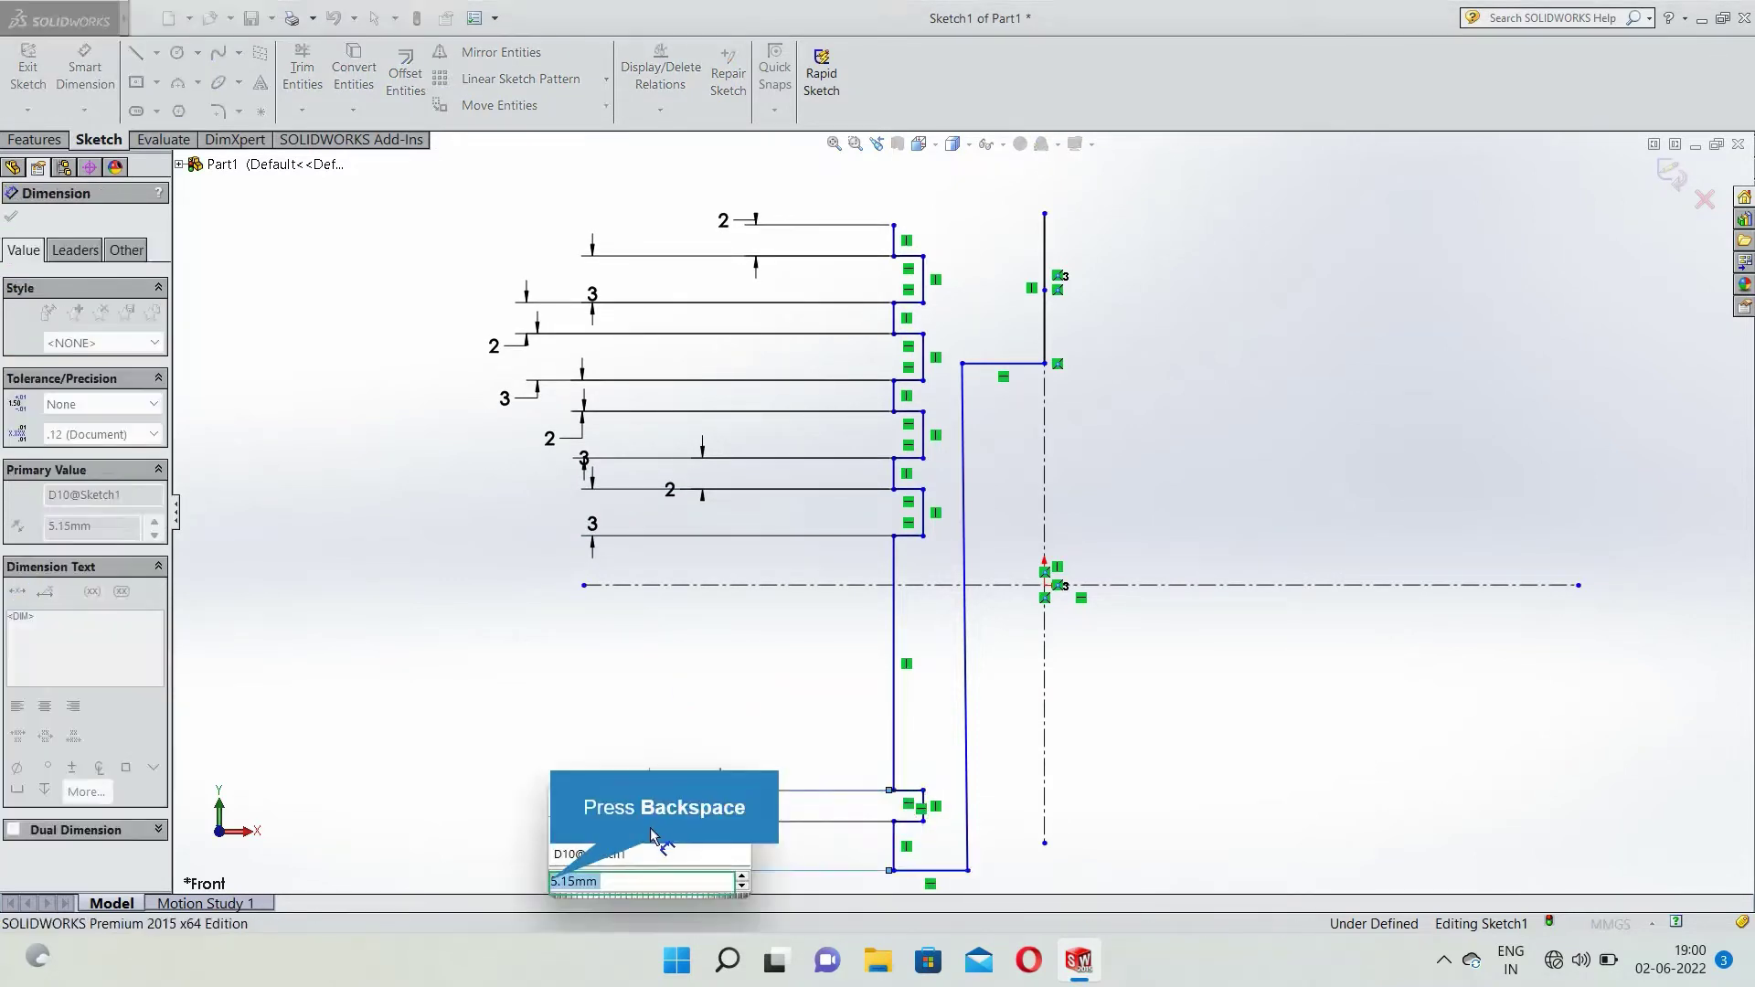
{"action": "key", "text": "BackSpace"}
{"action": "type", "text": "7"}
{"action": "key", "text": "Return"}
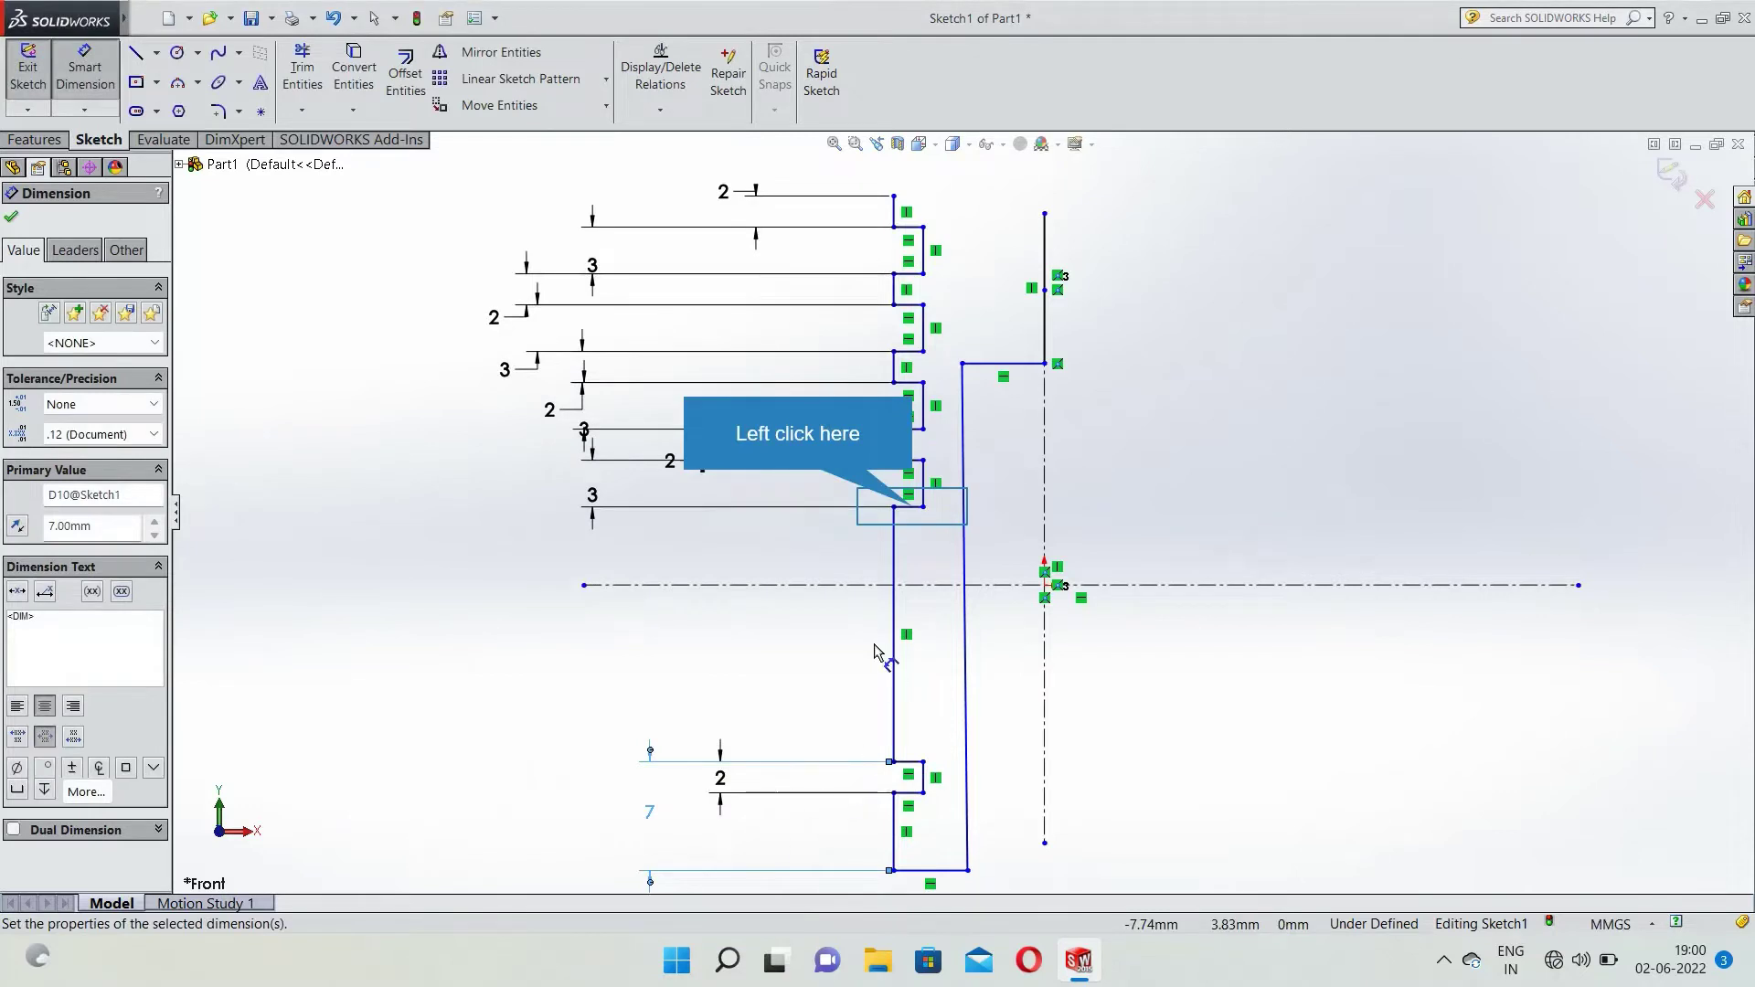
Dimension the distance from the fourth groove's lower edge to the profile's bottom edge at 45 mm.
{"action": "left_click", "coordinate": [910, 506]}
{"action": "left_click", "coordinate": [928, 870]}
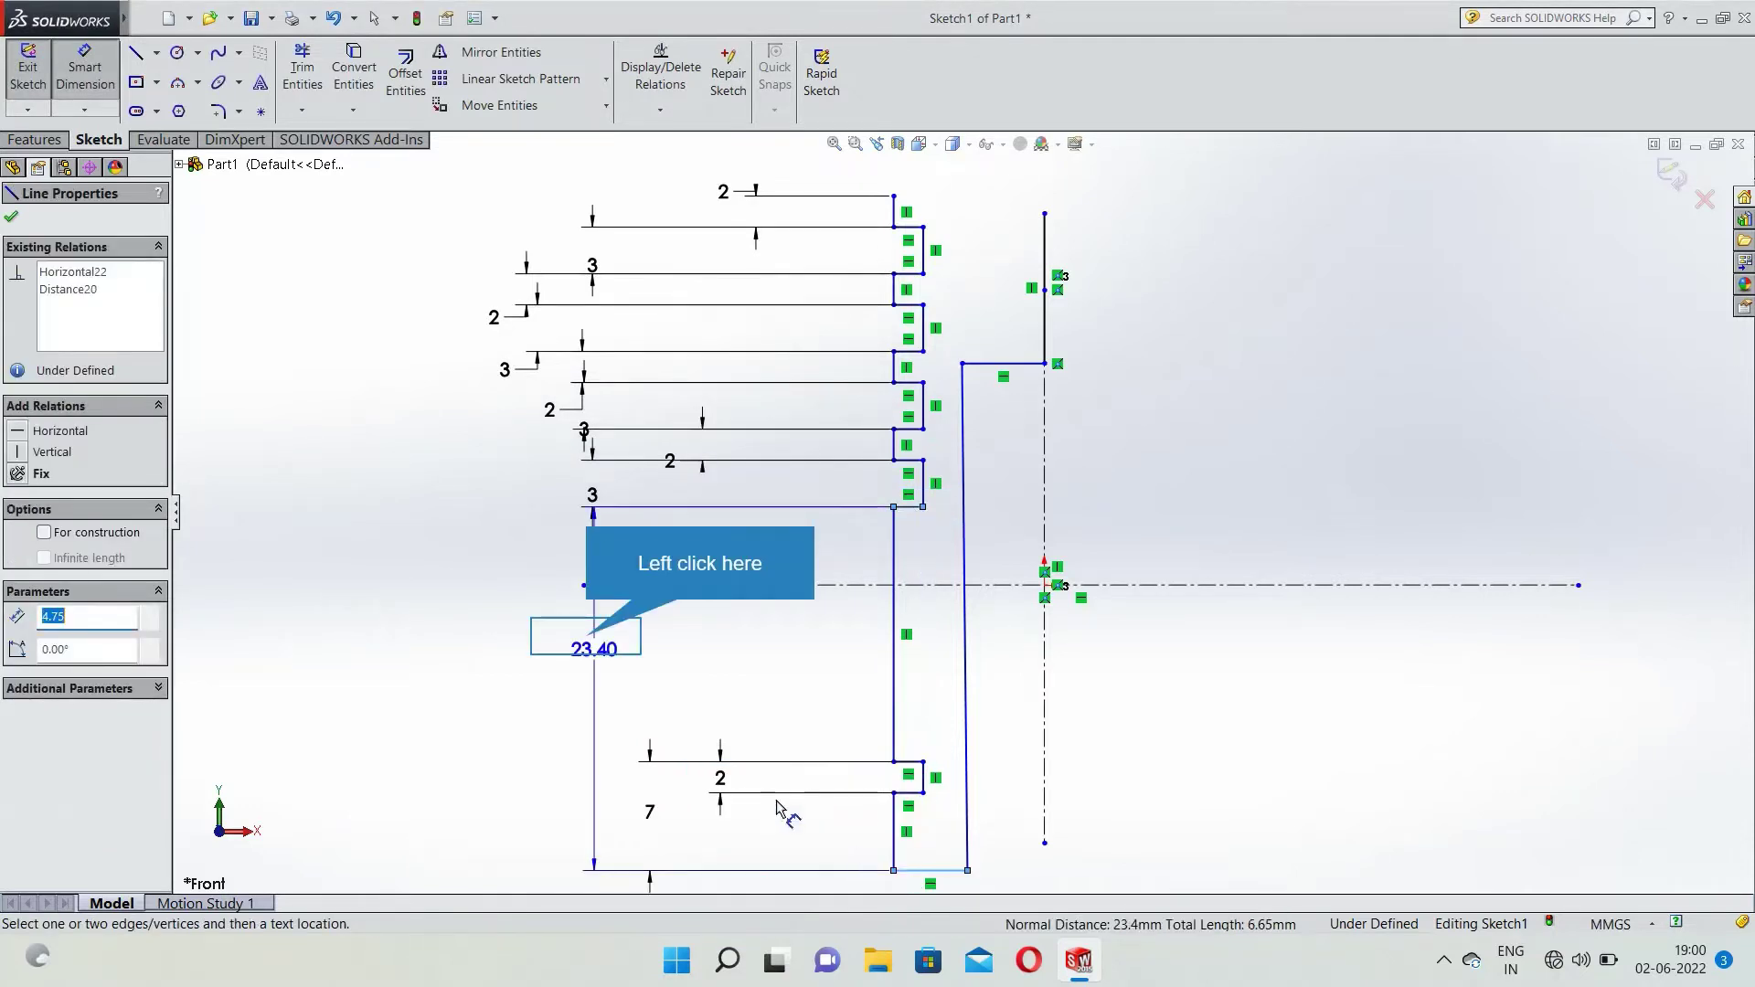
{"action": "left_click", "coordinate": [591, 638]}
{"action": "key", "text": "BackSpace"}
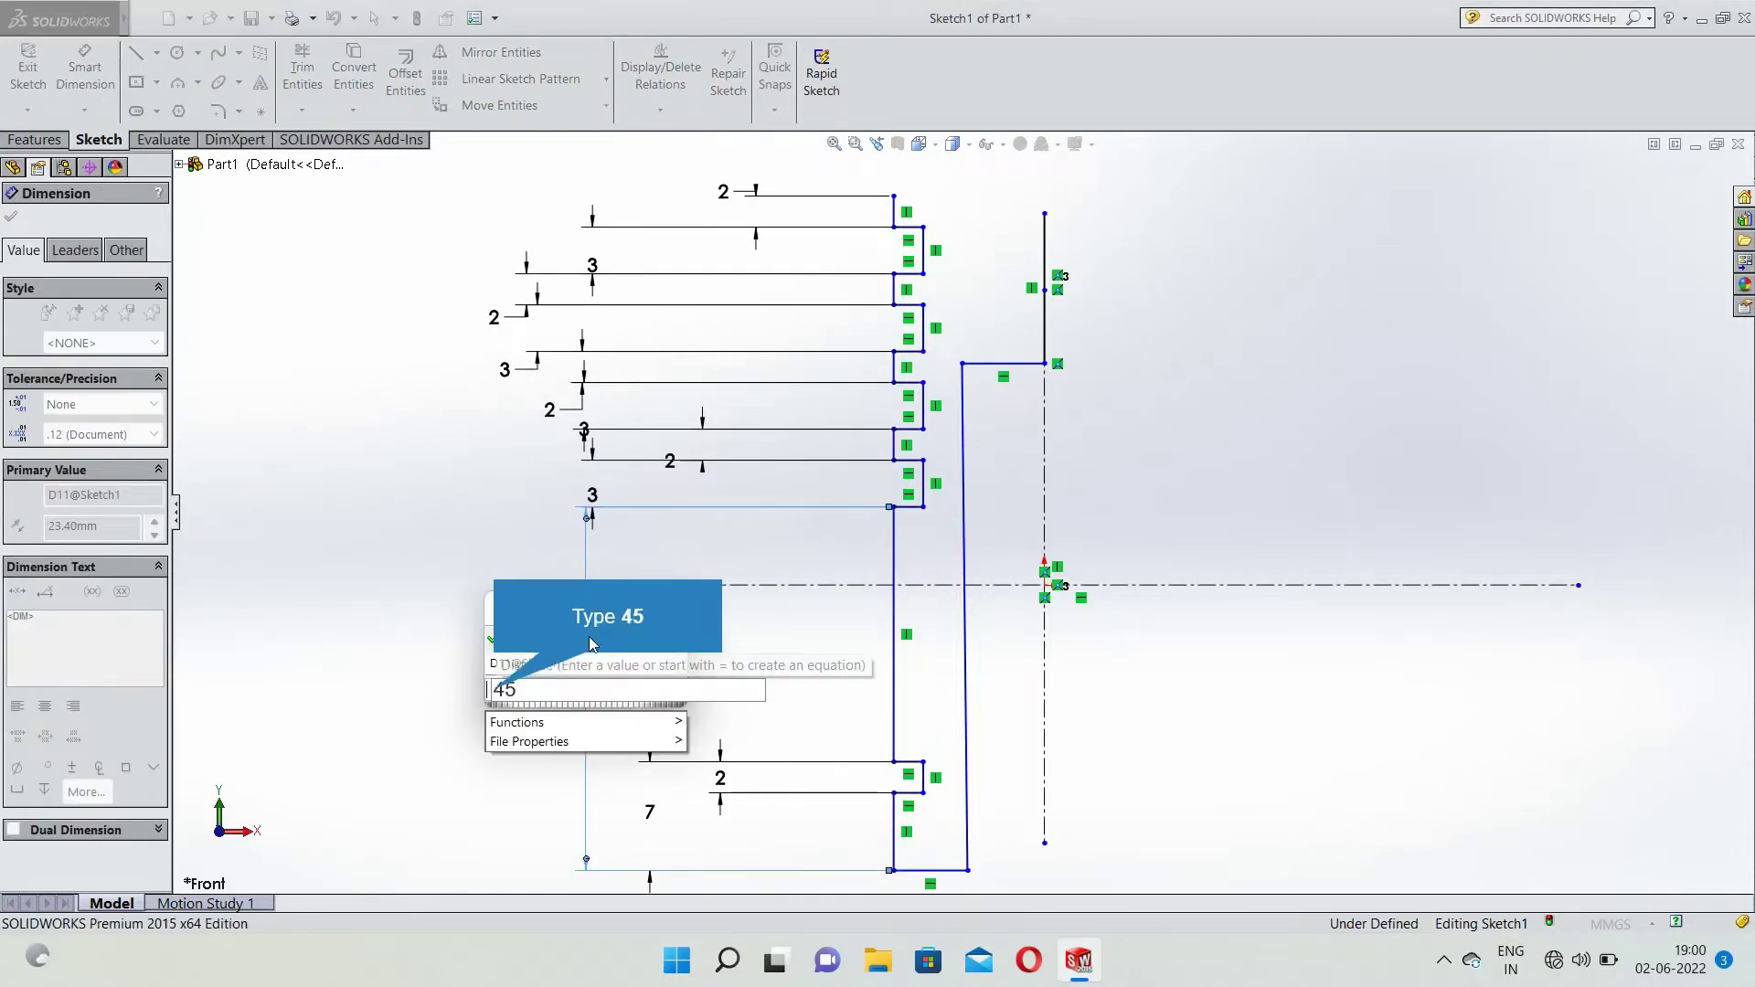
{"action": "key", "text": "Return"}
Dimension the distance between the vertical centerline and the long outer wall at 92/2 mm.
{"action": "scroll", "coordinate": [1225, 512], "scroll_direction": "up", "scroll_amount": 3}
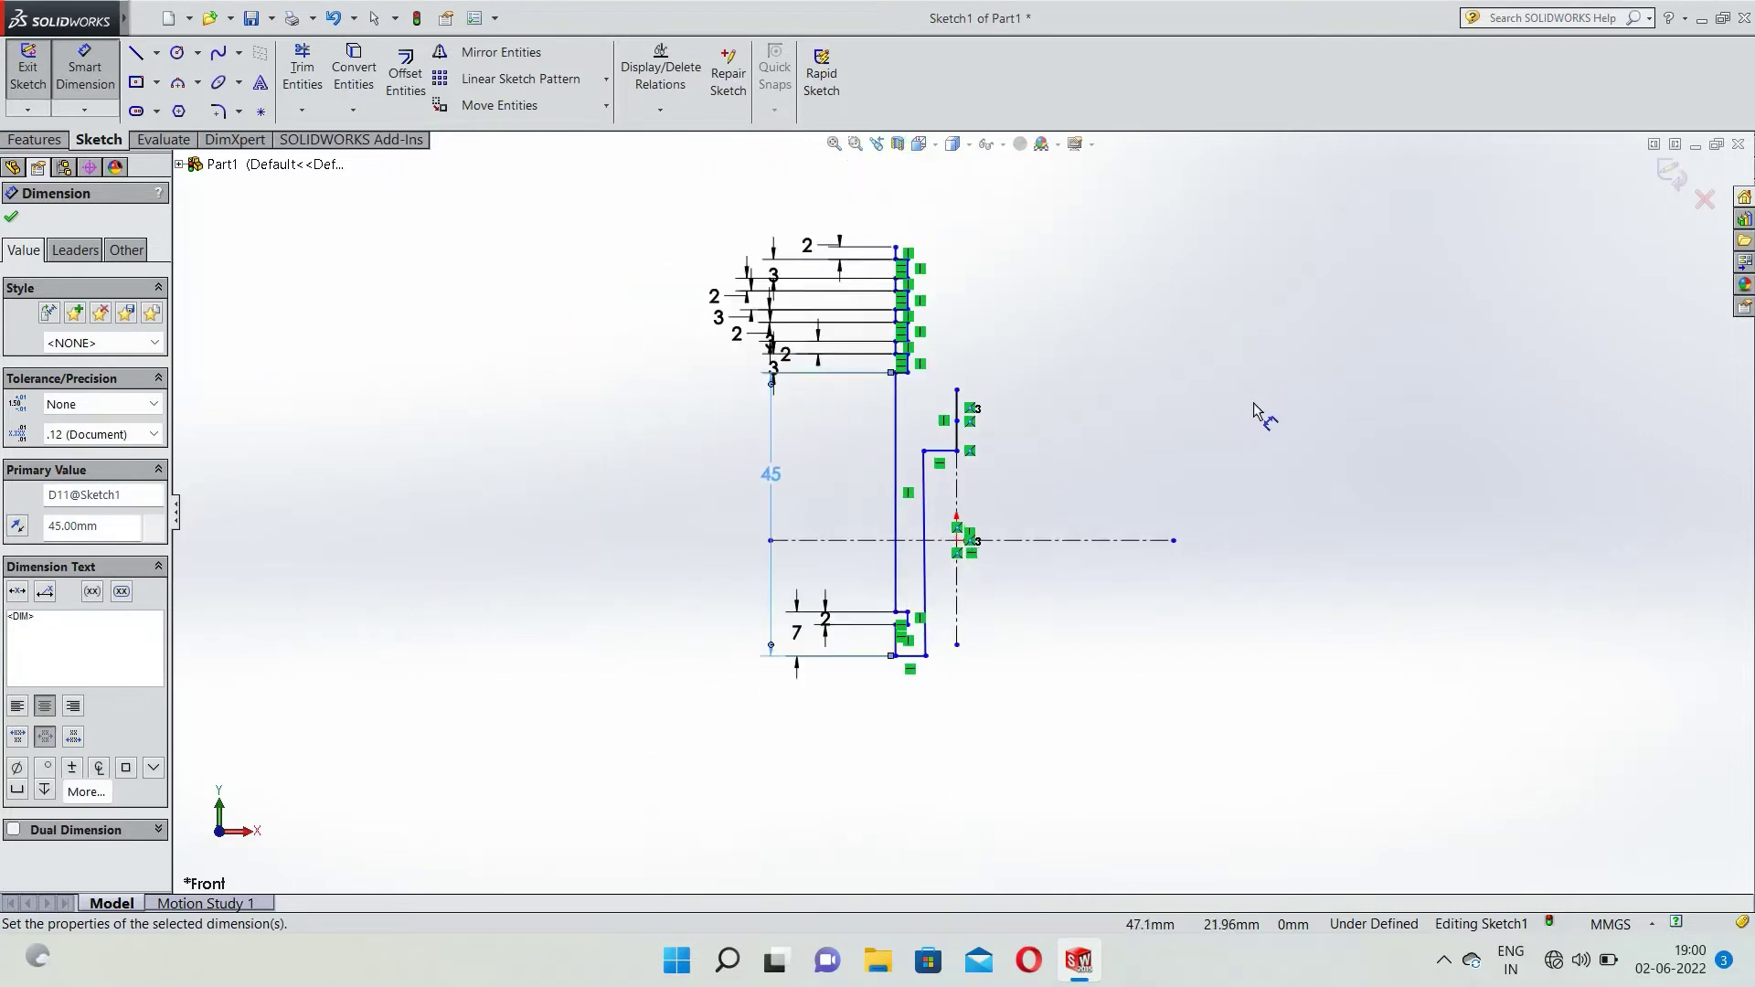
{"action": "scroll", "coordinate": [1257, 415], "scroll_direction": "down", "scroll_amount": 1}
{"action": "left_click", "coordinate": [1249, 428]}
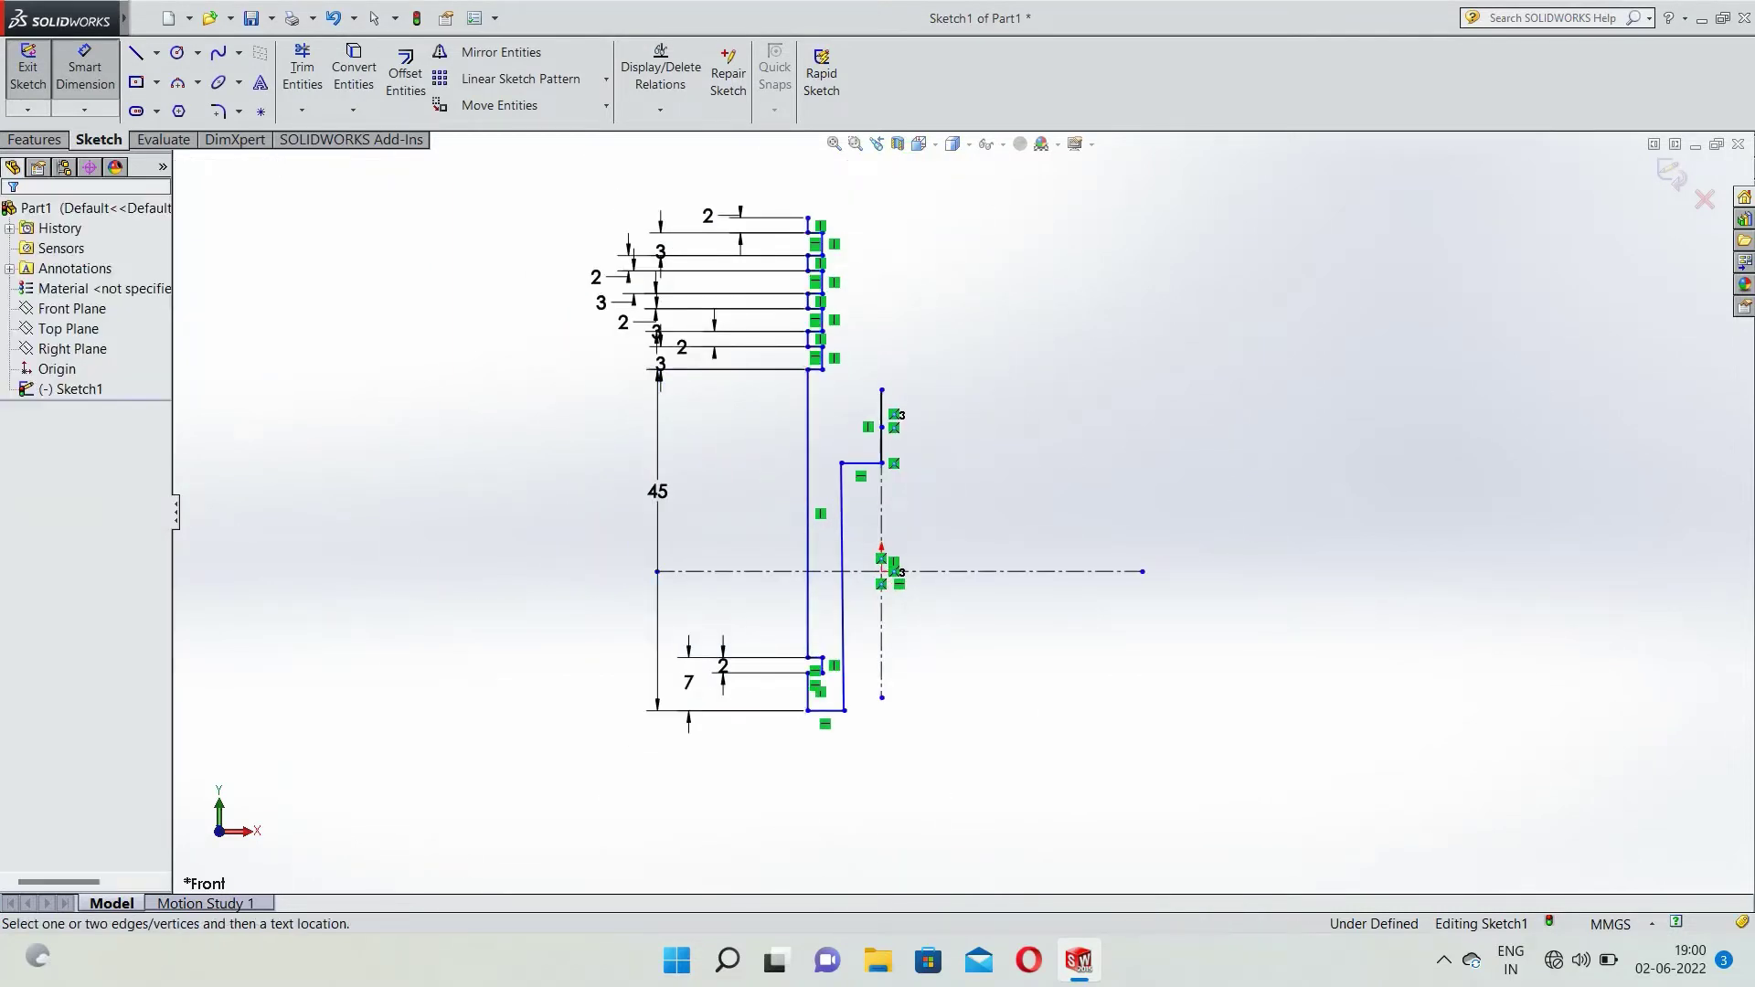
{"action": "scroll", "coordinate": [1253, 434], "scroll_direction": "down", "scroll_amount": 1}
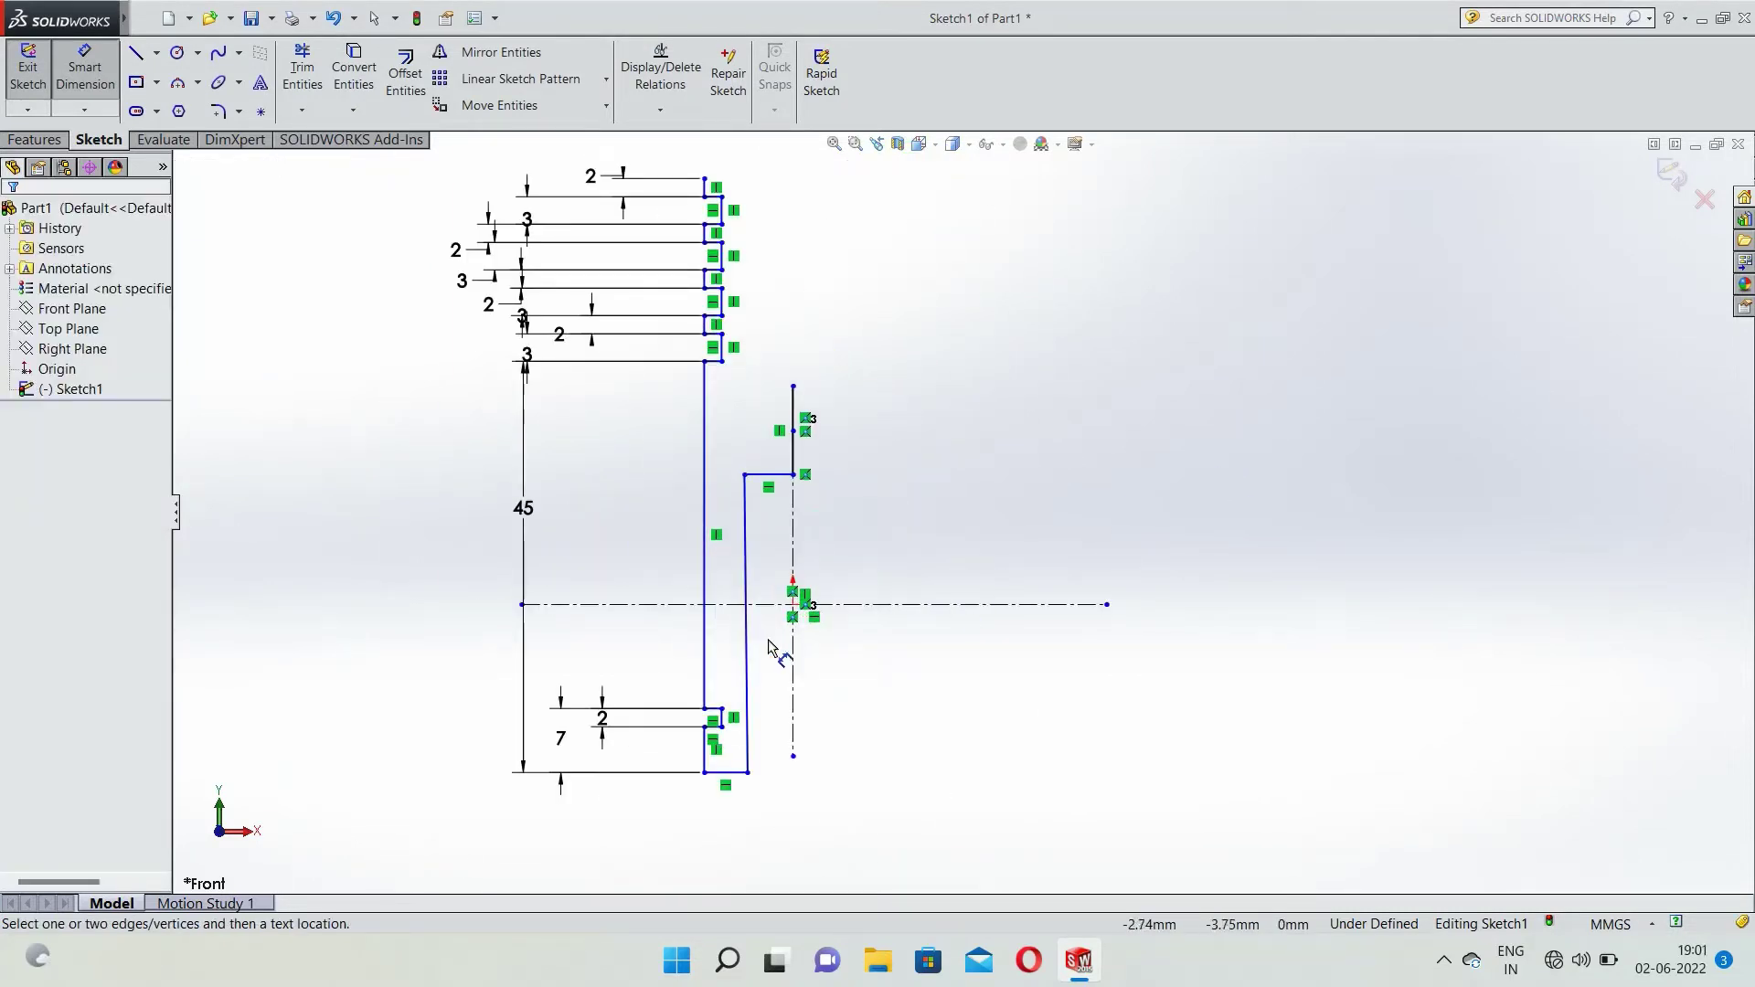
{"action": "left_click", "coordinate": [794, 654]}
{"action": "left_click", "coordinate": [704, 712]}
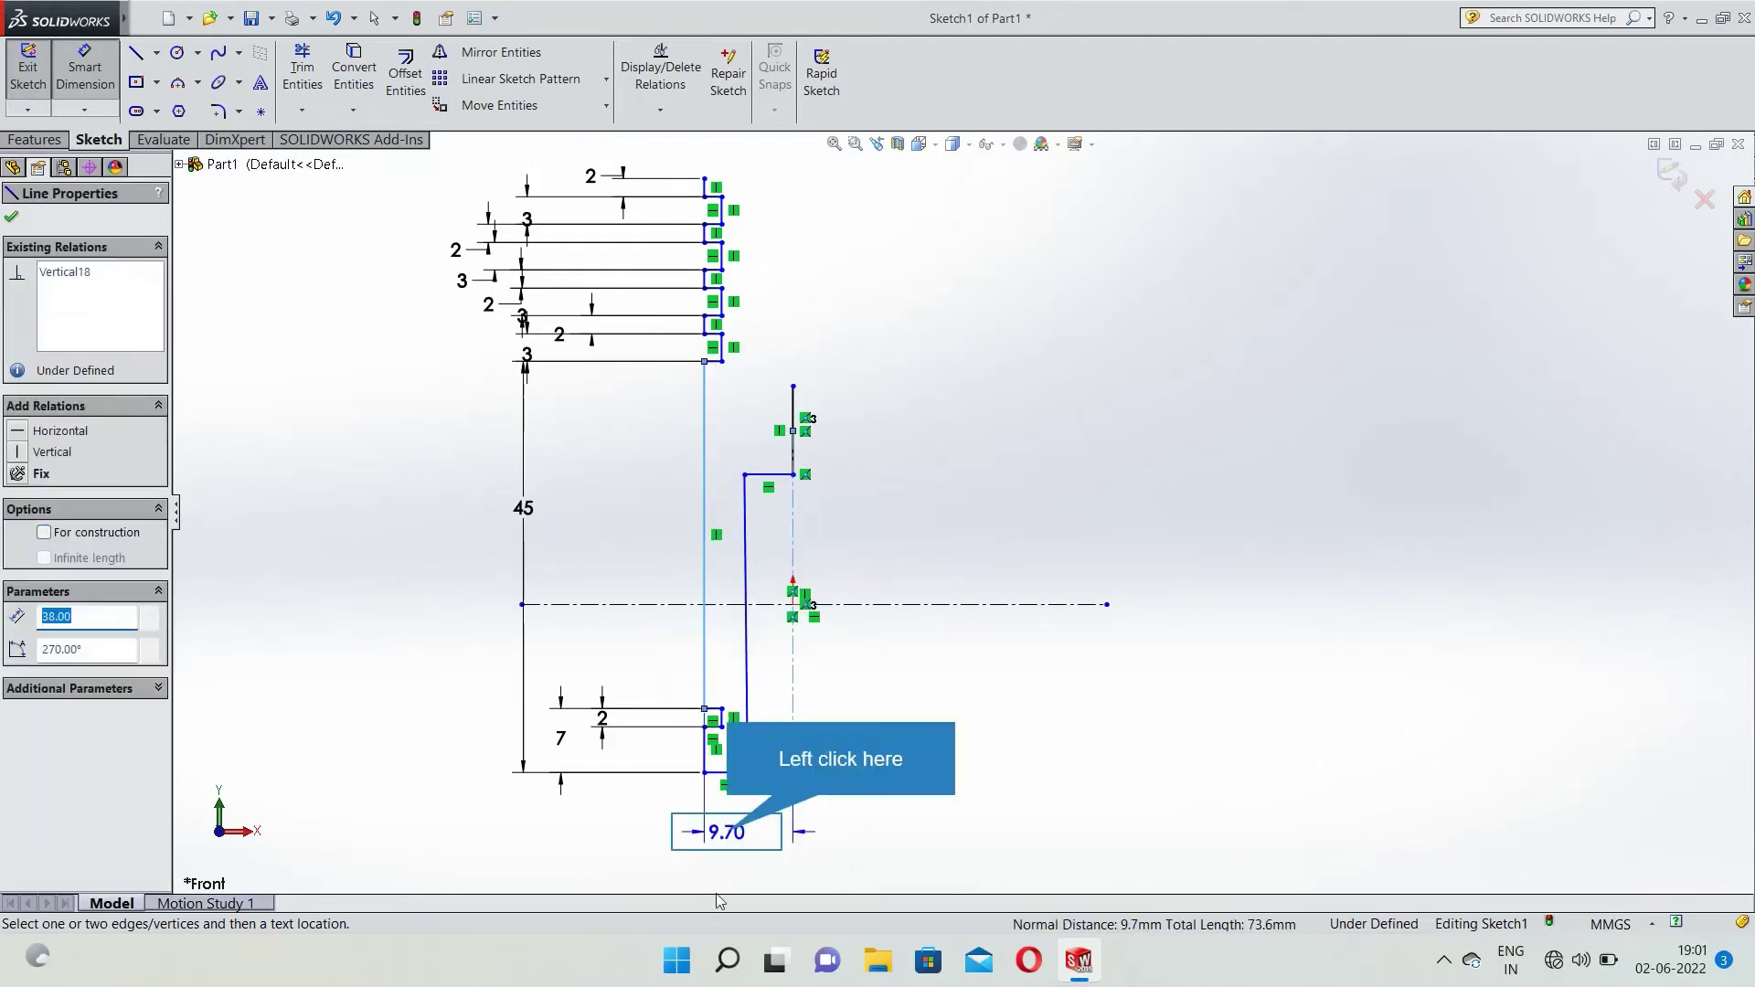
{"action": "left_click", "coordinate": [742, 823]}
{"action": "key", "text": "BackSpace"}
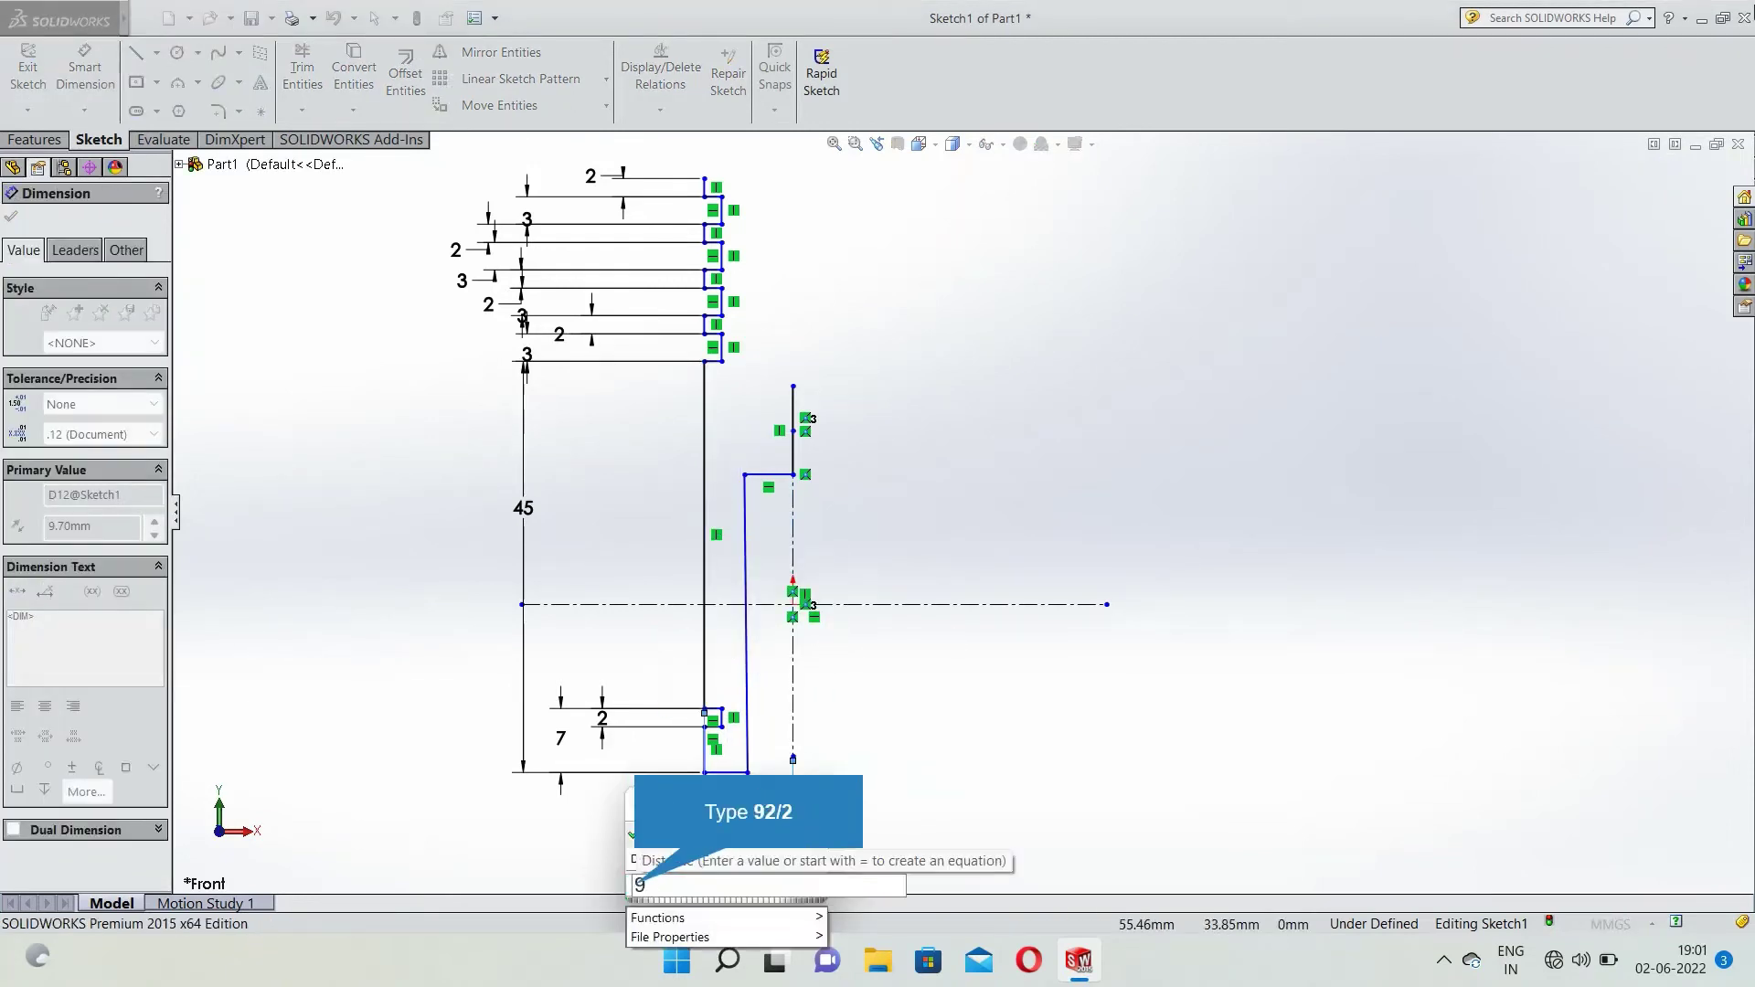
{"action": "key", "text": "Return"}
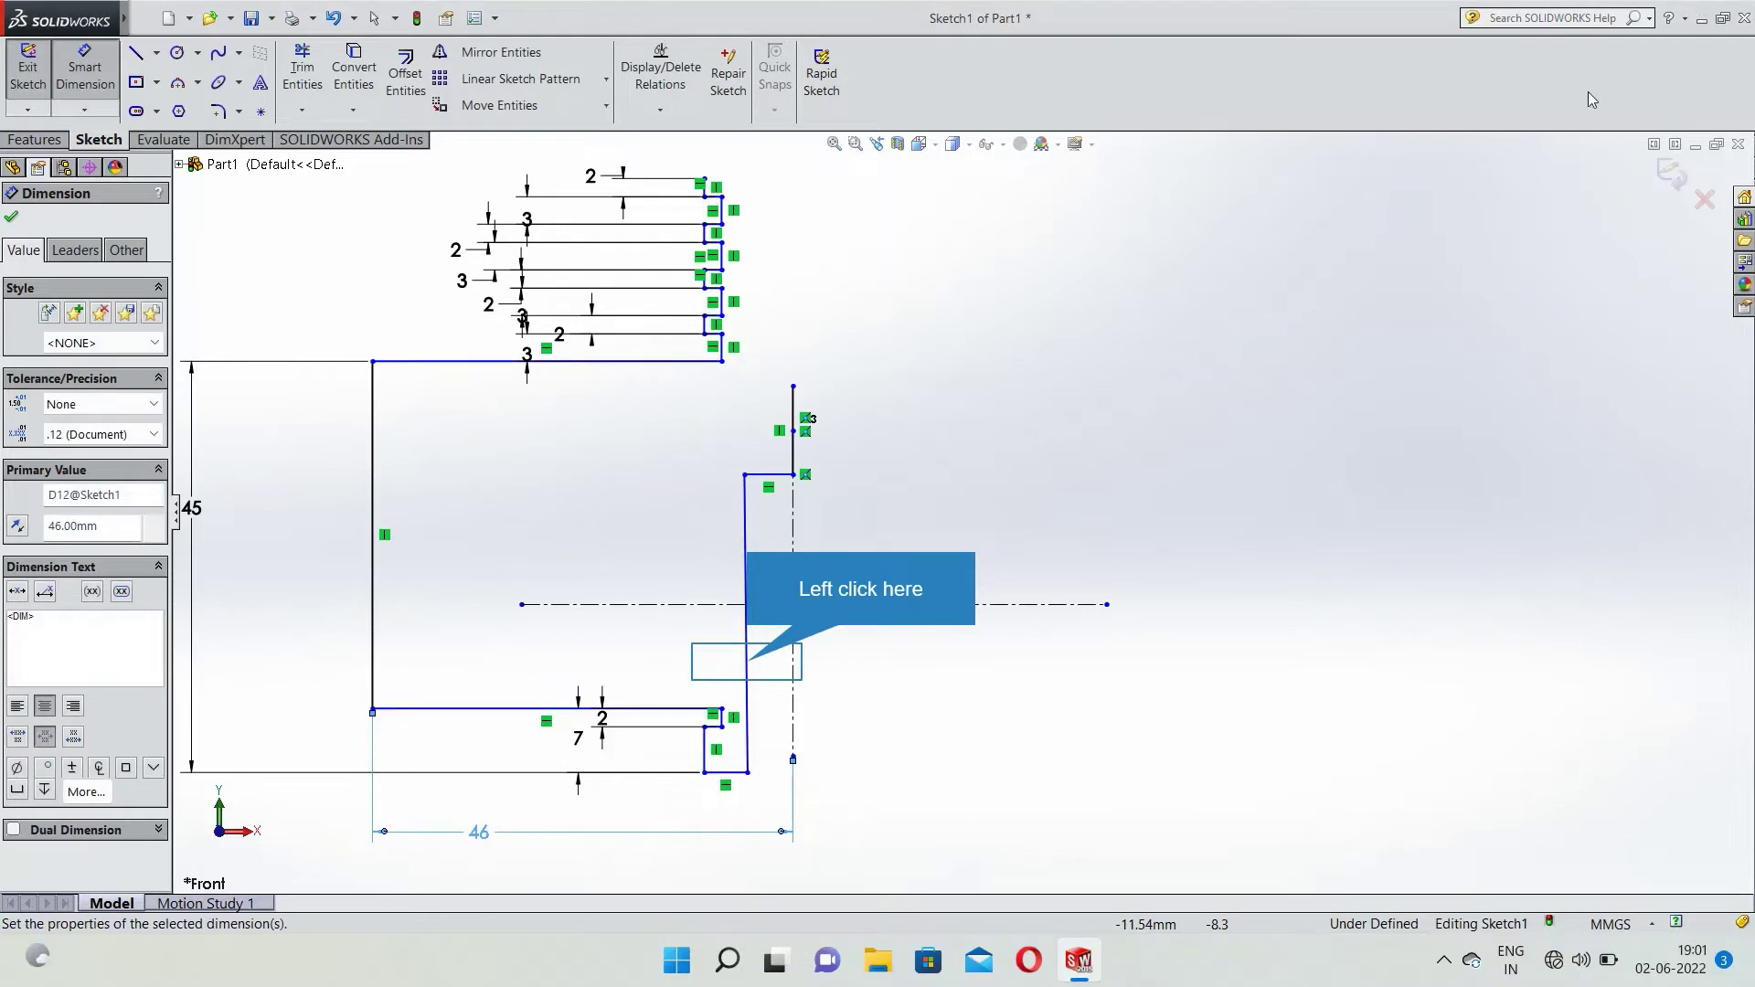
Place an angle dimension between the tall inner wall and the vertical centerline, leaving its value unedited, and exit dimensioning.
{"action": "left_click", "coordinate": [748, 673]}
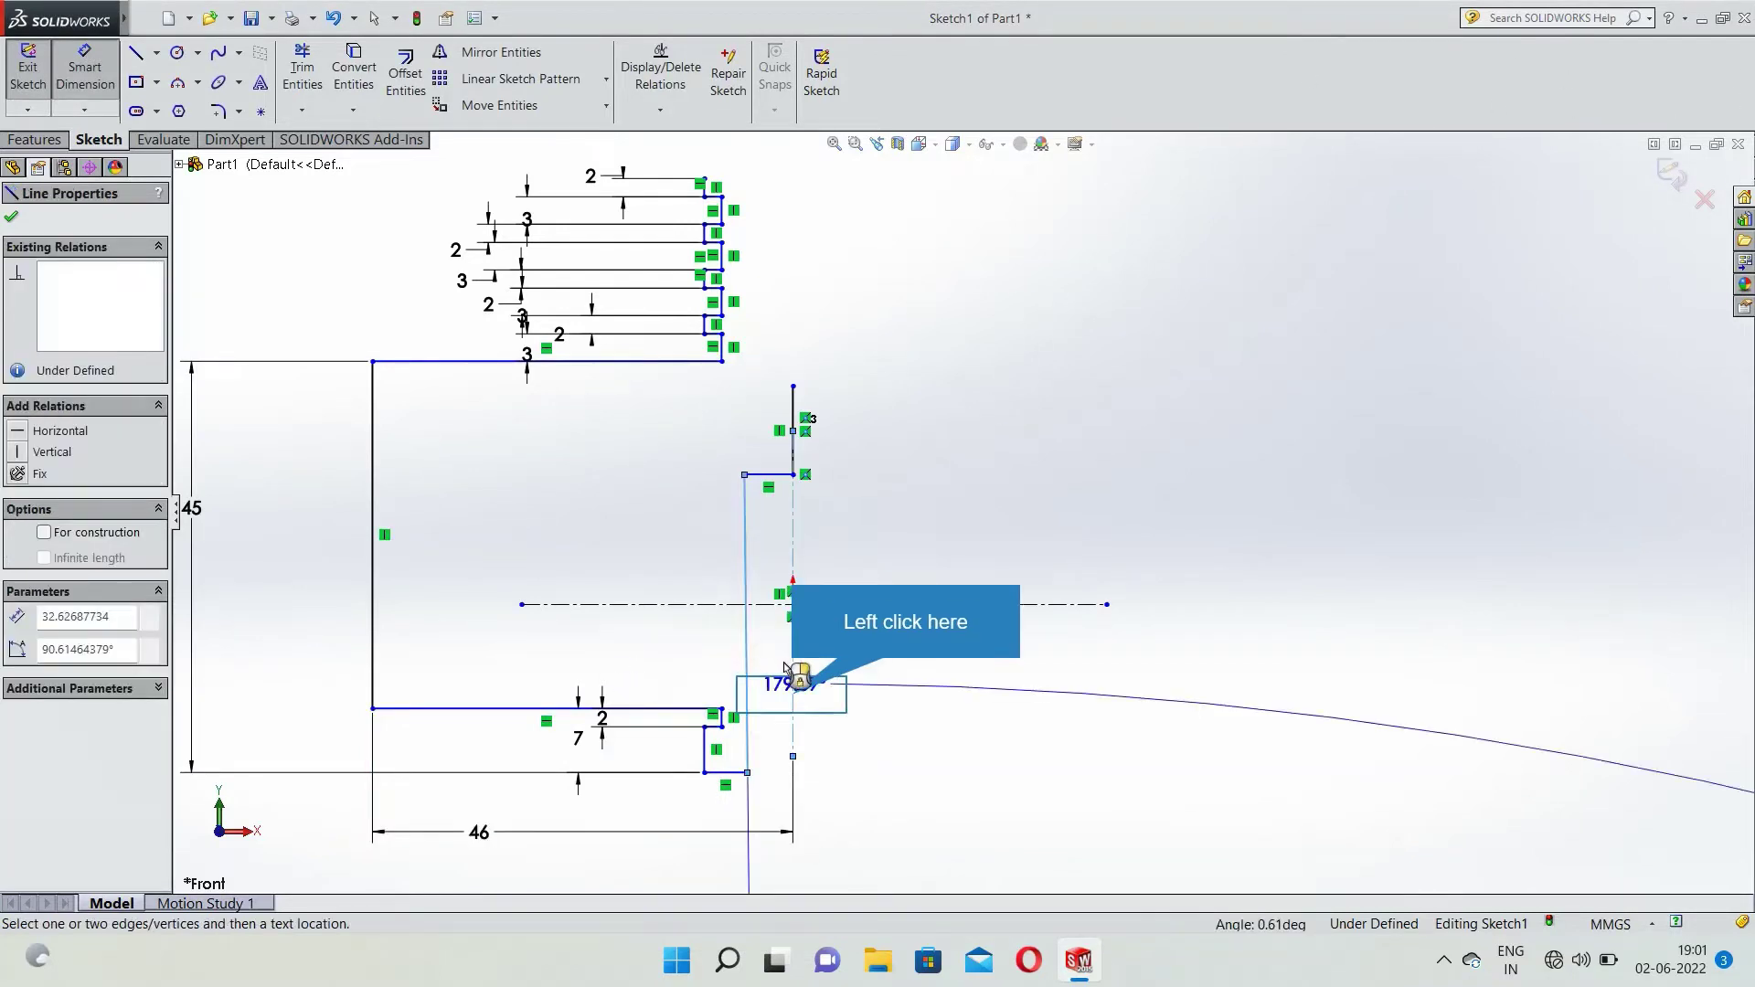
{"action": "left_click", "coordinate": [792, 690]}
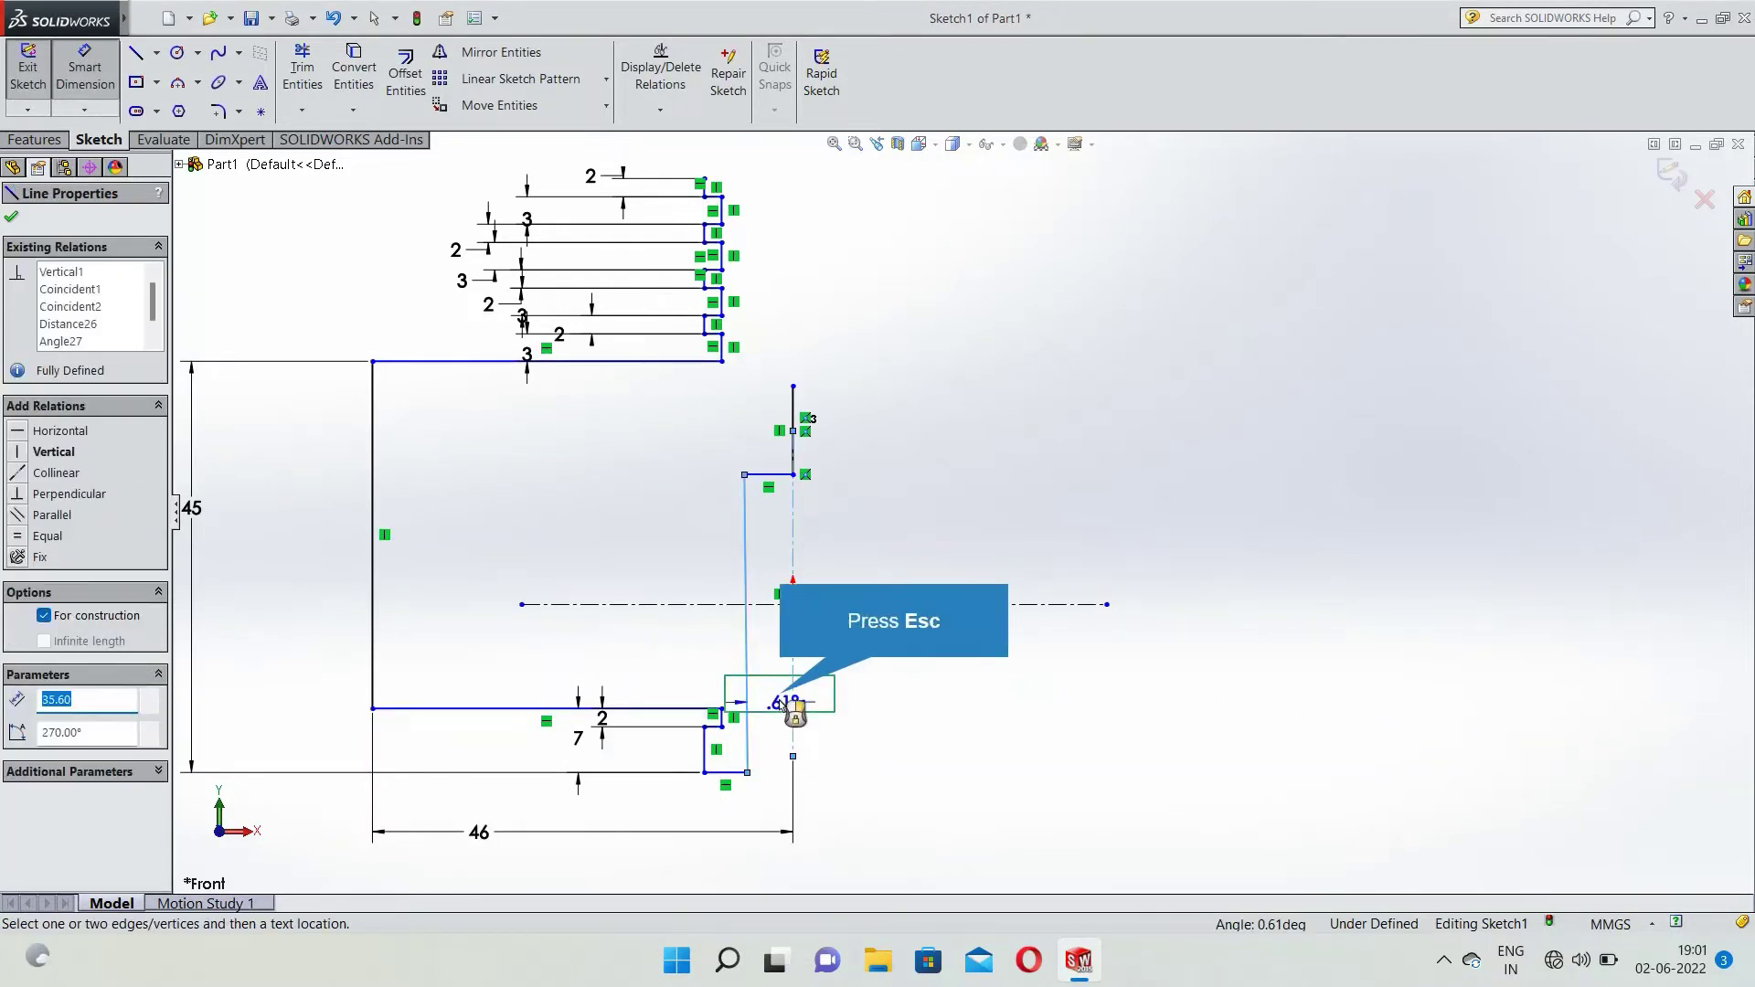
{"action": "key", "text": "Escape"}
{"action": "left_click", "coordinate": [794, 700]}
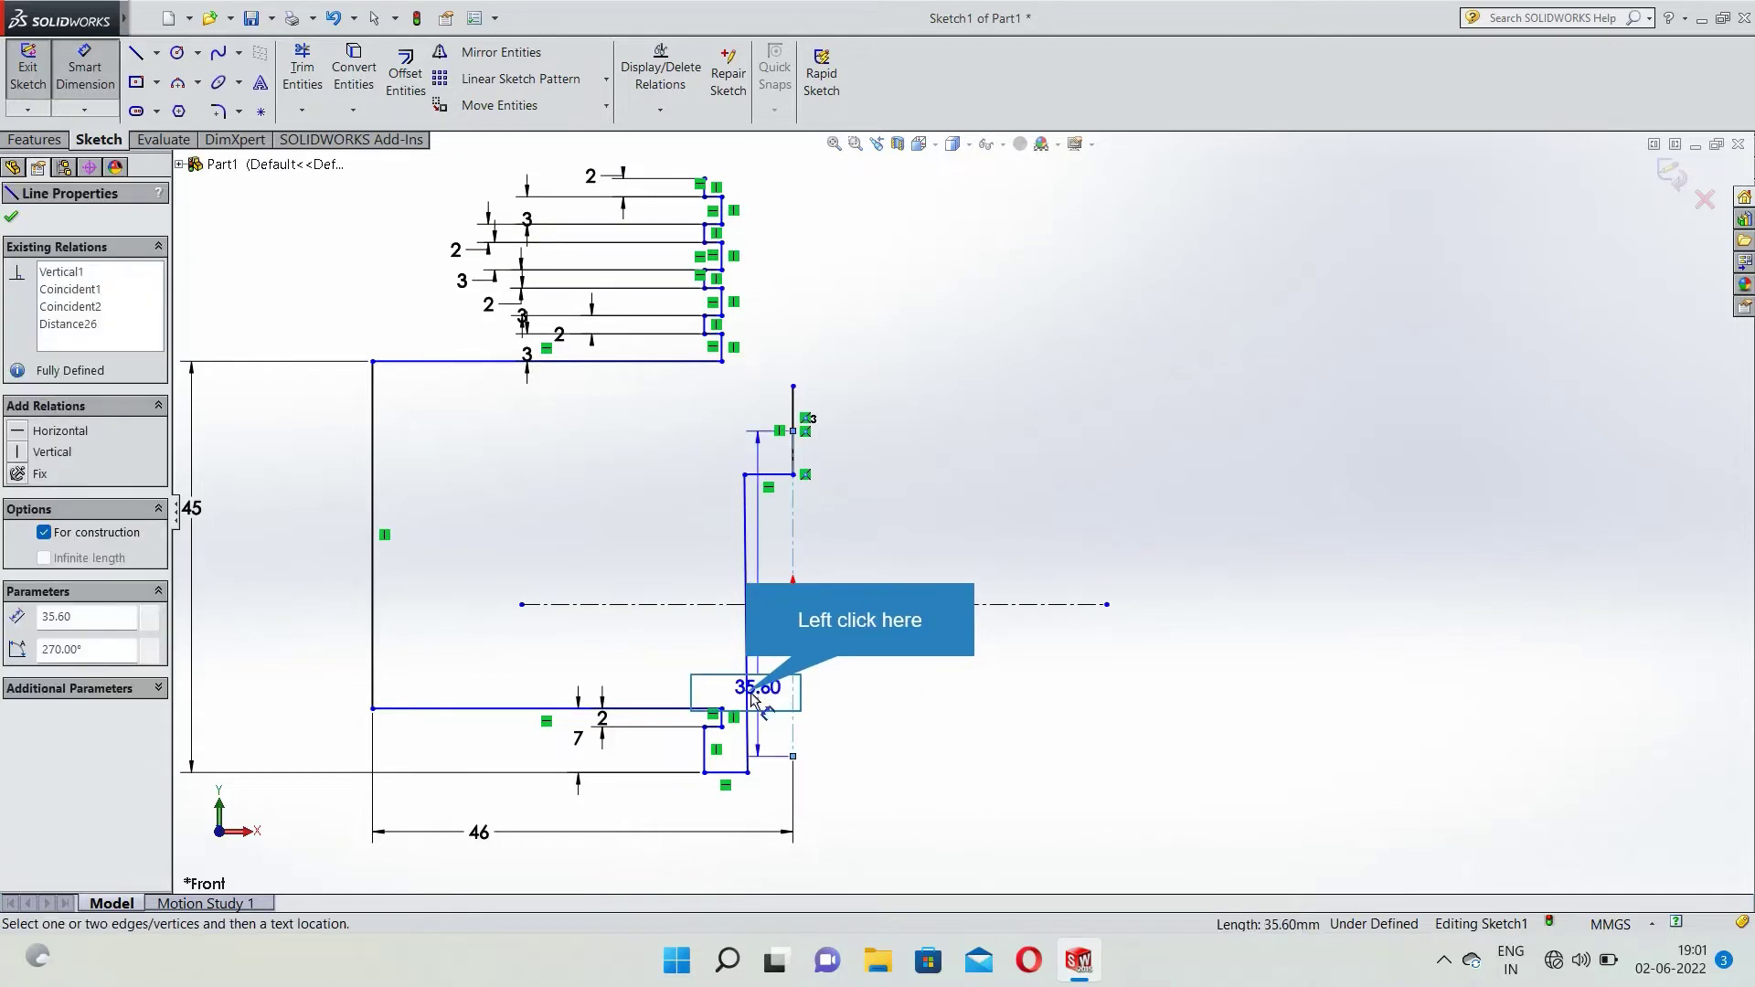
{"action": "left_click", "coordinate": [773, 857]}
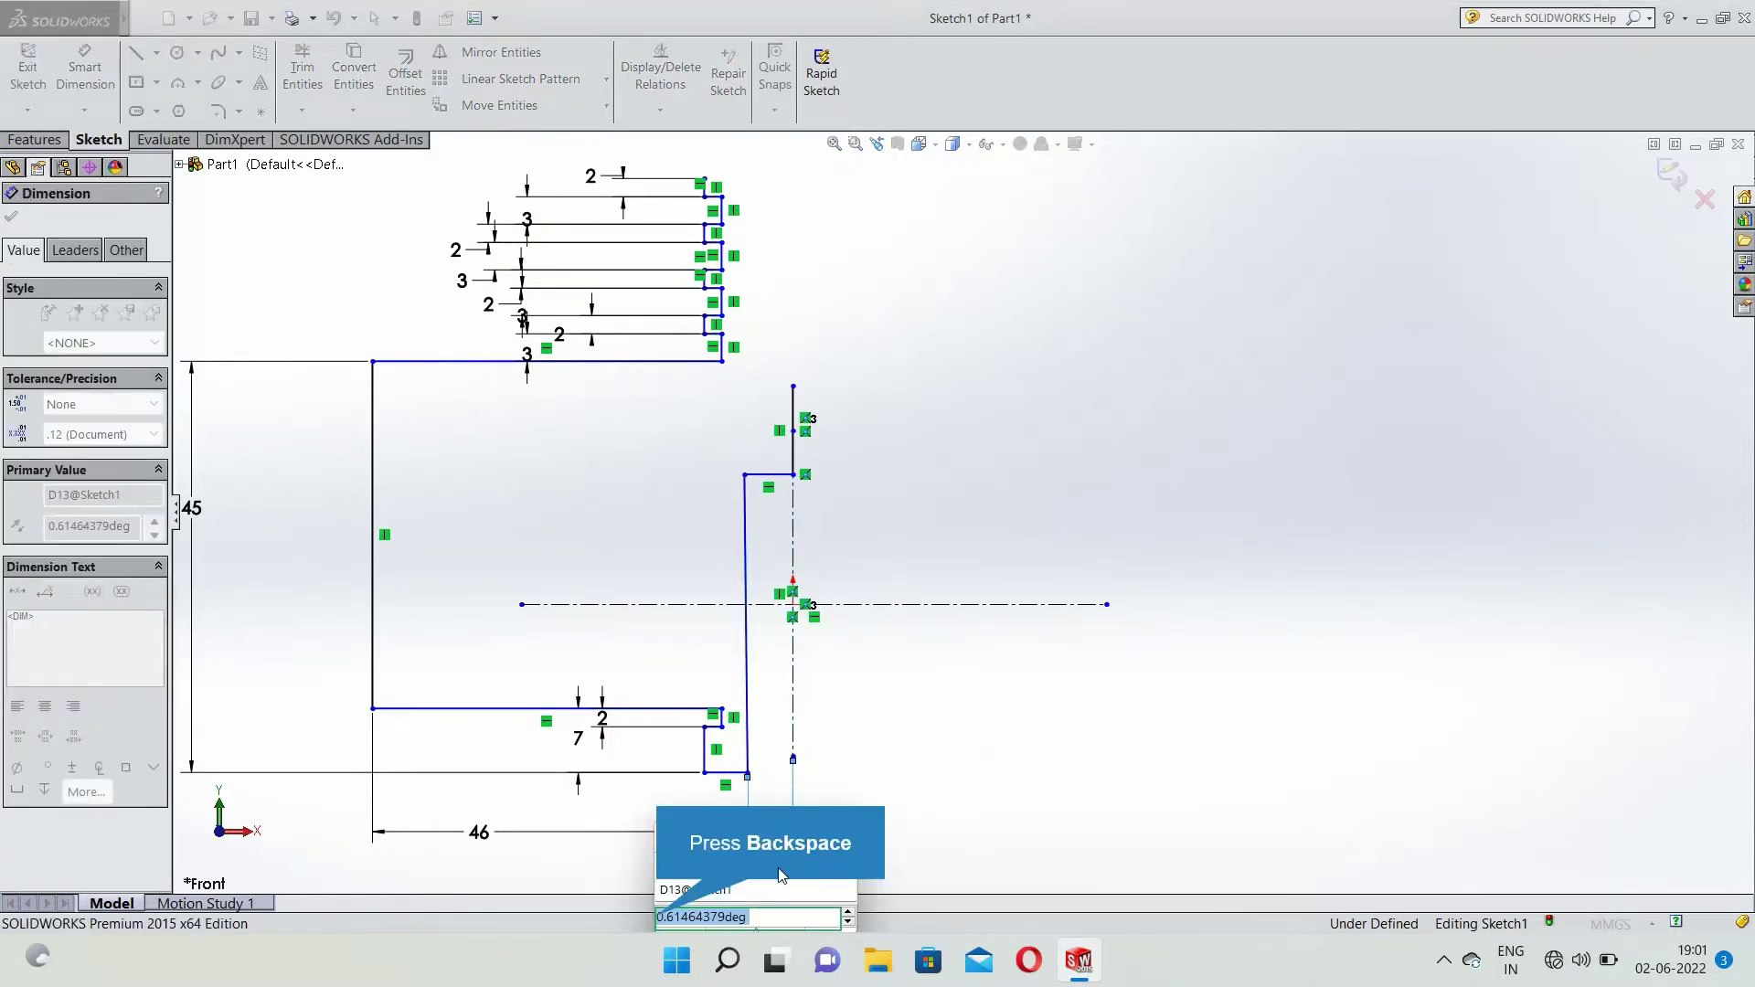
{"action": "key", "text": "BackSpace"}
{"action": "key", "text": "ctrl+z"}
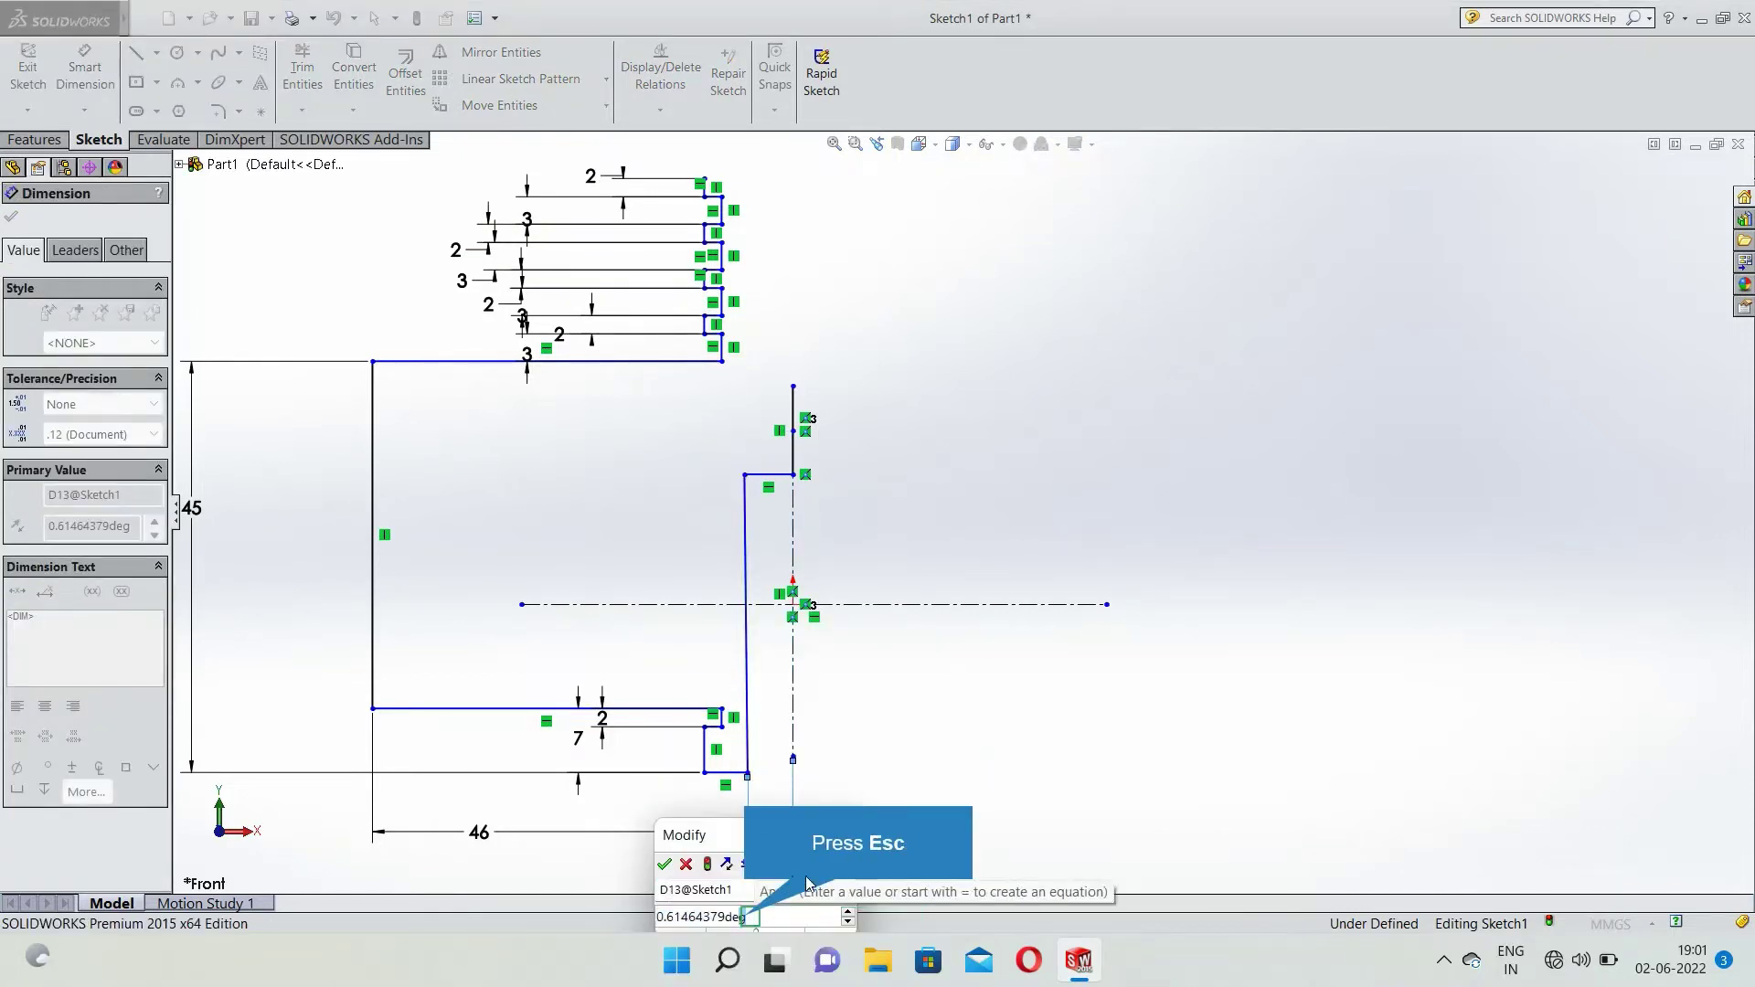
{"action": "key", "text": "Escape"}
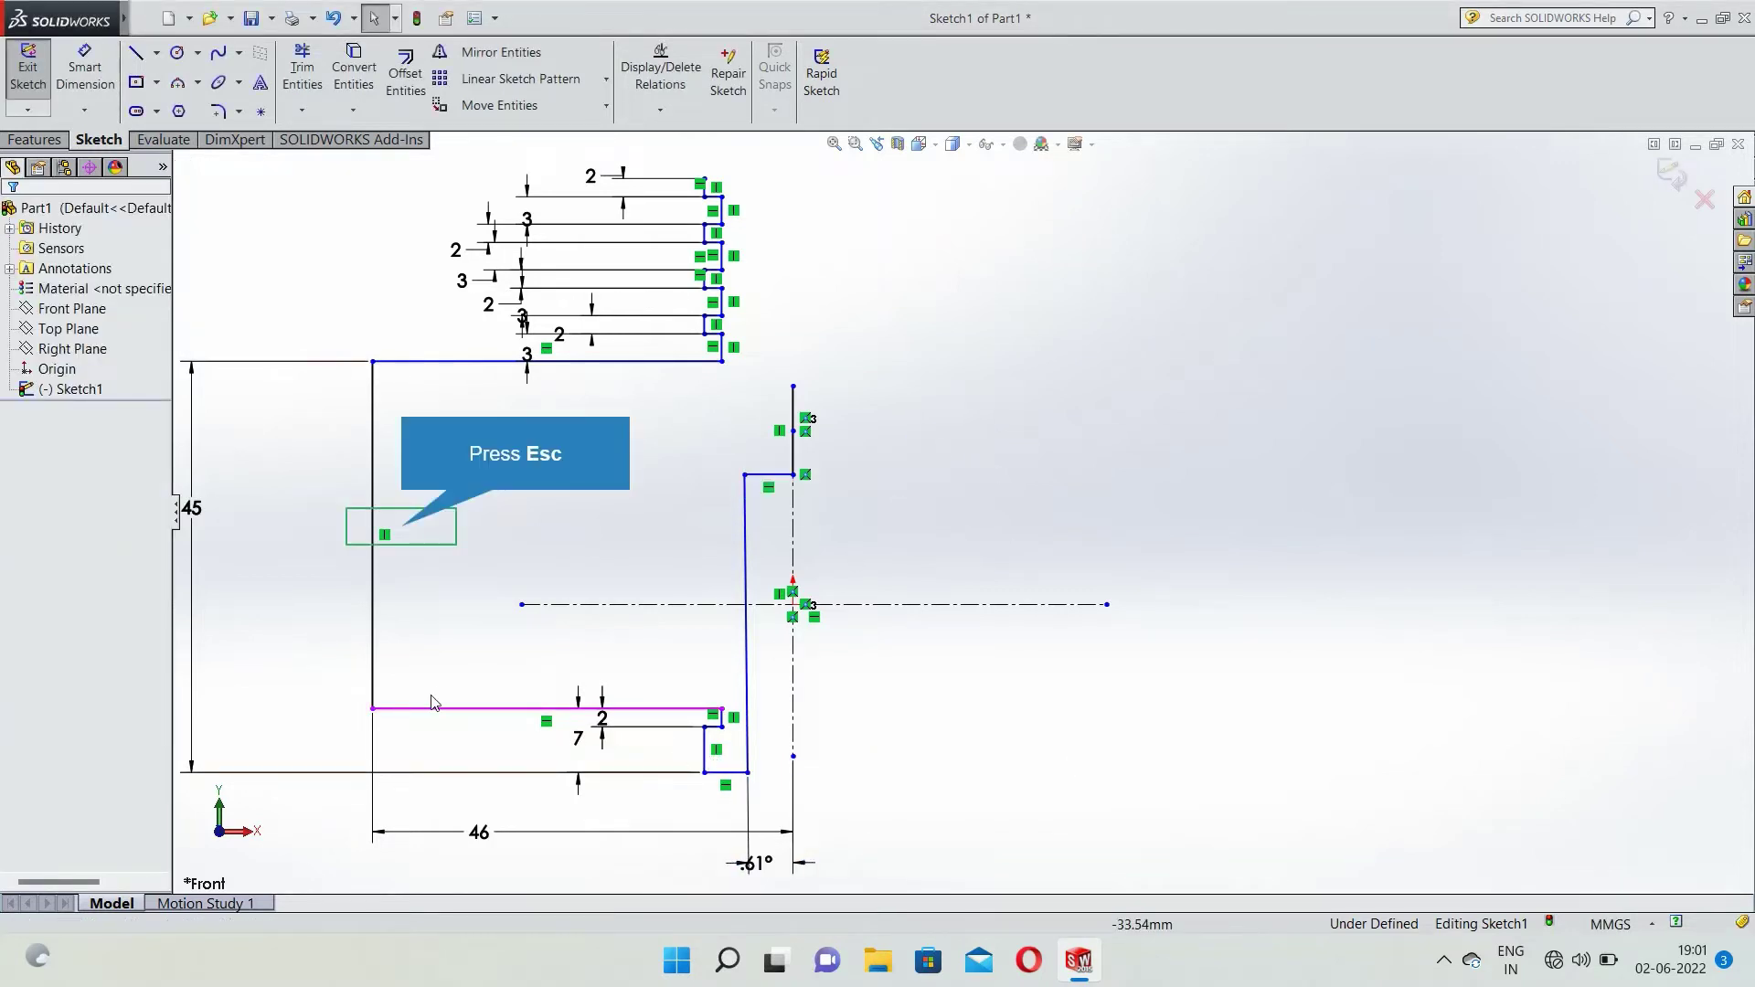
Make the short outer segment below the lower groove collinear with the long outer wall.
{"action": "left_click", "coordinate": [374, 613], "text": "ctrl"}
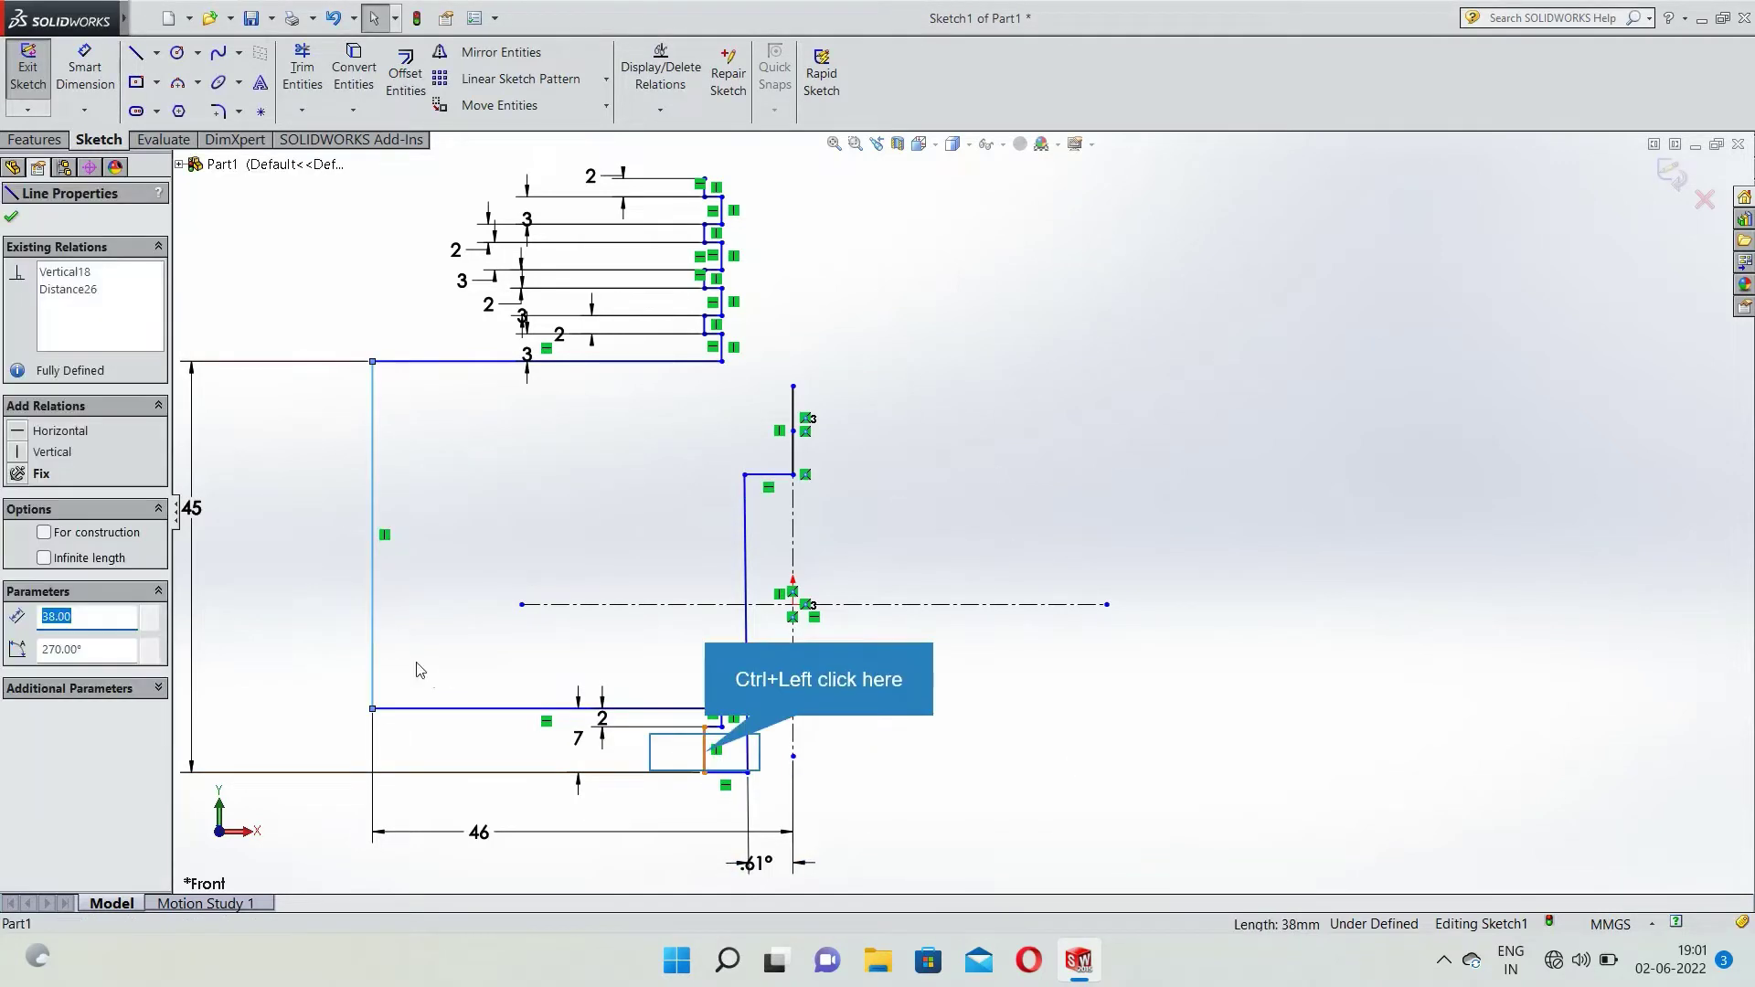
{"action": "left_click", "coordinate": [706, 752], "text": "ctrl"}
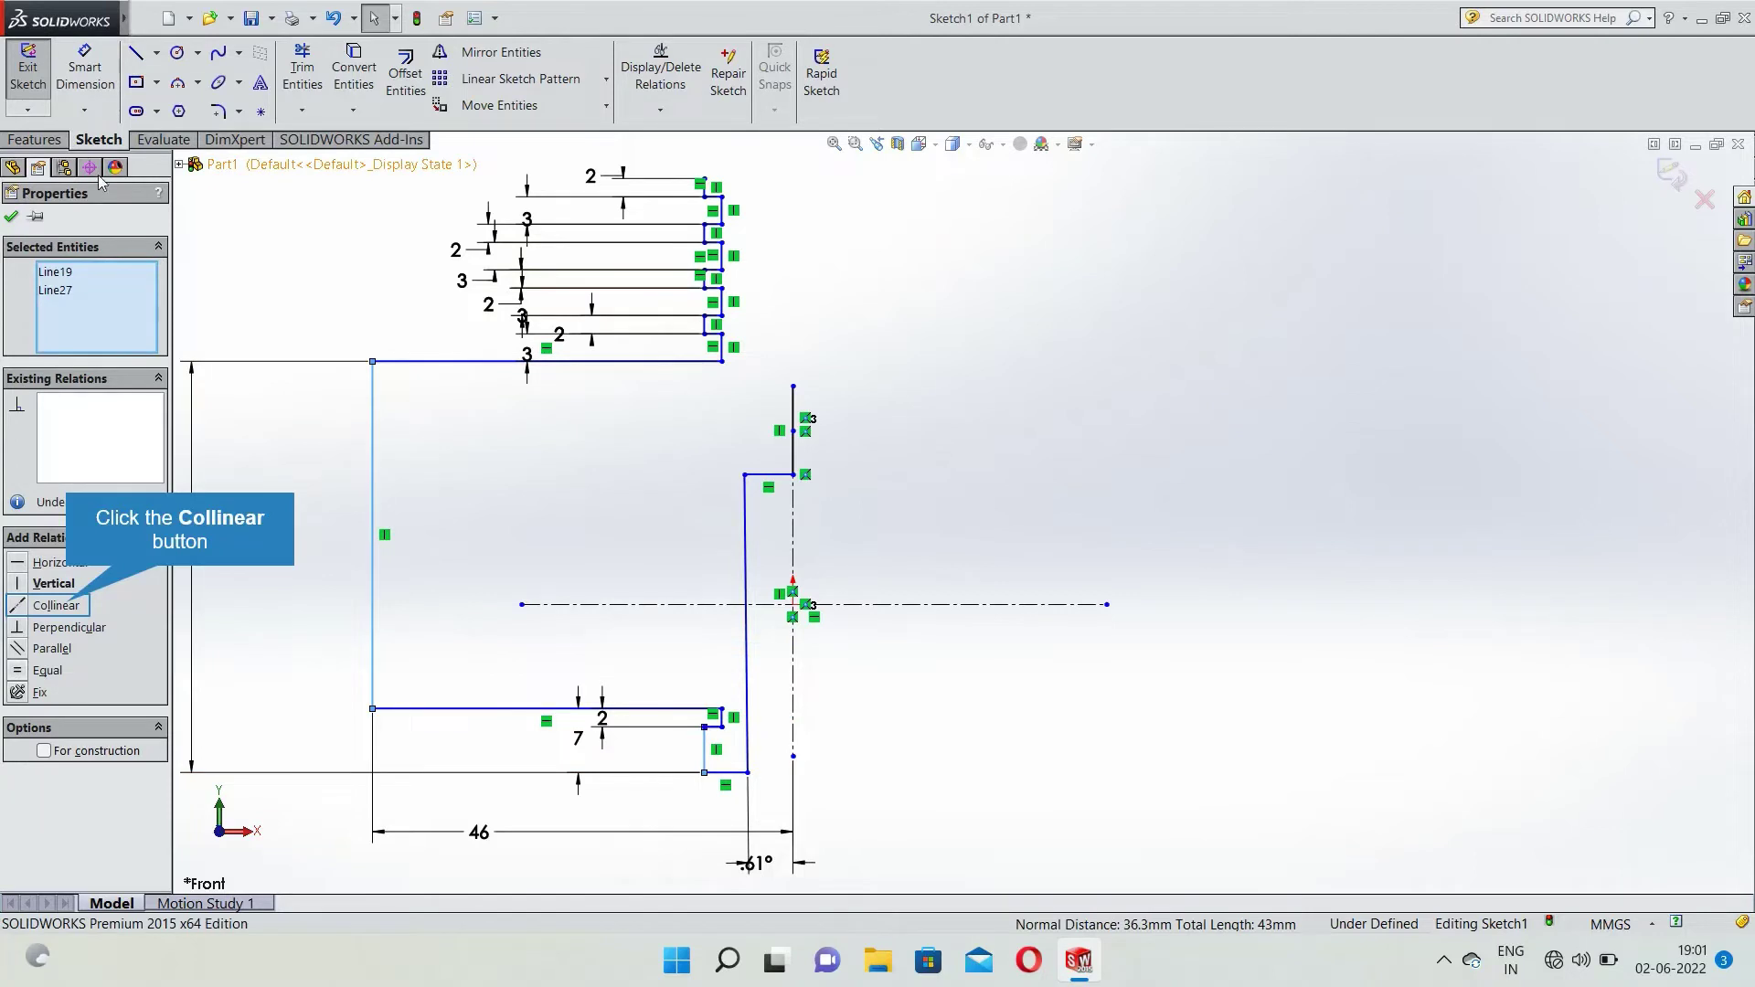
{"action": "left_click", "coordinate": [86, 609]}
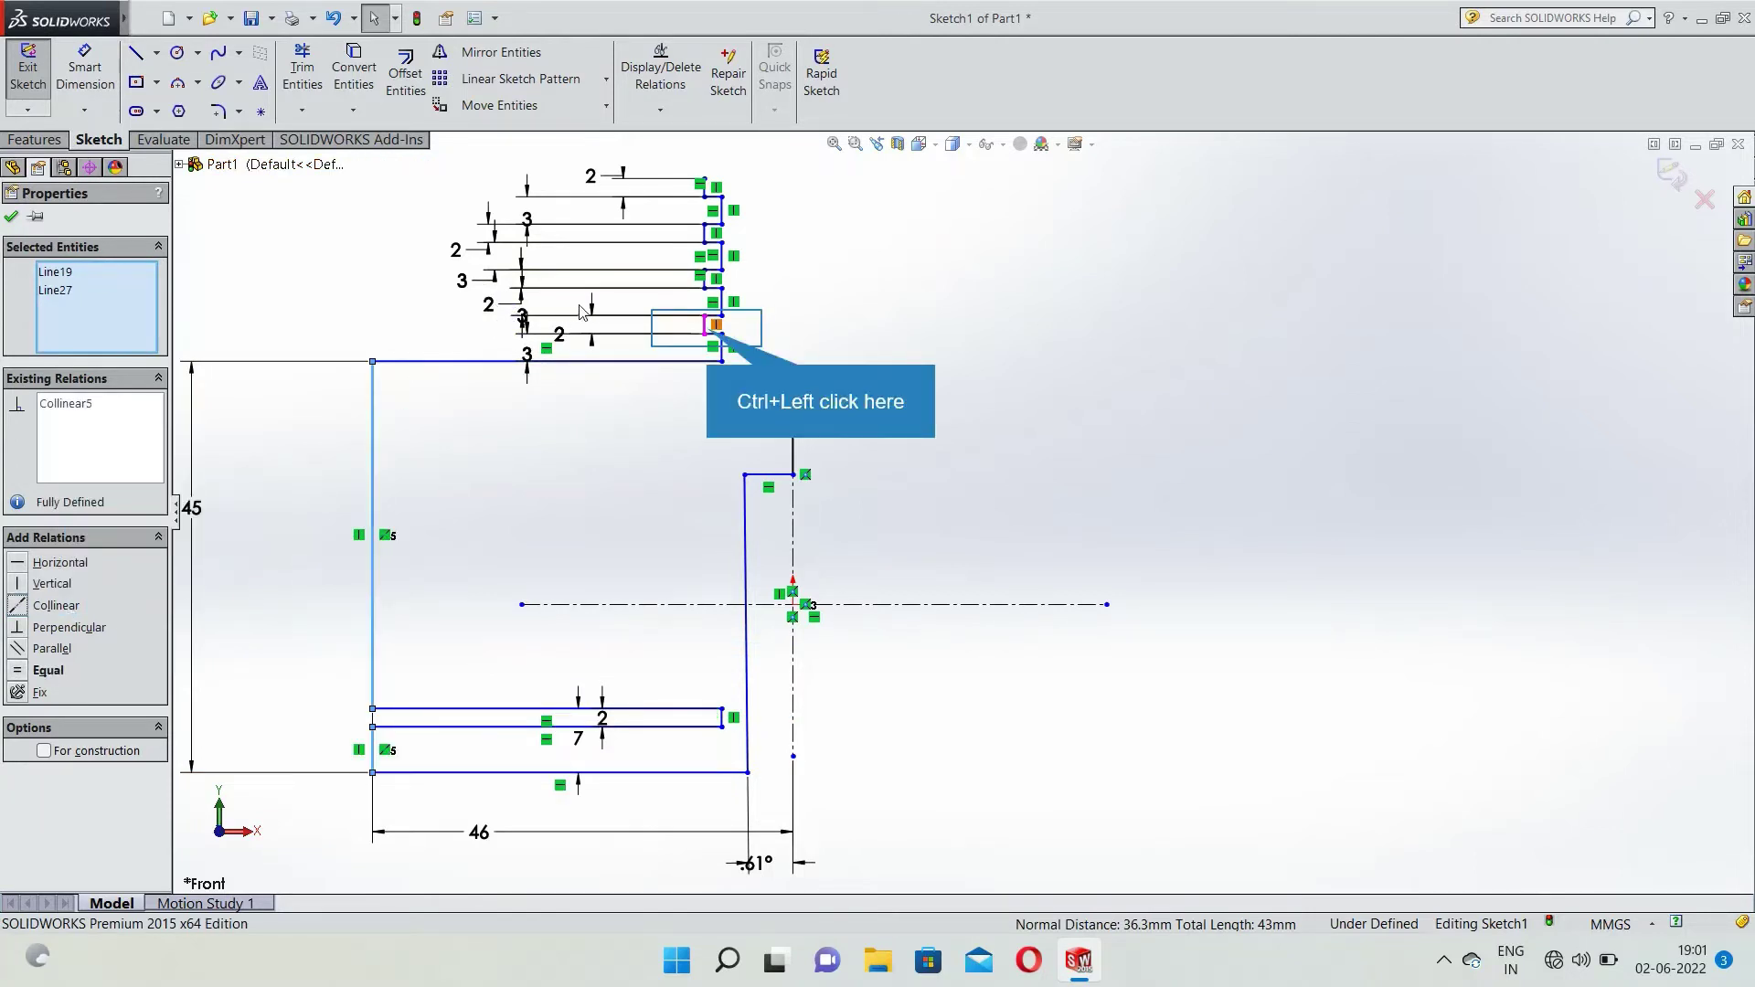
Make the short outer segments between and above the upper grooves collinear with the long outer wall.
{"action": "left_click", "coordinate": [706, 328], "text": "ctrl"}
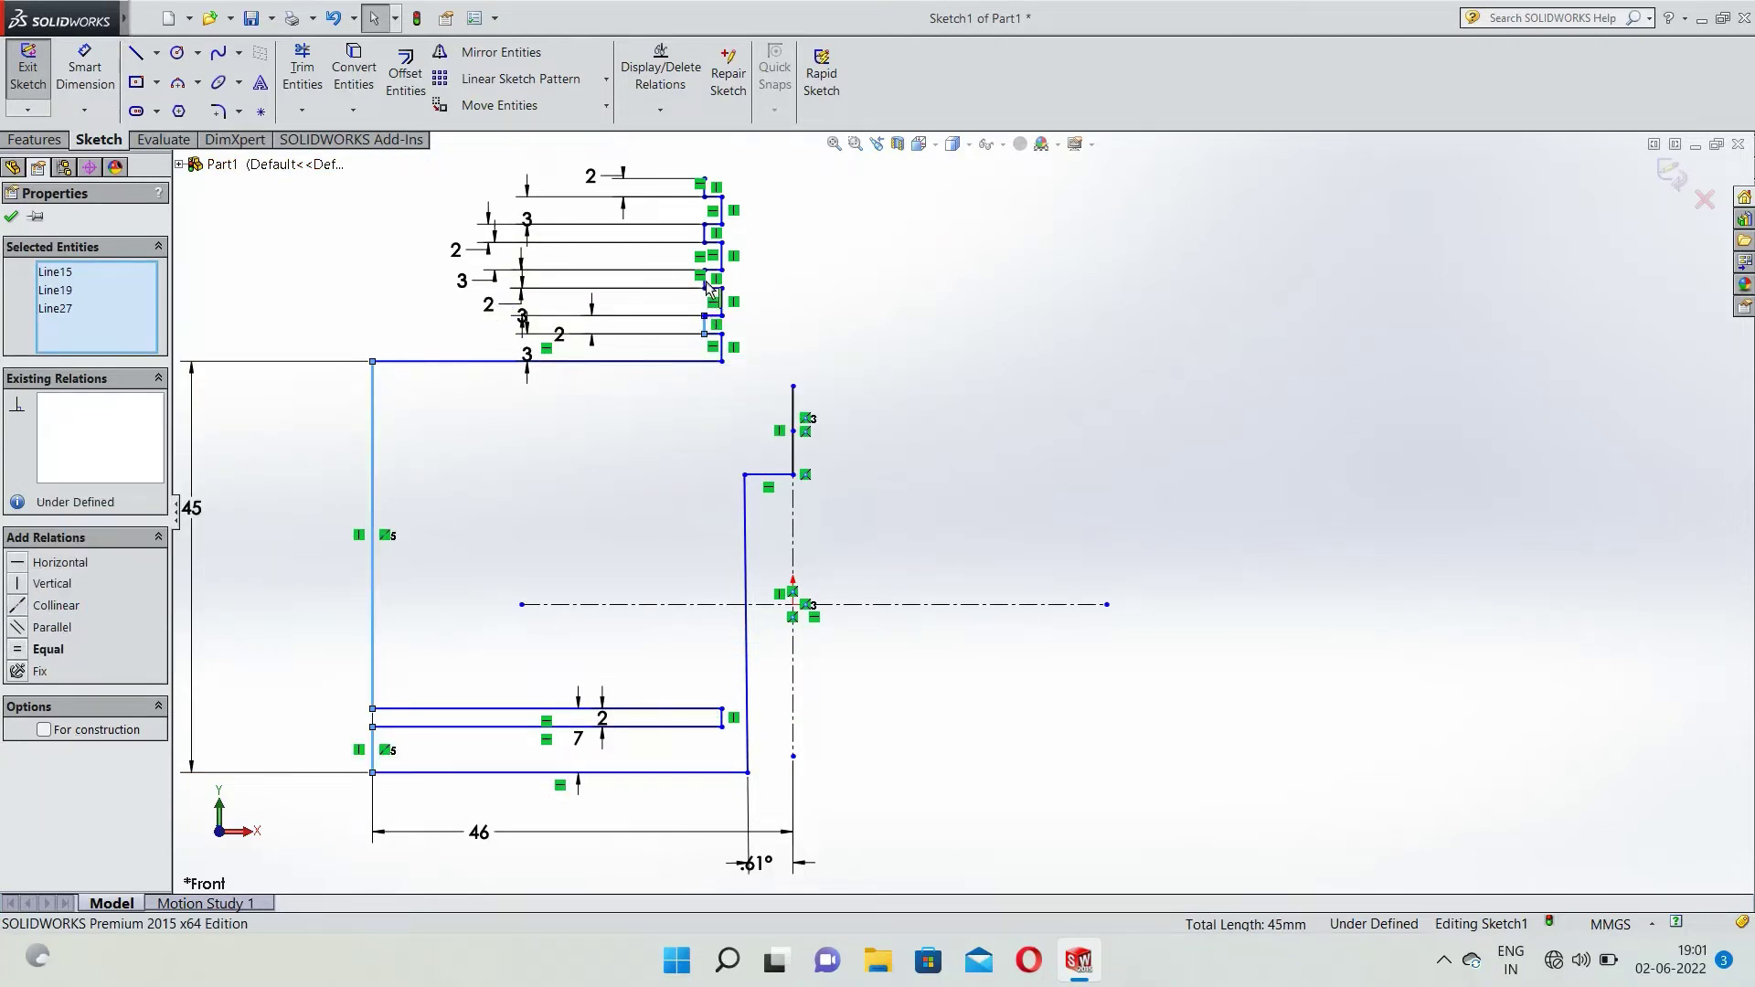
{"action": "scroll", "coordinate": [709, 288], "scroll_direction": "down", "scroll_amount": 2}
{"action": "left_click", "coordinate": [752, 320], "text": "ctrl"}
{"action": "left_click", "coordinate": [750, 240], "text": "ctrl"}
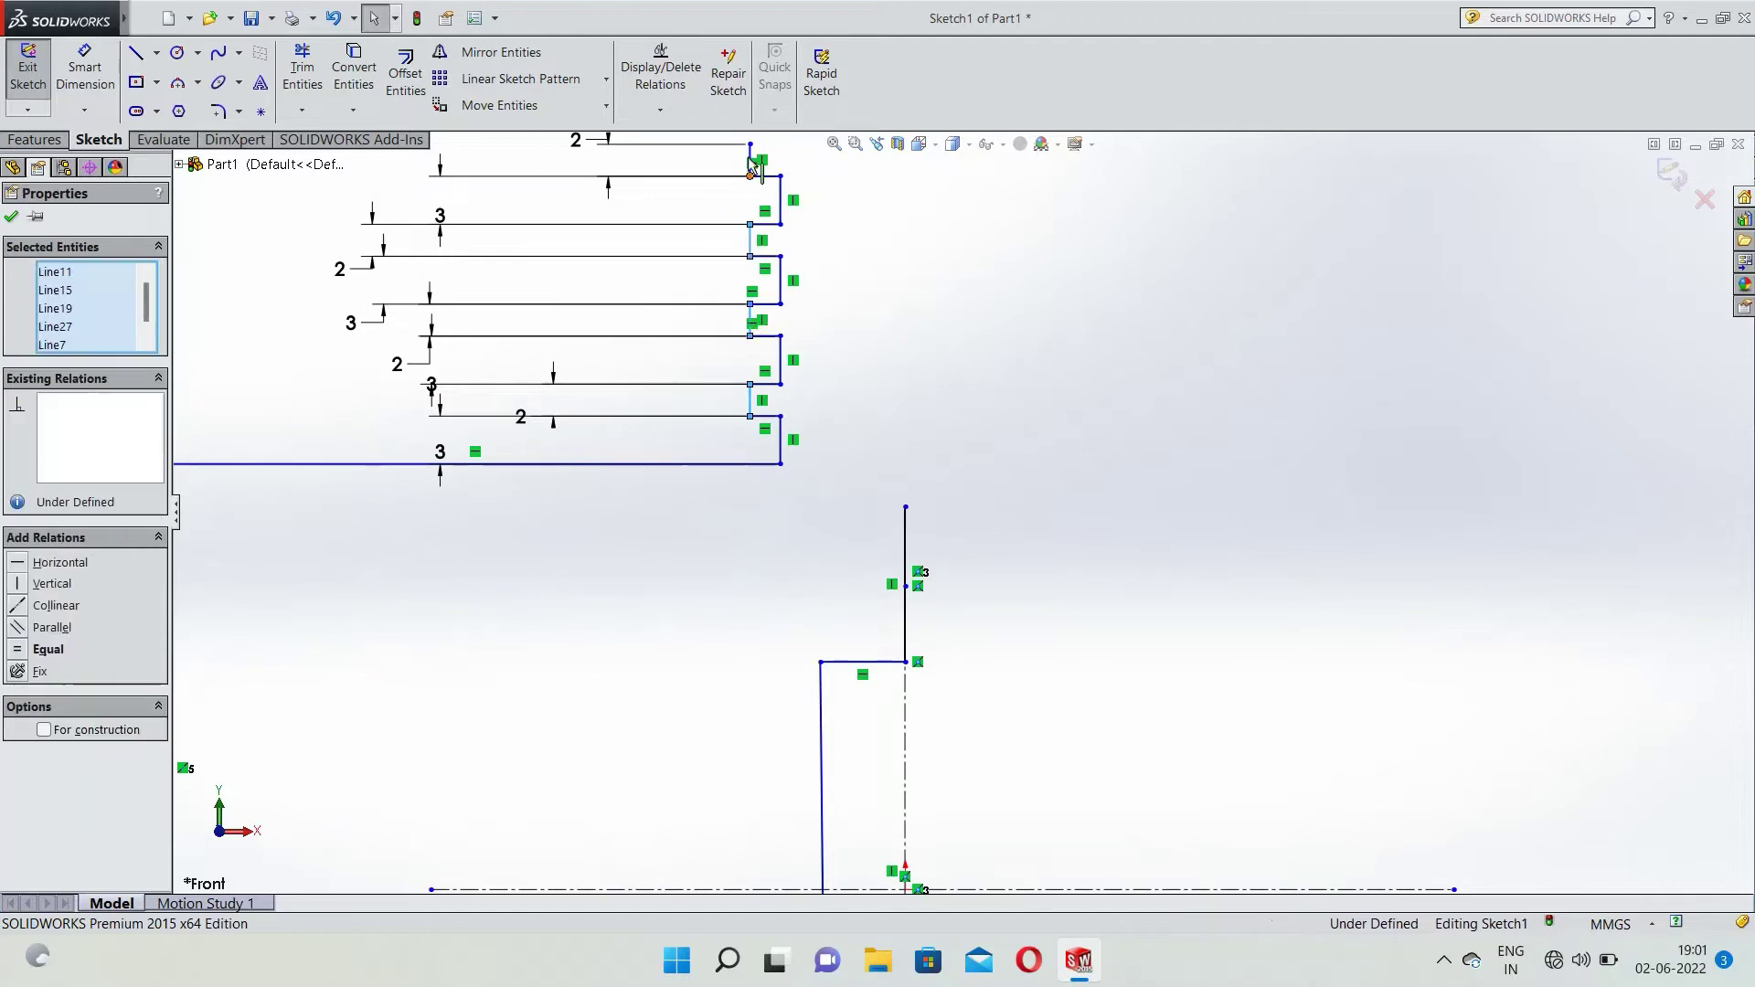
{"action": "scroll", "coordinate": [724, 317], "scroll_direction": "down", "scroll_amount": 1}
{"action": "scroll", "coordinate": [741, 327], "scroll_direction": "up", "scroll_amount": 5}
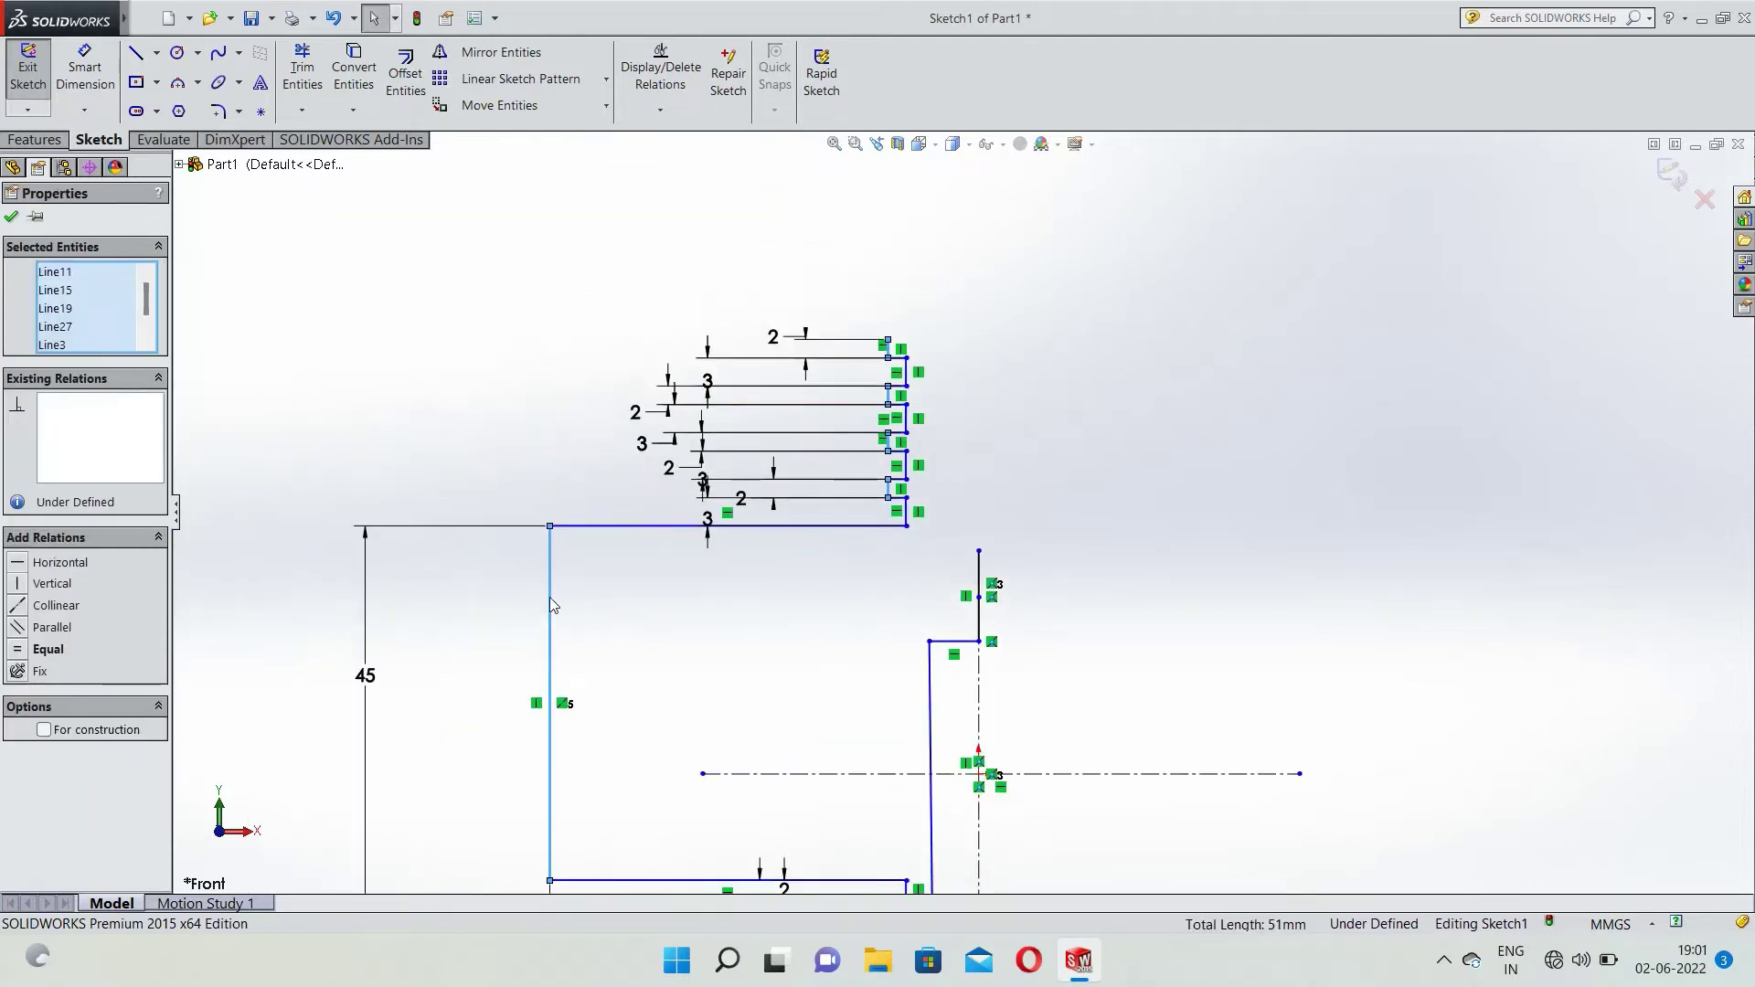
{"action": "left_click", "coordinate": [550, 596], "text": "ctrl"}
{"action": "left_click", "coordinate": [550, 582], "text": "ctrl"}
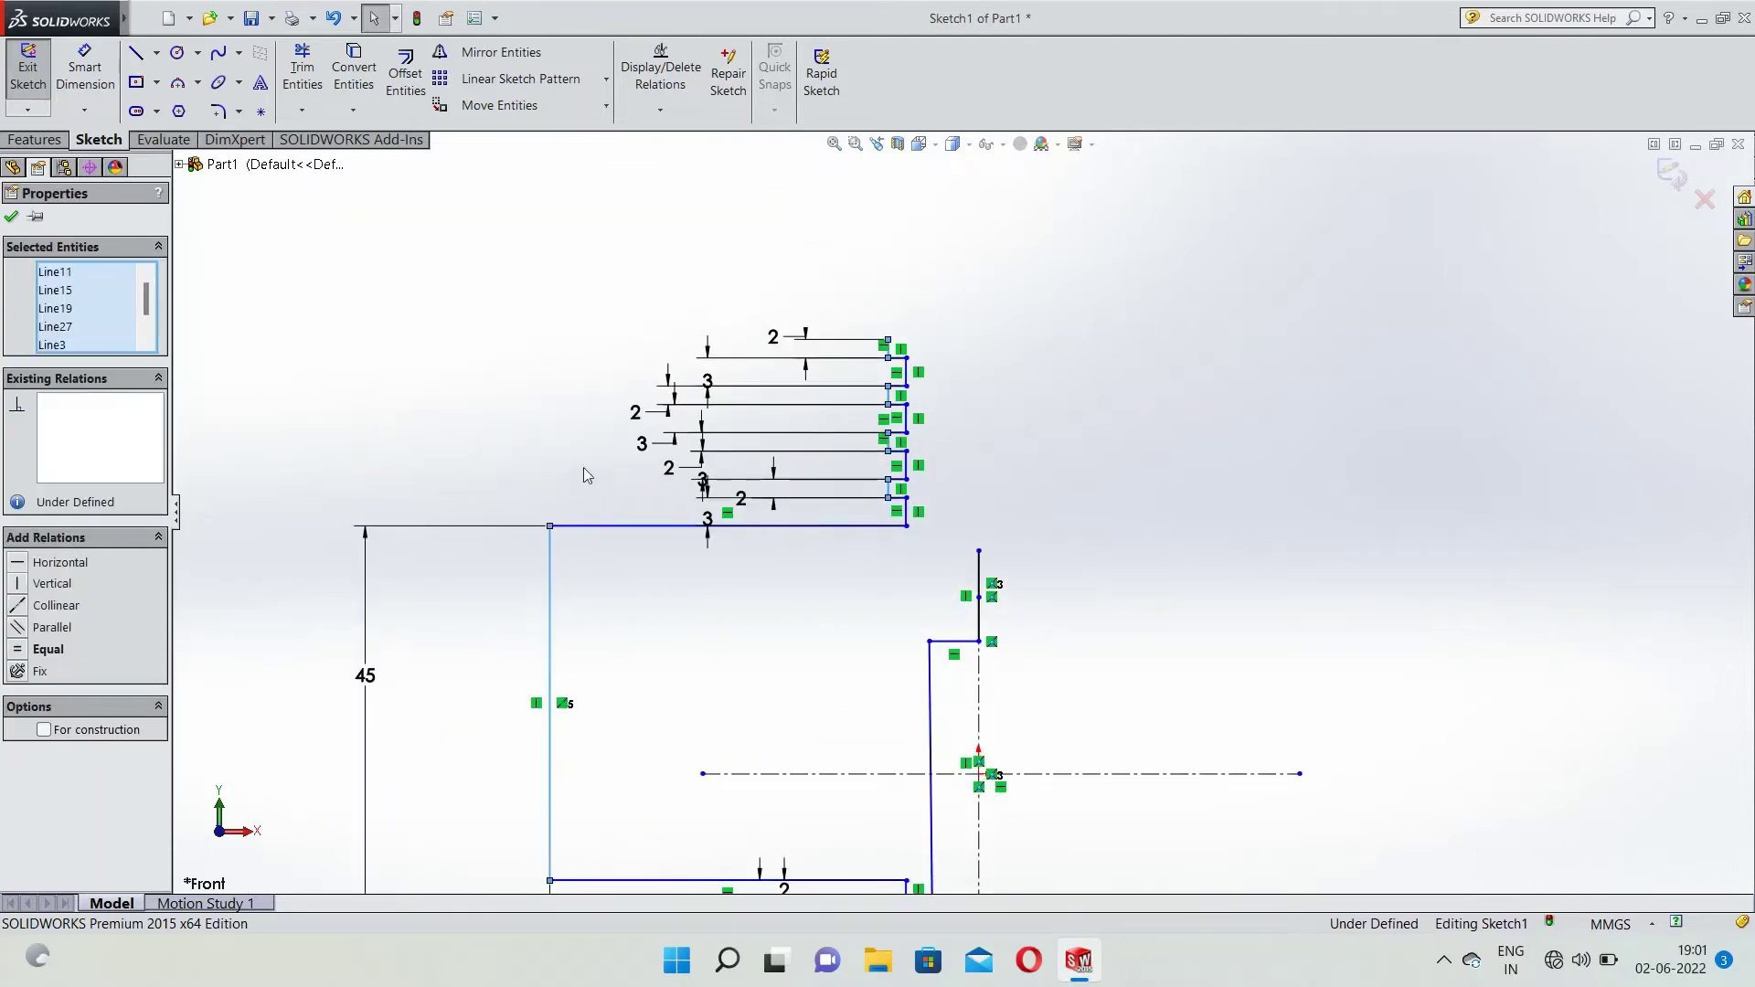
{"action": "left_click", "coordinate": [57, 605]}
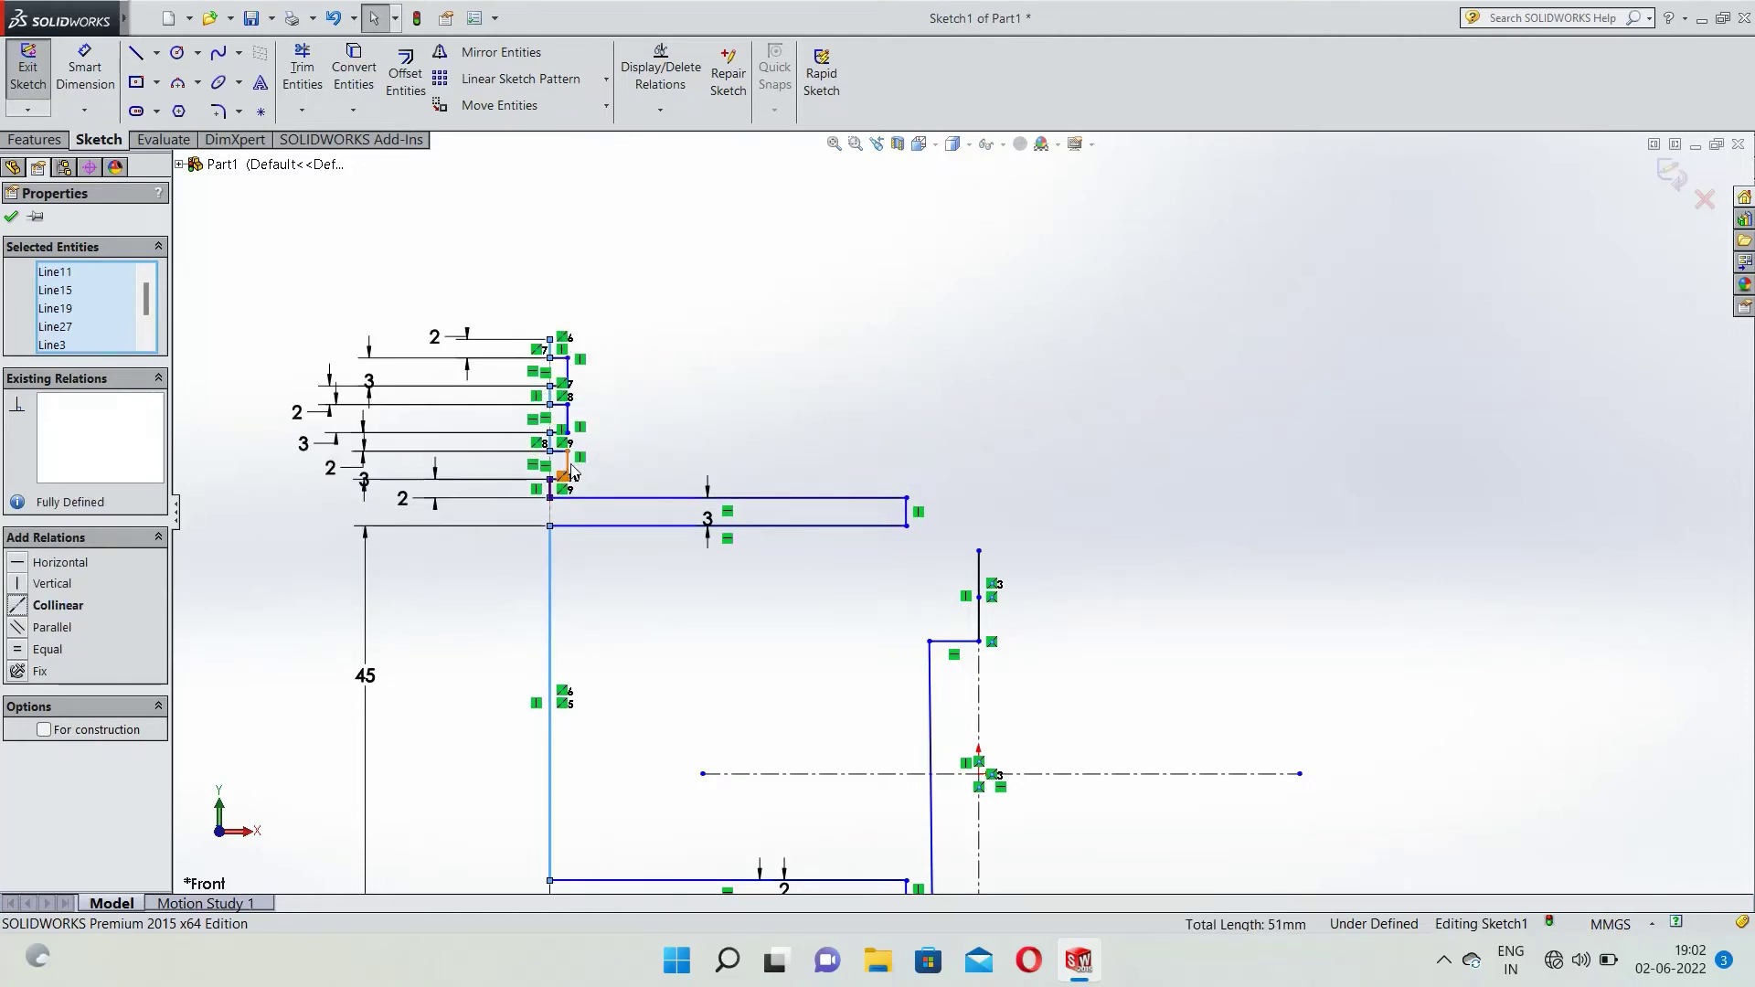
{"action": "left_click", "coordinate": [638, 459]}
{"action": "left_click", "coordinate": [567, 442]}
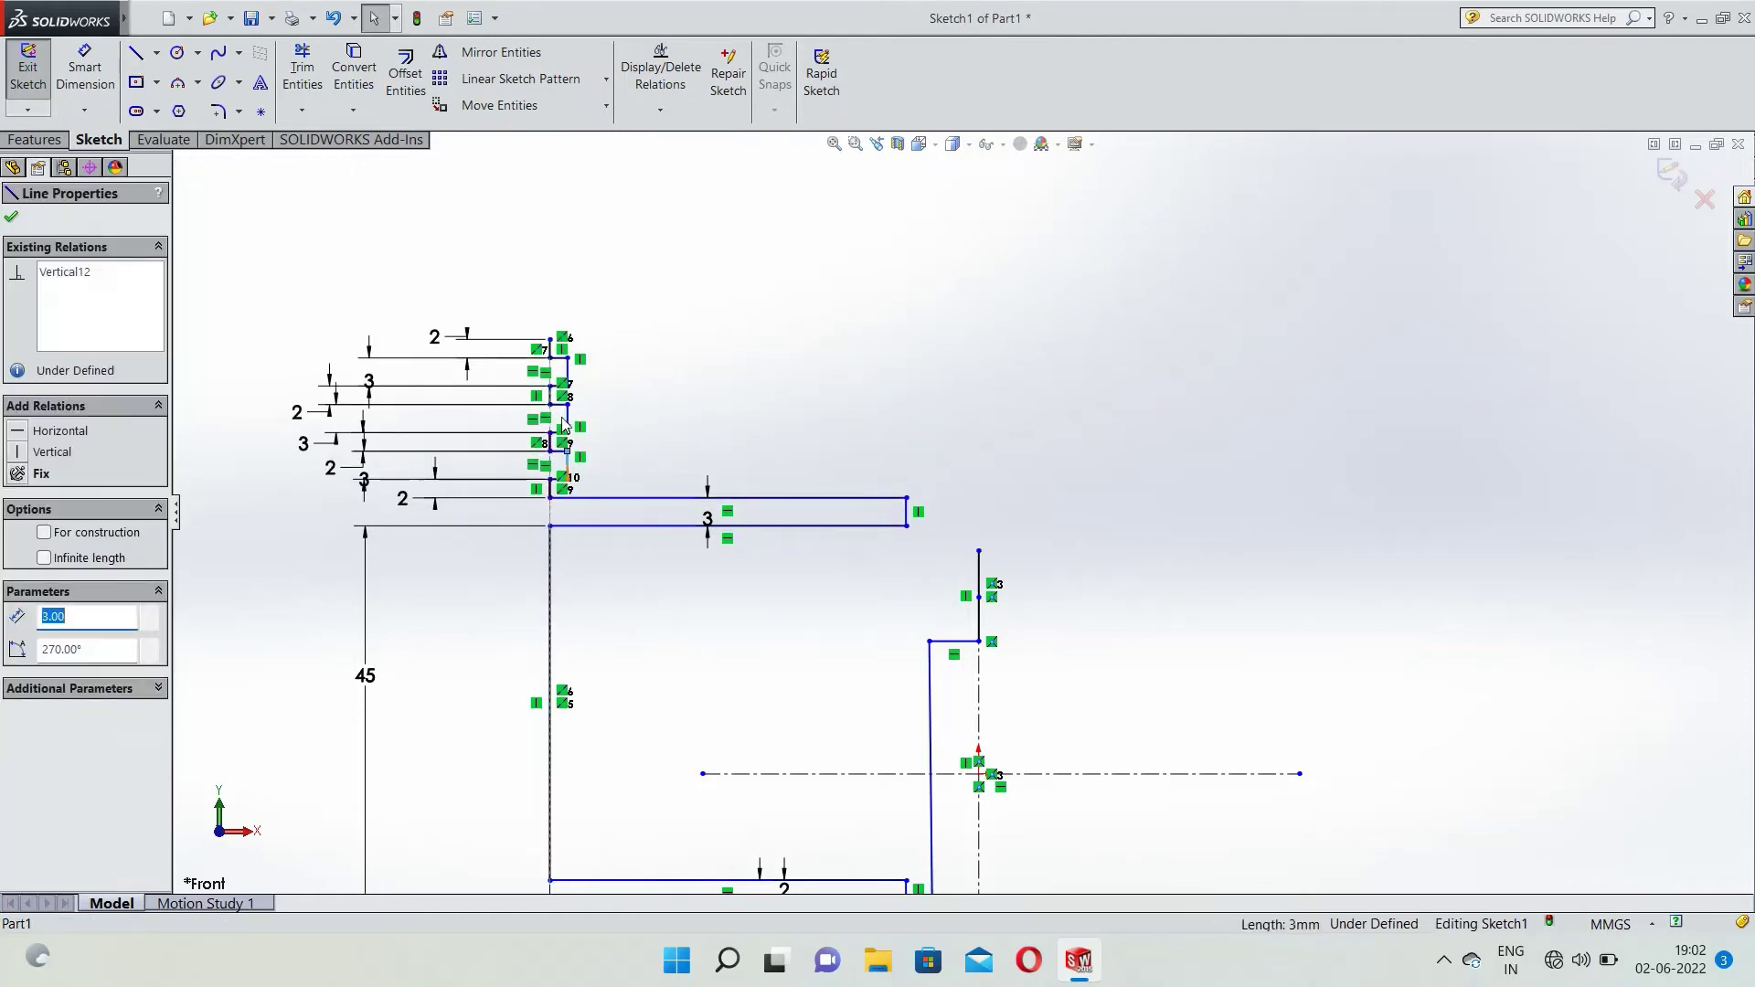
{"action": "left_click", "coordinate": [567, 419], "text": "ctrl"}
{"action": "left_click", "coordinate": [907, 512], "text": "ctrl"}
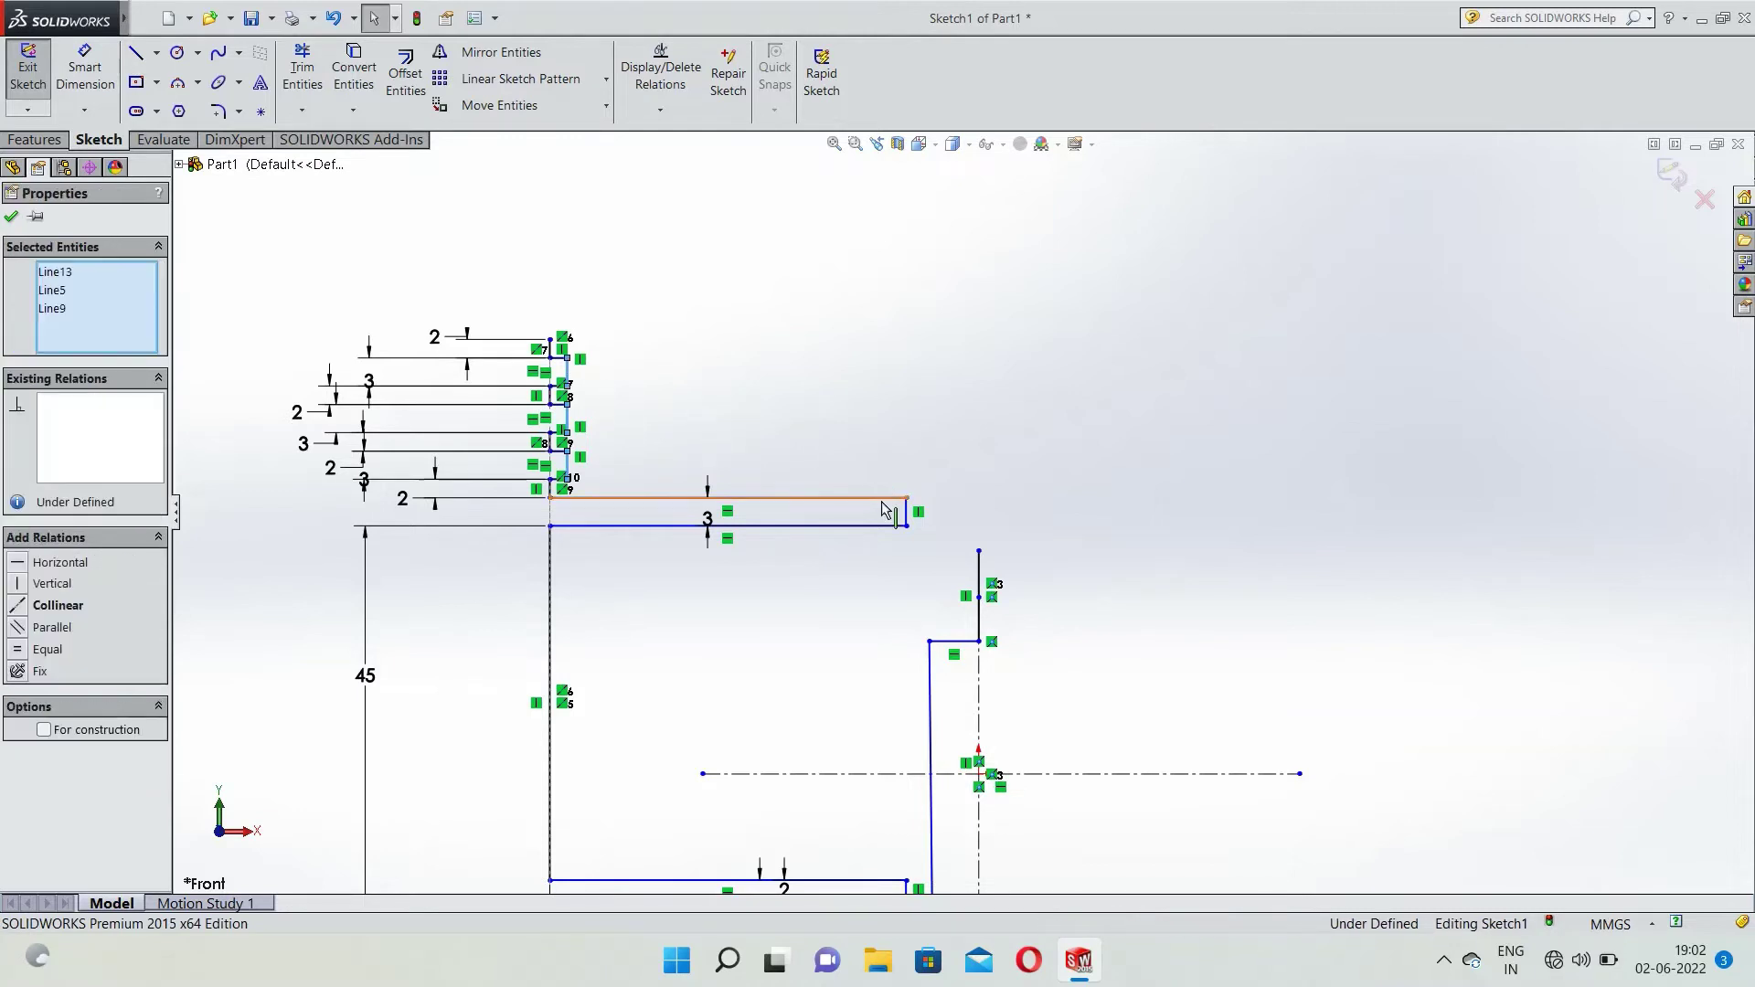
{"action": "left_click", "coordinate": [907, 513], "text": "ctrl"}
{"action": "scroll", "coordinate": [553, 627], "scroll_direction": "up", "scroll_amount": 3}
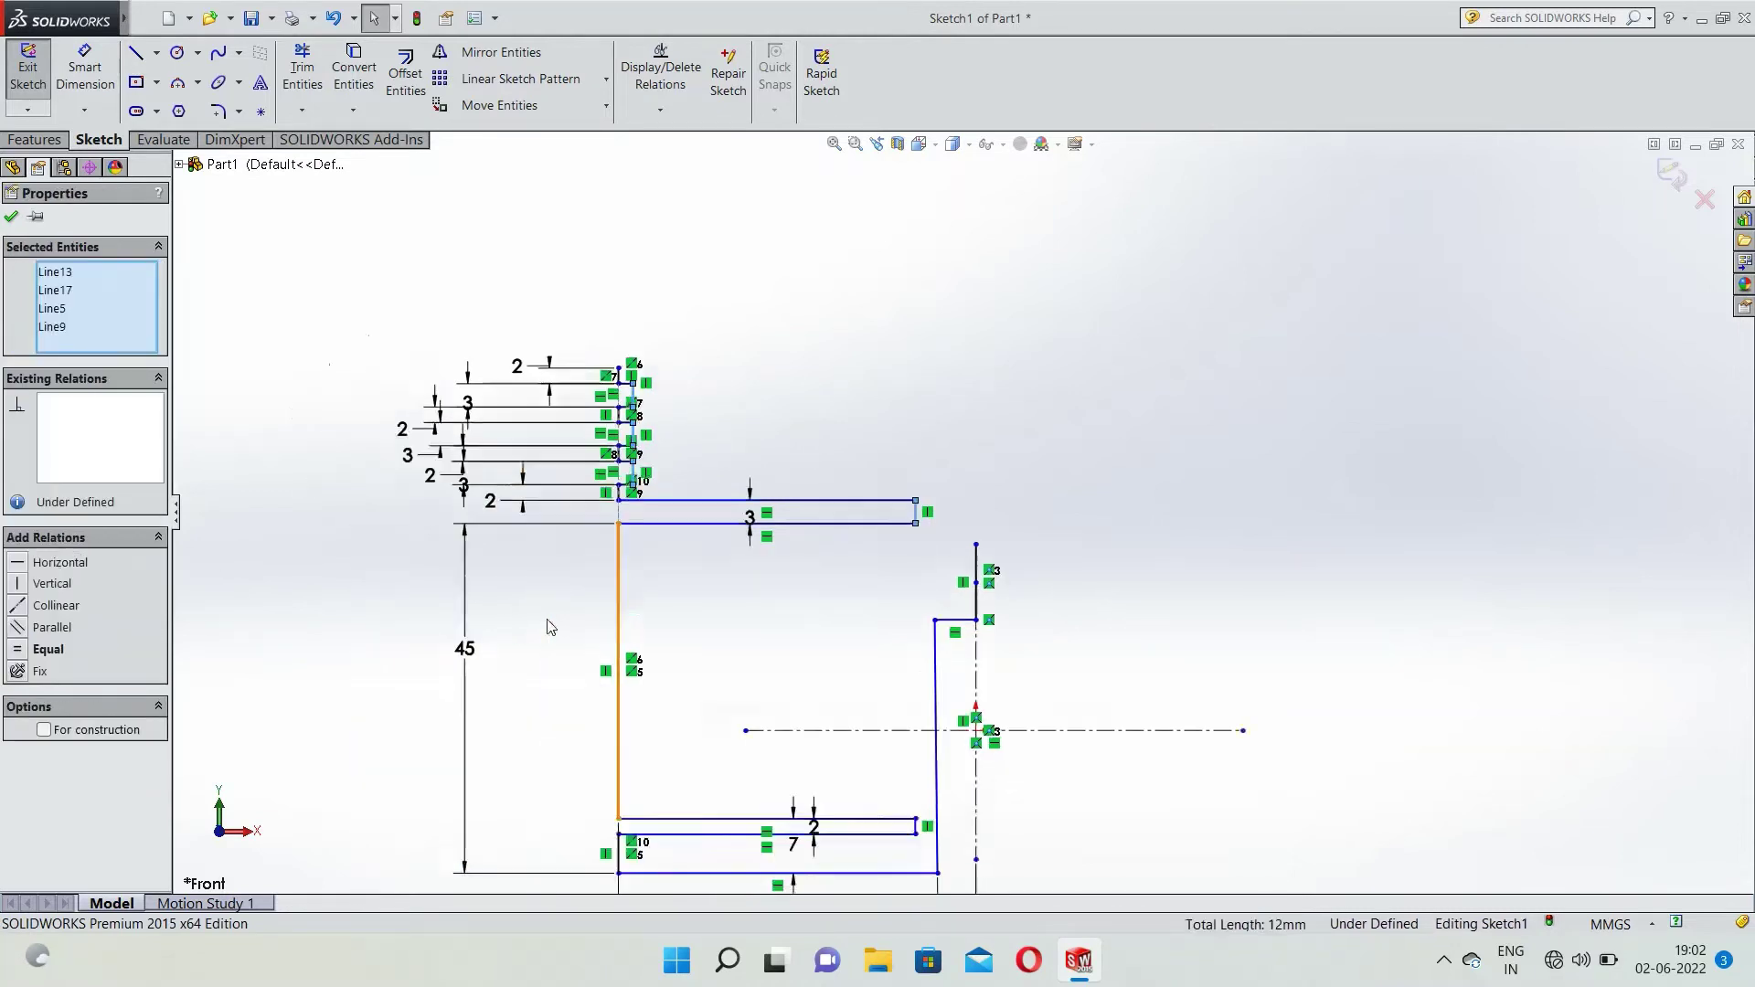
{"action": "scroll", "coordinate": [933, 736], "scroll_direction": "down", "scroll_amount": 2}
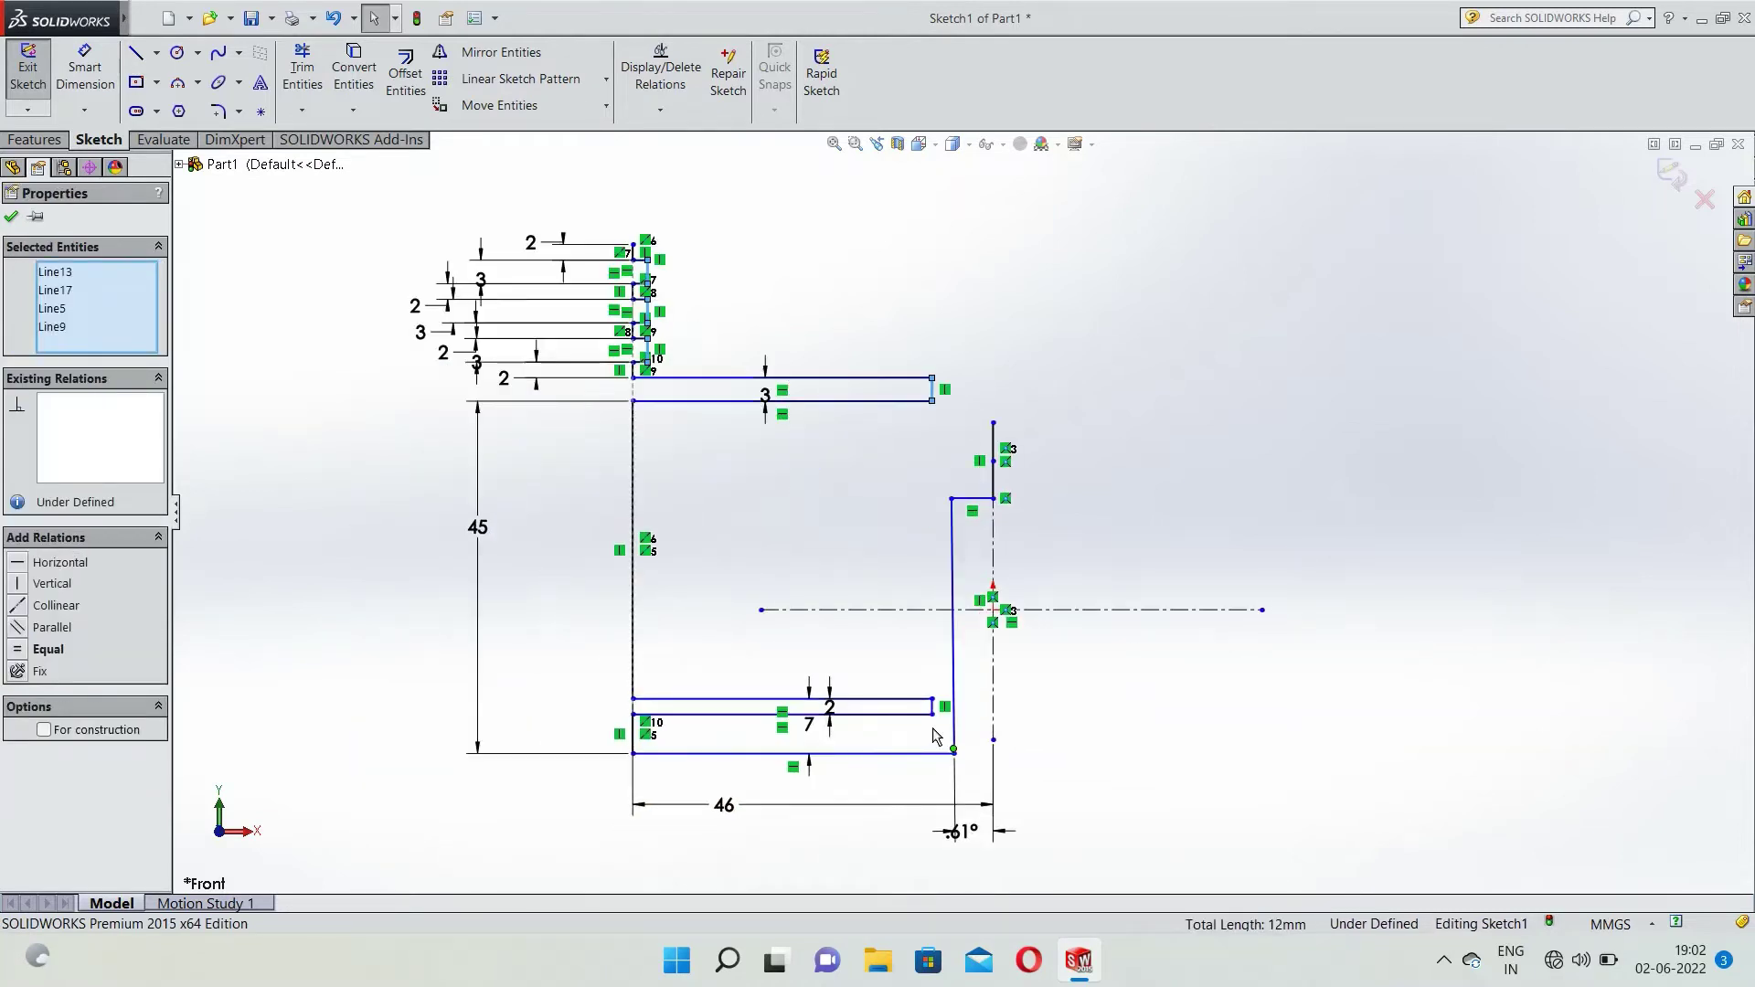
{"action": "left_click", "coordinate": [932, 709]}
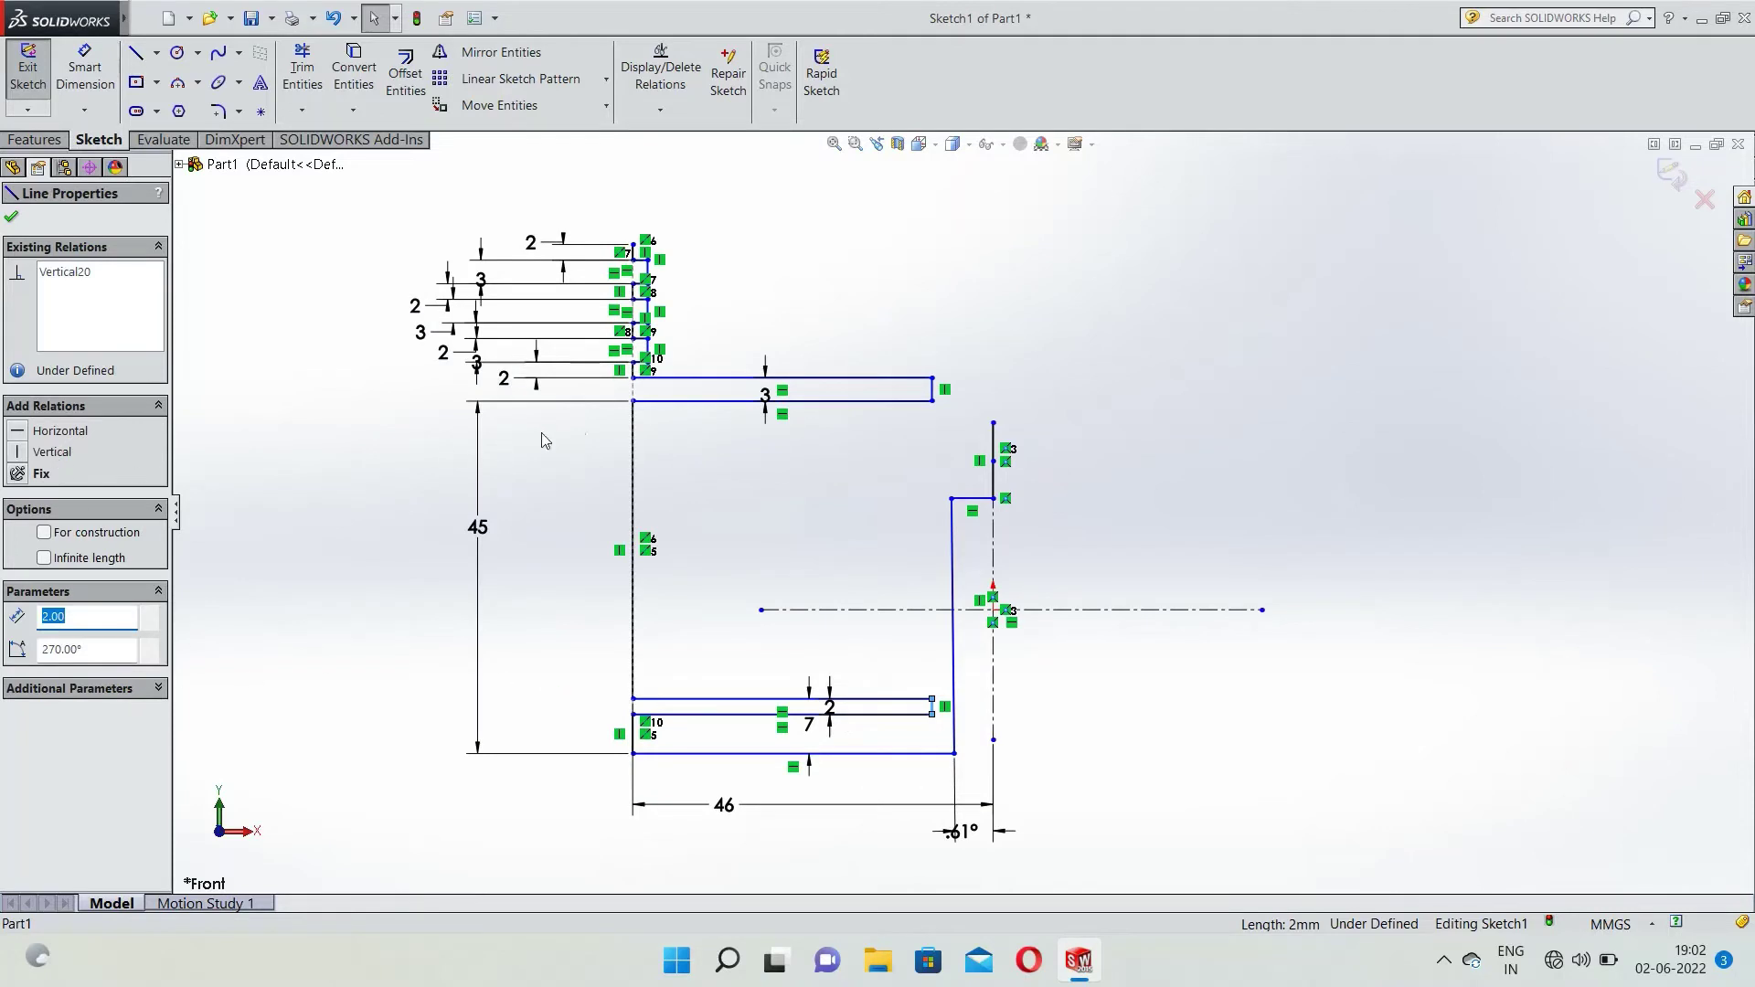
{"action": "scroll", "coordinate": [744, 497], "scroll_direction": "down", "scroll_amount": 1}
{"action": "scroll", "coordinate": [749, 498], "scroll_direction": "up", "scroll_amount": 1}
{"action": "left_click", "coordinate": [749, 498]}
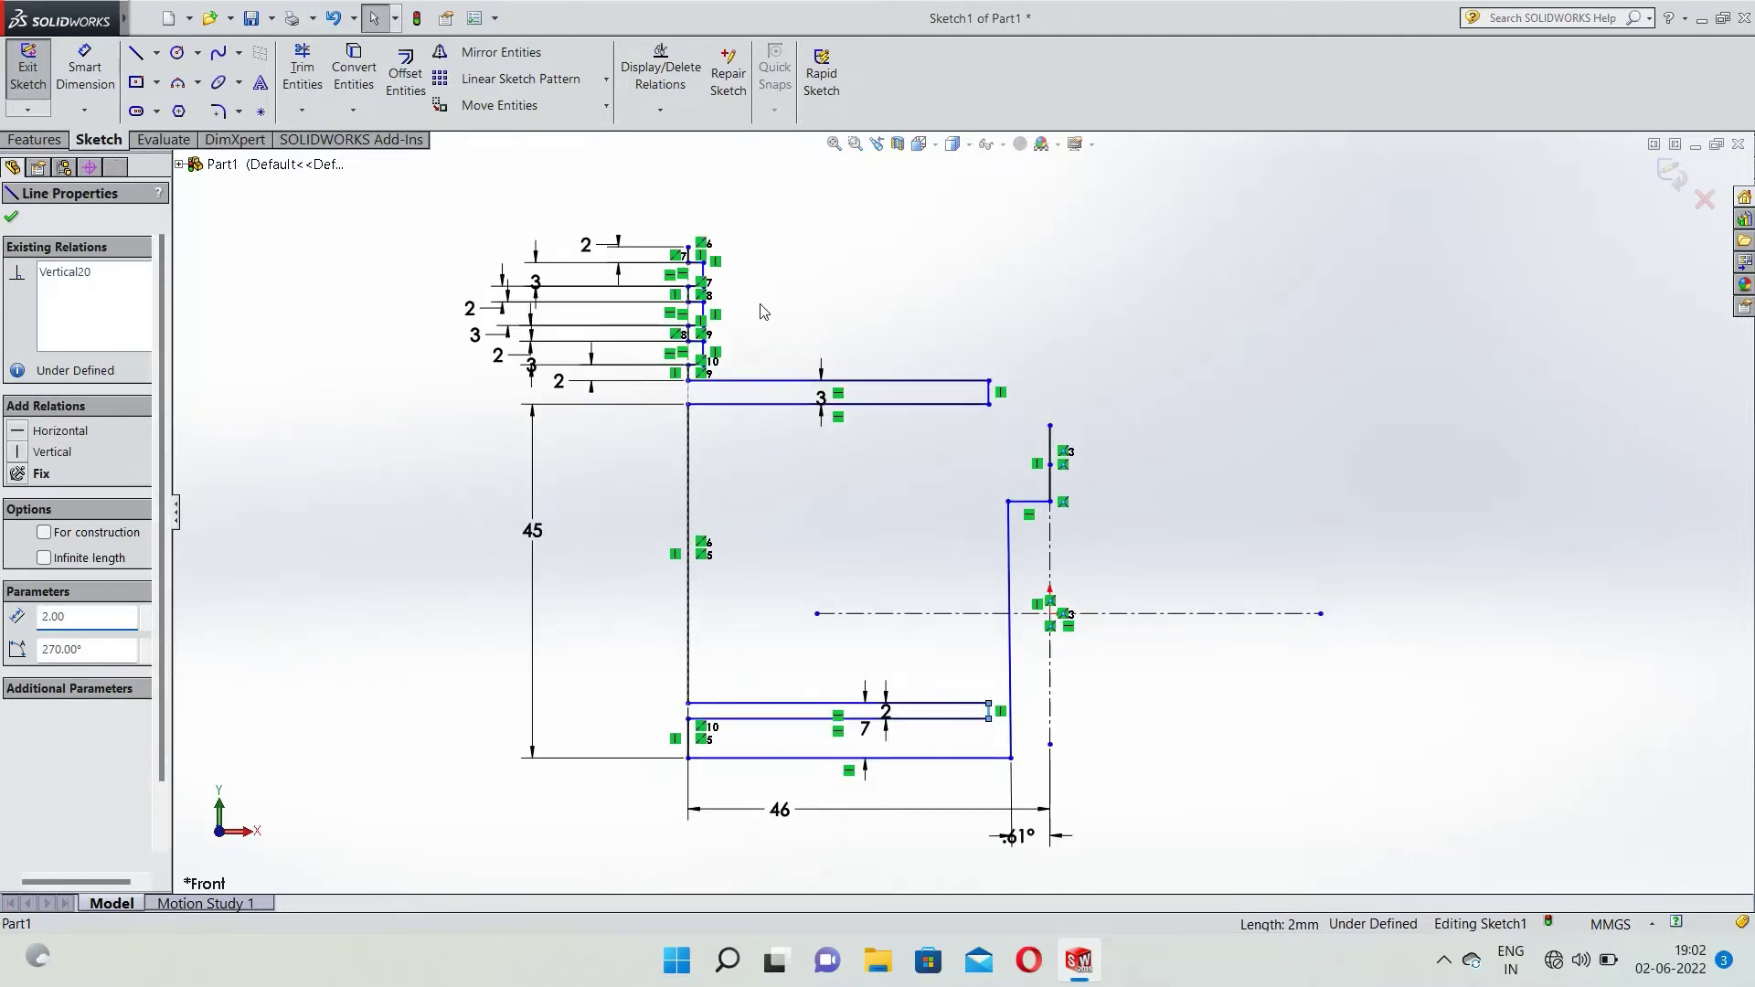
Make the vertical inner ends of all four upper grooves and the lower groove collinear with one another.
{"action": "scroll", "coordinate": [719, 265], "scroll_direction": "down", "scroll_amount": 1}
{"action": "left_click", "coordinate": [701, 278]}
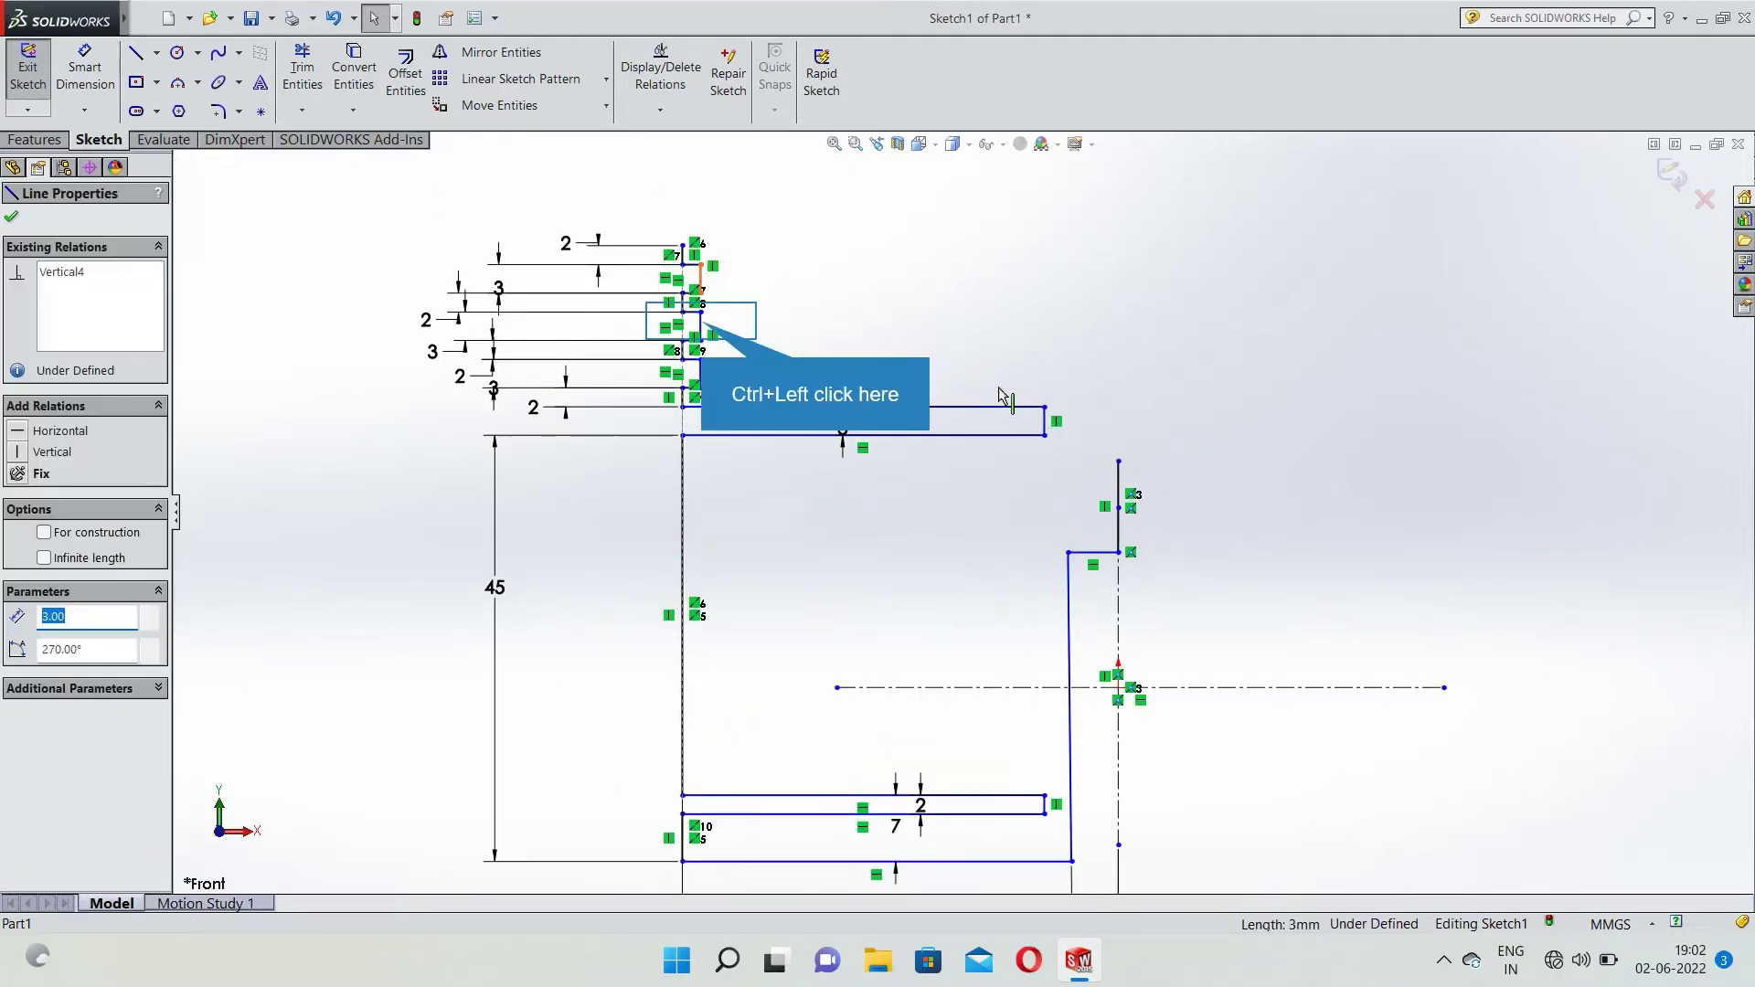
{"action": "left_click", "coordinate": [712, 368], "text": "ctrl"}
{"action": "left_click", "coordinate": [704, 375], "text": "ctrl"}
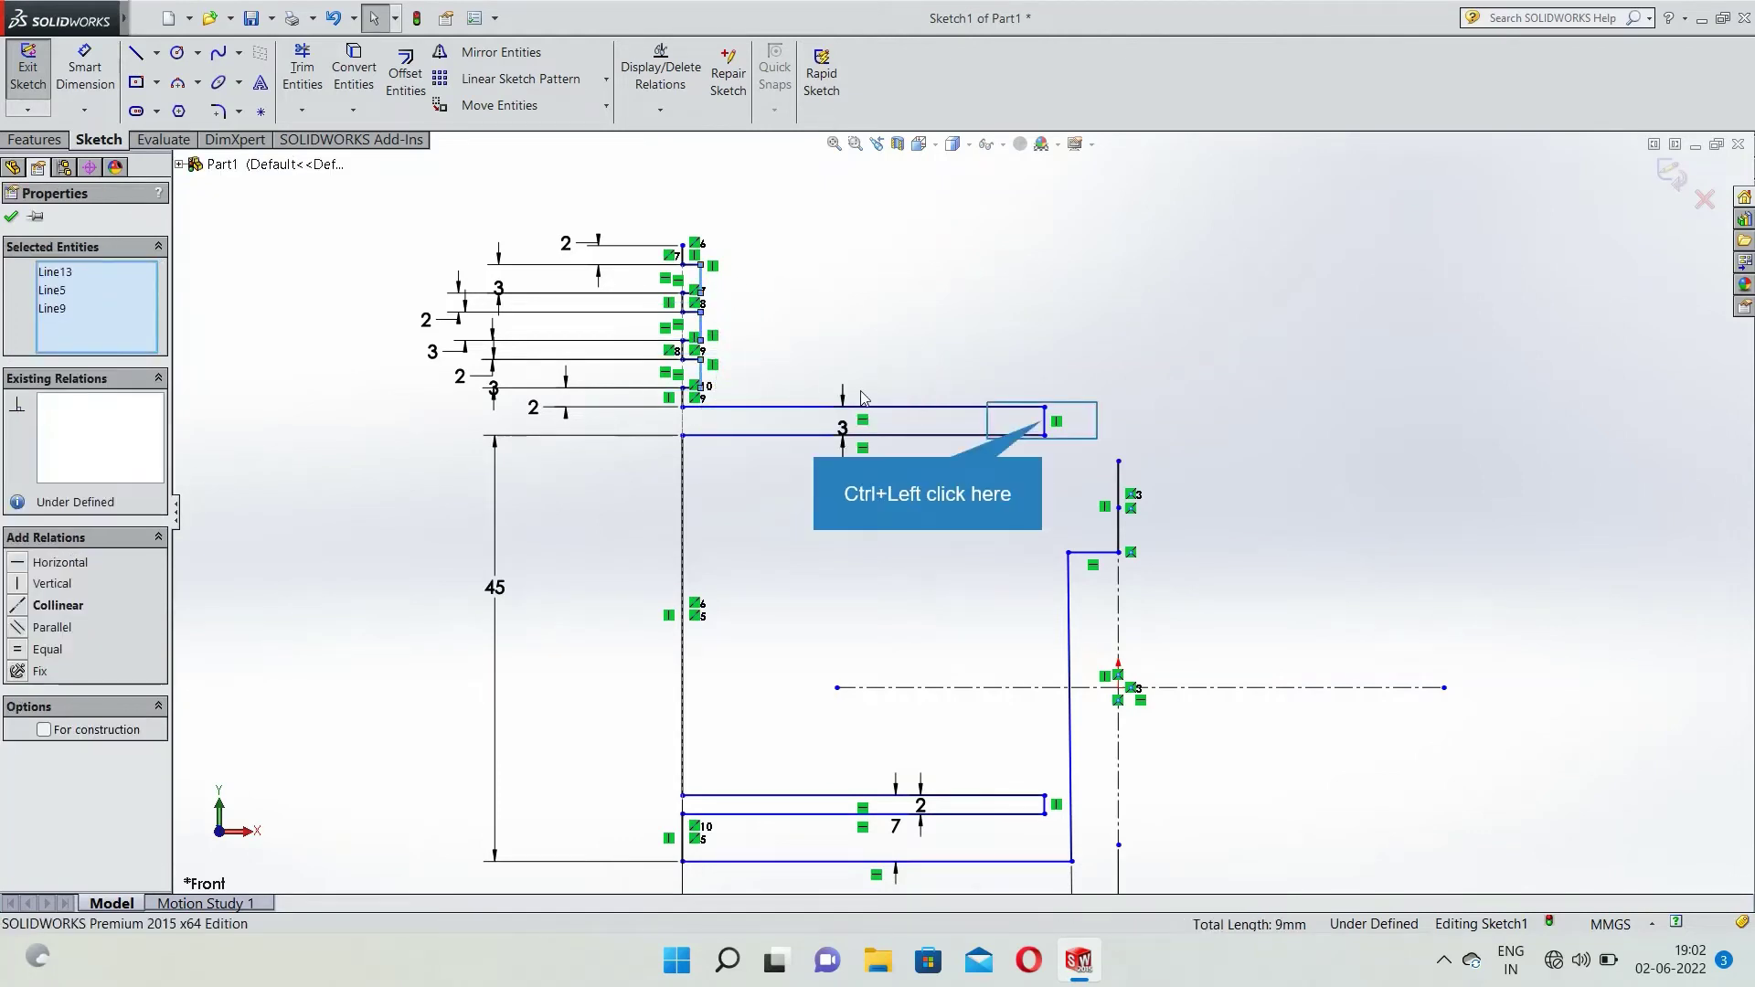
{"action": "left_click", "coordinate": [1042, 423], "text": "ctrl"}
{"action": "left_click", "coordinate": [1045, 805], "text": "ctrl"}
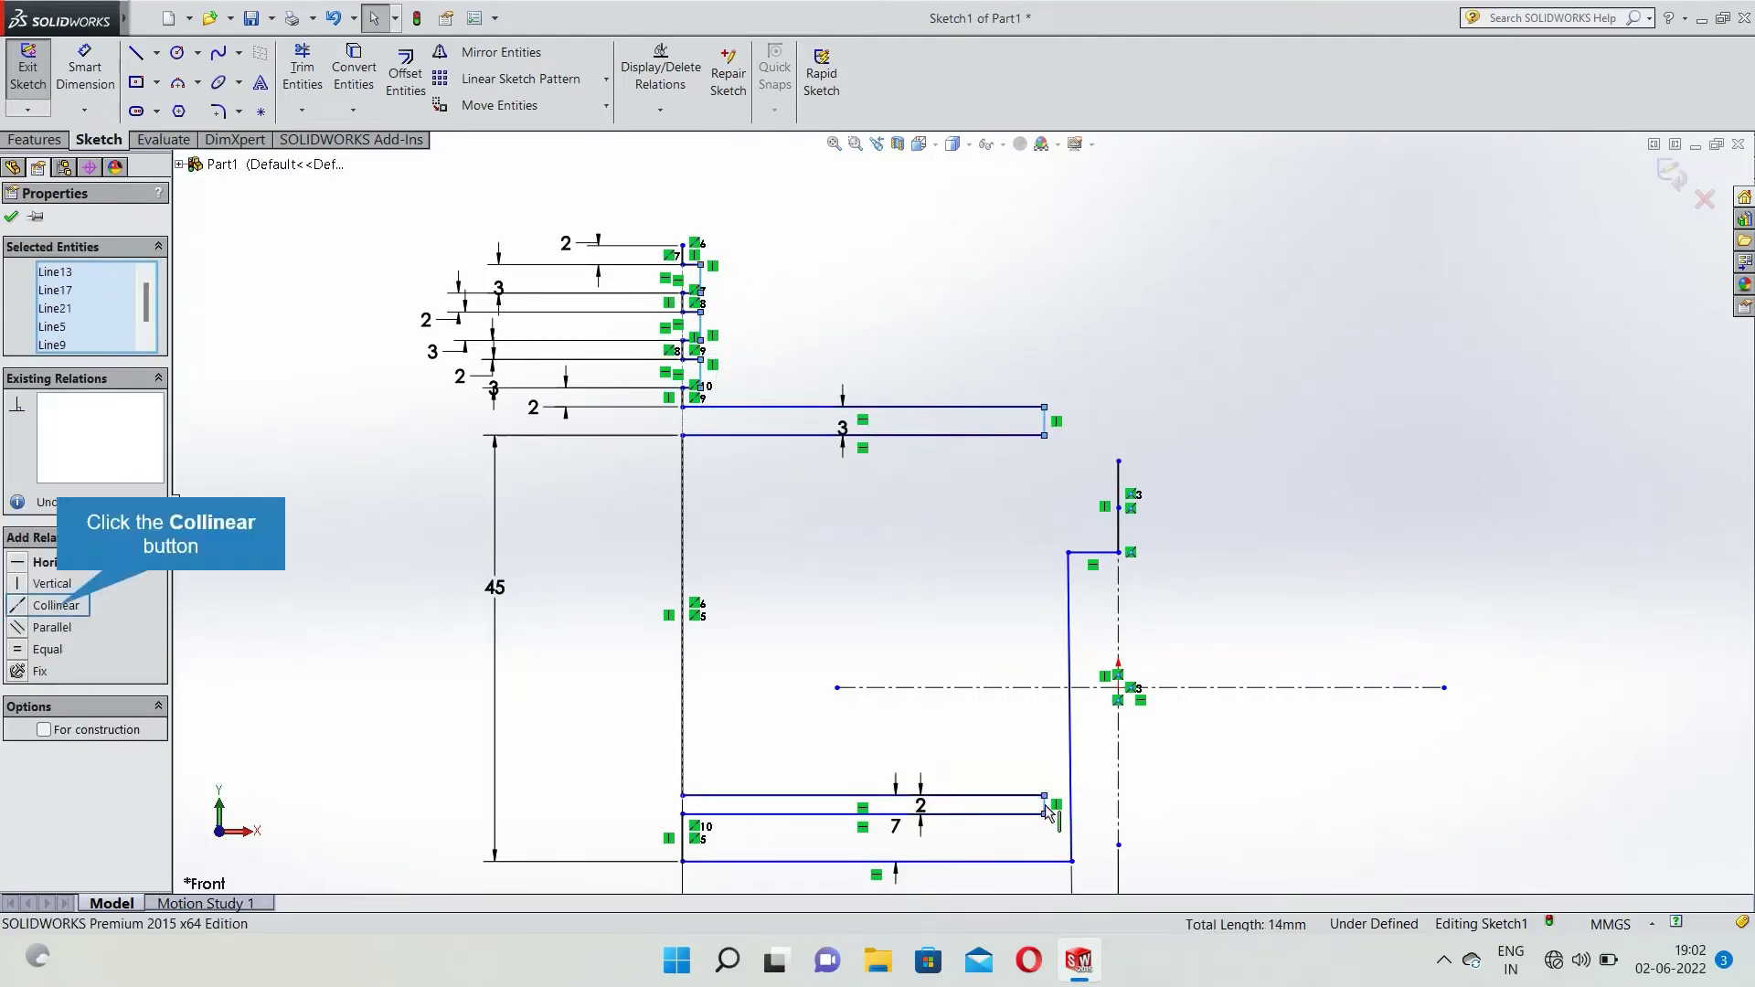
{"action": "left_click", "coordinate": [71, 607]}
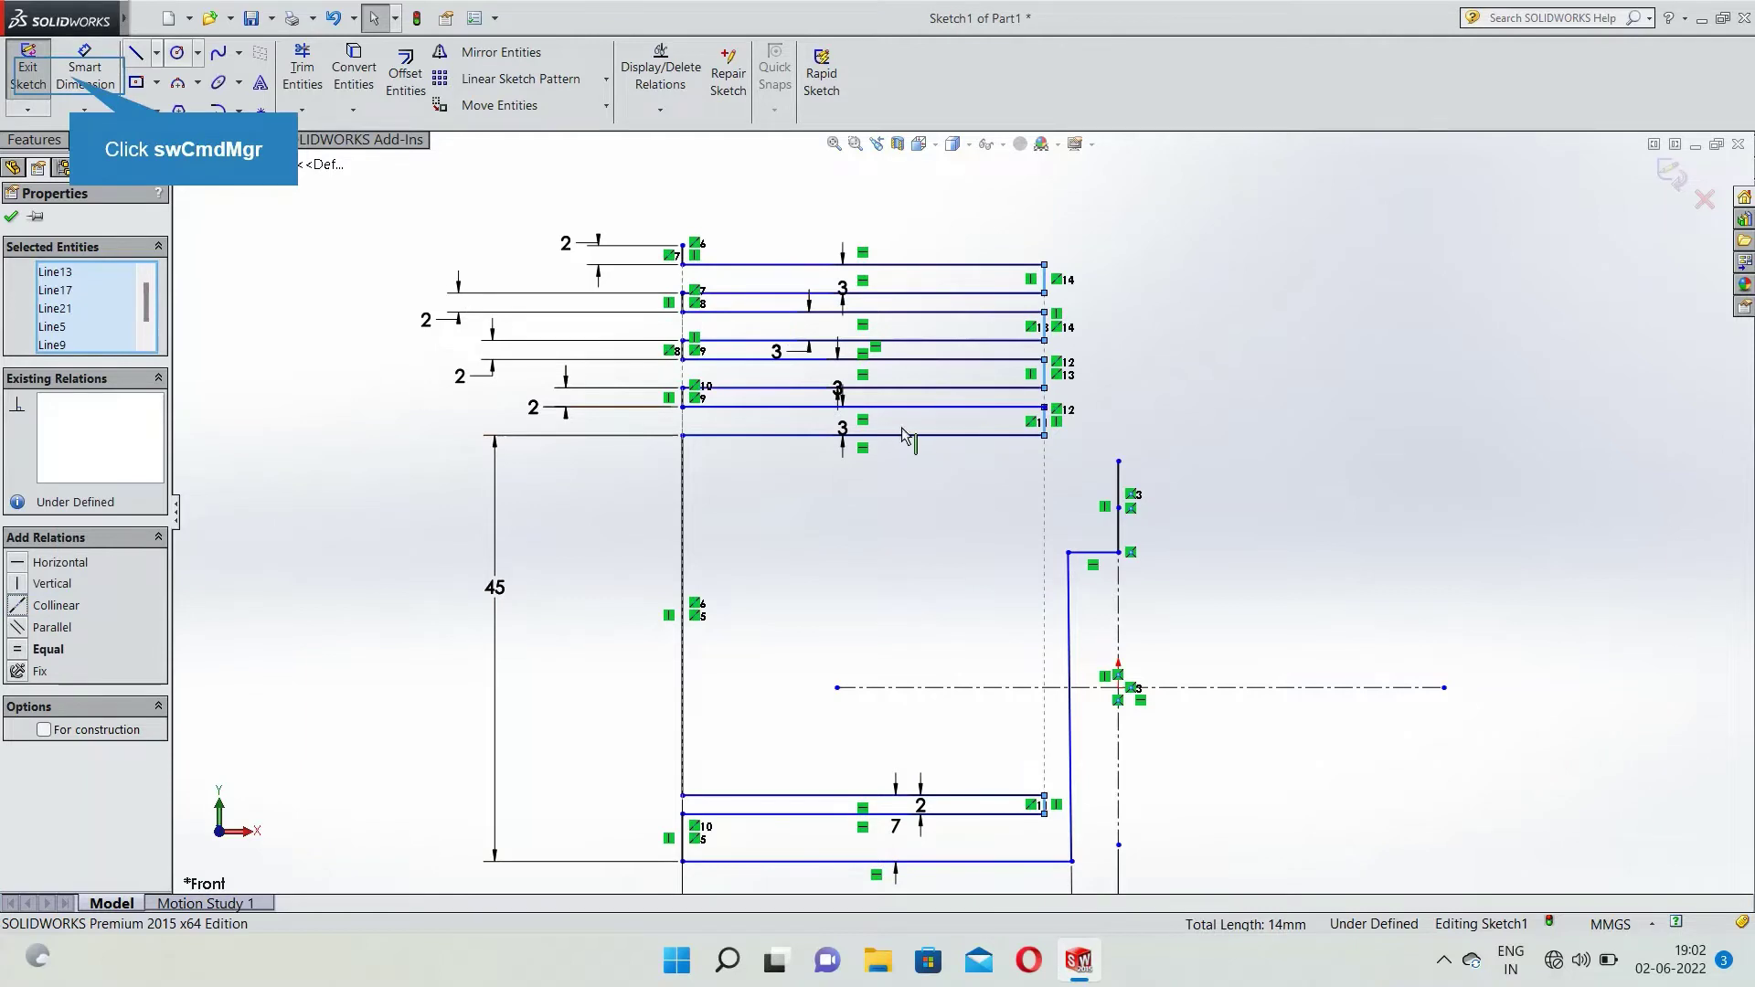
Dimension the horizontal upper edge of the topmost groove to set the groove depth to 4 mm.
{"action": "left_click", "coordinate": [87, 81]}
{"action": "left_click", "coordinate": [821, 264]}
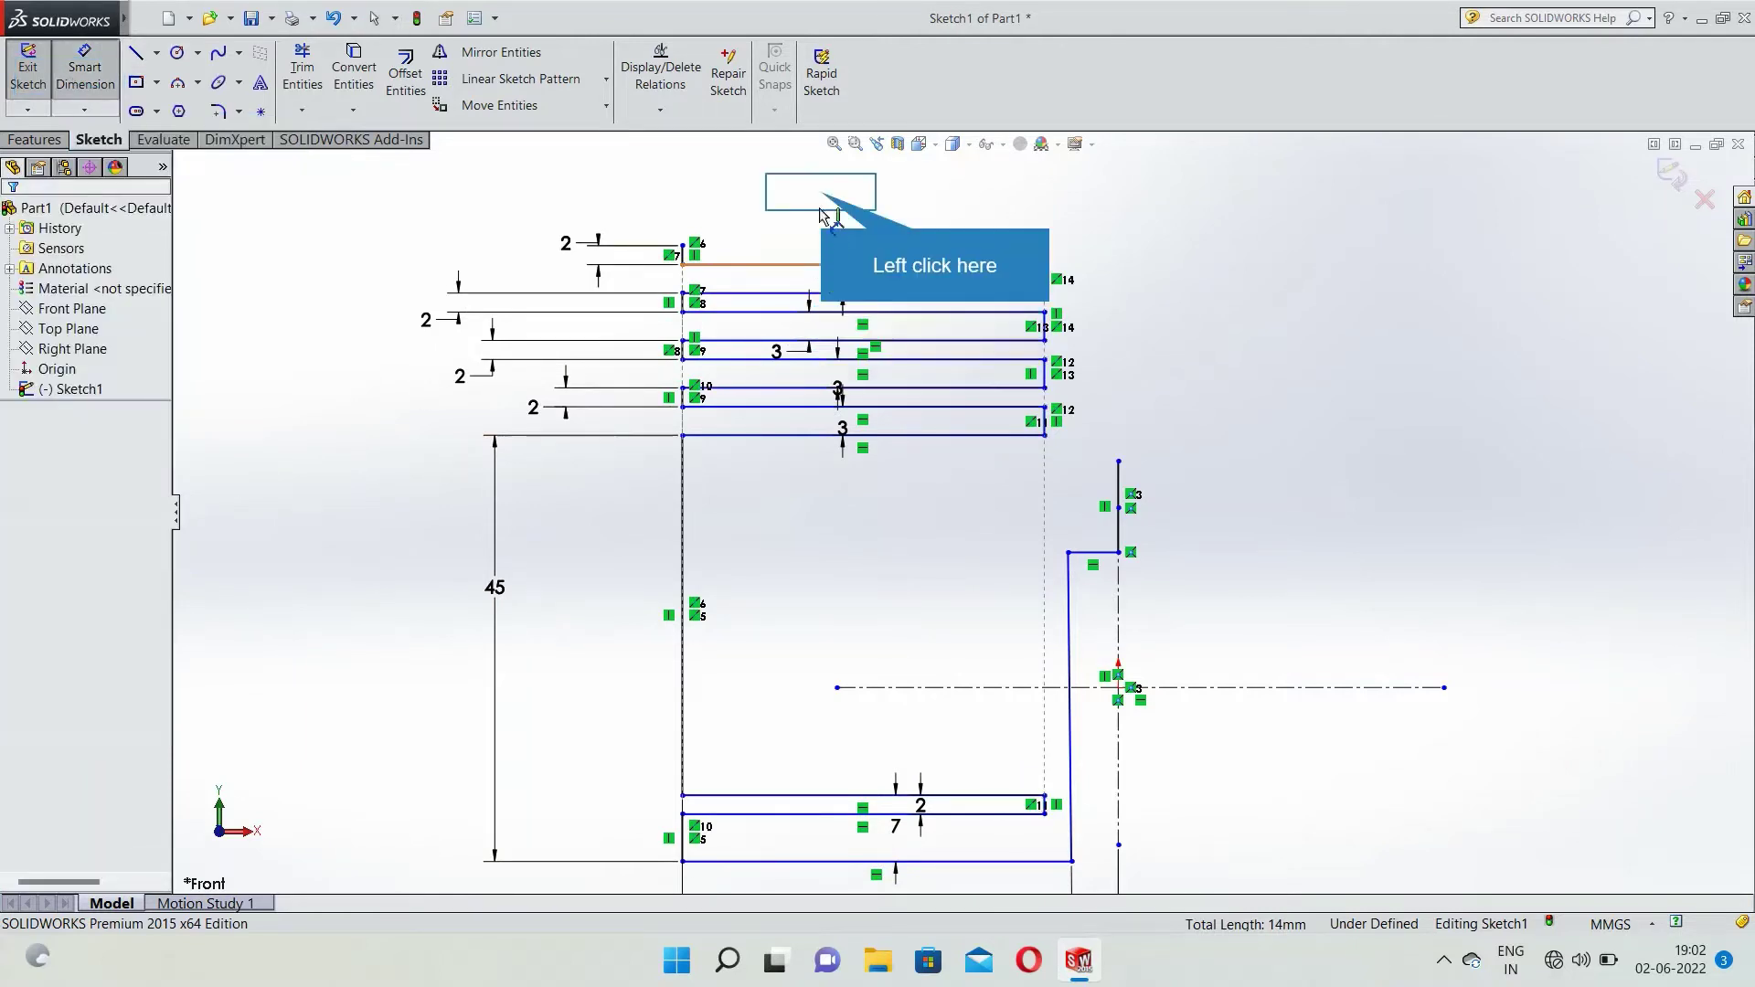
{"action": "left_click", "coordinate": [827, 195]}
{"action": "key", "text": "BackSpace"}
{"action": "type", "text": "4"}
{"action": "key", "text": "Return"}
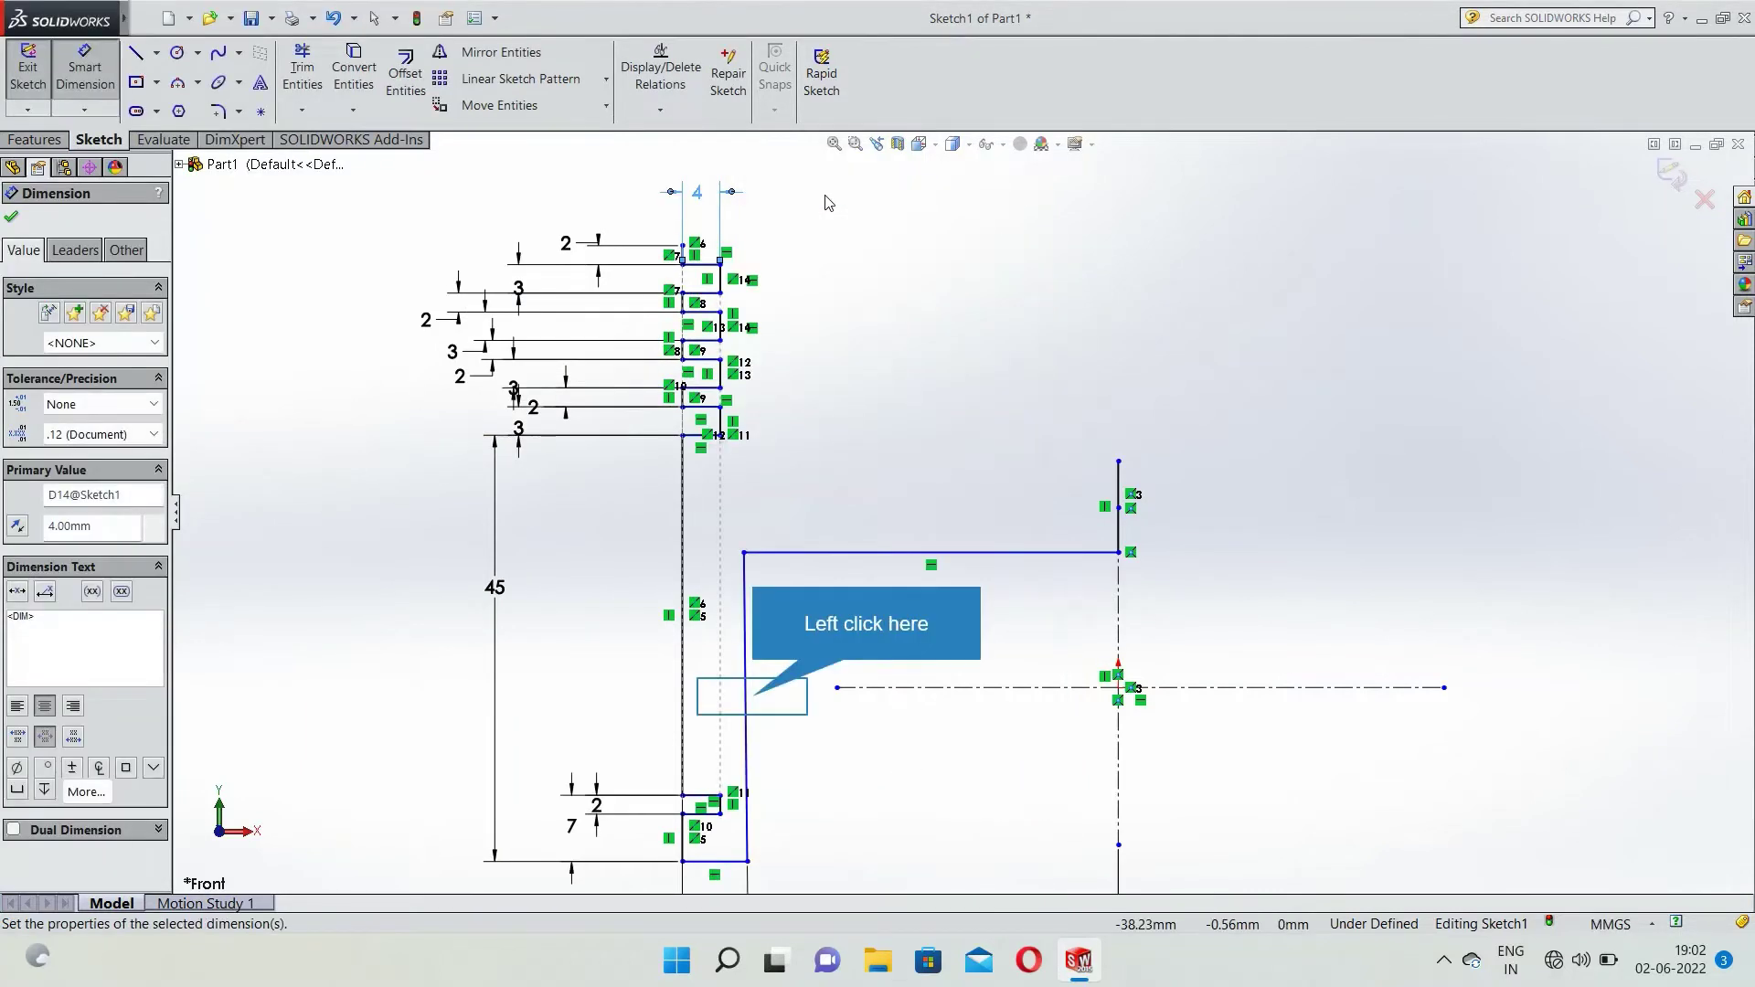
Dimension the tall inner wall's vertical height at 62 mm.
{"action": "left_click", "coordinate": [748, 696]}
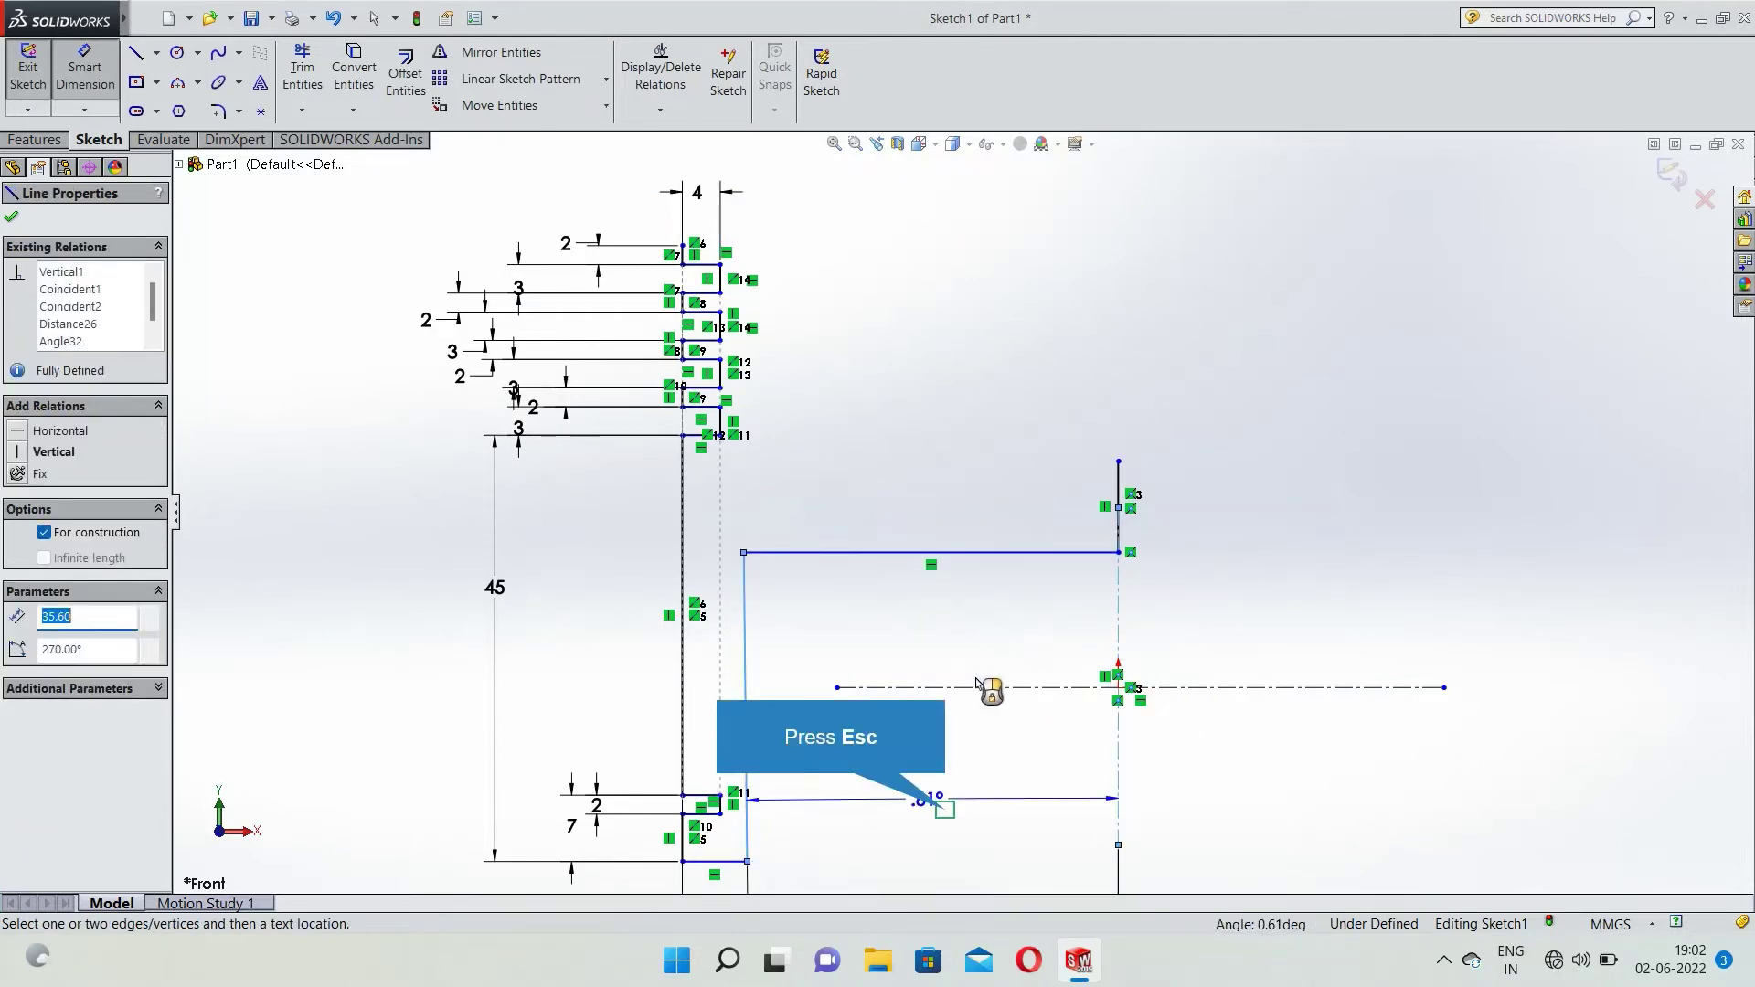
{"action": "key", "text": "Escape"}
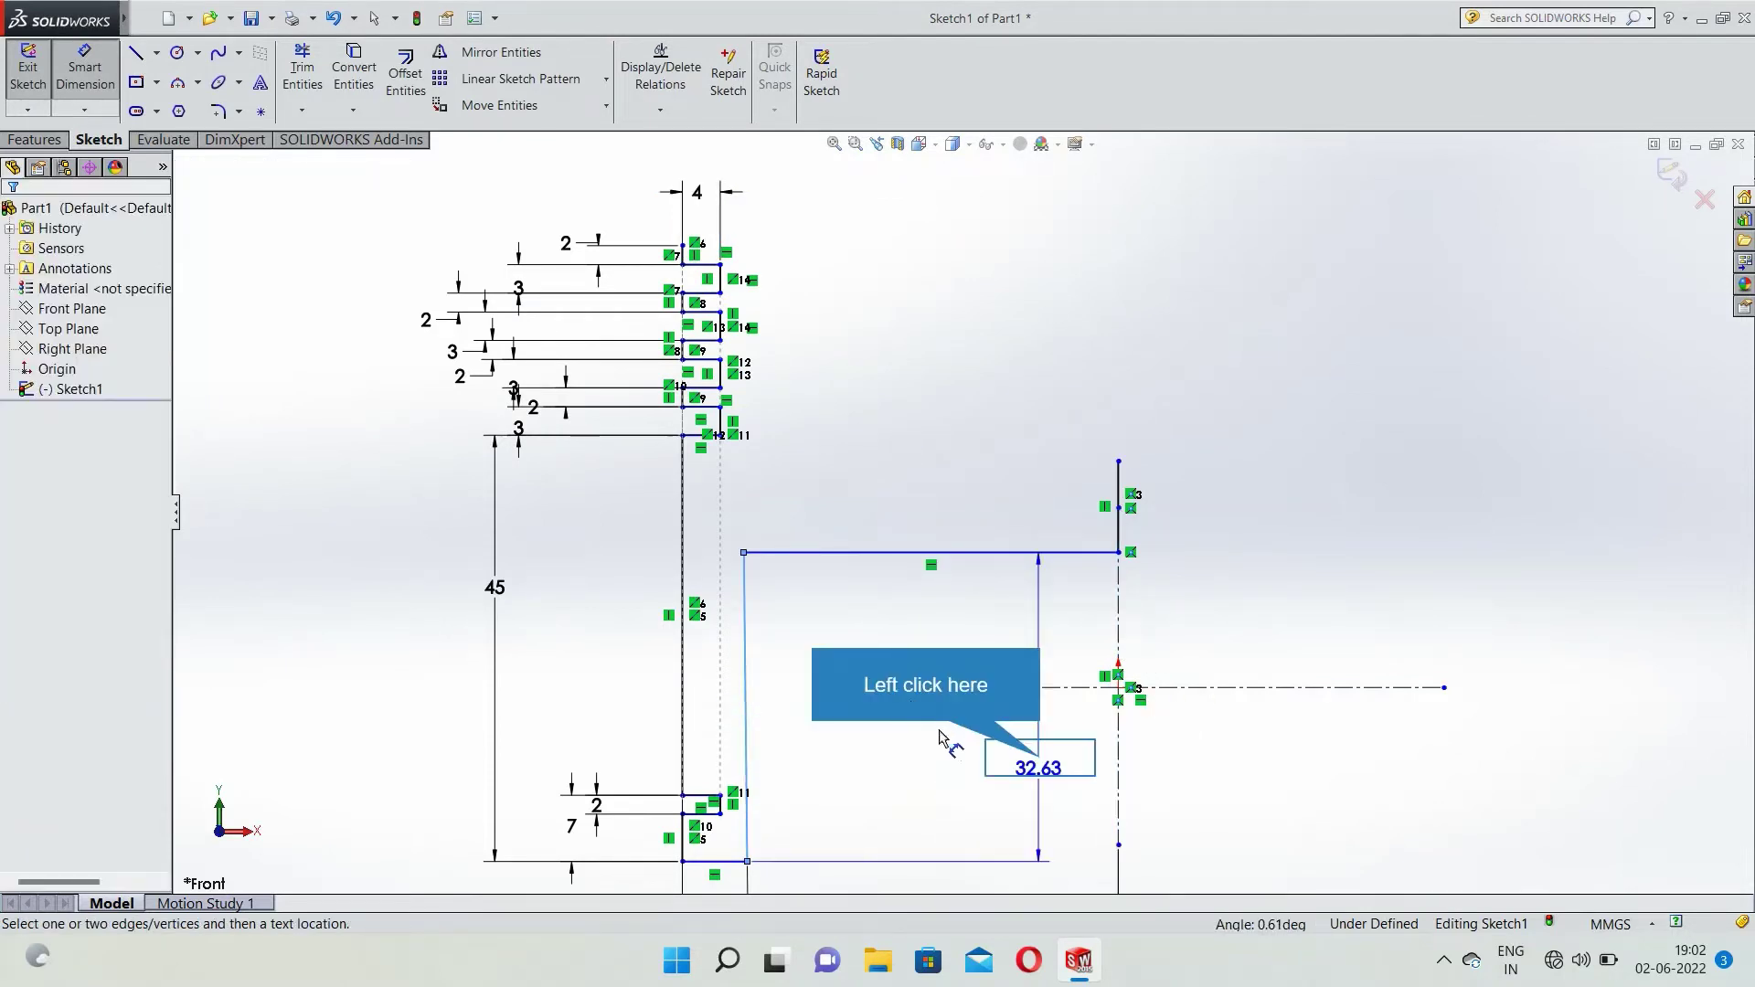
{"action": "left_click", "coordinate": [1044, 766]}
{"action": "key", "text": "BackSpace"}
{"action": "type", "text": "62"}
{"action": "key", "text": "Return"}
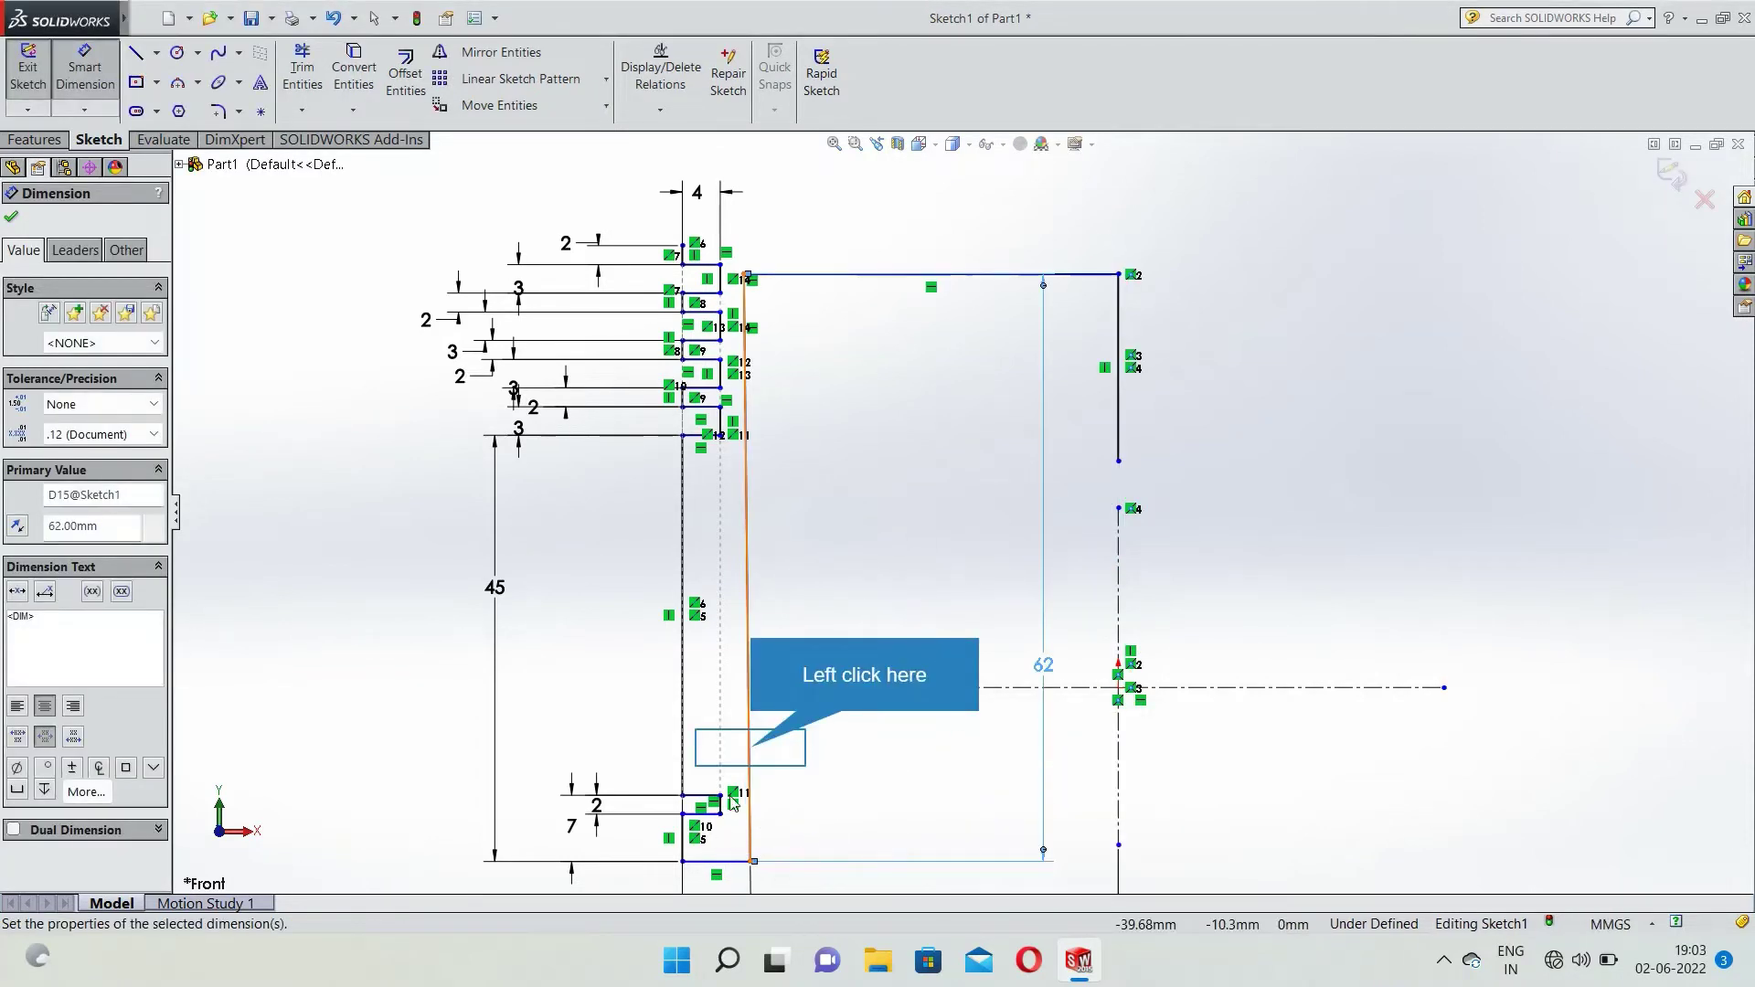
Dimension the distance from the tall inner wall to the origin on the vertical centerline at 74/2 mm.
{"action": "left_click", "coordinate": [750, 773]}
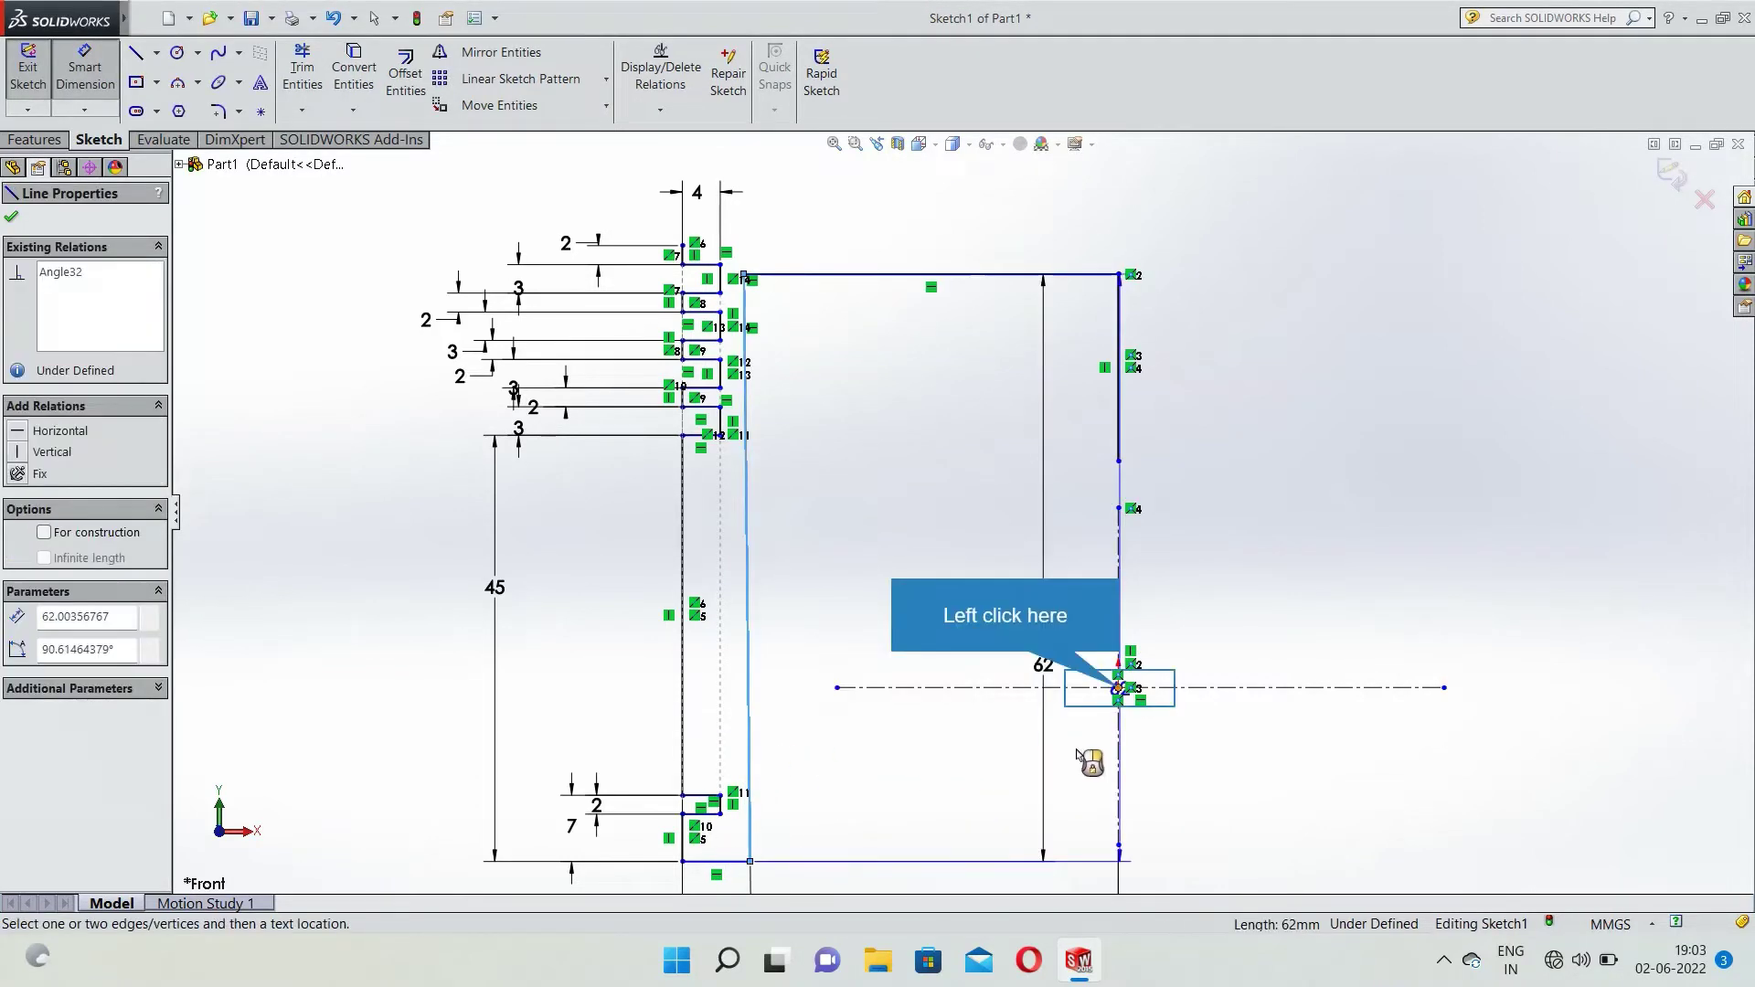
{"action": "left_click", "coordinate": [1119, 704]}
{"action": "left_click", "coordinate": [955, 732]}
{"action": "key", "text": "BackSpace"}
{"action": "type", "text": "74/2"}
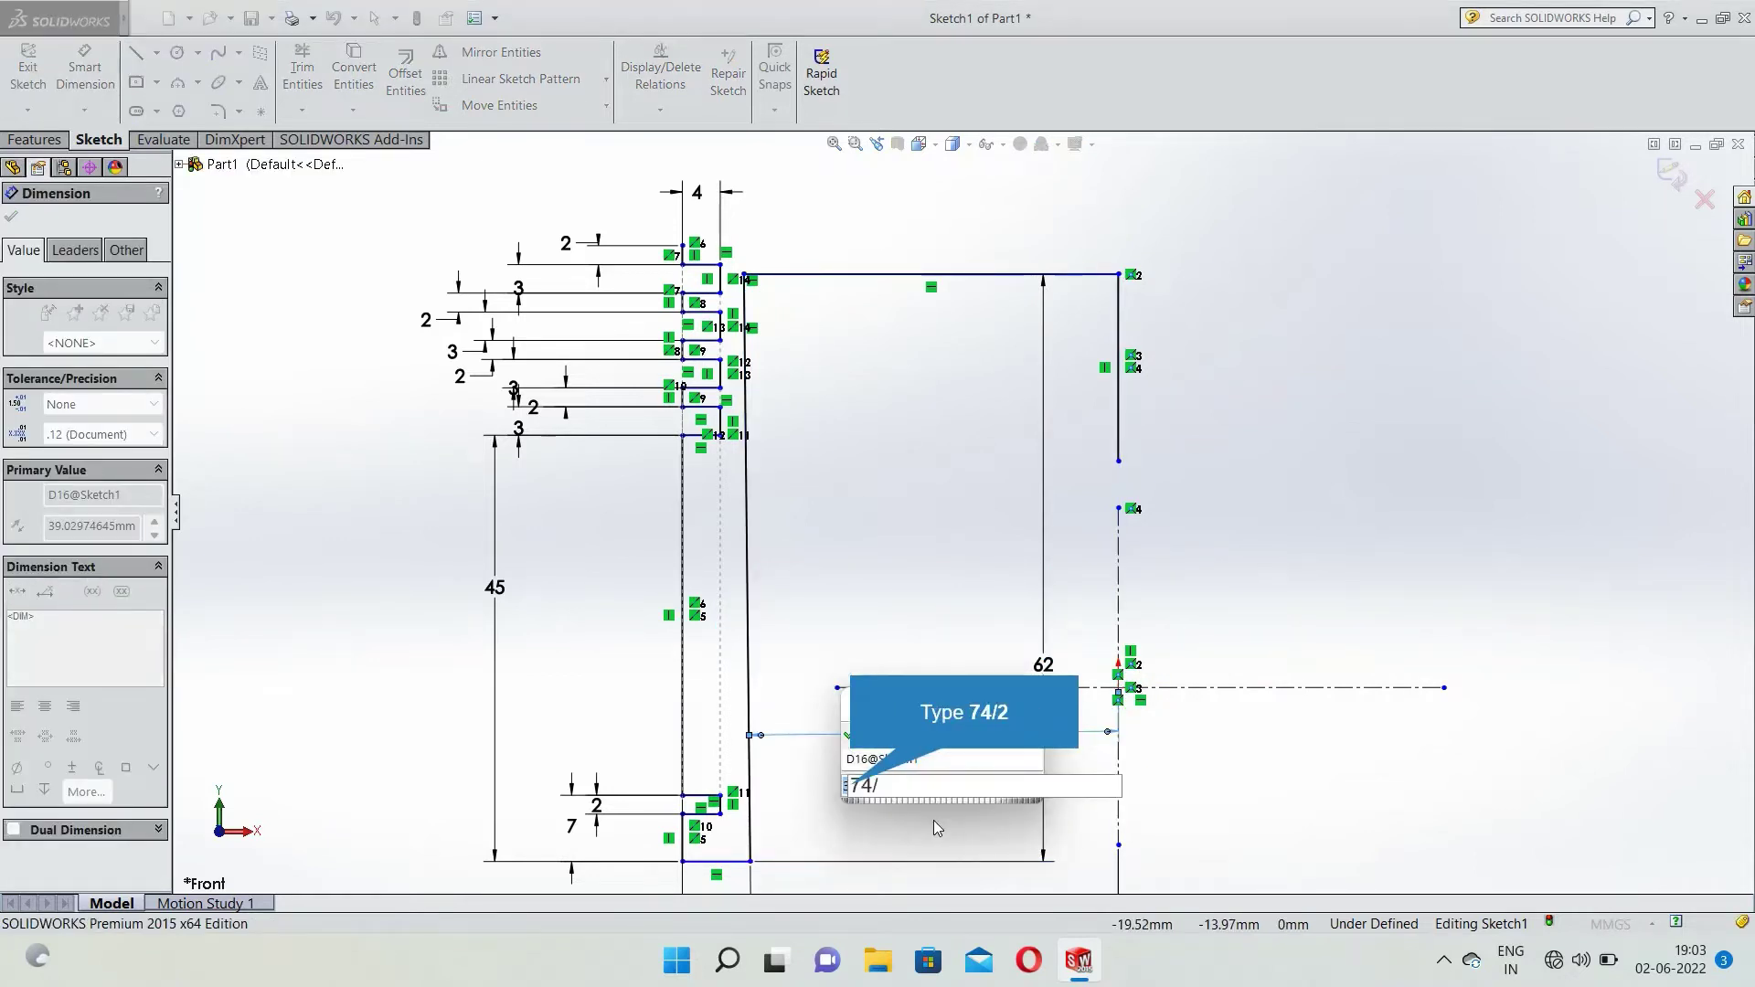
{"action": "key", "text": "Return"}
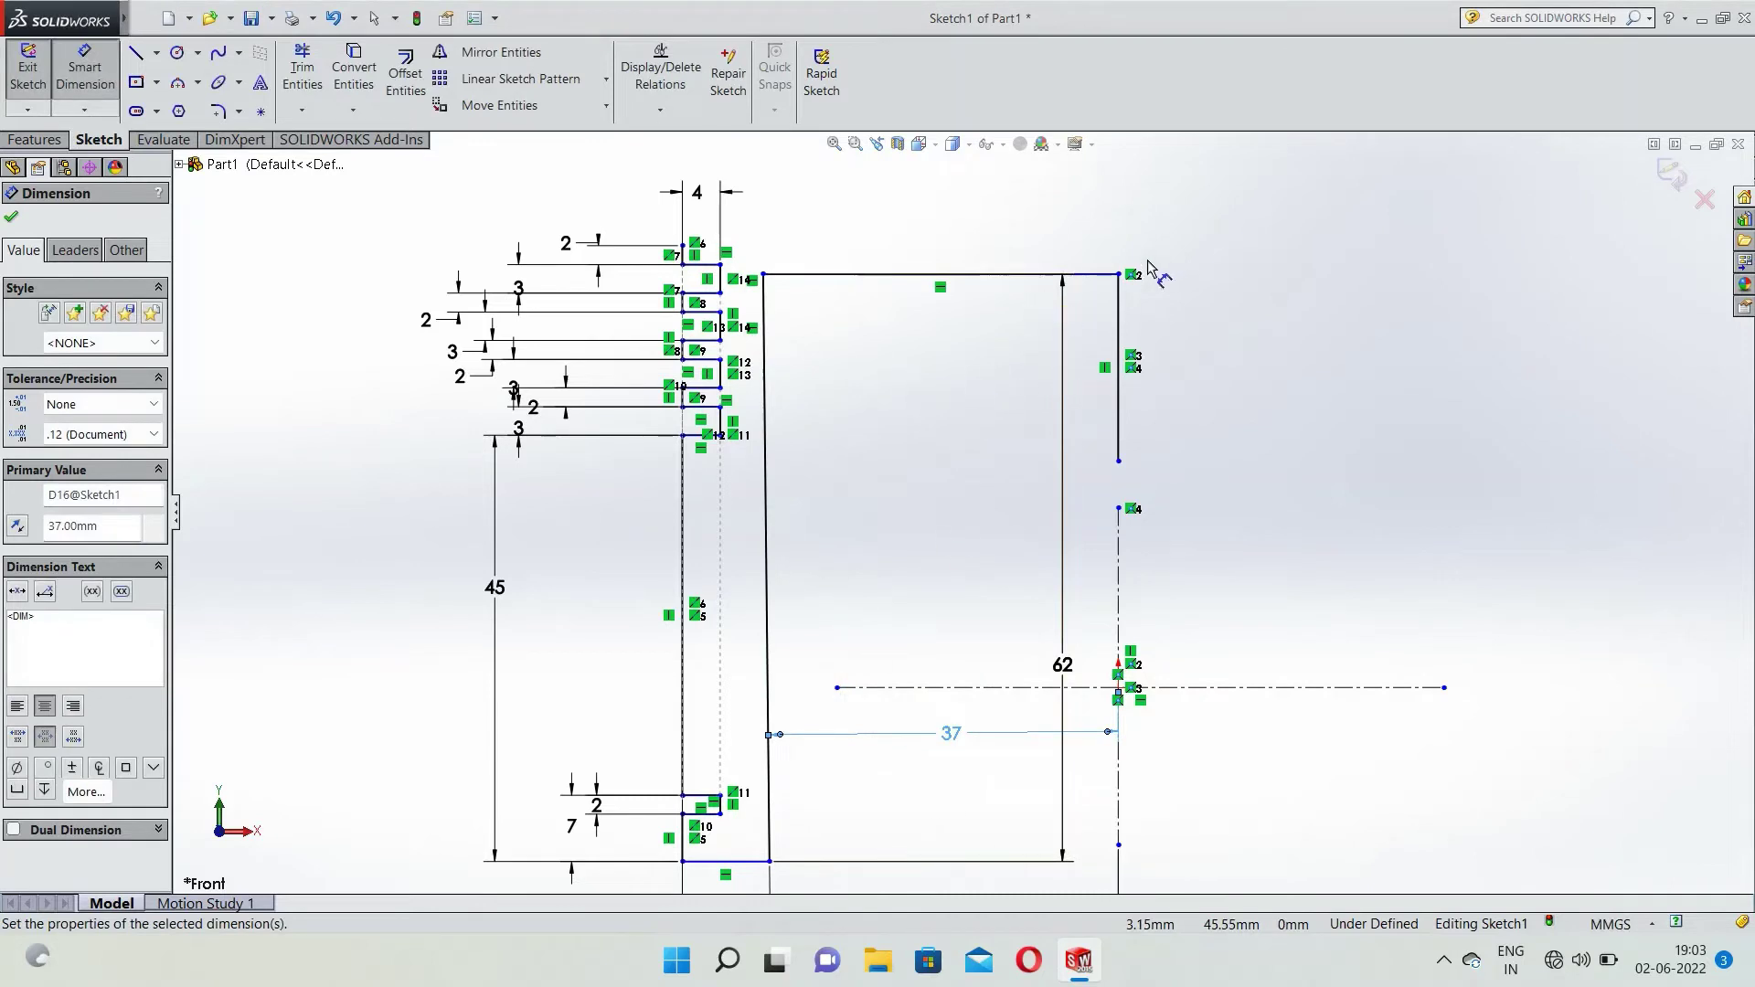
{"action": "scroll", "coordinate": [1134, 311], "scroll_direction": "down", "scroll_amount": 2}
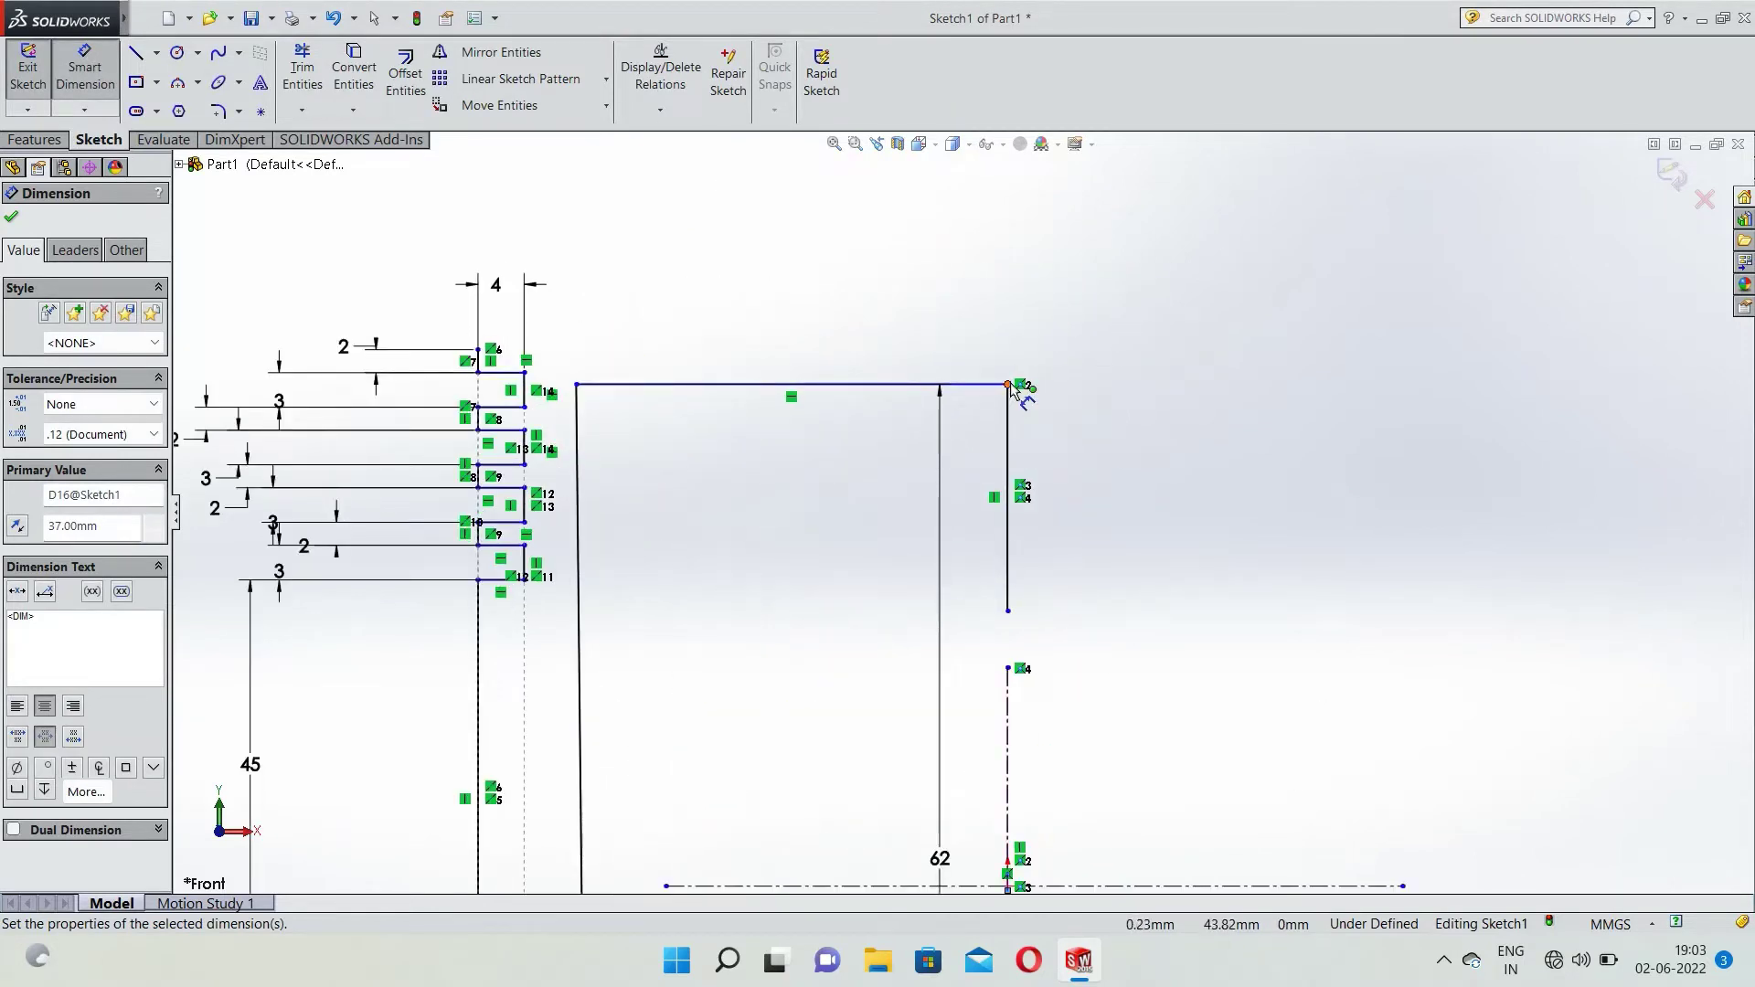
{"action": "left_click", "coordinate": [1009, 384]}
{"action": "key", "text": "Escape"}
{"action": "left_click", "coordinate": [992, 384]}
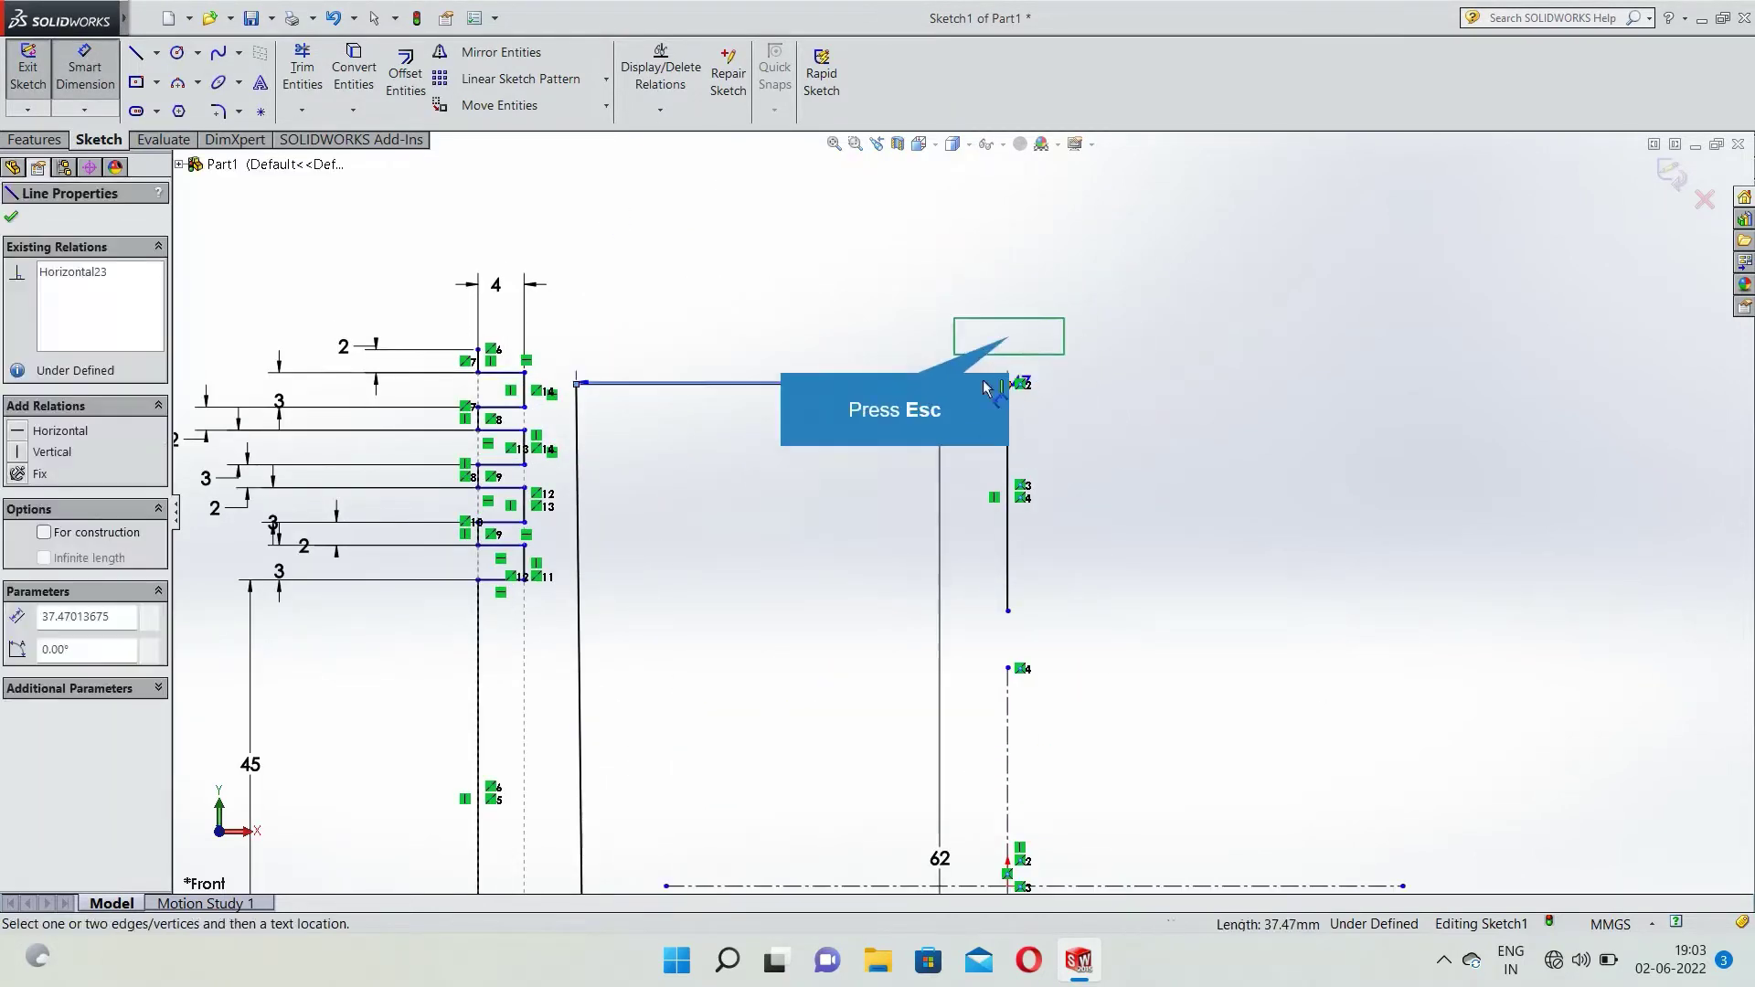
{"action": "key", "text": "Escape"}
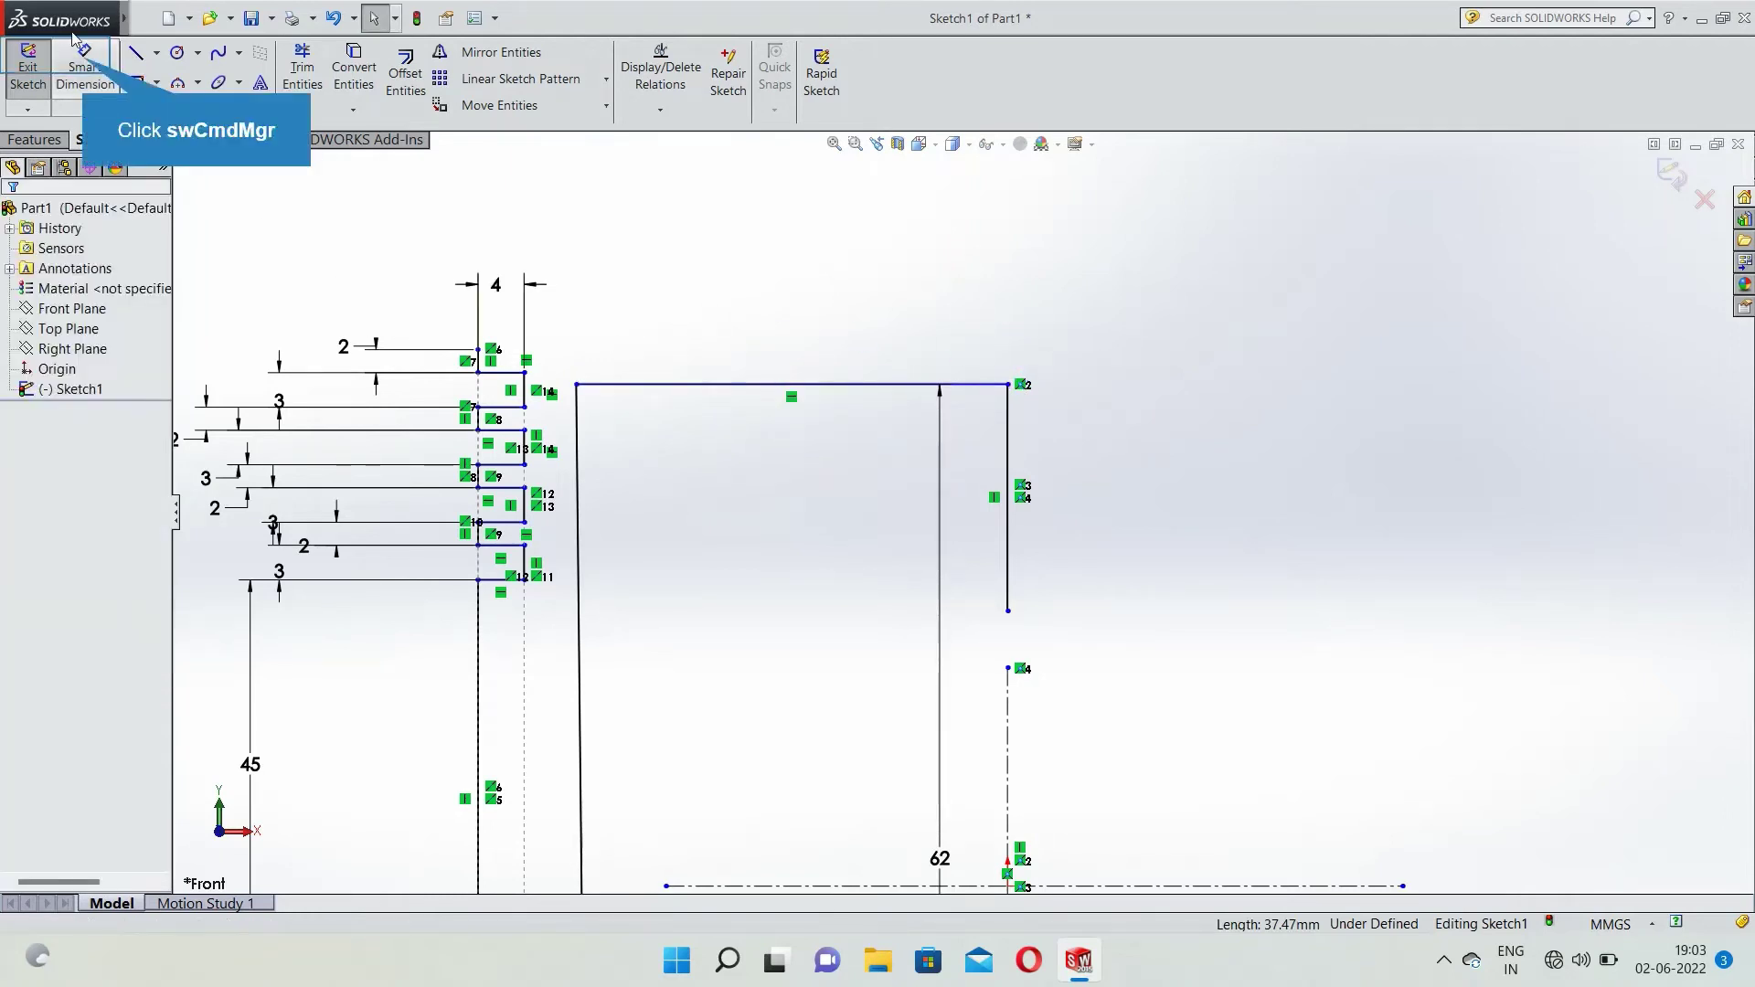
Draw a short vertical line upward from the inner top edge's centerline end and delete the old vertical line below that point.
{"action": "left_click", "coordinate": [134, 57]}
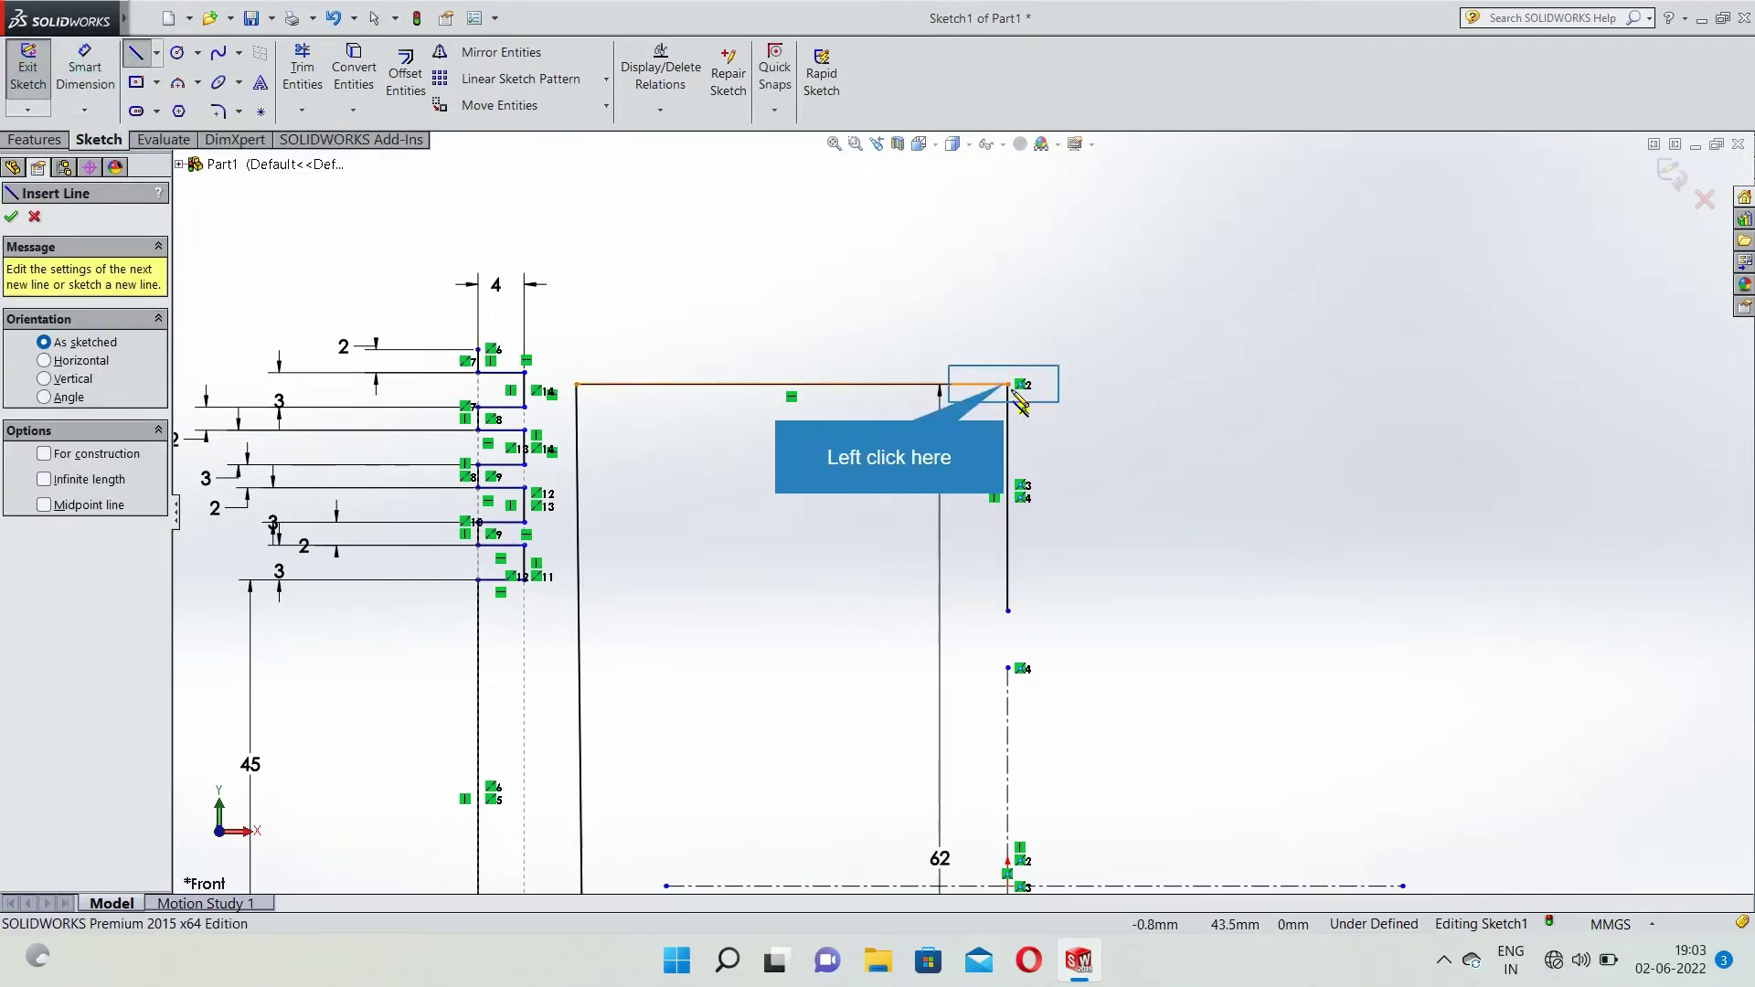
{"action": "left_click", "coordinate": [1009, 385]}
{"action": "key", "text": "Escape"}
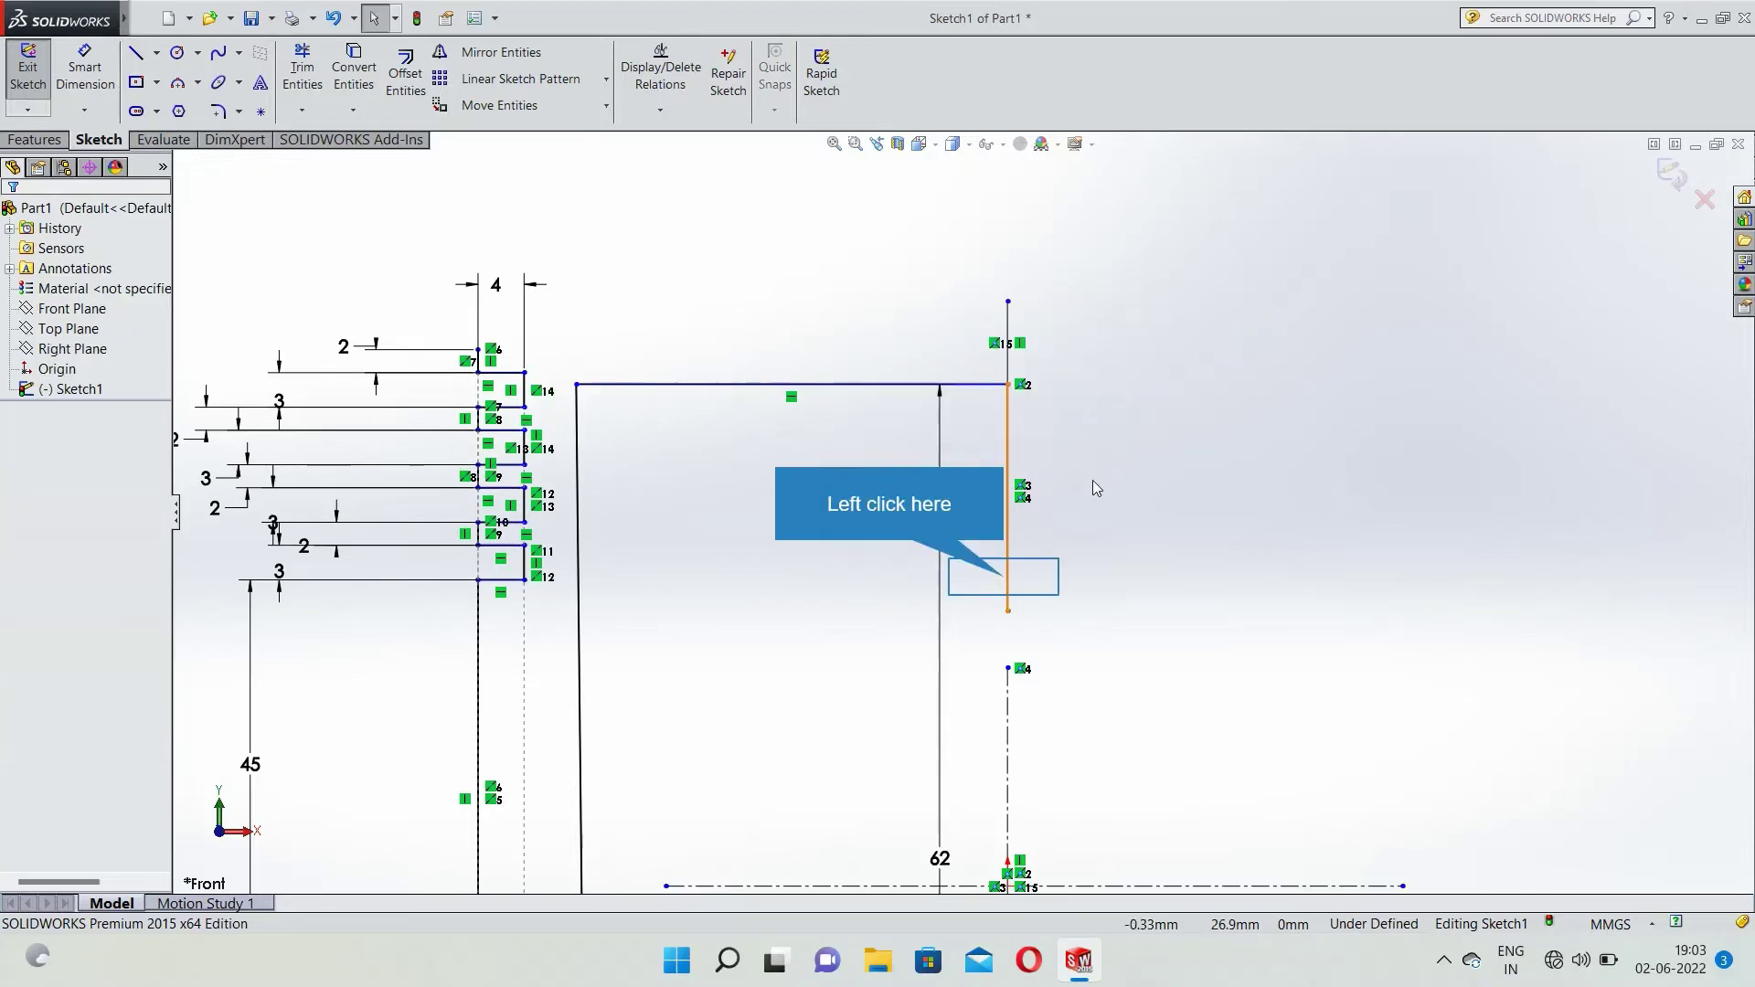
{"action": "left_click", "coordinate": [1009, 587]}
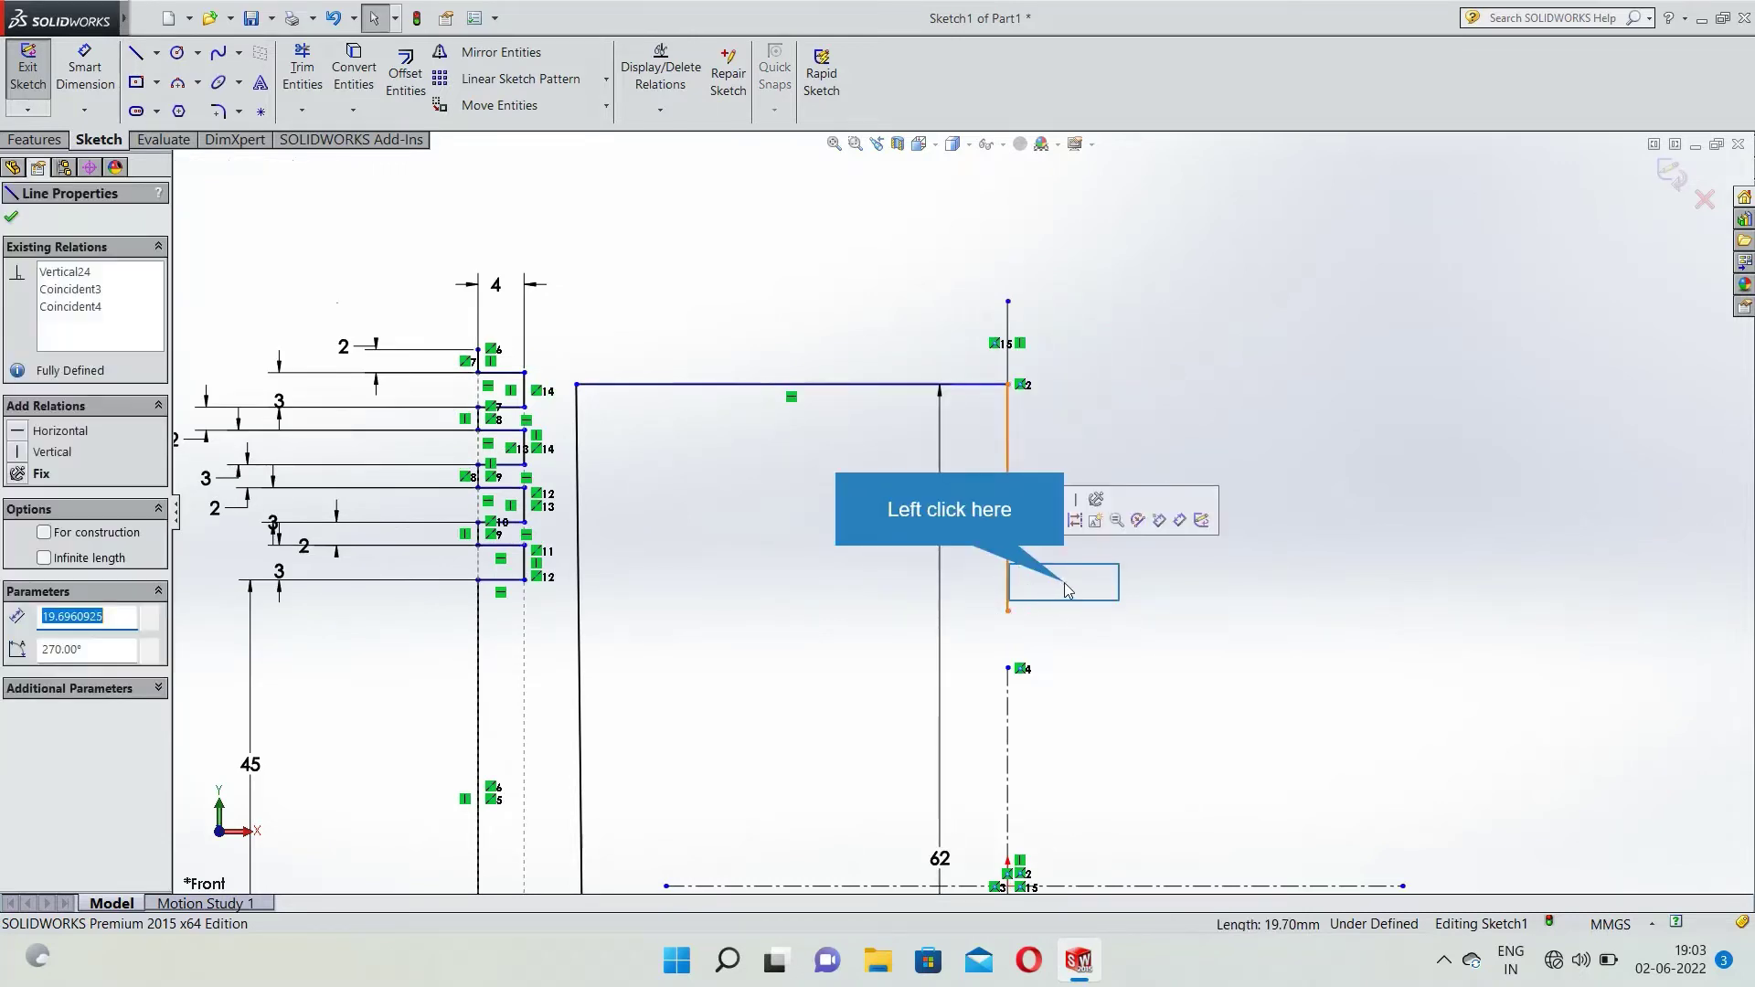
{"action": "left_click", "coordinate": [1009, 588]}
{"action": "key", "text": "Delete"}
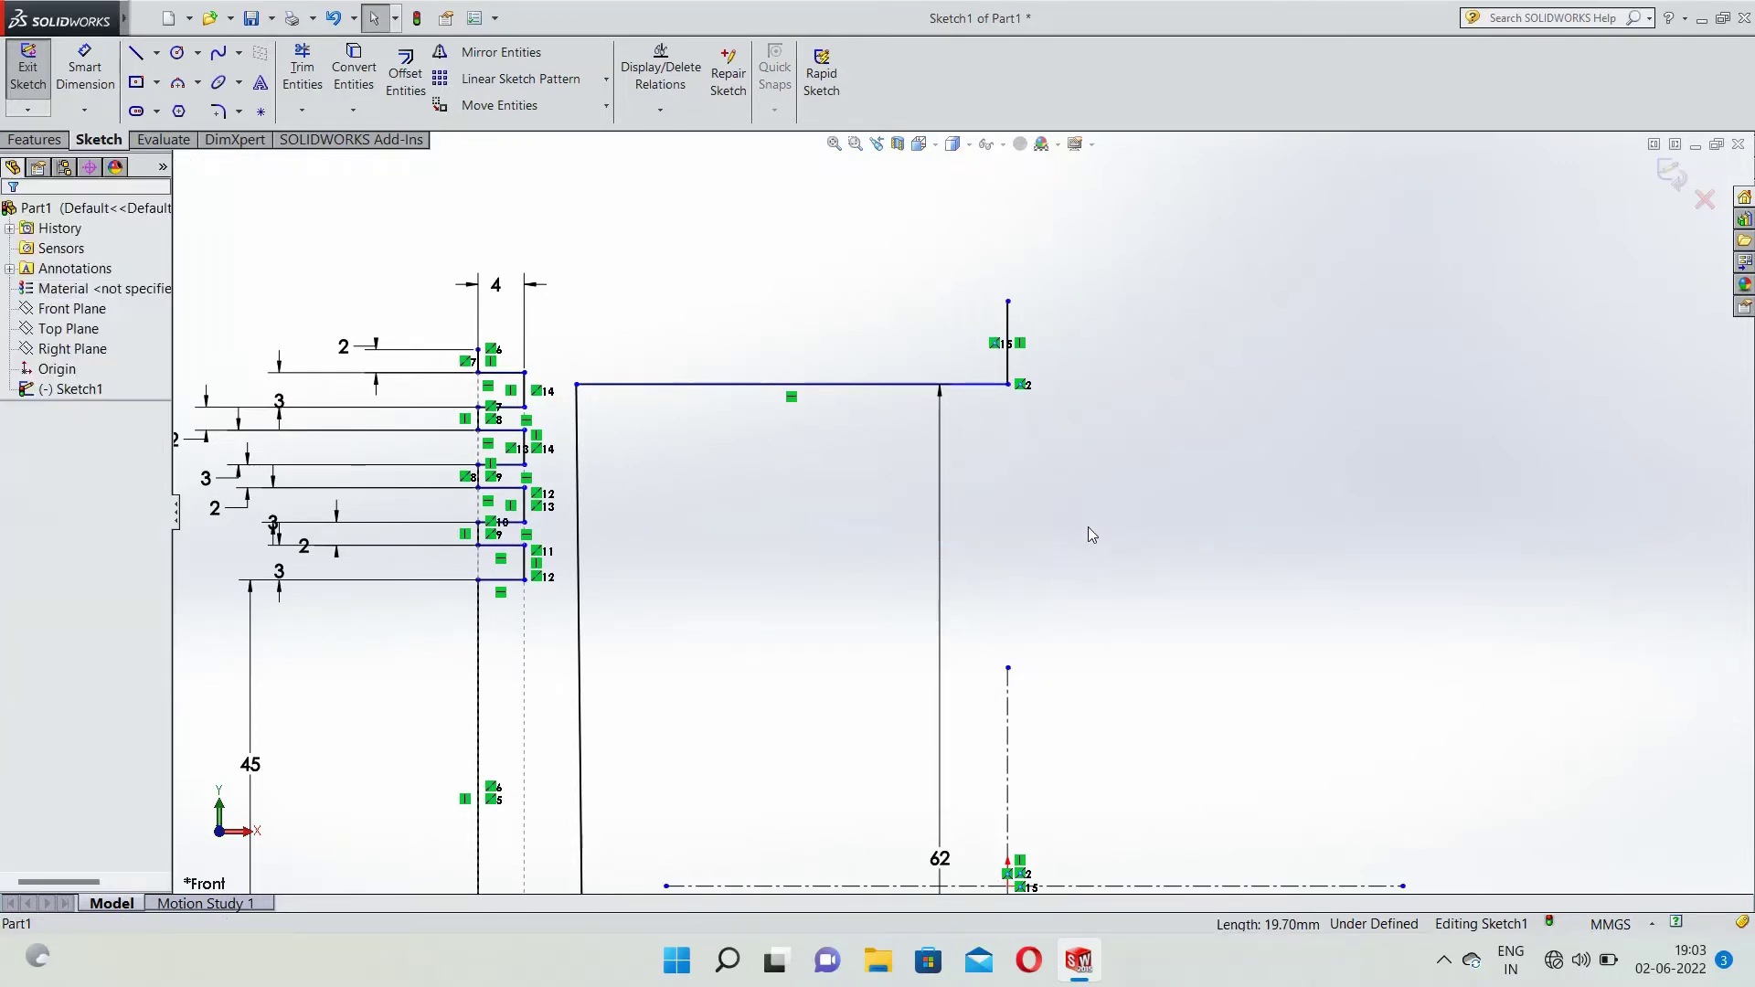
Draw a three-point arc bulging upward from the outer wall's upper end to the short vertical line's upper end, radius about 88 mm.
{"action": "scroll", "coordinate": [1115, 488], "scroll_direction": "up", "scroll_amount": 3}
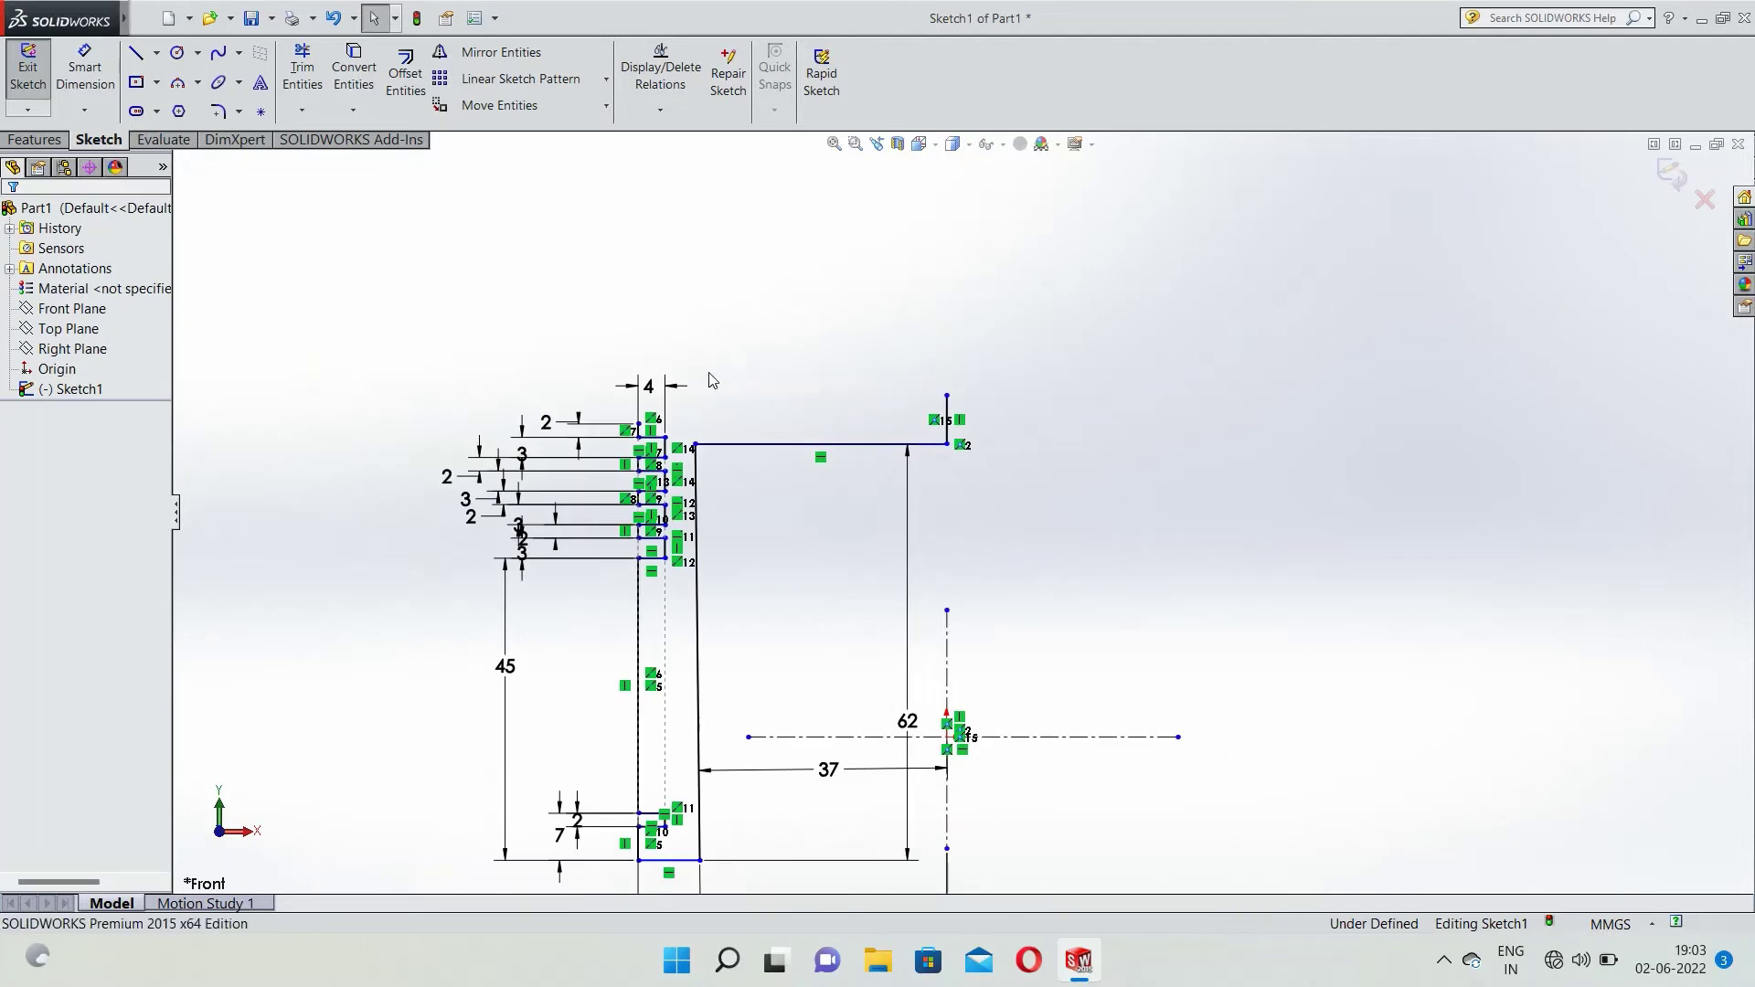
{"action": "scroll", "coordinate": [709, 380], "scroll_direction": "down", "scroll_amount": 2}
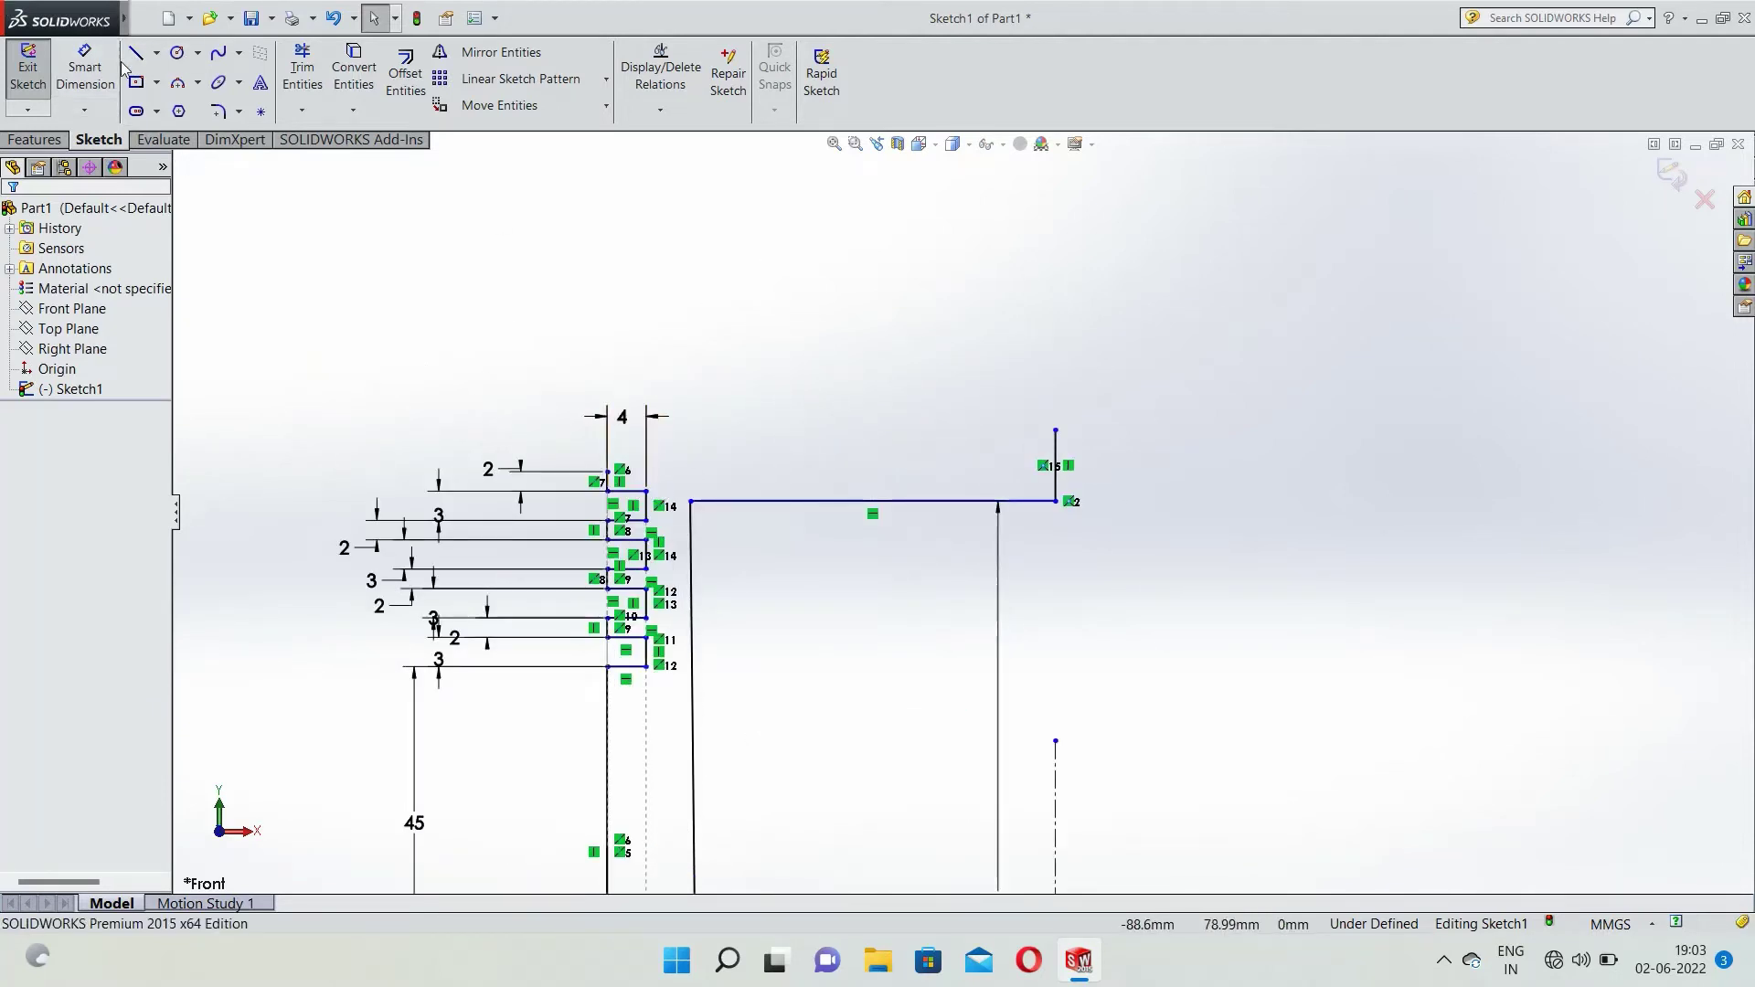
{"action": "left_click", "coordinate": [177, 83]}
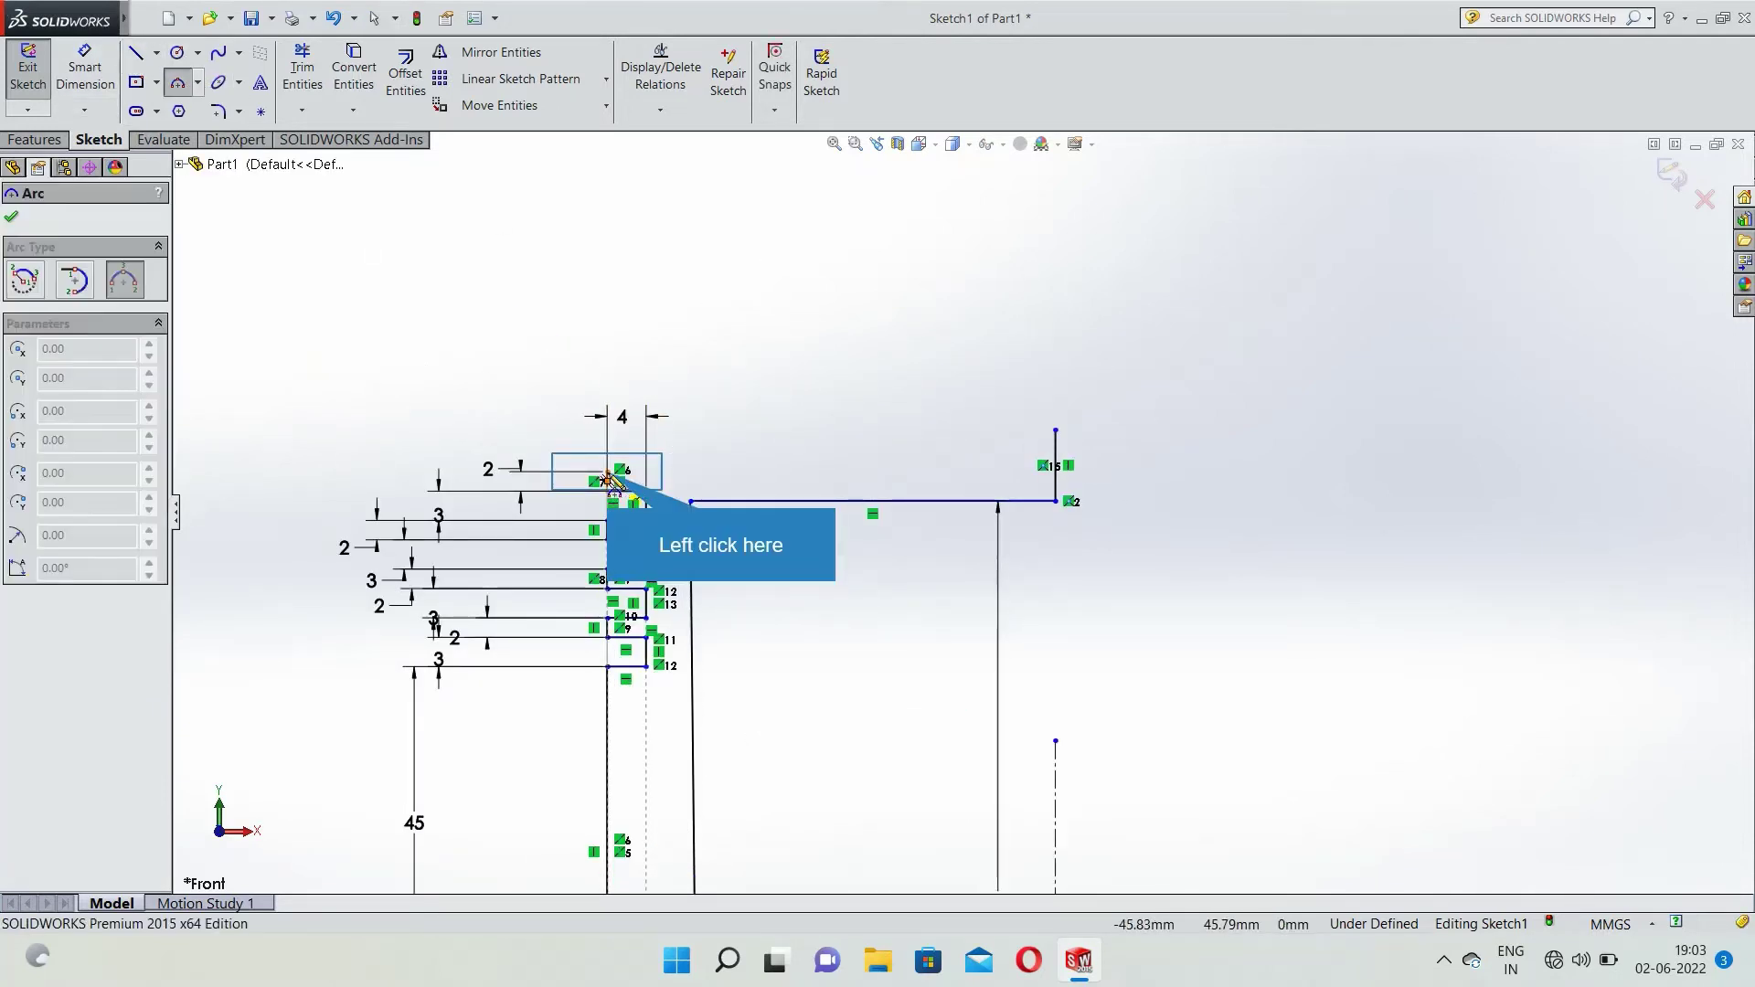
{"action": "left_click", "coordinate": [608, 473]}
{"action": "left_click", "coordinate": [1056, 429]}
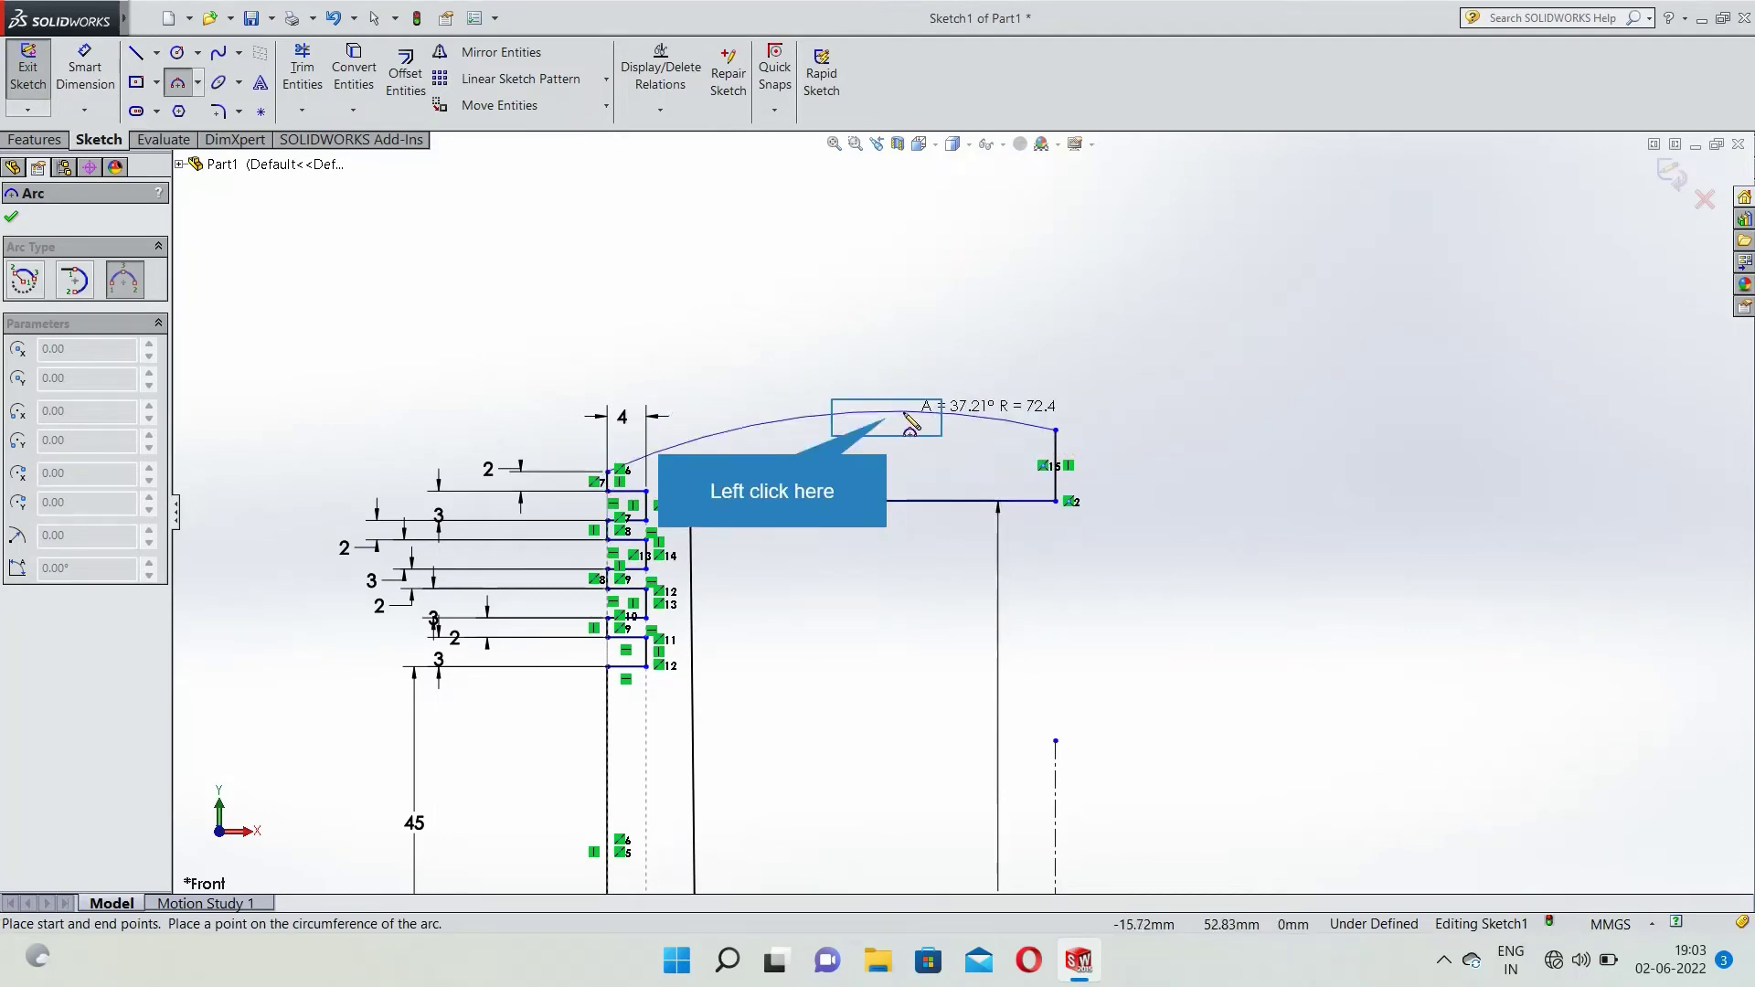
{"action": "left_click", "coordinate": [905, 419]}
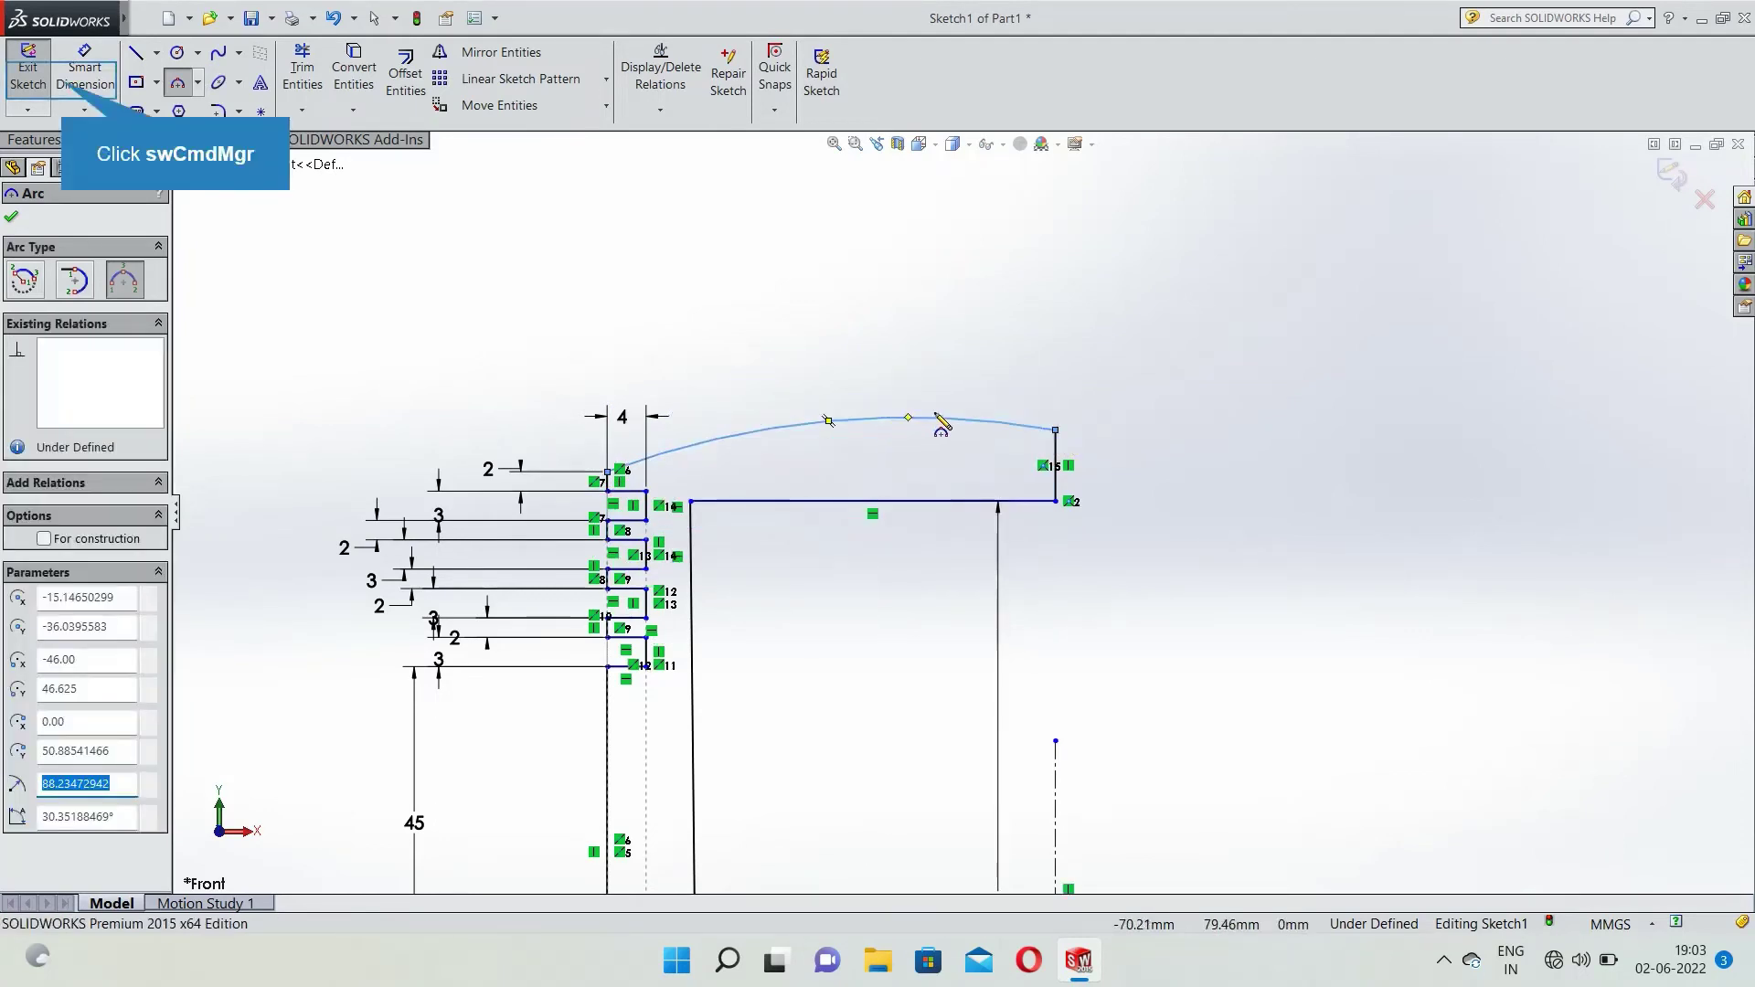
Dimension the domed crown arc's radius at 189 mm.
{"action": "left_click", "coordinate": [85, 73]}
{"action": "left_click", "coordinate": [864, 421]}
{"action": "left_click", "coordinate": [880, 373]}
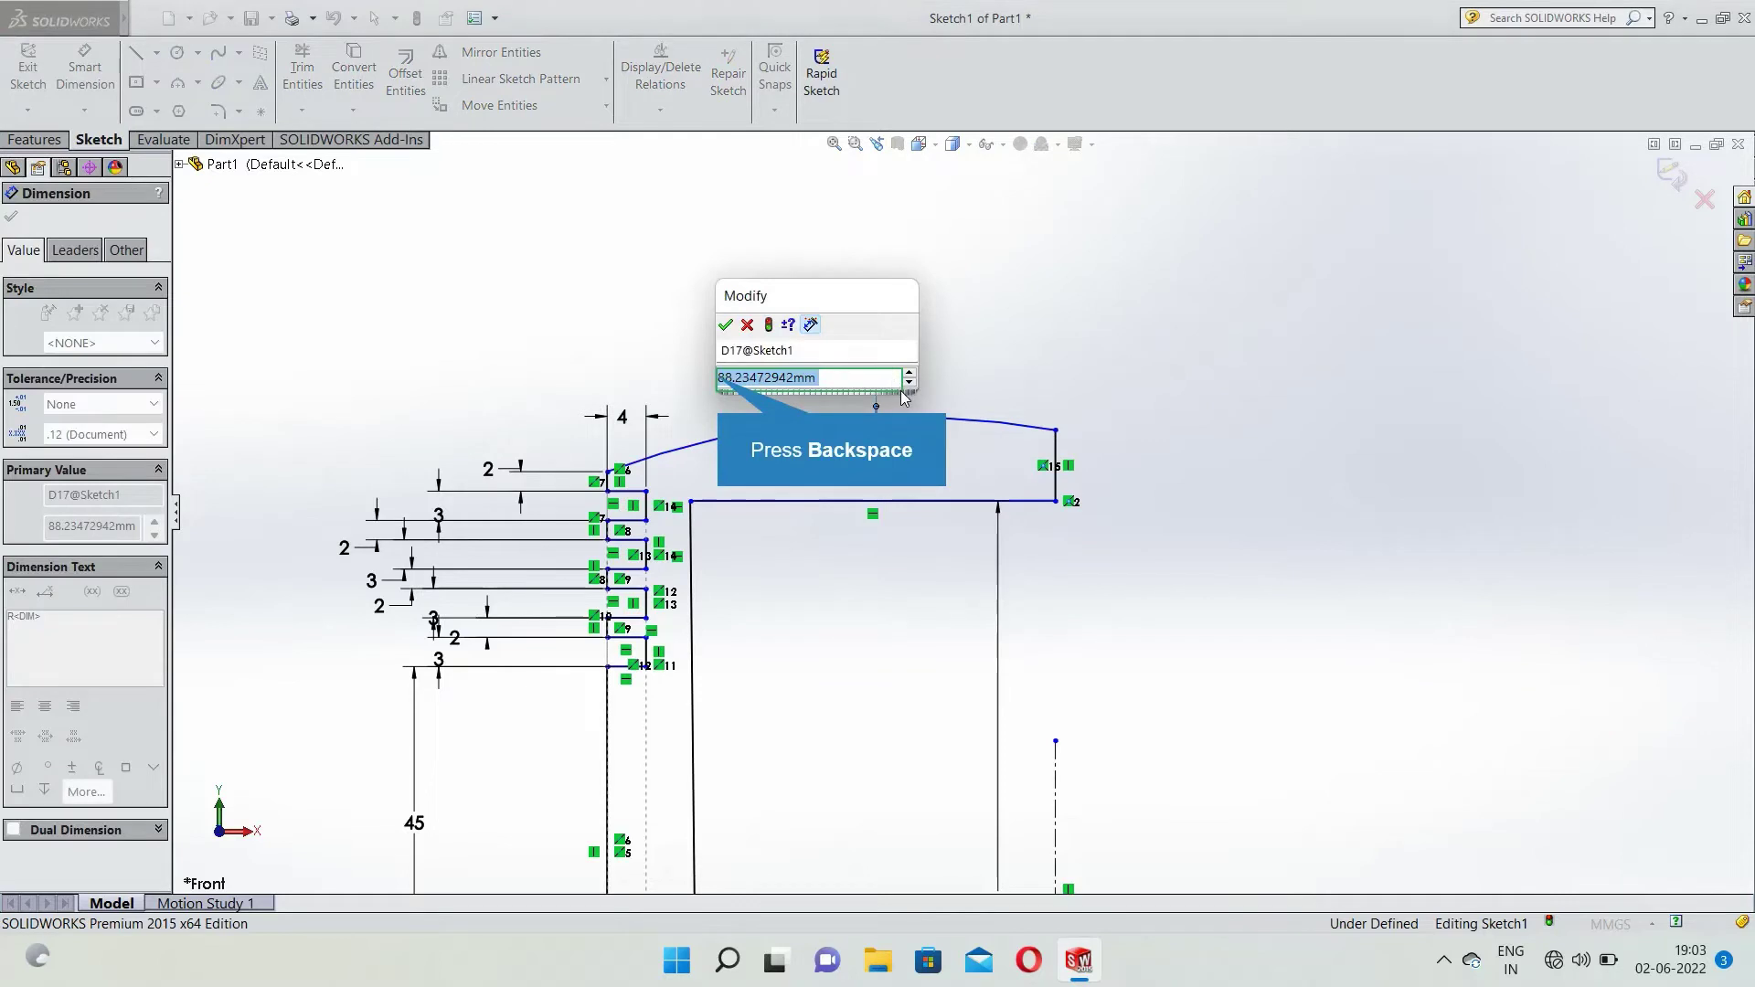
{"action": "key", "text": "BackSpace"}
{"action": "type", "text": "189"}
{"action": "key", "text": "Return"}
{"action": "left_click", "coordinate": [1309, 416]}
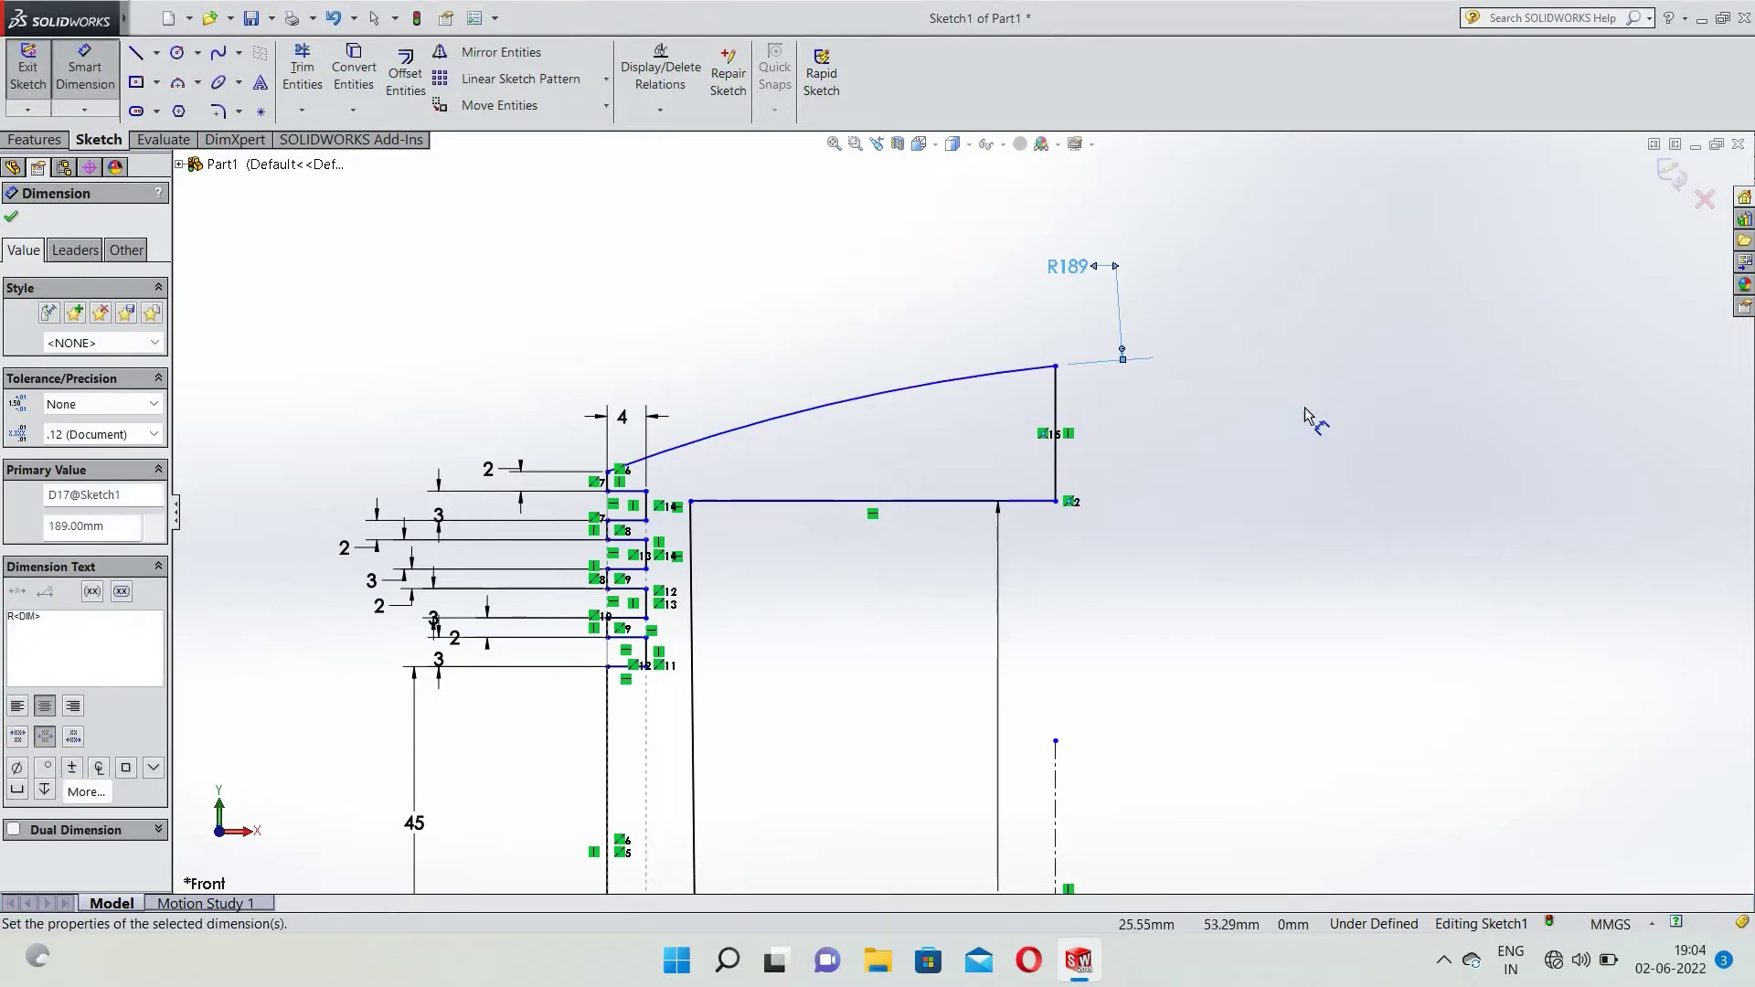
{"action": "scroll", "coordinate": [1305, 416], "scroll_direction": "up", "scroll_amount": 3}
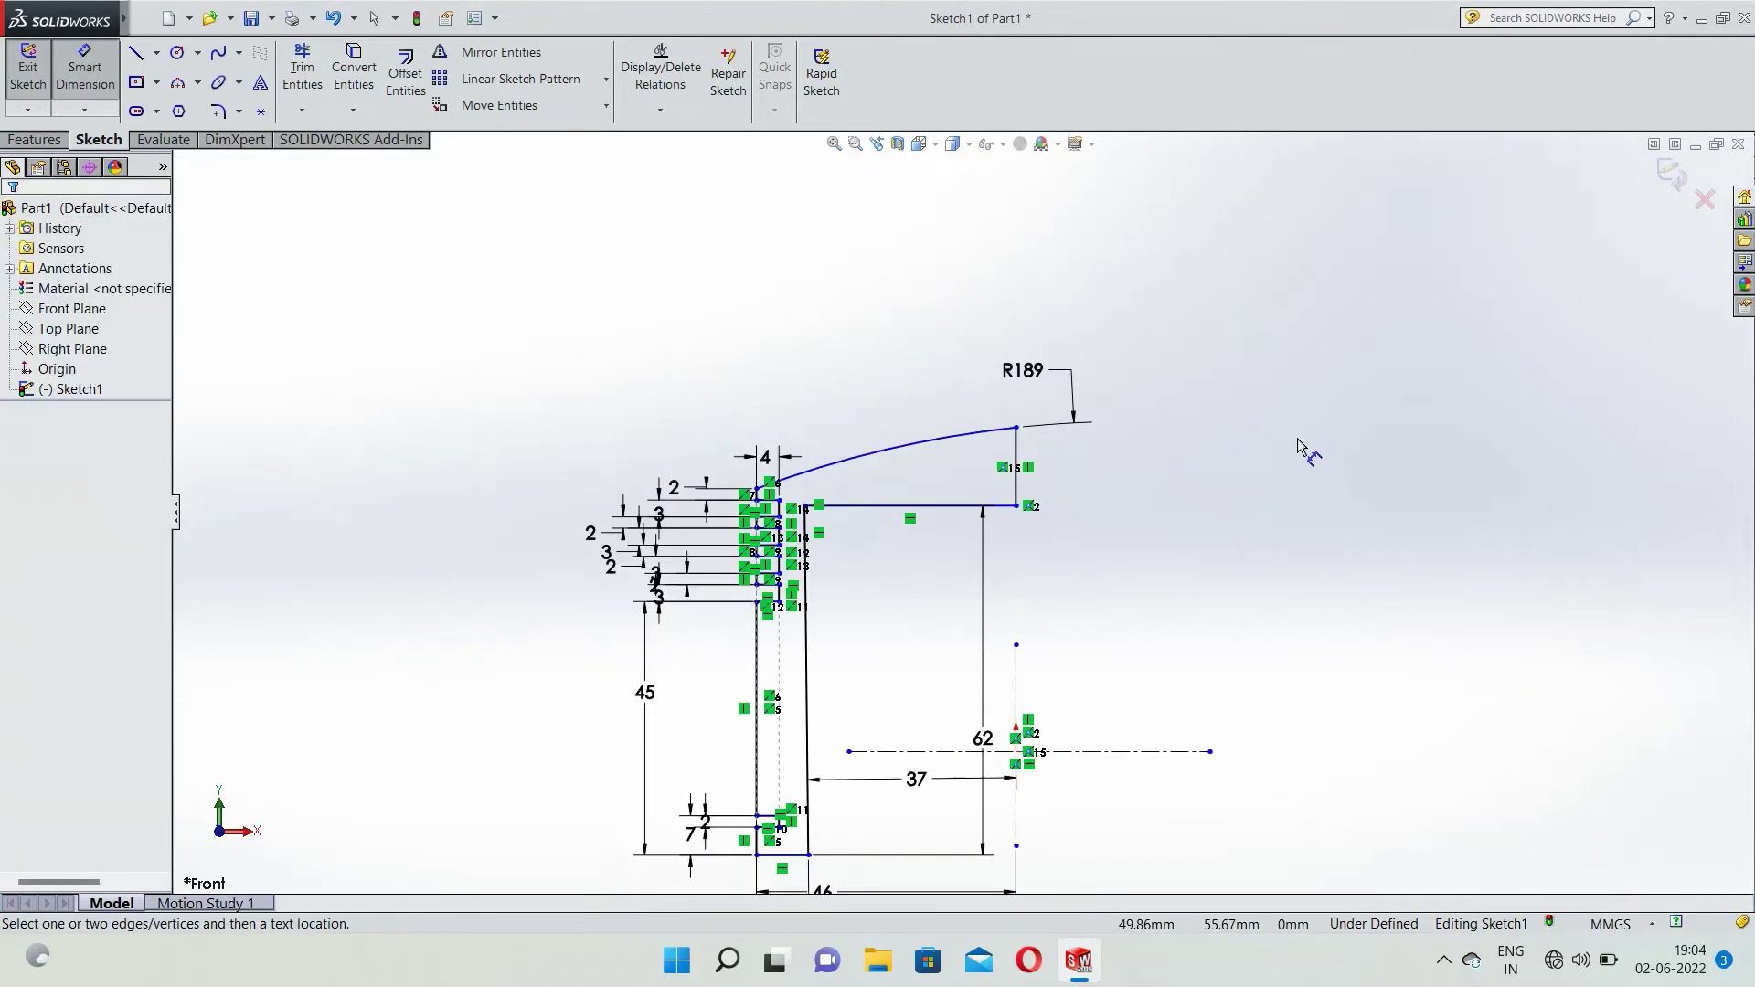
{"action": "key", "text": "Escape"}
{"action": "left_click", "coordinate": [803, 857]}
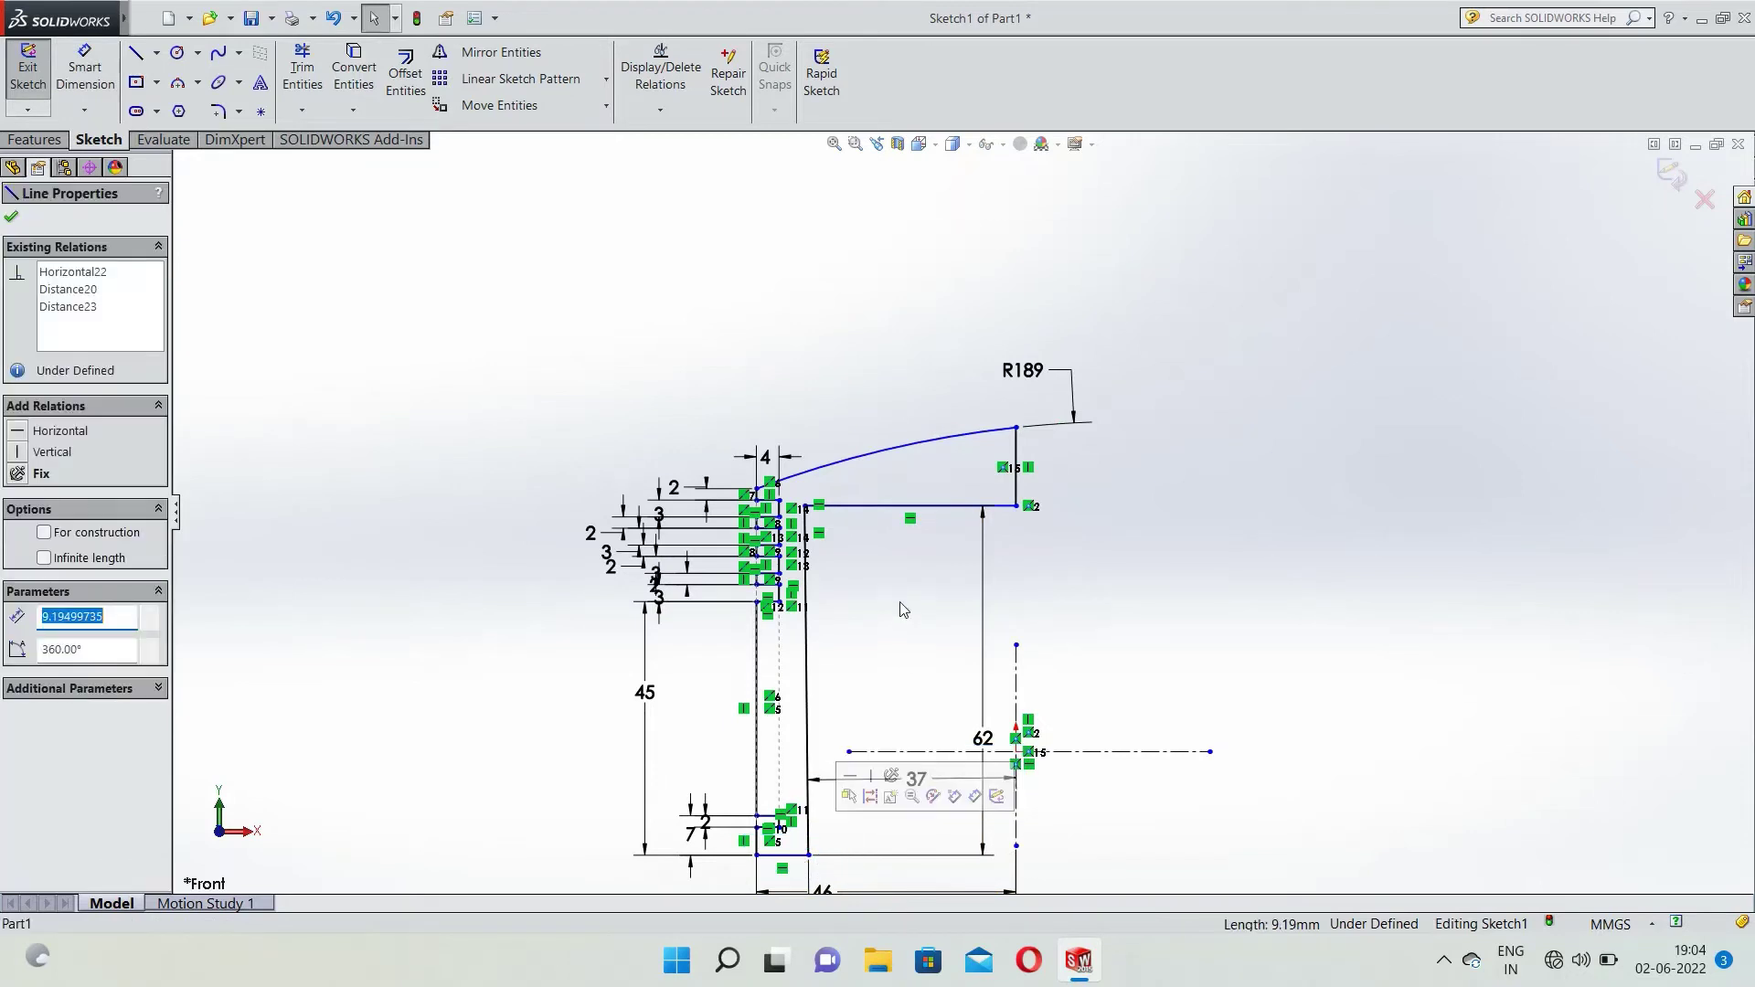
{"action": "scroll", "coordinate": [755, 594], "scroll_direction": "down", "scroll_amount": 3}
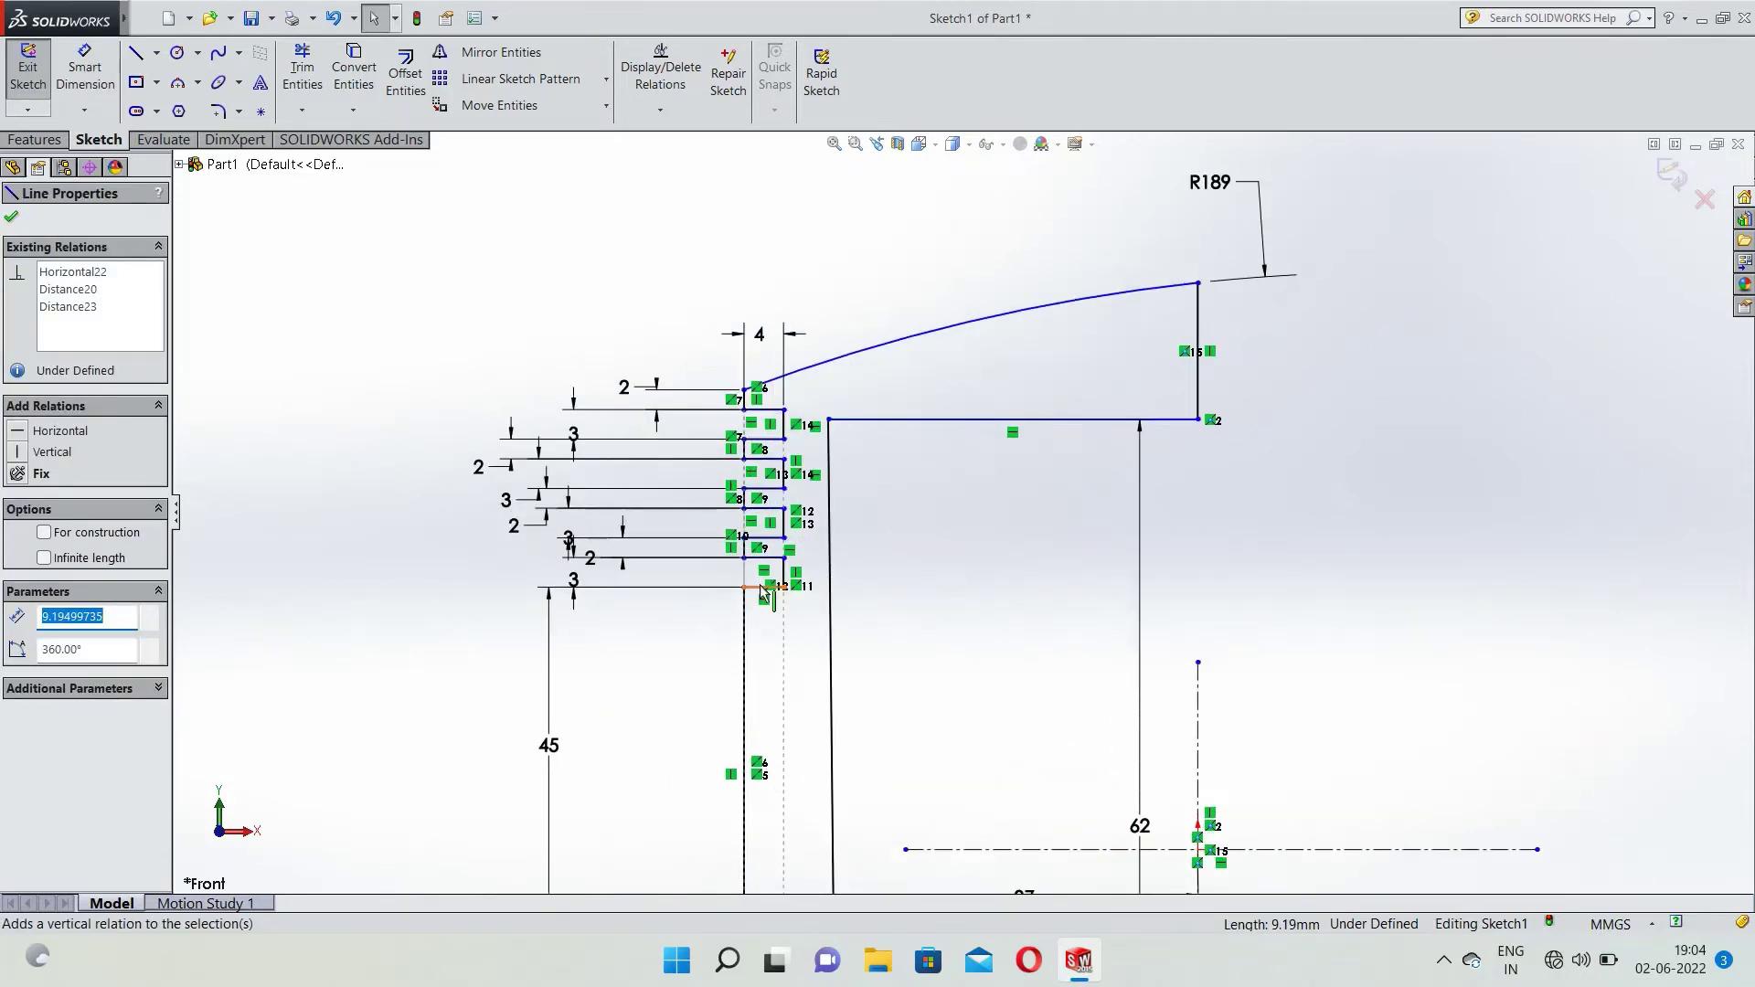
{"action": "left_click", "coordinate": [760, 587]}
{"action": "scroll", "coordinate": [760, 587], "scroll_direction": "up", "scroll_amount": 3}
{"action": "left_click", "coordinate": [876, 812], "text": "ctrl"}
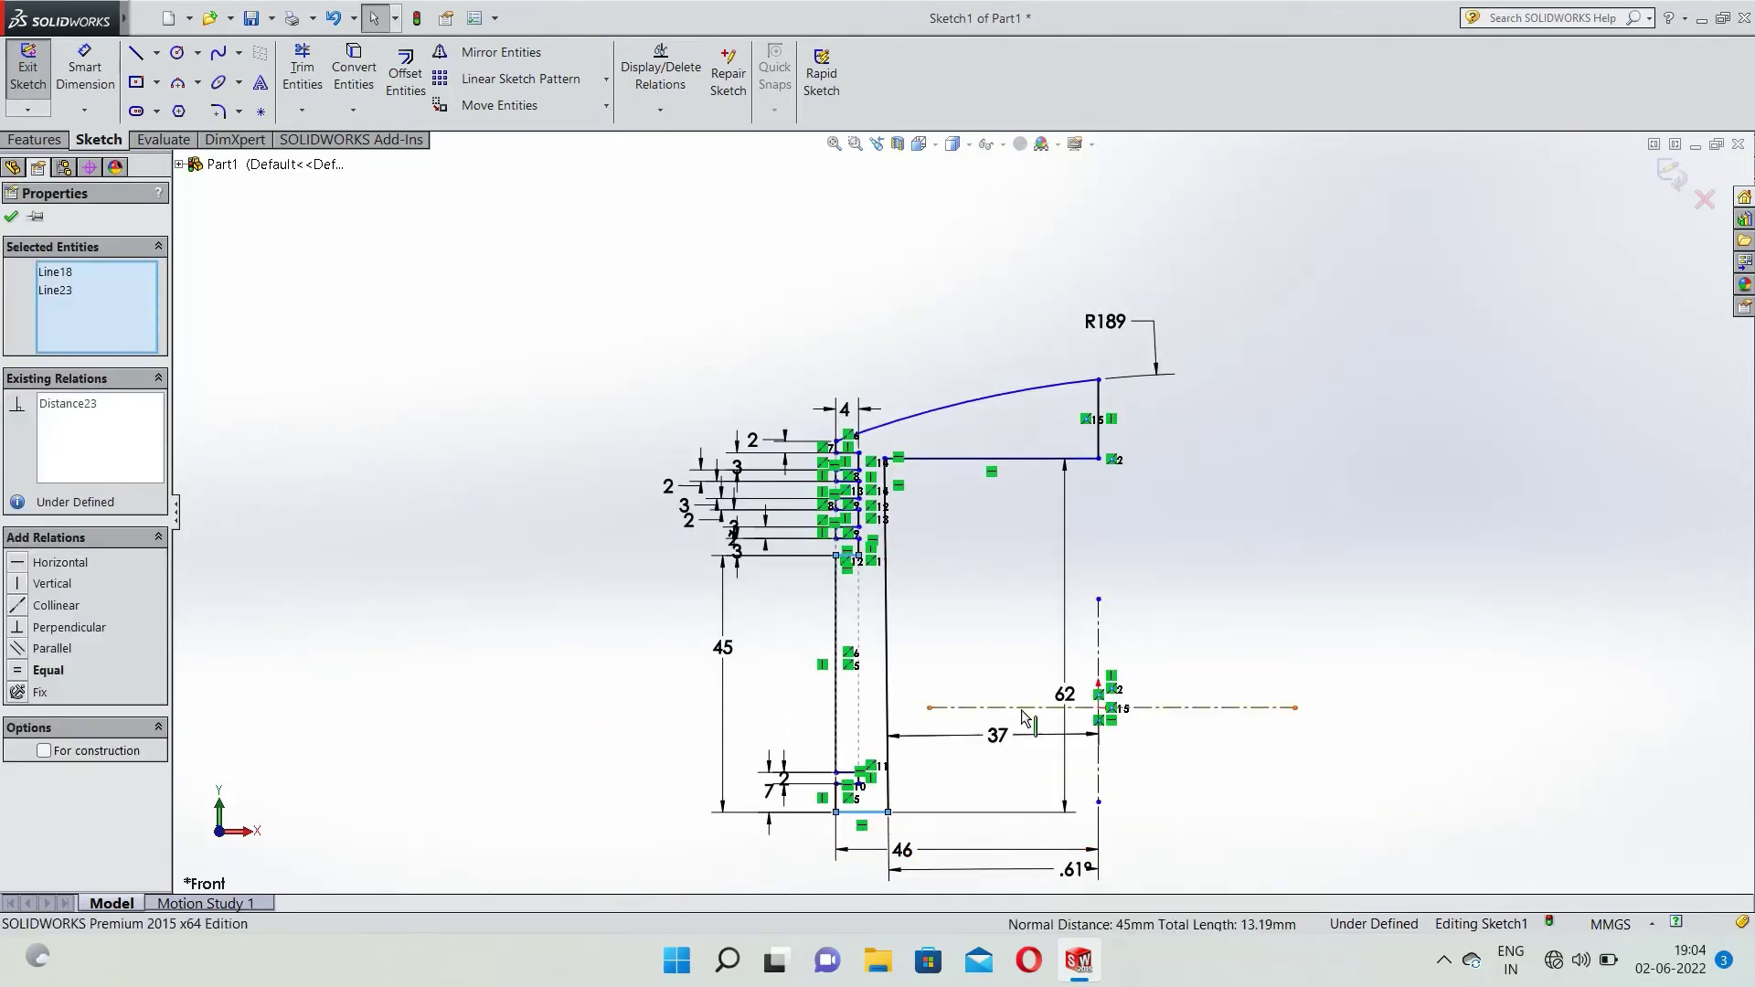
{"action": "left_click", "coordinate": [1022, 711], "text": "ctrl"}
{"action": "left_click", "coordinate": [947, 756]}
Make the lower groove's upper edge and the lowest ring groove's bottom edge symmetric about the horizontal centerline.
{"action": "scroll", "coordinate": [921, 751], "scroll_direction": "down", "scroll_amount": 2}
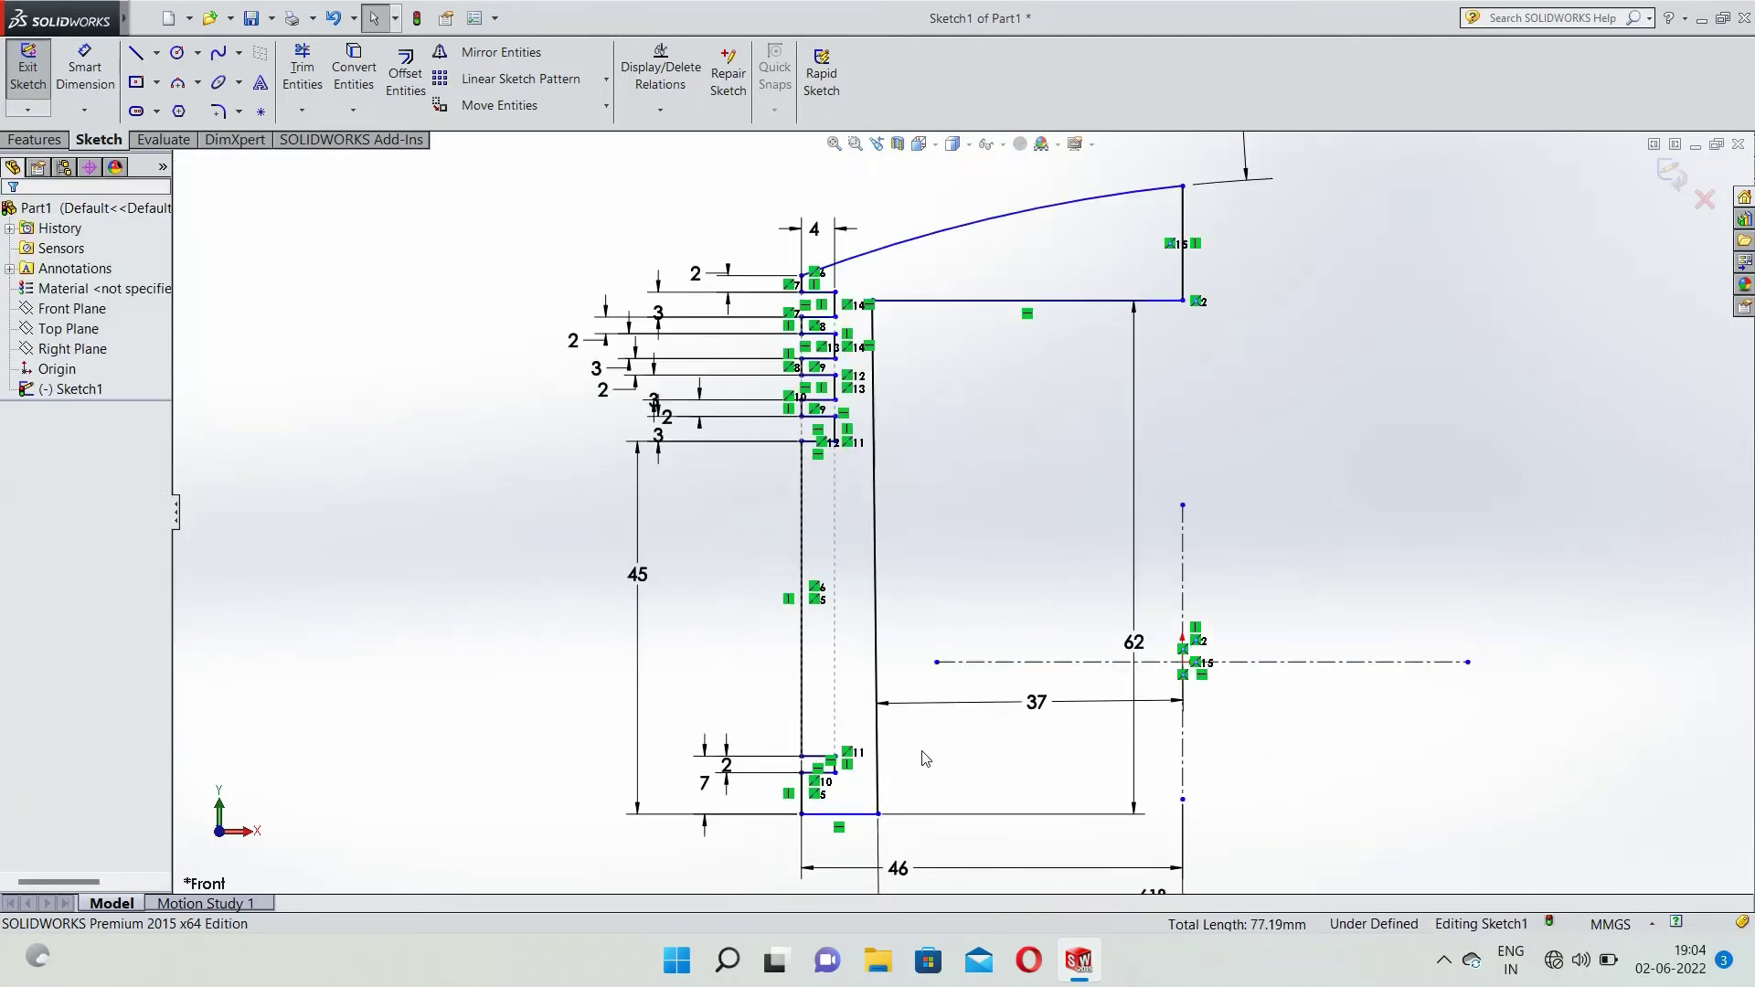
{"action": "scroll", "coordinate": [921, 758], "scroll_direction": "down", "scroll_amount": 1}
{"action": "left_click", "coordinate": [804, 744]}
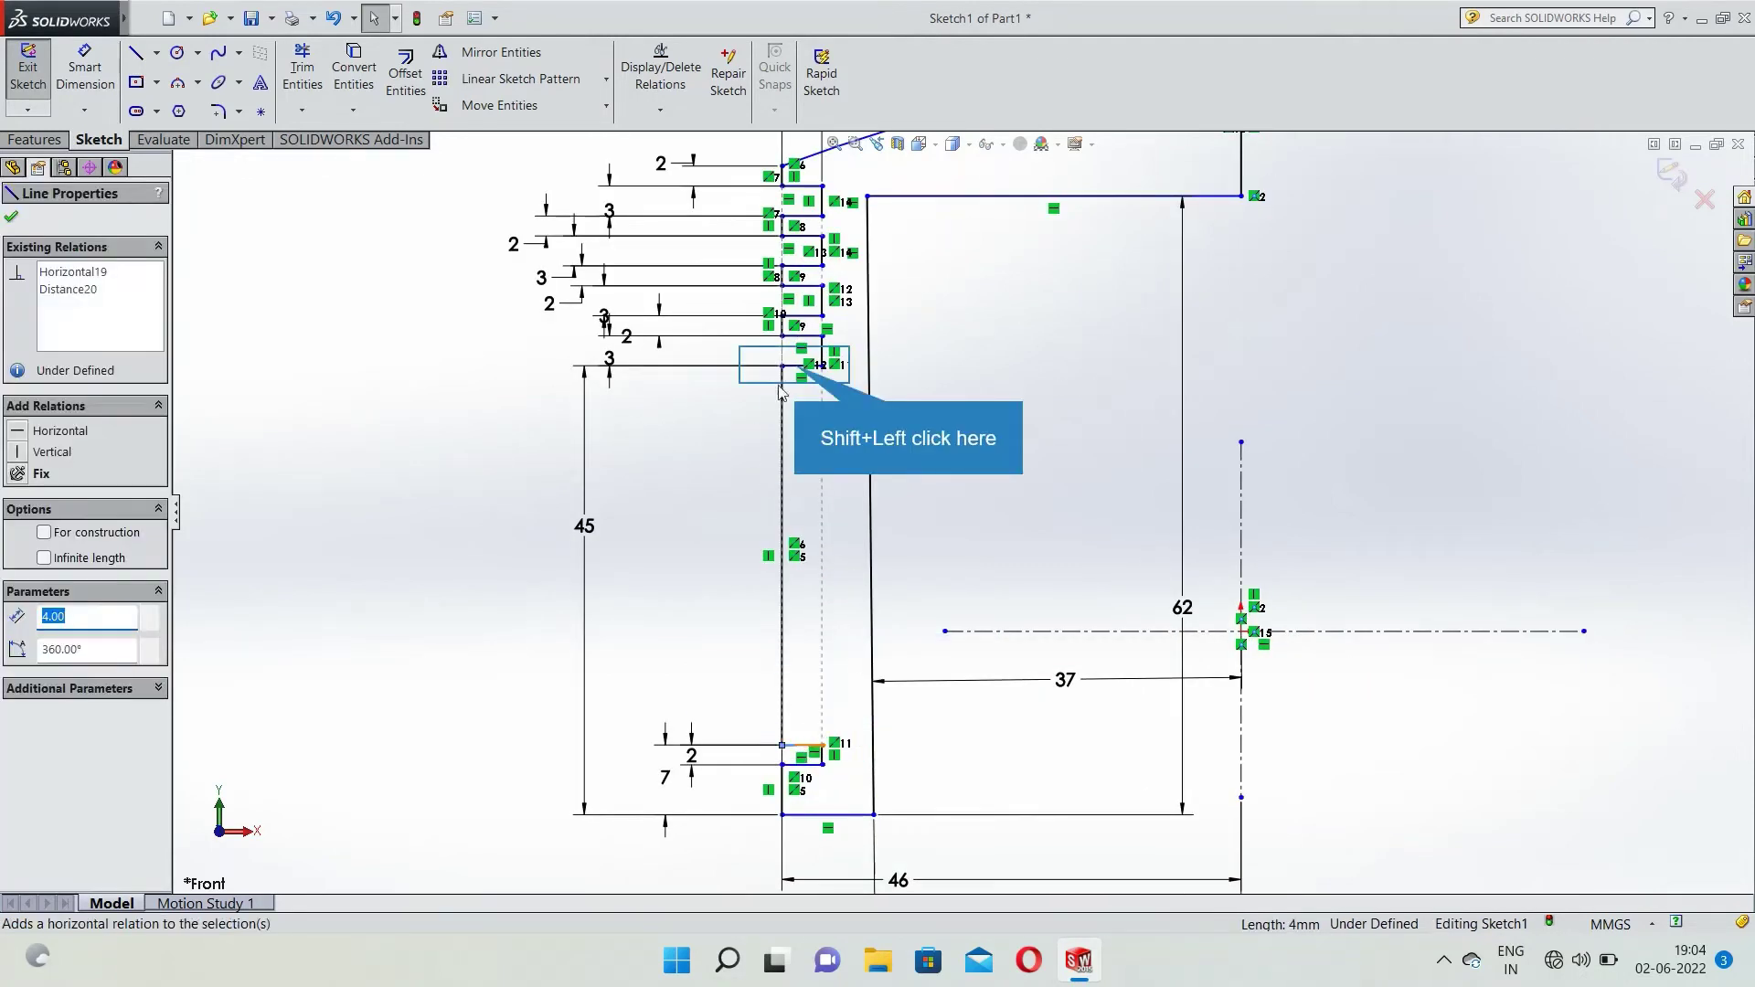
{"action": "left_click", "coordinate": [798, 365], "text": "shift"}
{"action": "left_click", "coordinate": [1097, 631], "text": "shift"}
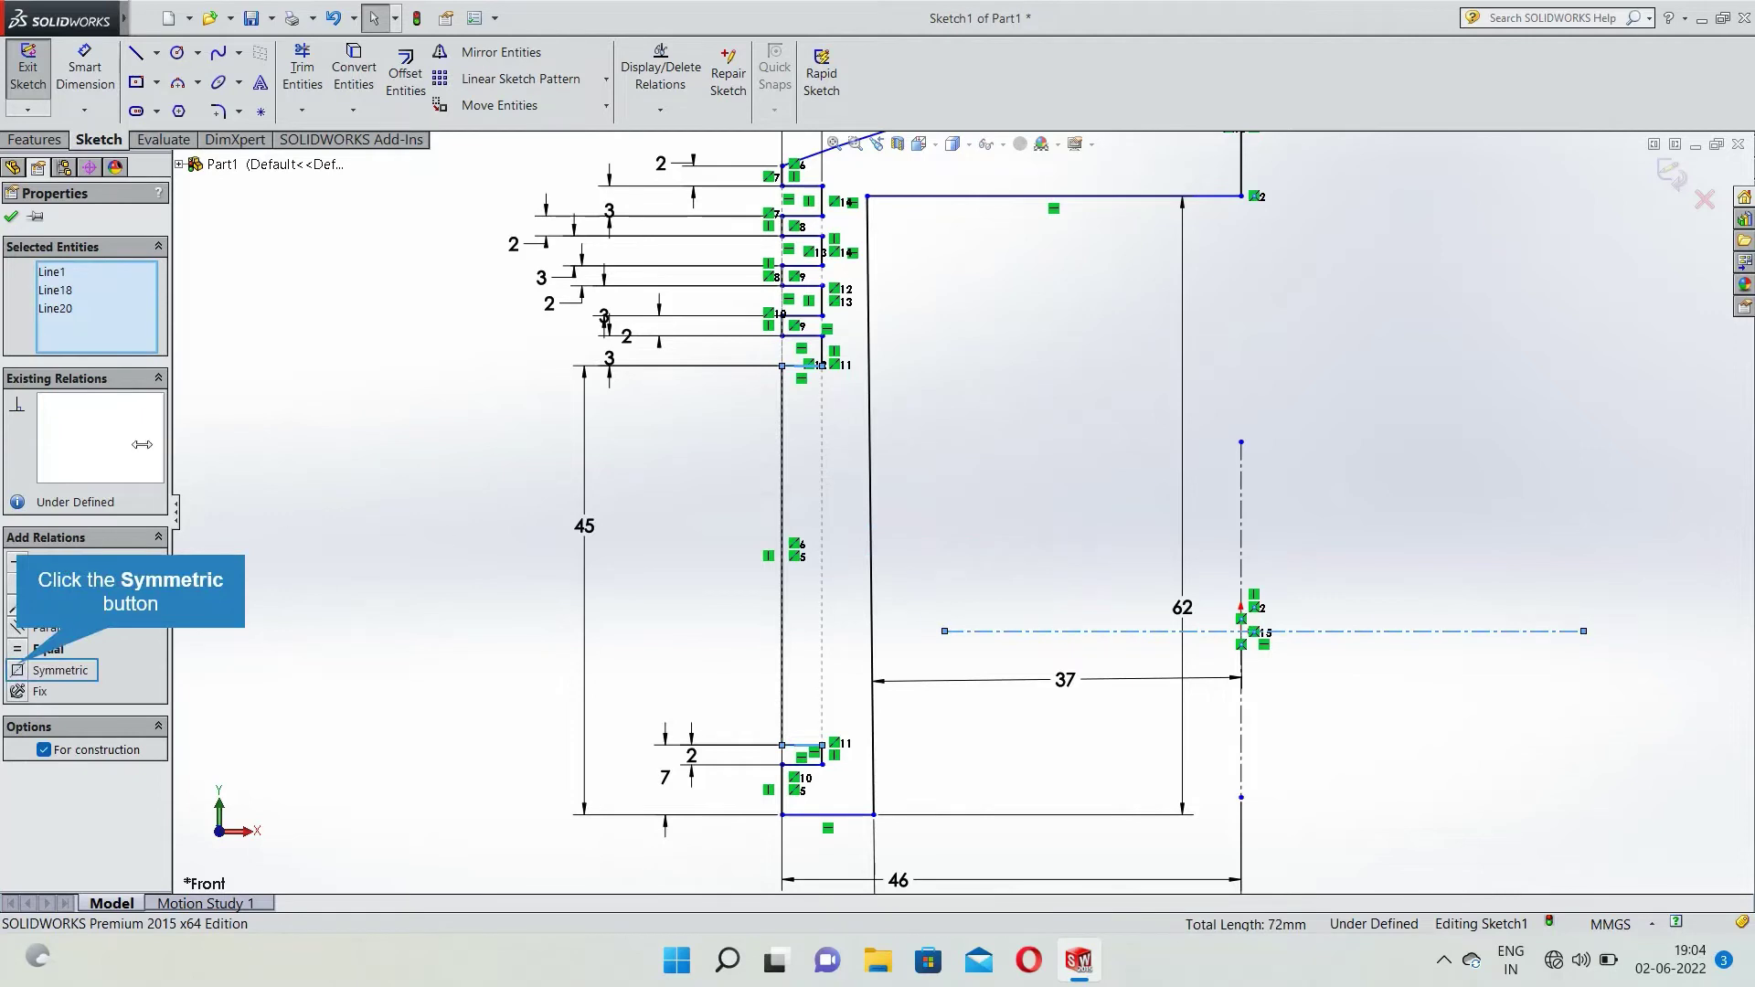
{"action": "left_click", "coordinate": [18, 672]}
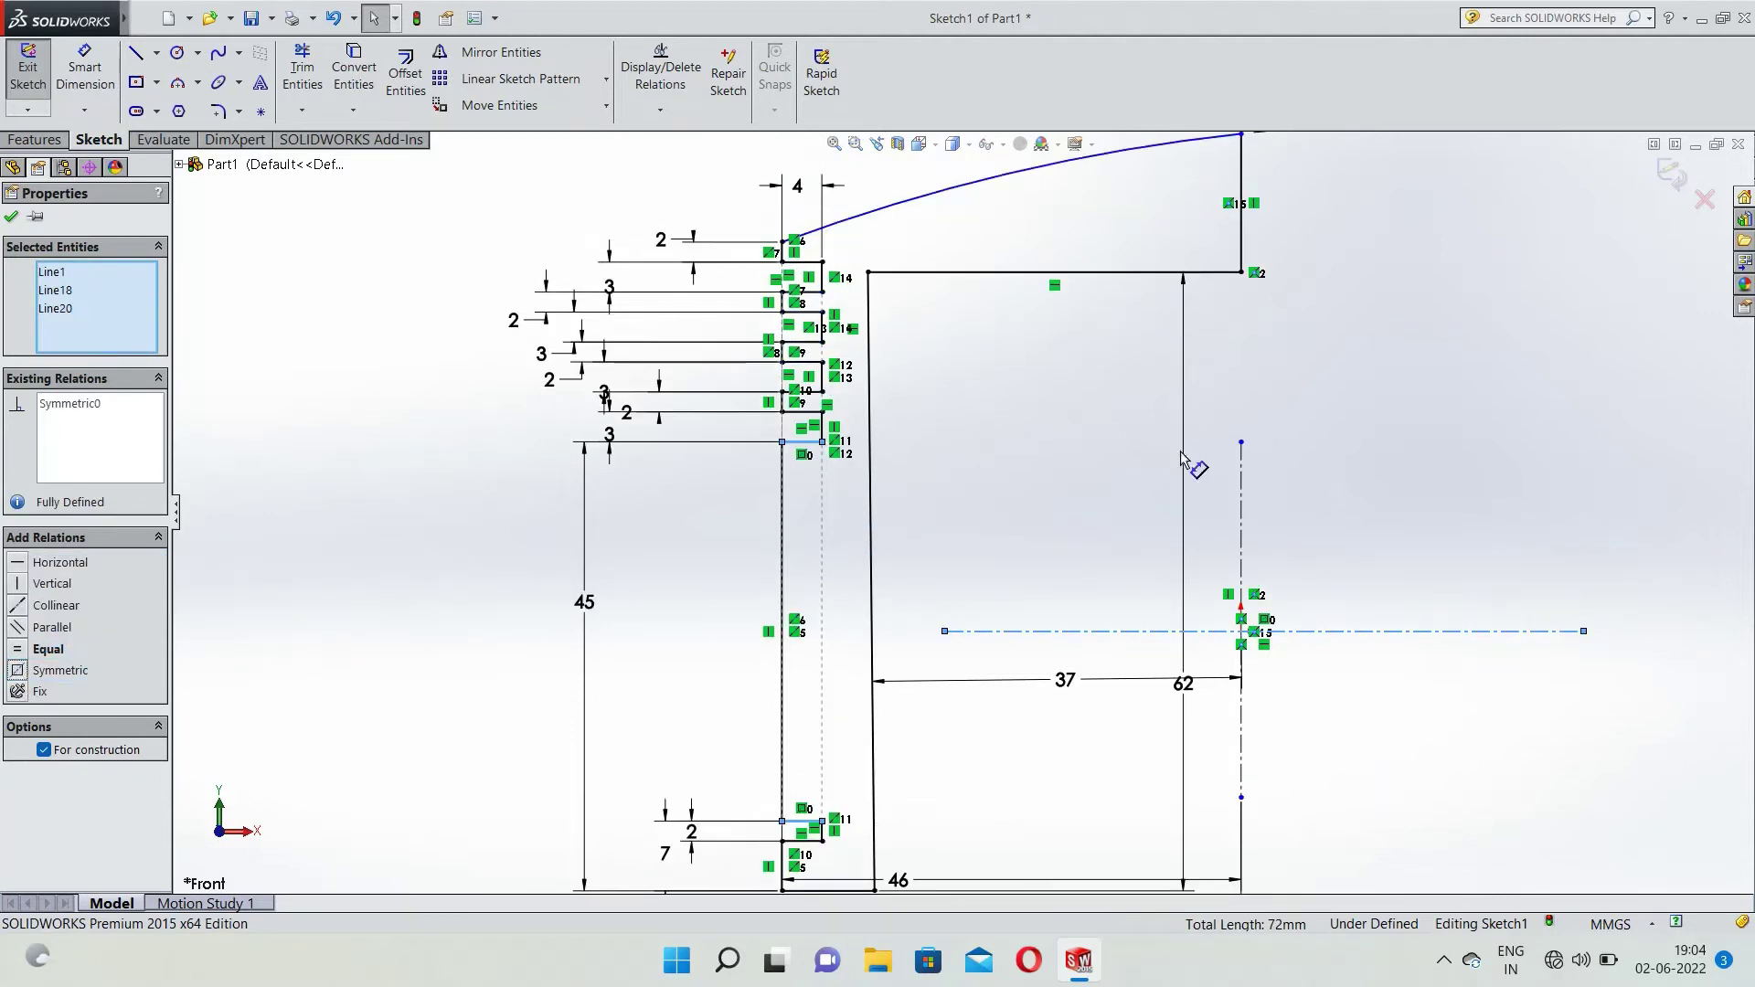
{"action": "left_click", "coordinate": [1277, 485]}
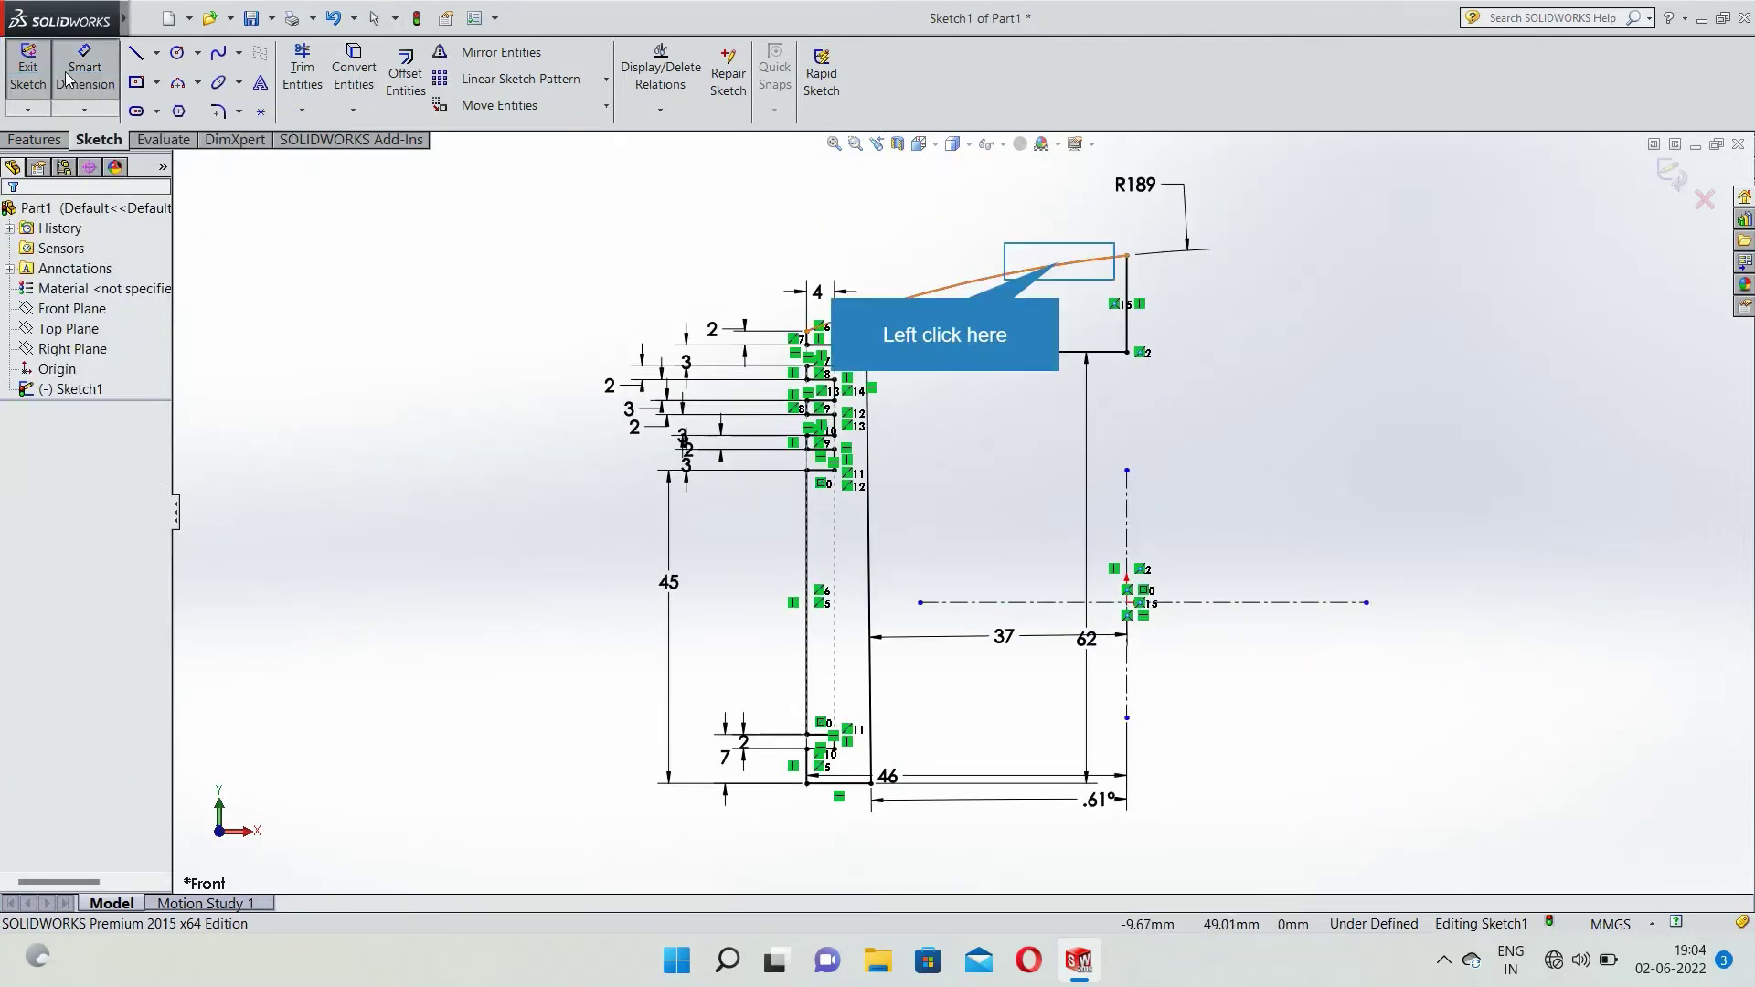
{"action": "left_click", "coordinate": [1068, 267]}
{"action": "left_click", "coordinate": [1075, 355]}
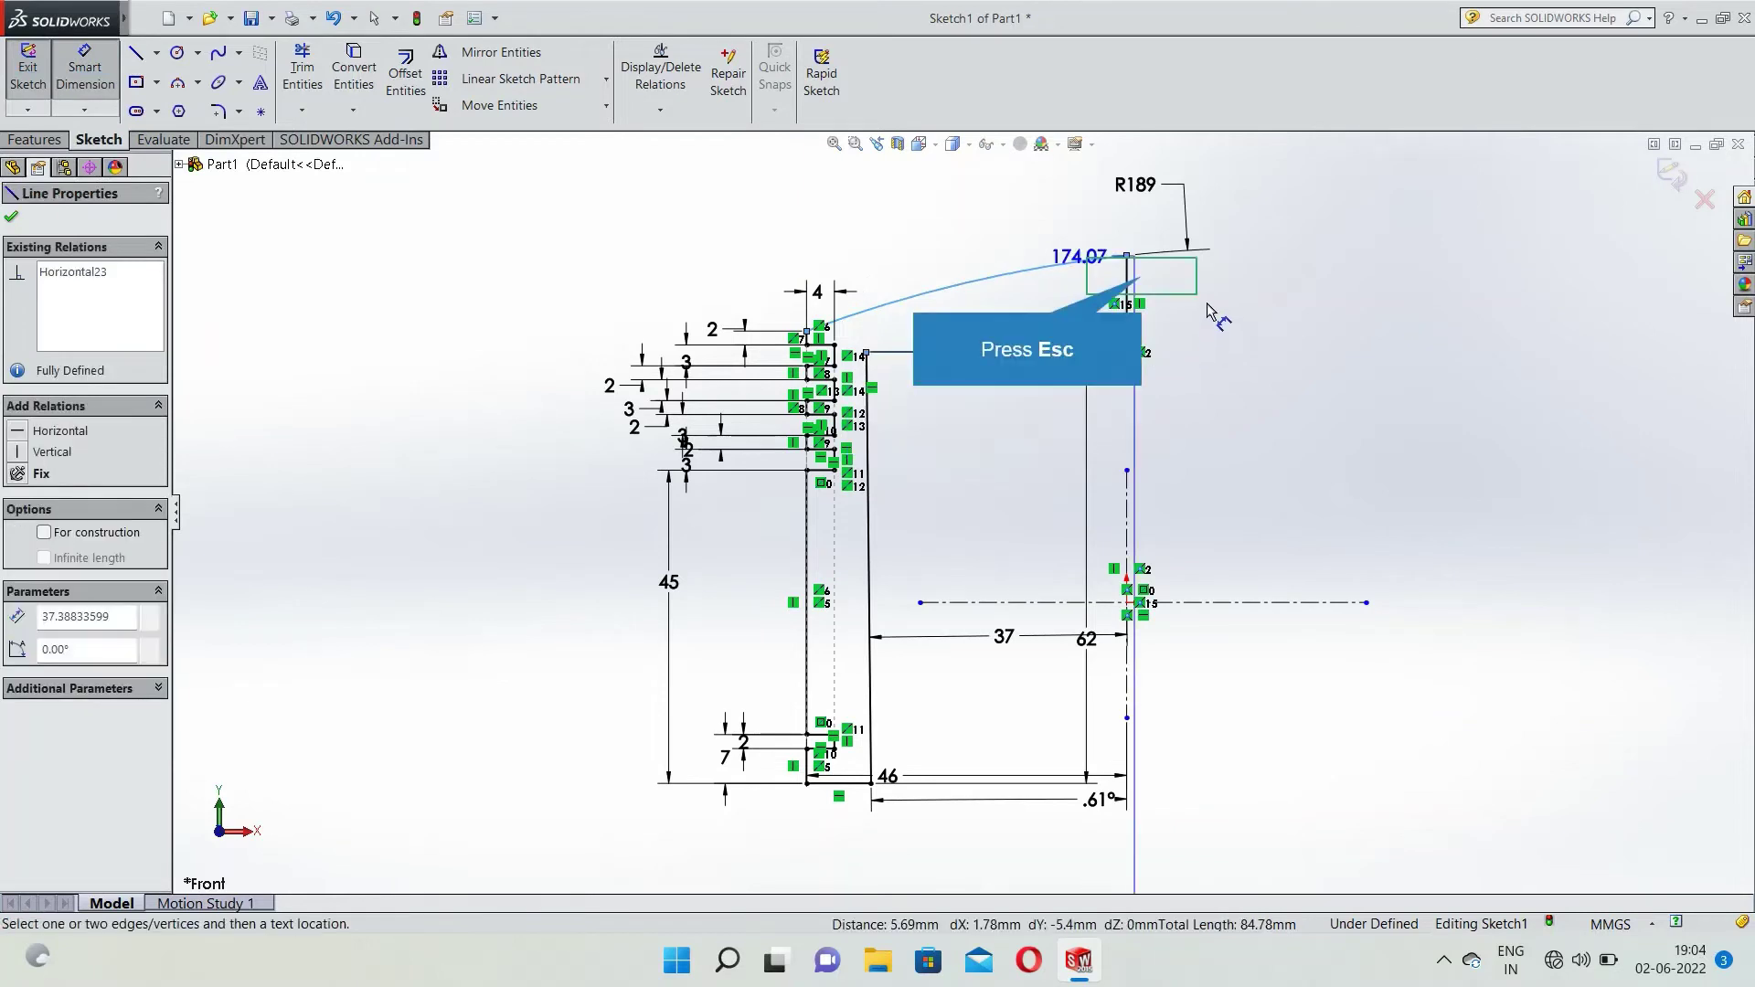
{"action": "key", "text": "Escape"}
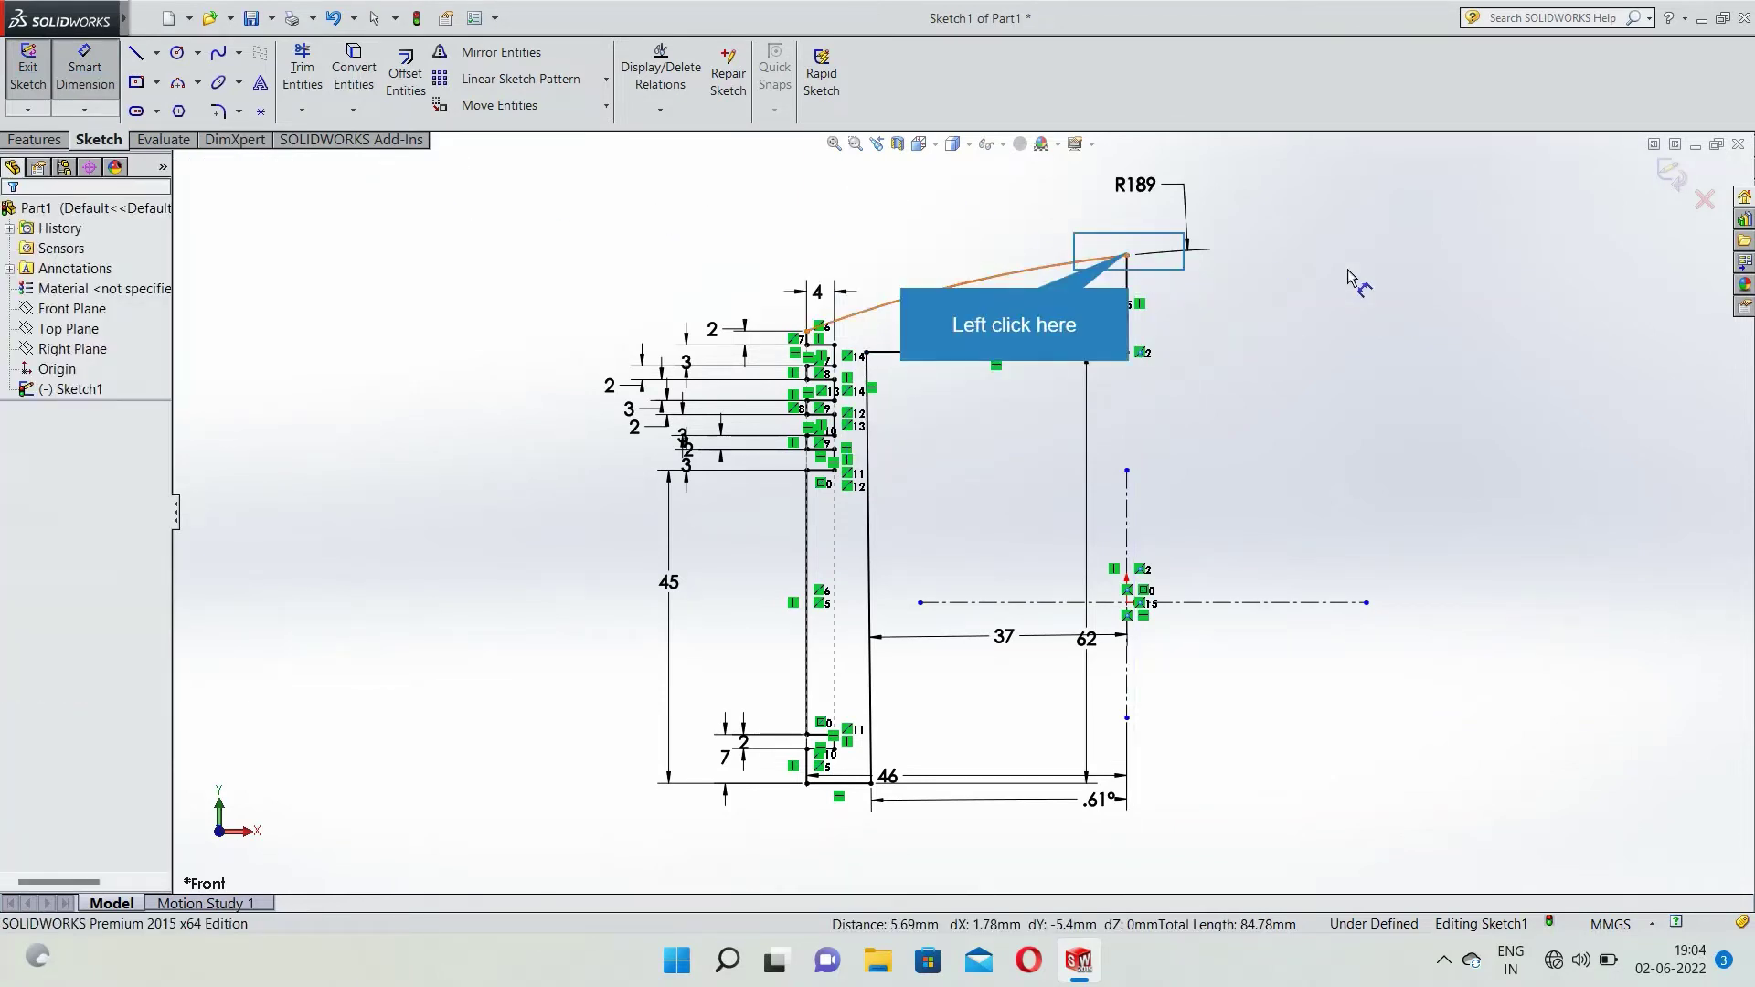
Dimension the crown's vertical thickness at the centerline, between the arc's end and the inner top edge, at 10 mm.
{"action": "left_click", "coordinate": [1128, 257]}
{"action": "left_click", "coordinate": [1128, 352]}
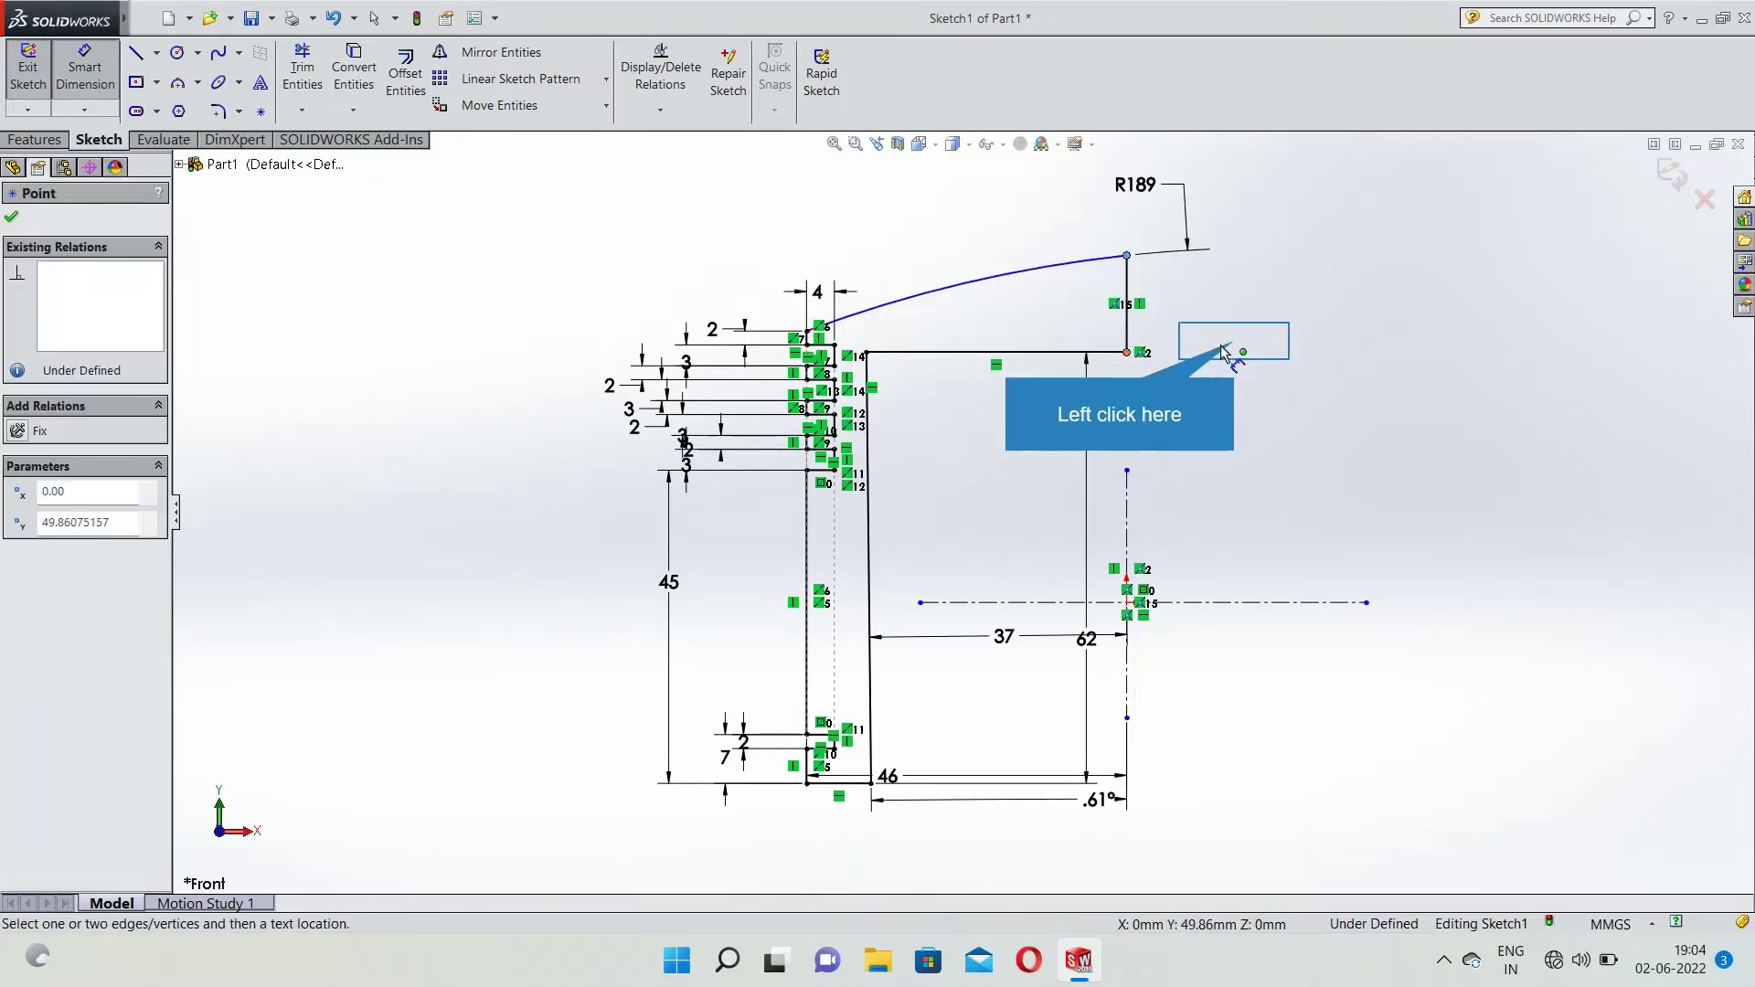
{"action": "left_click", "coordinate": [1229, 353]}
{"action": "key", "text": "BackSpace"}
{"action": "type", "text": "10"}
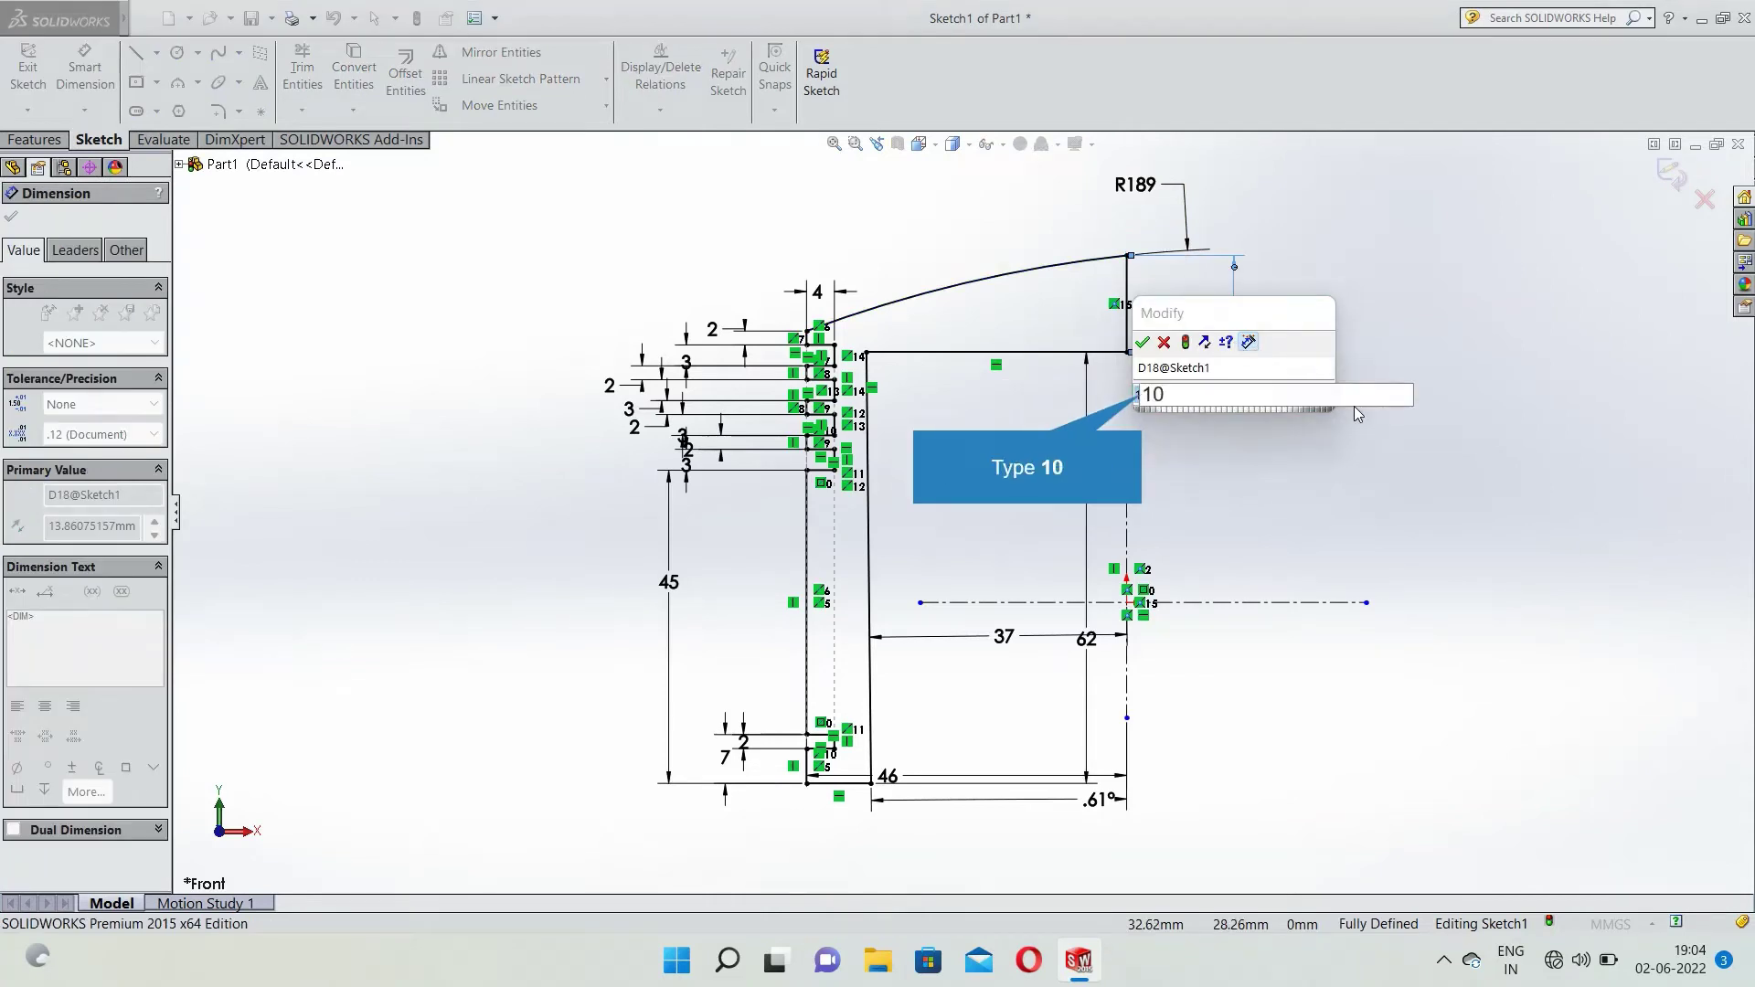
{"action": "key", "text": "Return"}
{"action": "left_click", "coordinate": [1488, 445]}
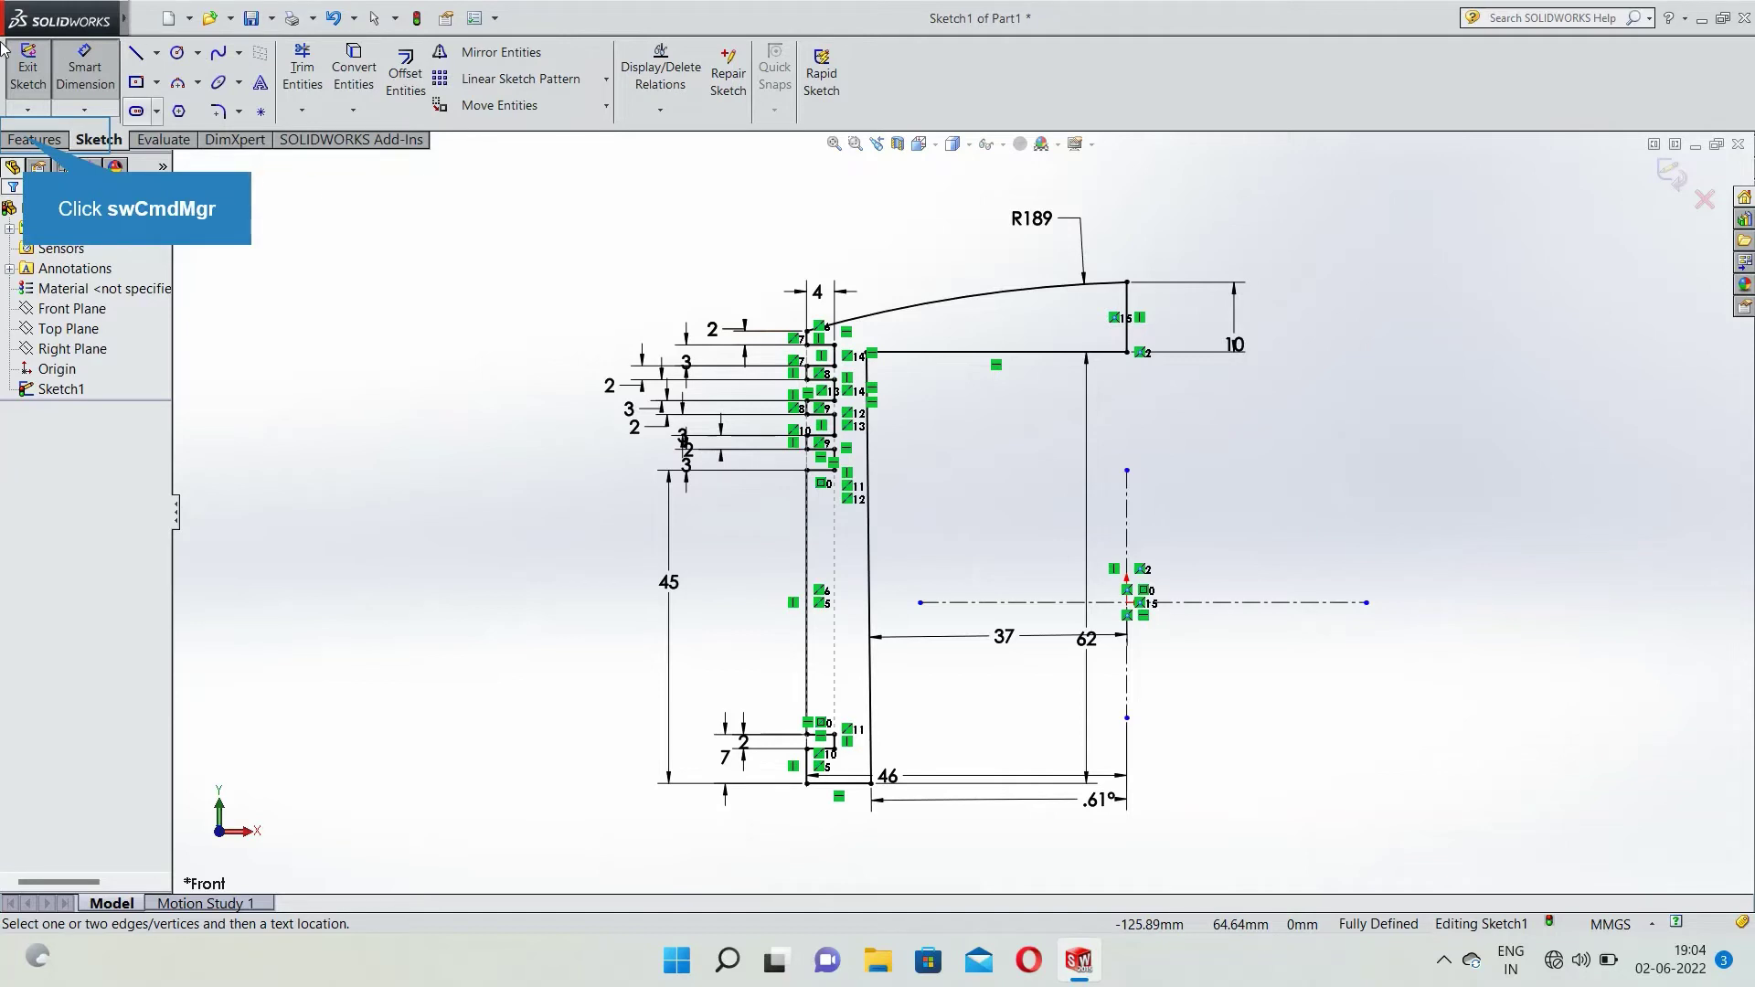
{"action": "left_click", "coordinate": [32, 142]}
{"action": "left_click", "coordinate": [53, 84]}
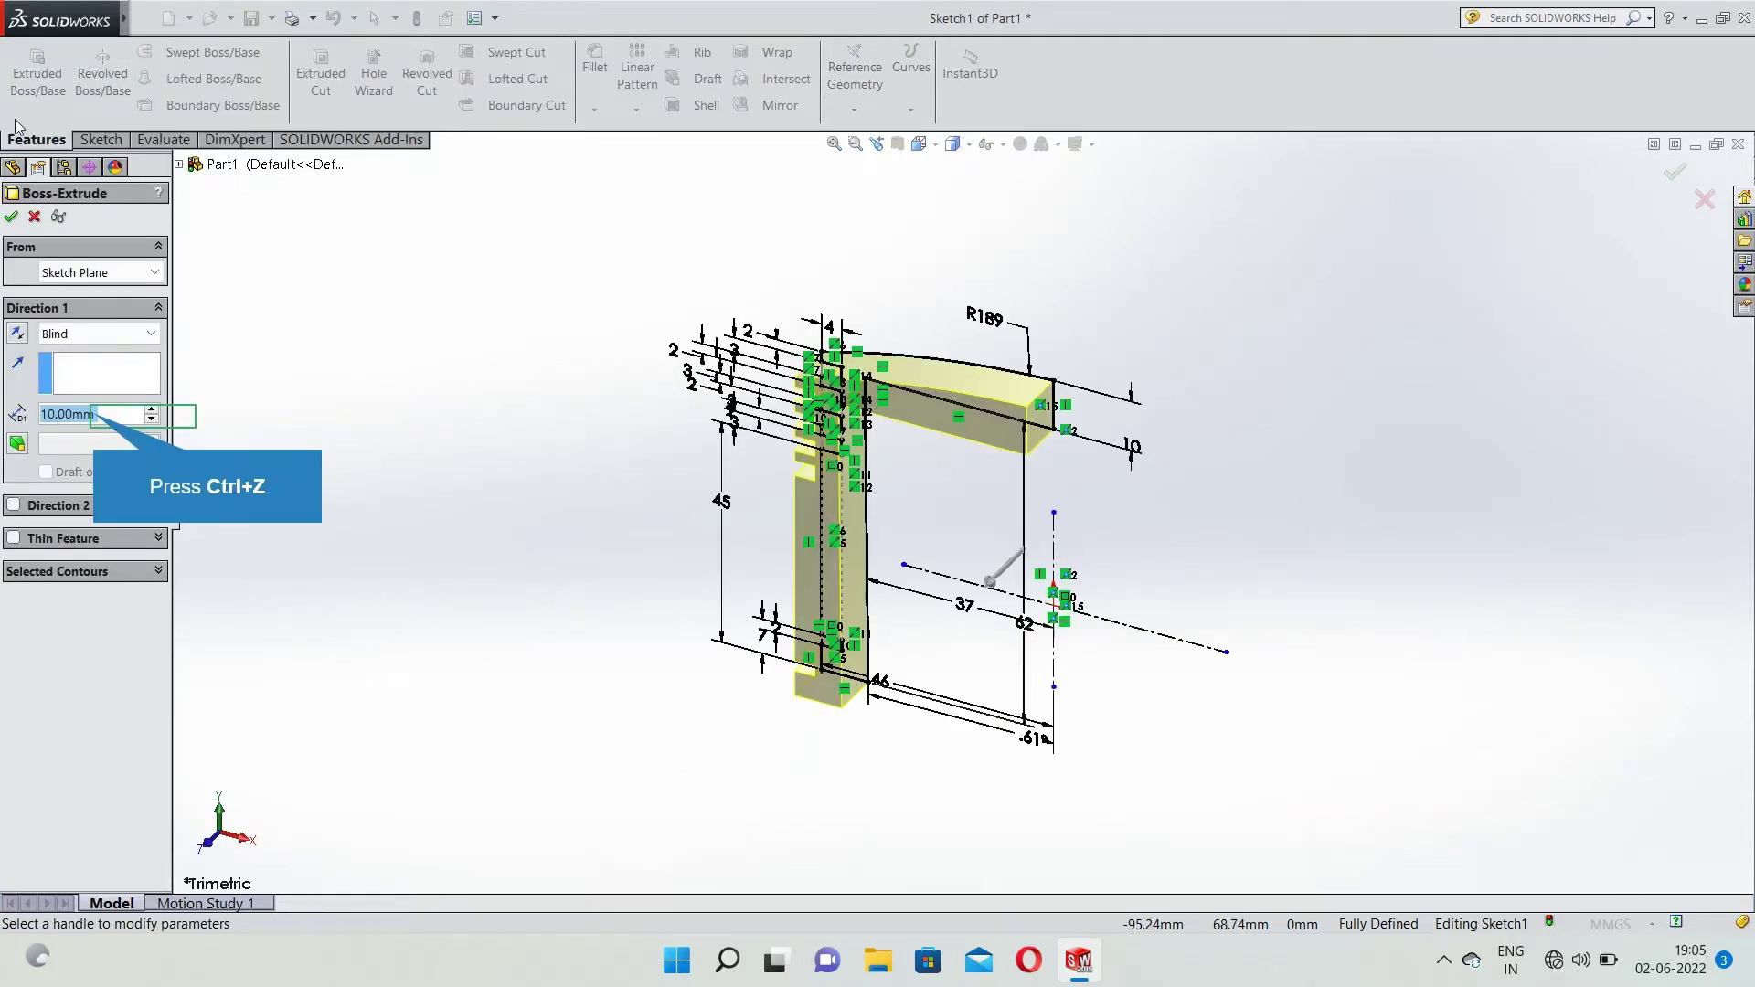
{"action": "key", "text": "ctrl+z"}
{"action": "left_click", "coordinate": [36, 218]}
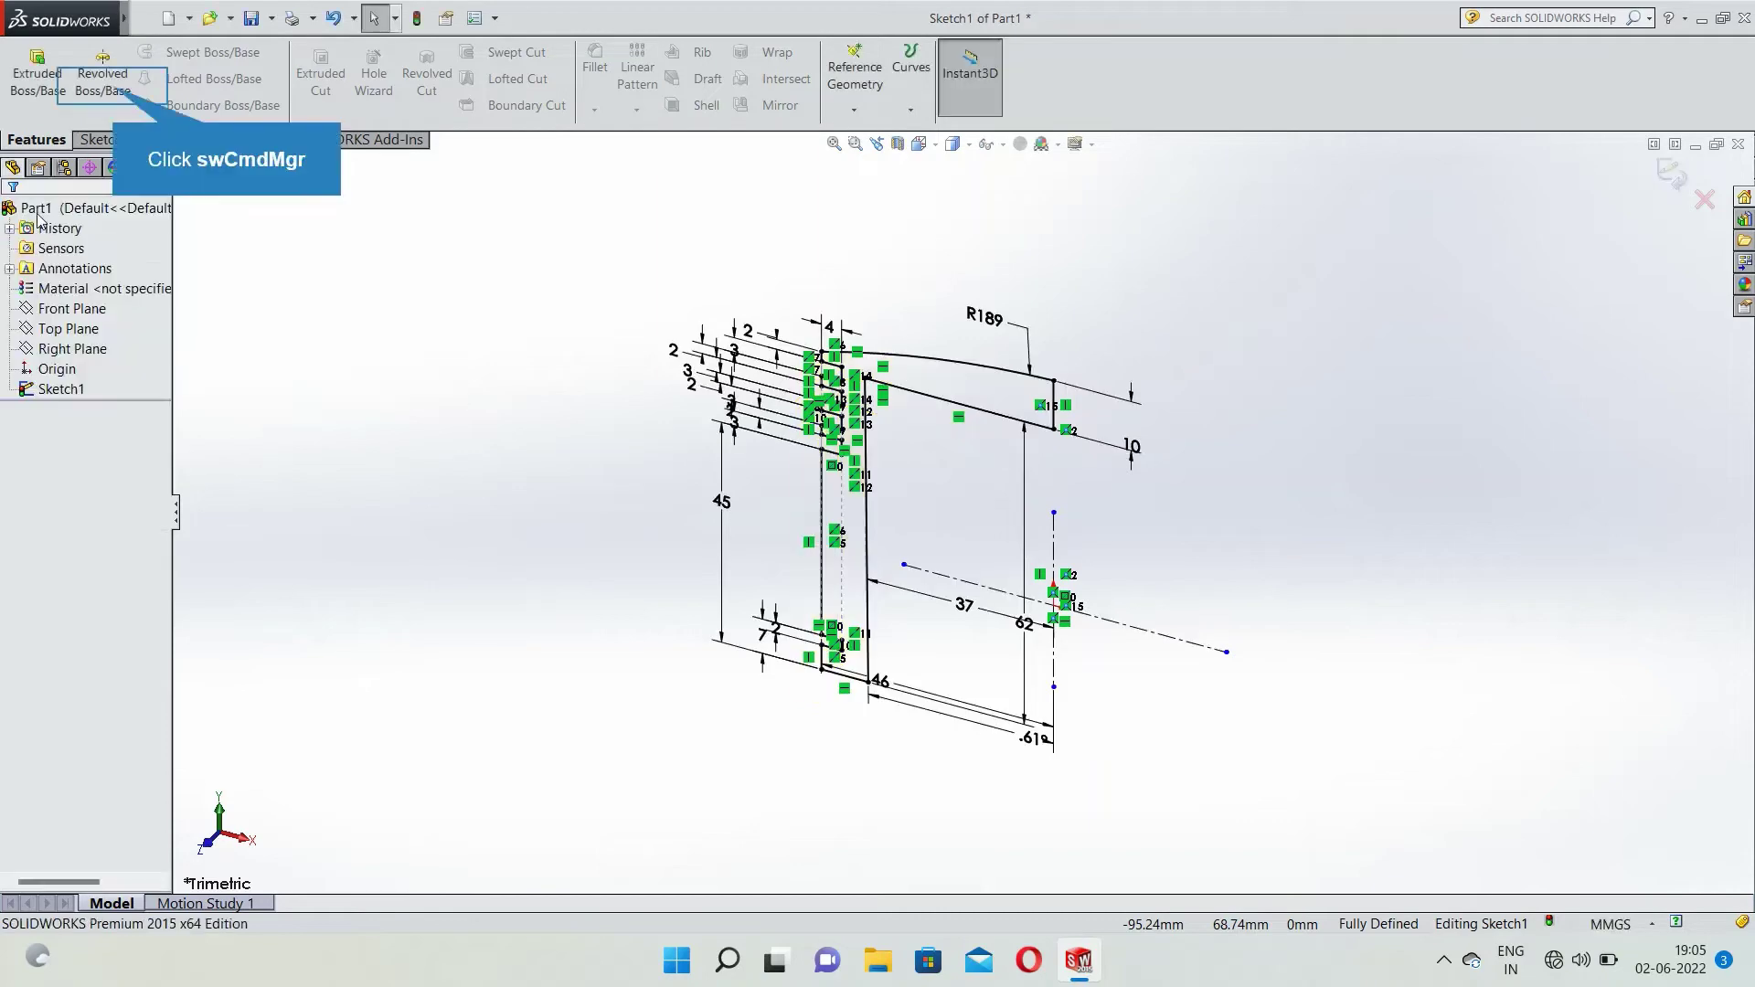
Revolve the half profile 360 degrees about the vertical centerline to form the solid piston body.
{"action": "left_click", "coordinate": [99, 84]}
{"action": "left_click", "coordinate": [1054, 515]}
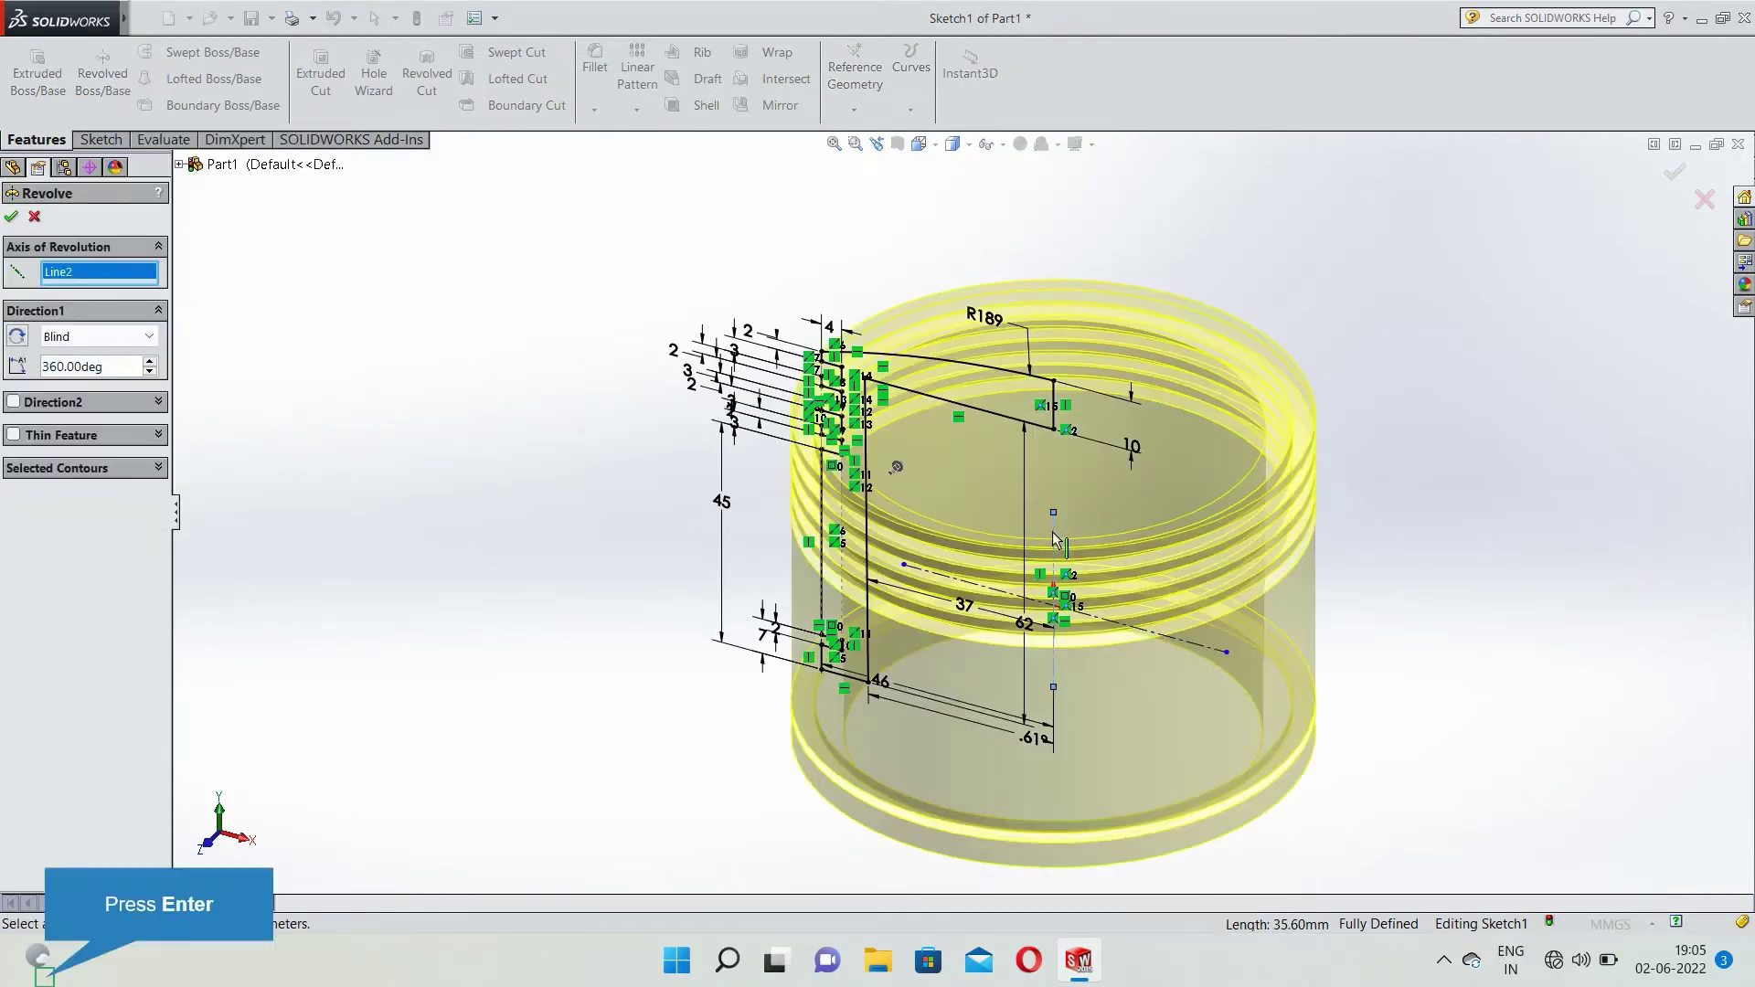
{"action": "key", "text": "Return"}
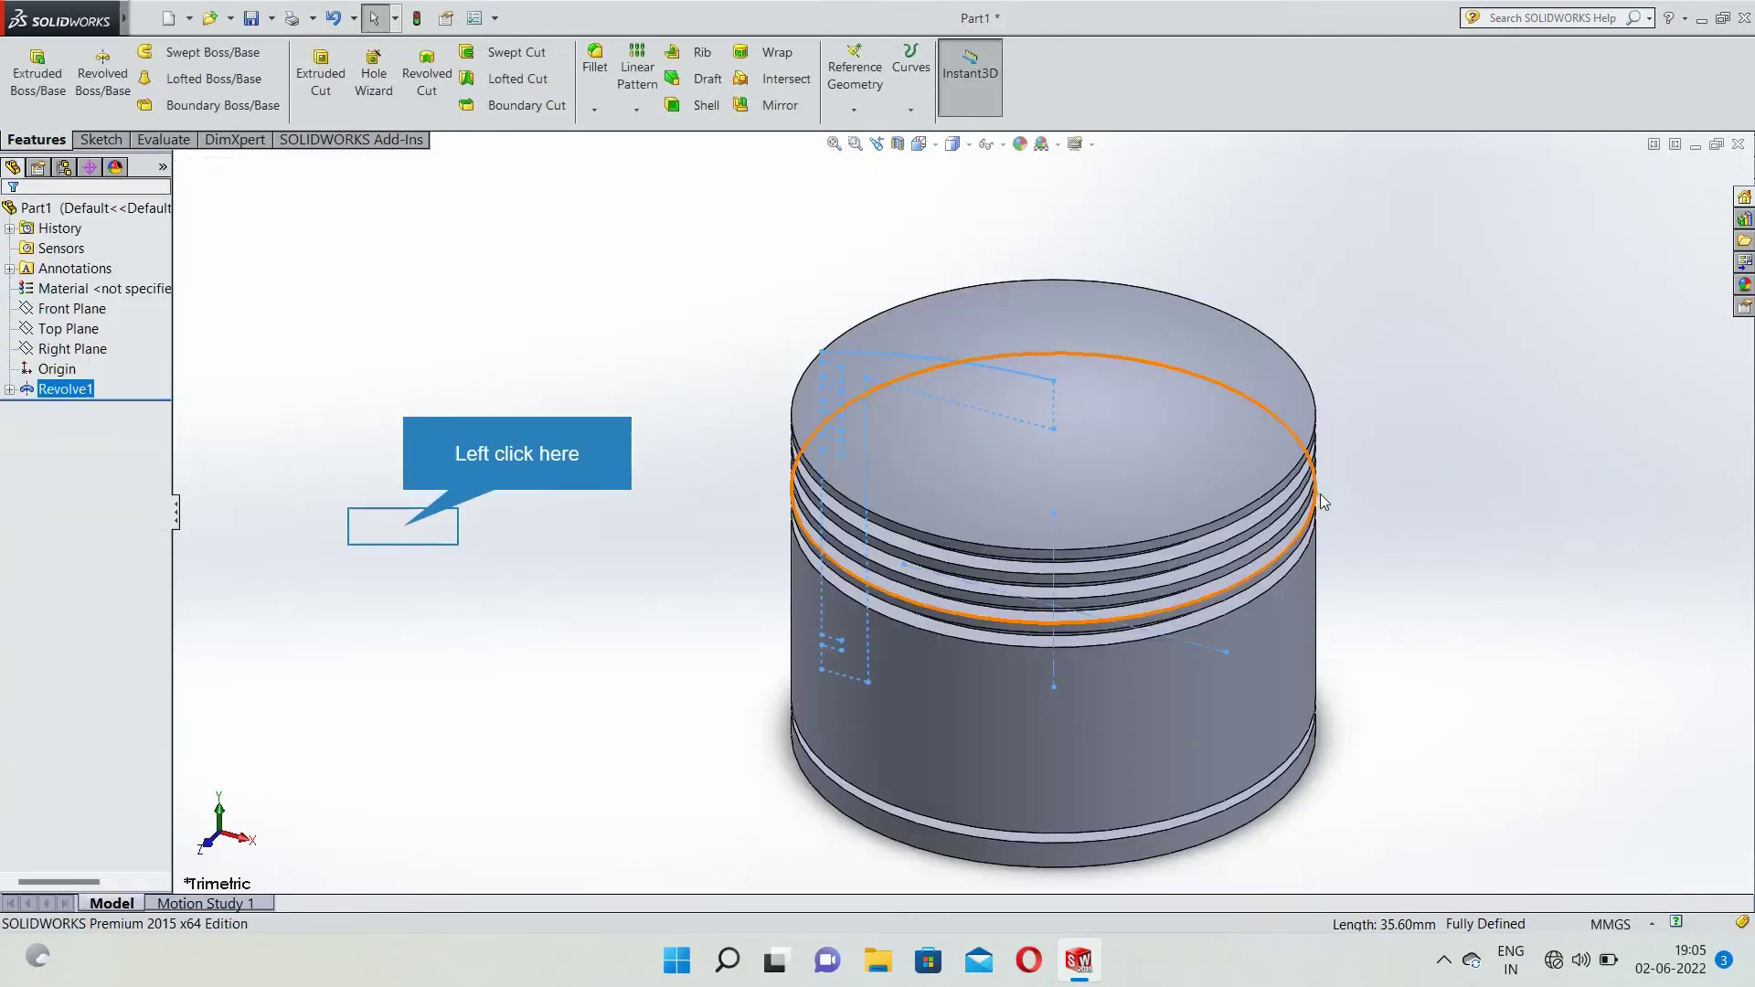
{"action": "left_click", "coordinate": [402, 526]}
{"action": "middle_click_drag", "start_coordinate": [402, 527], "coordinate": [901, 666]}
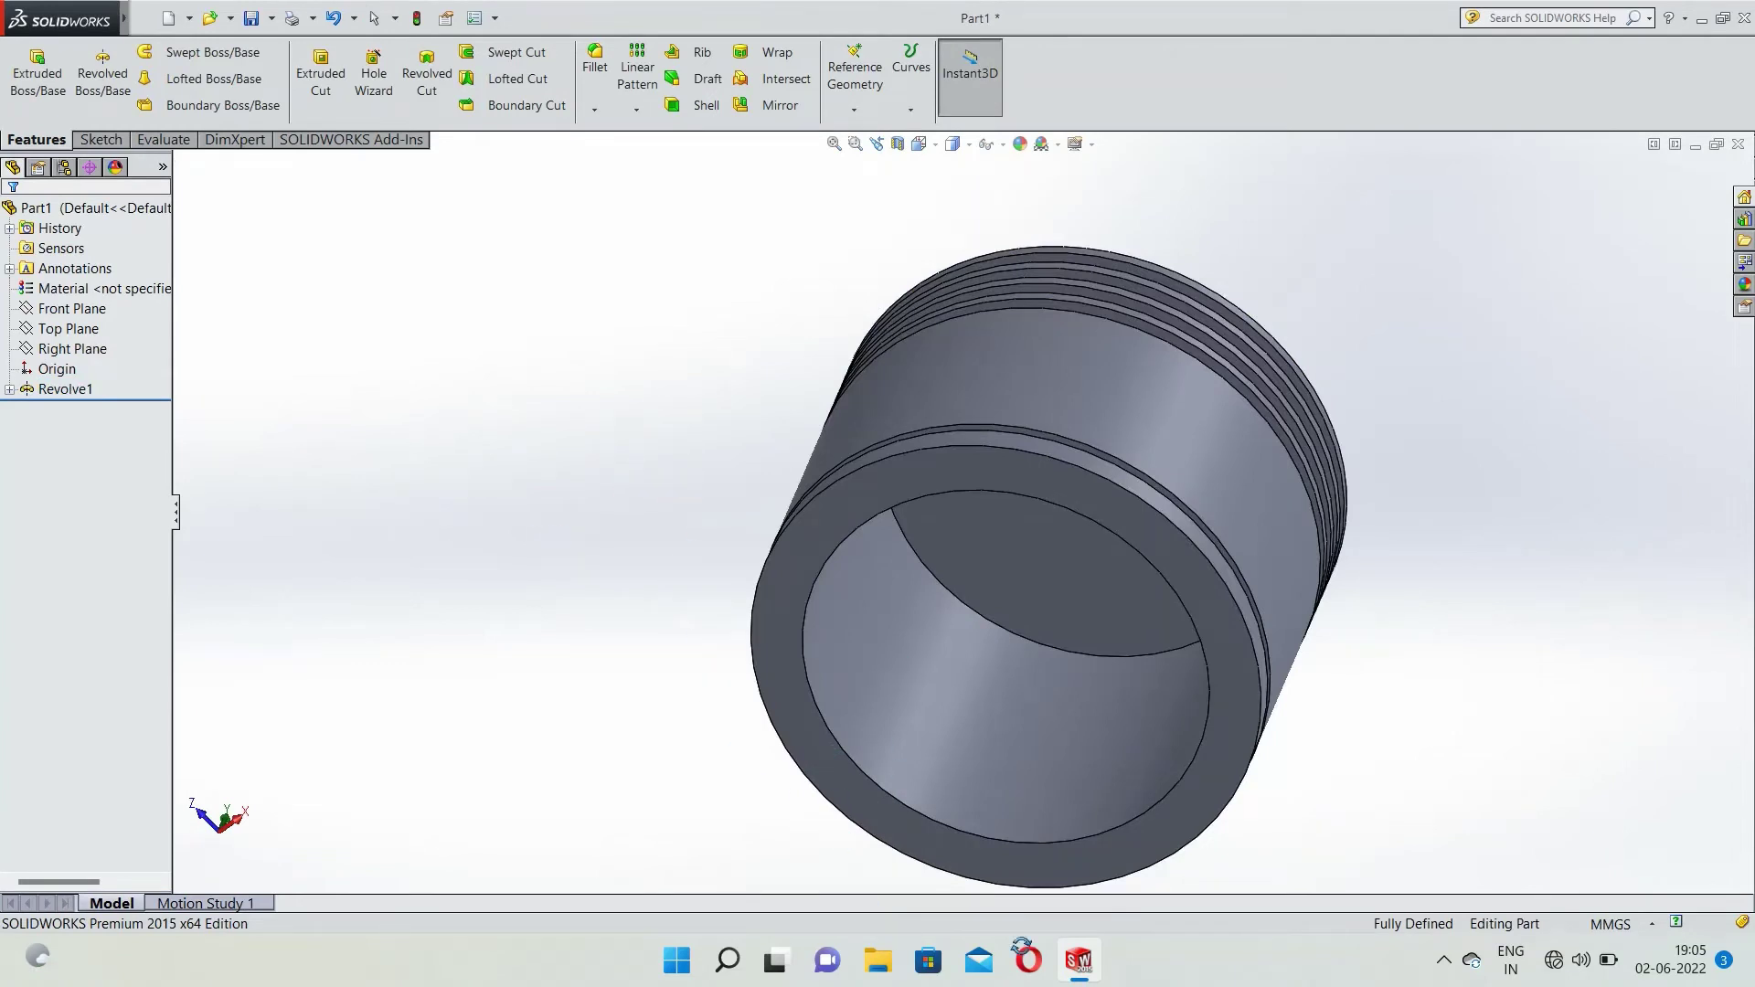
{"action": "middle_click_drag", "start_coordinate": [869, 422], "coordinate": [884, 651]}
Start a sketch on the Front Plane, seen from the front, and draw a circle centered on the origin, radius about 16 mm.
{"action": "left_click", "coordinate": [71, 309]}
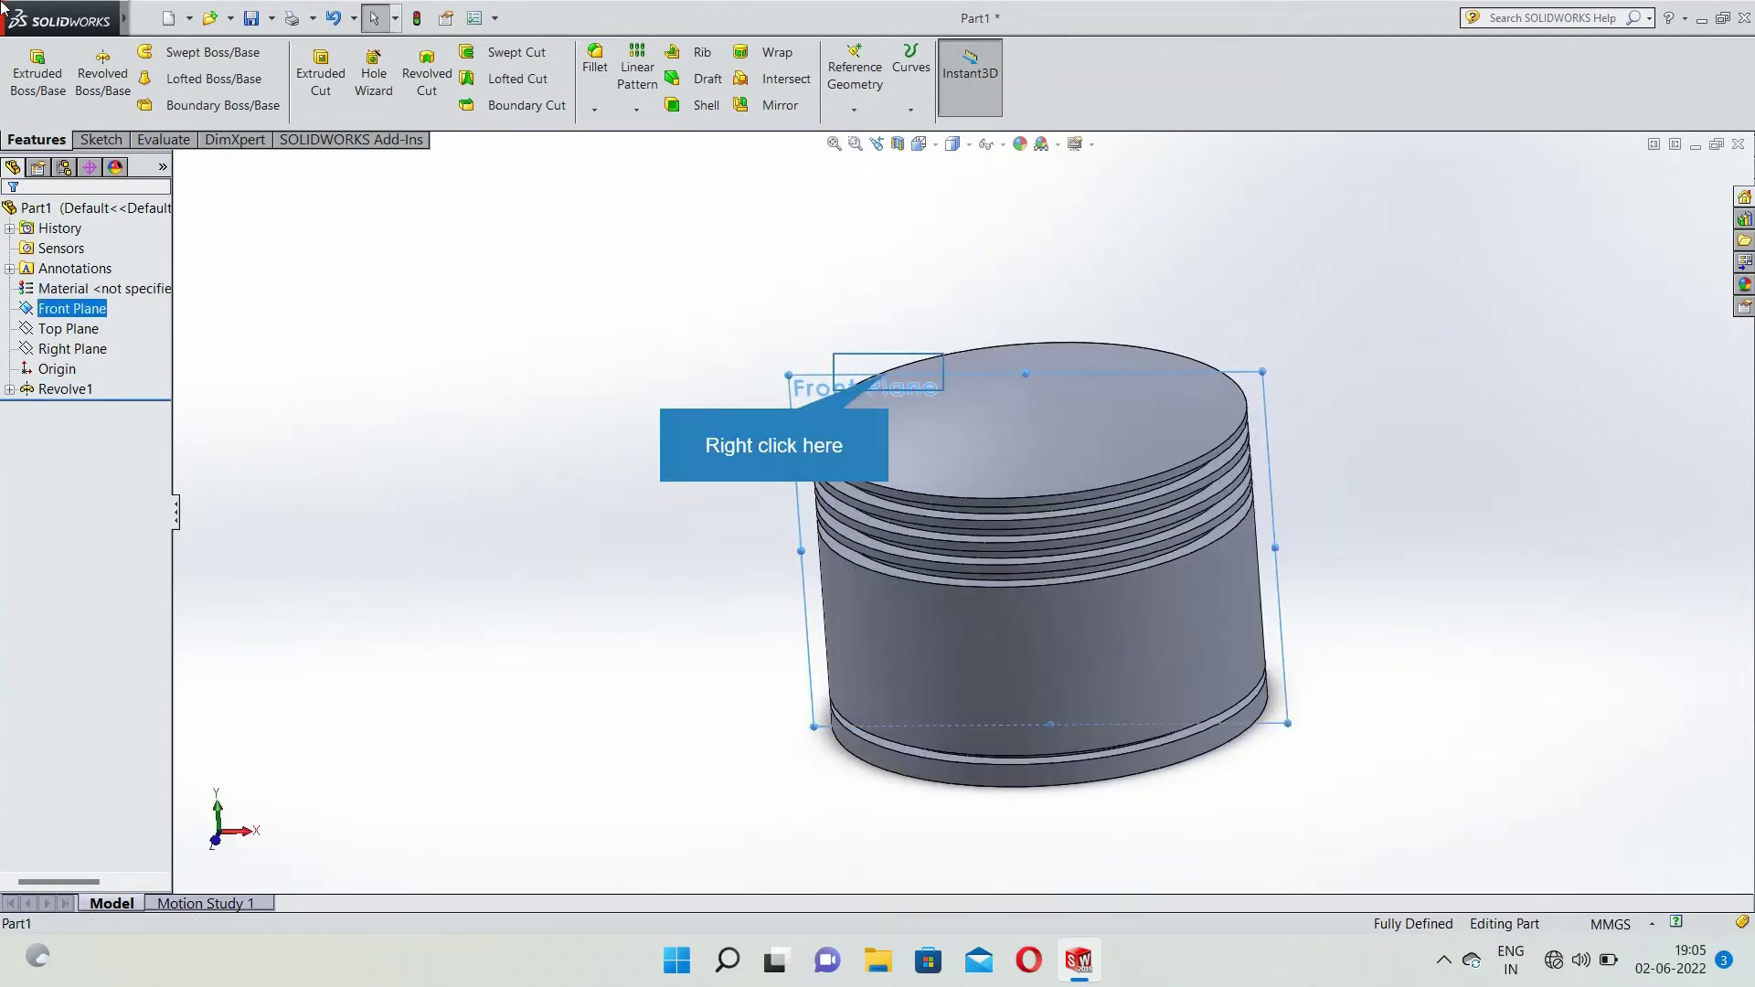
{"action": "right_click", "coordinate": [871, 382]}
{"action": "left_click", "coordinate": [919, 349]}
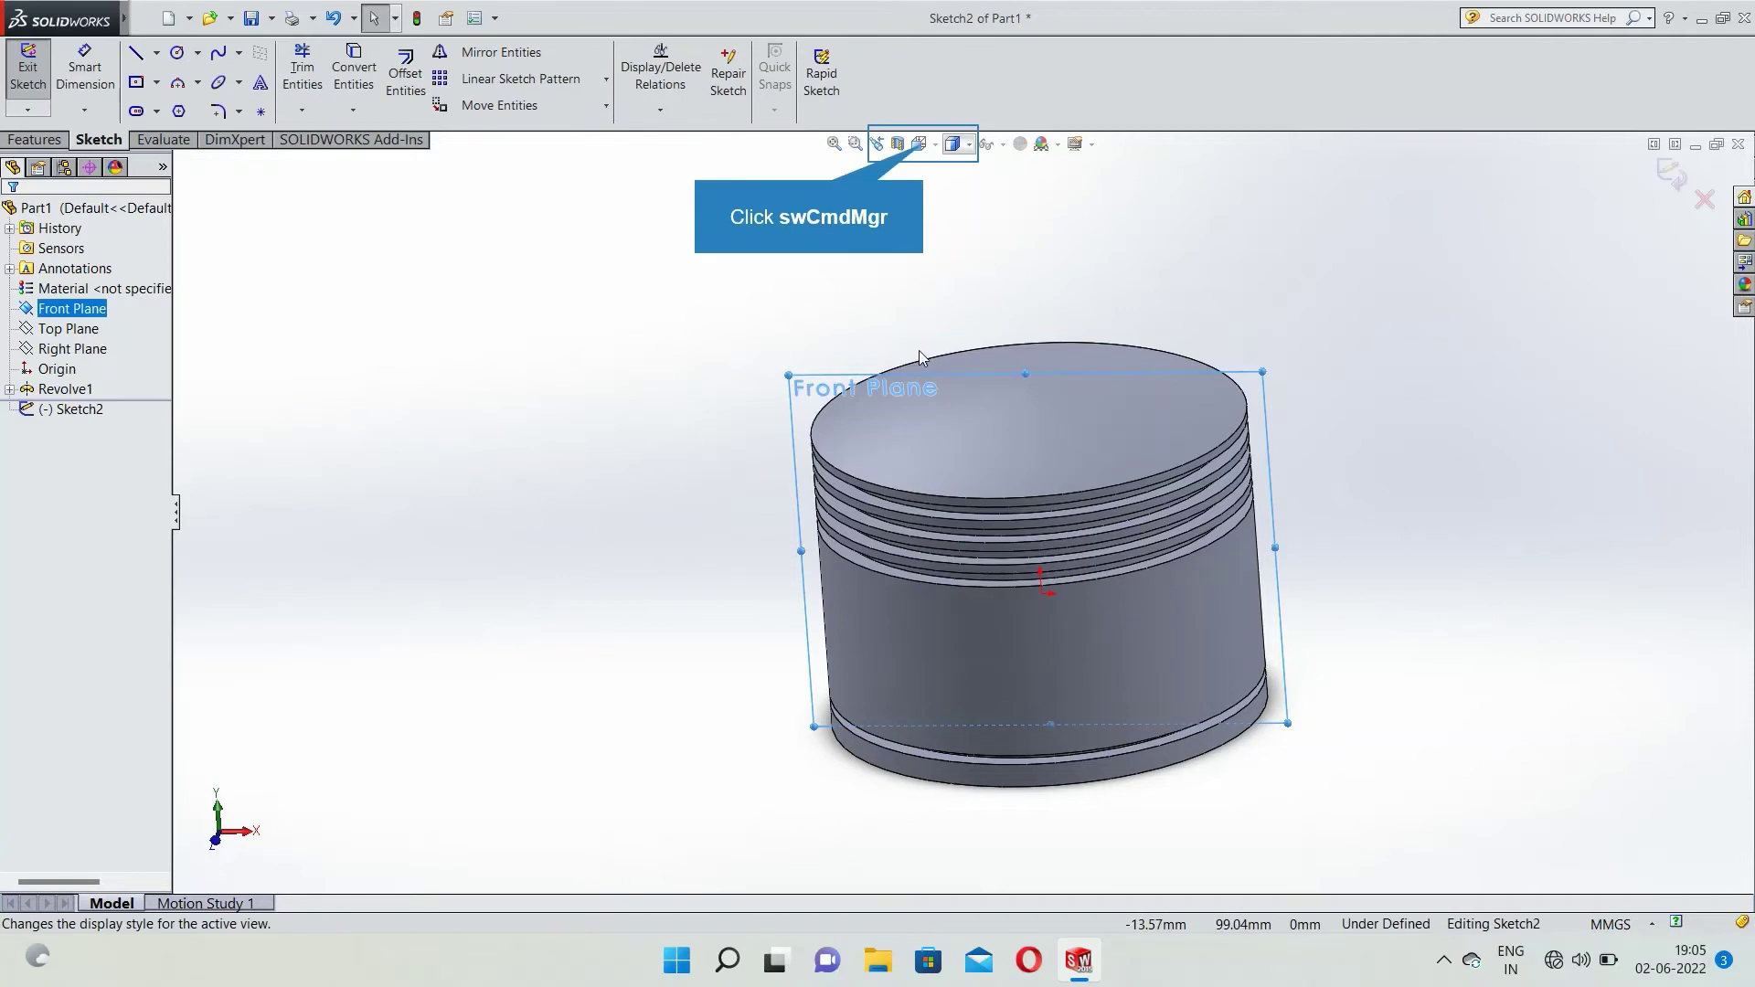
{"action": "left_click", "coordinate": [935, 144]}
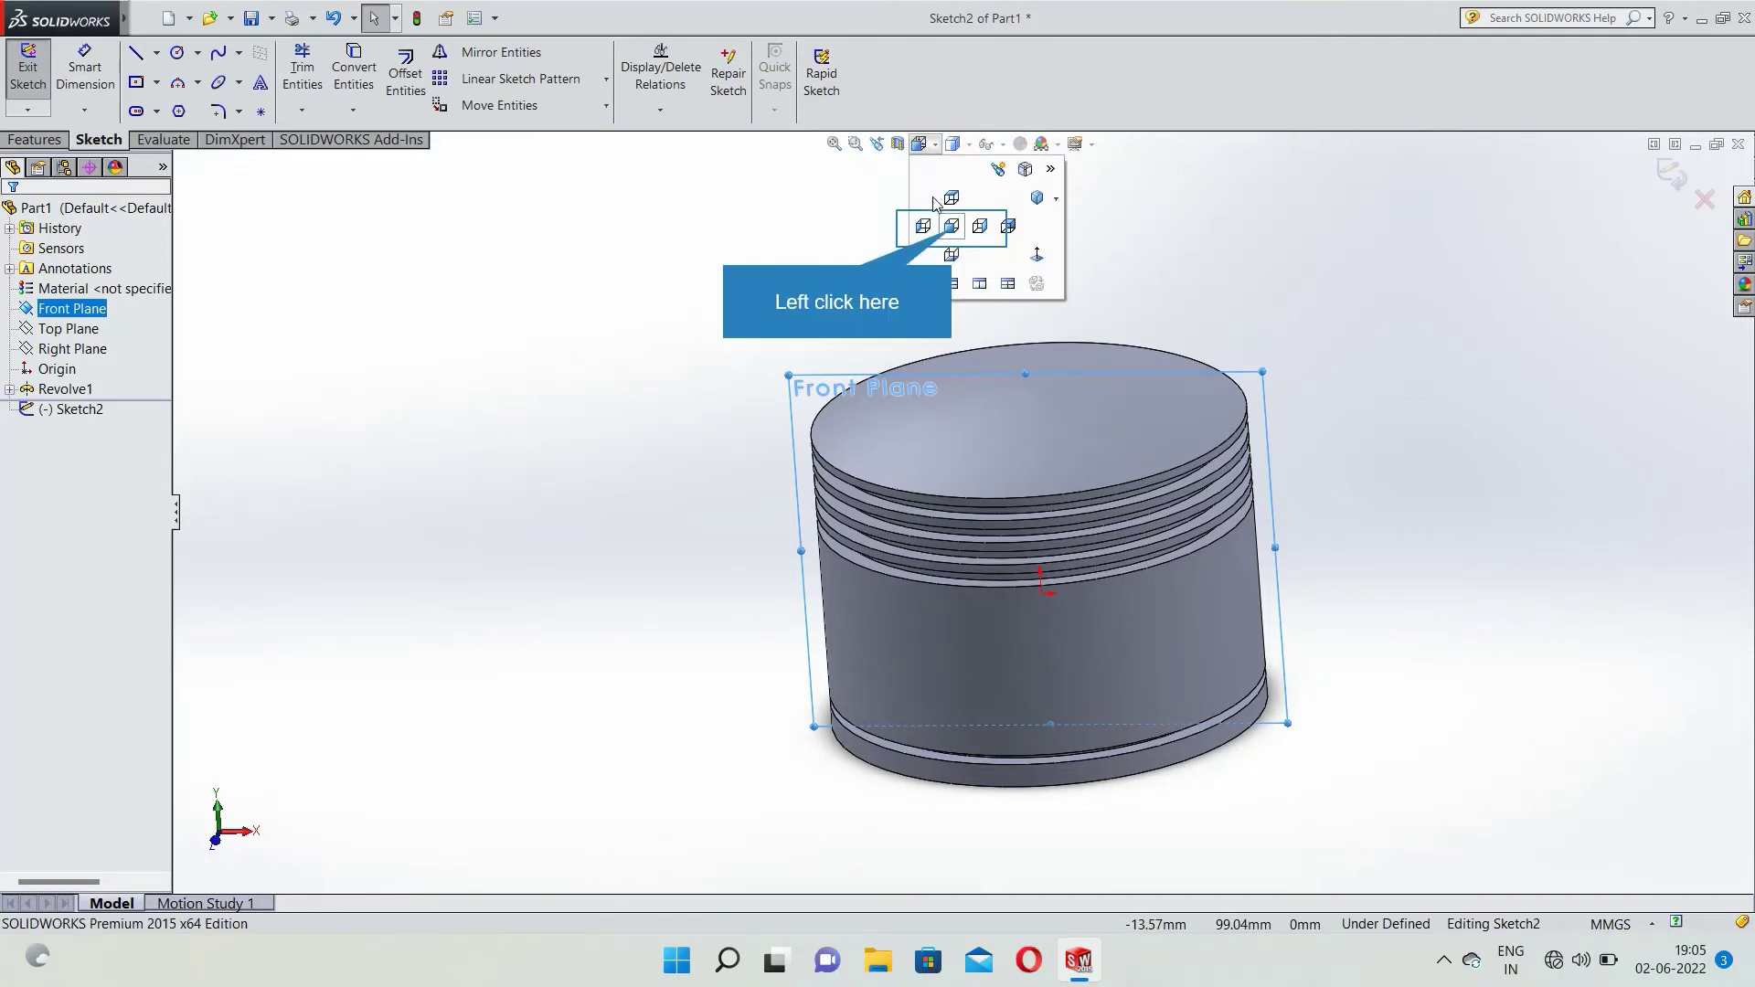
{"action": "left_click", "coordinate": [963, 238]}
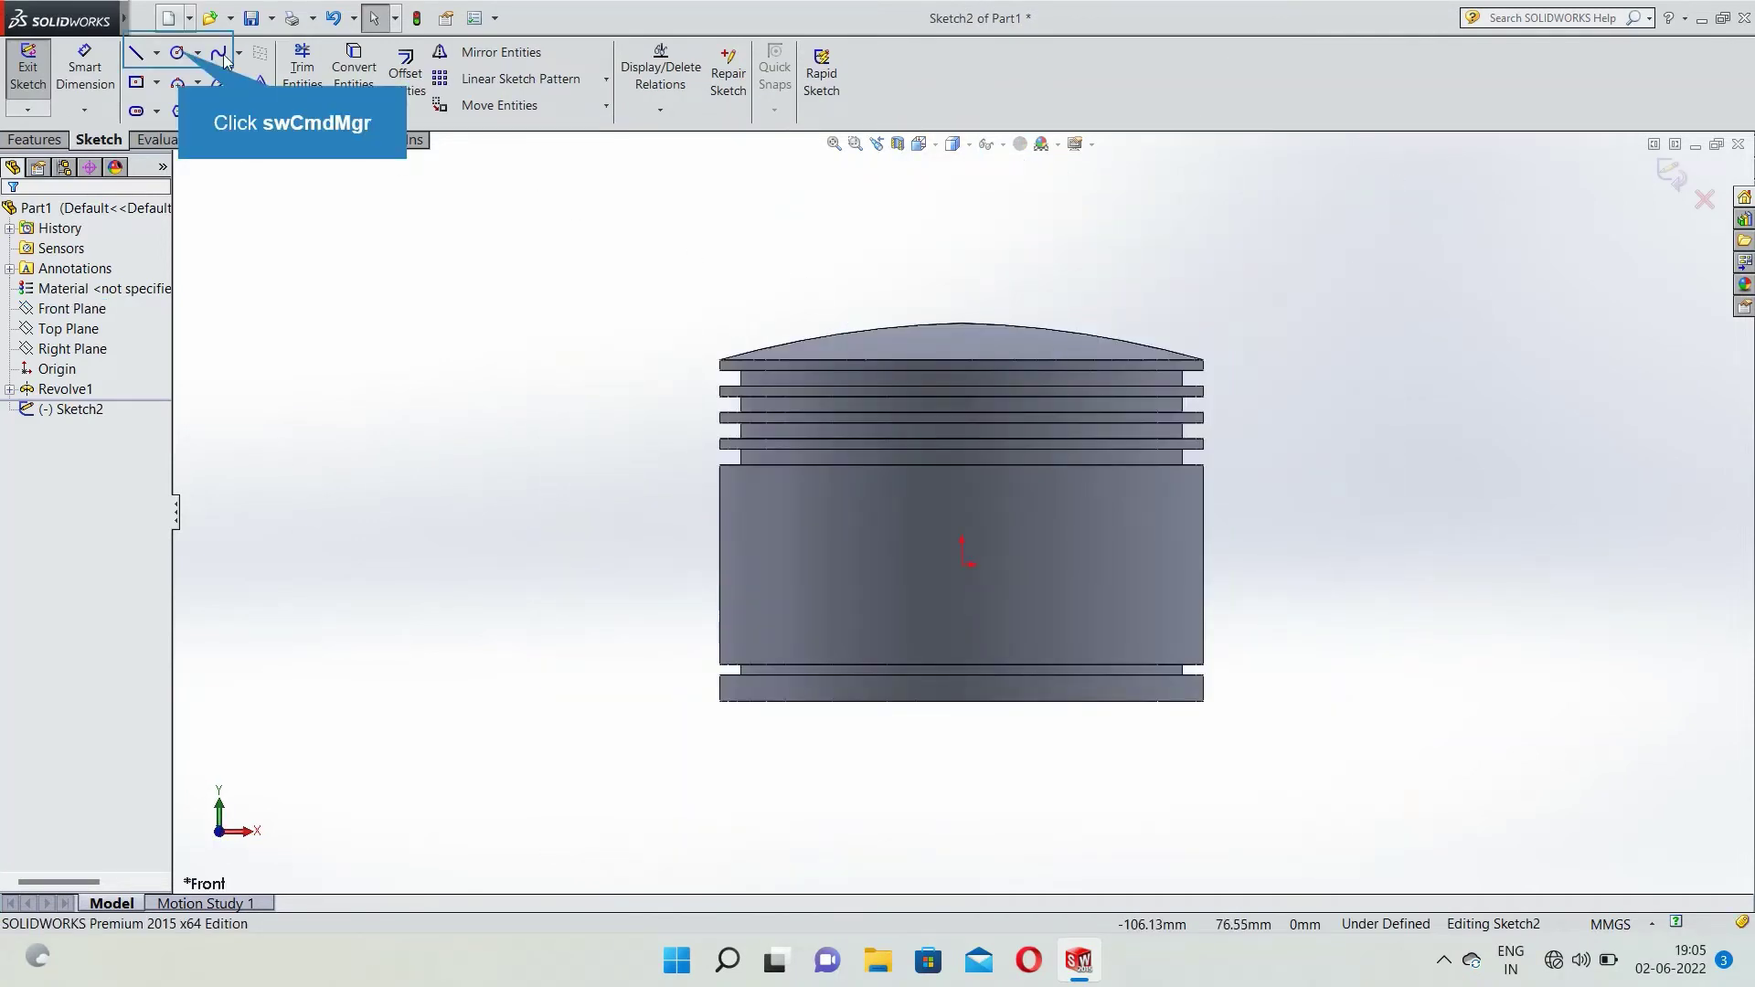
{"action": "left_click", "coordinate": [178, 54]}
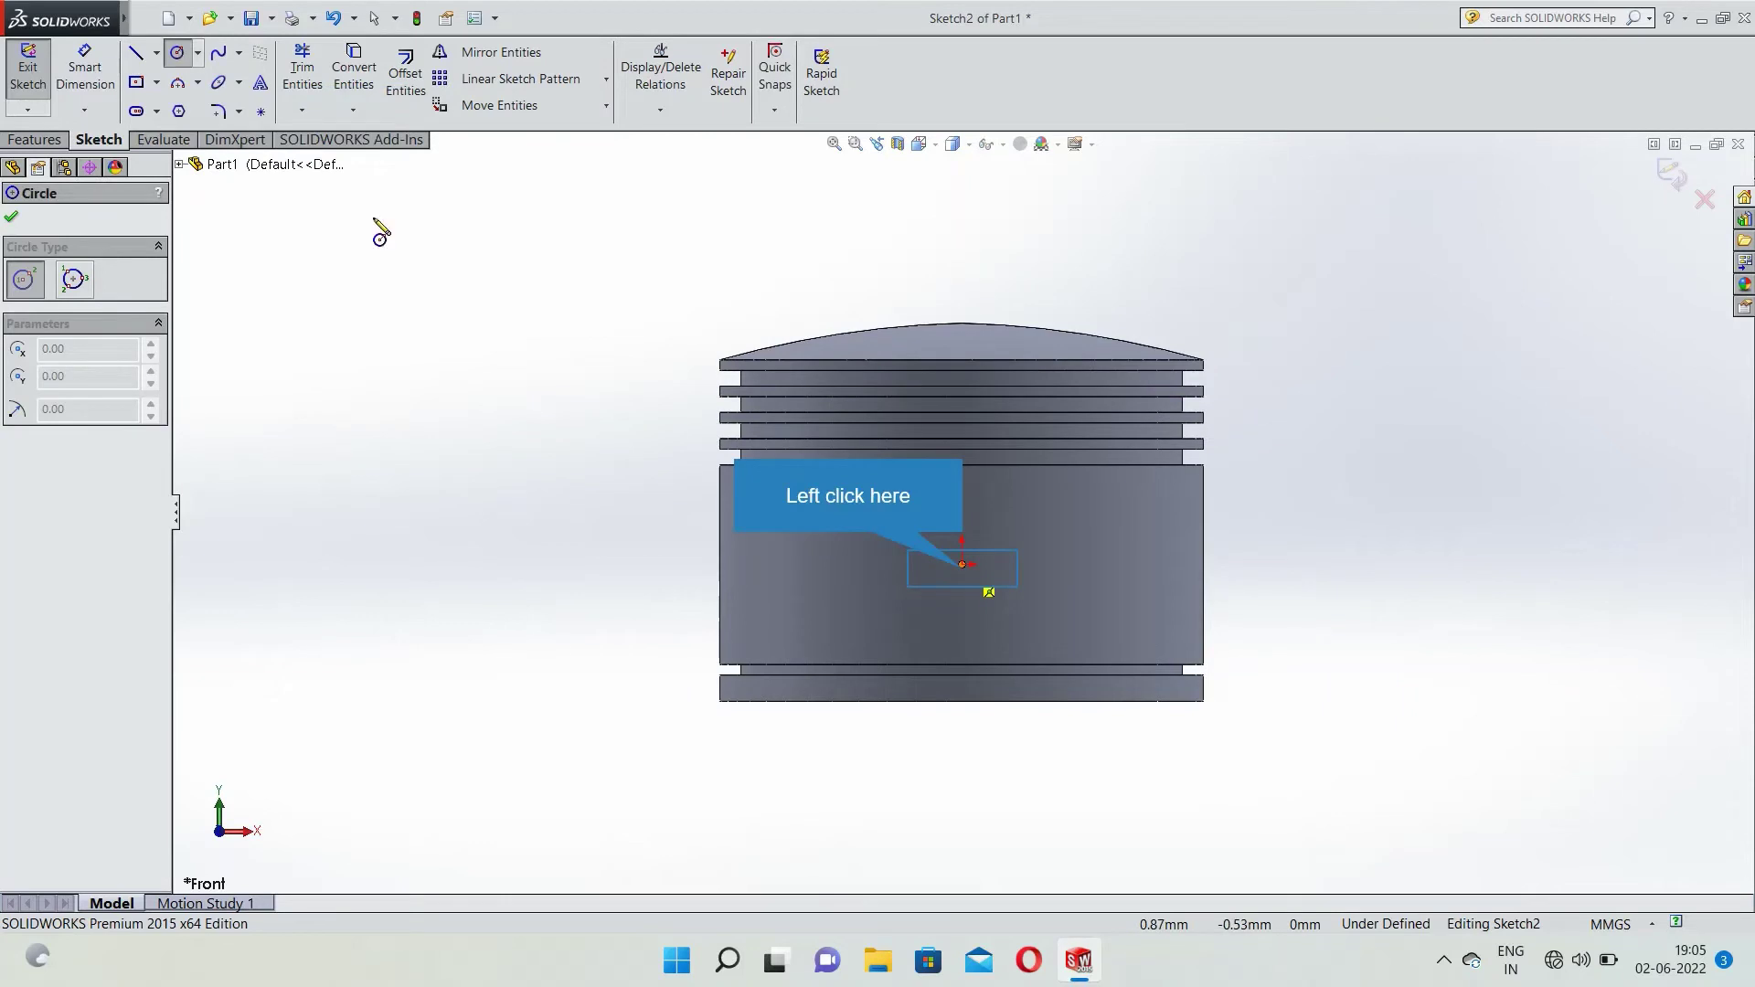
{"action": "left_click", "coordinate": [962, 564]}
{"action": "left_click", "coordinate": [991, 642]}
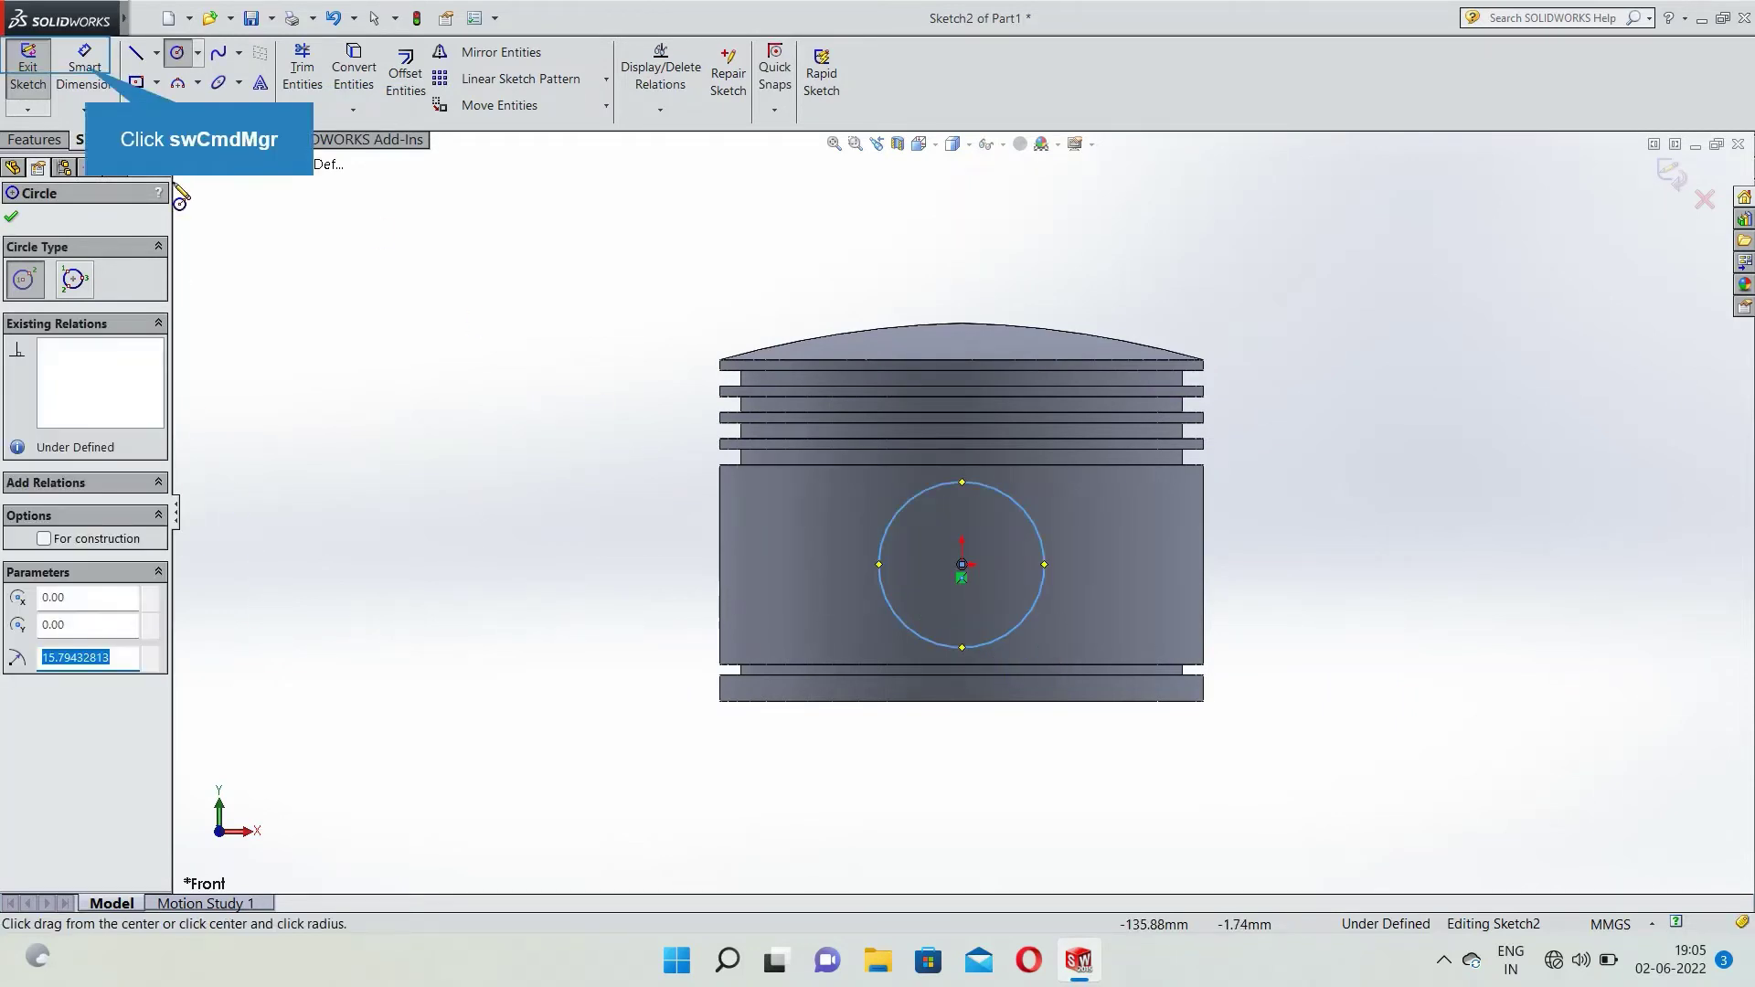
Dimension the circle's diameter at 39 mm.
{"action": "left_click", "coordinate": [85, 71]}
{"action": "left_click", "coordinate": [1022, 646]}
{"action": "left_click", "coordinate": [1280, 677]}
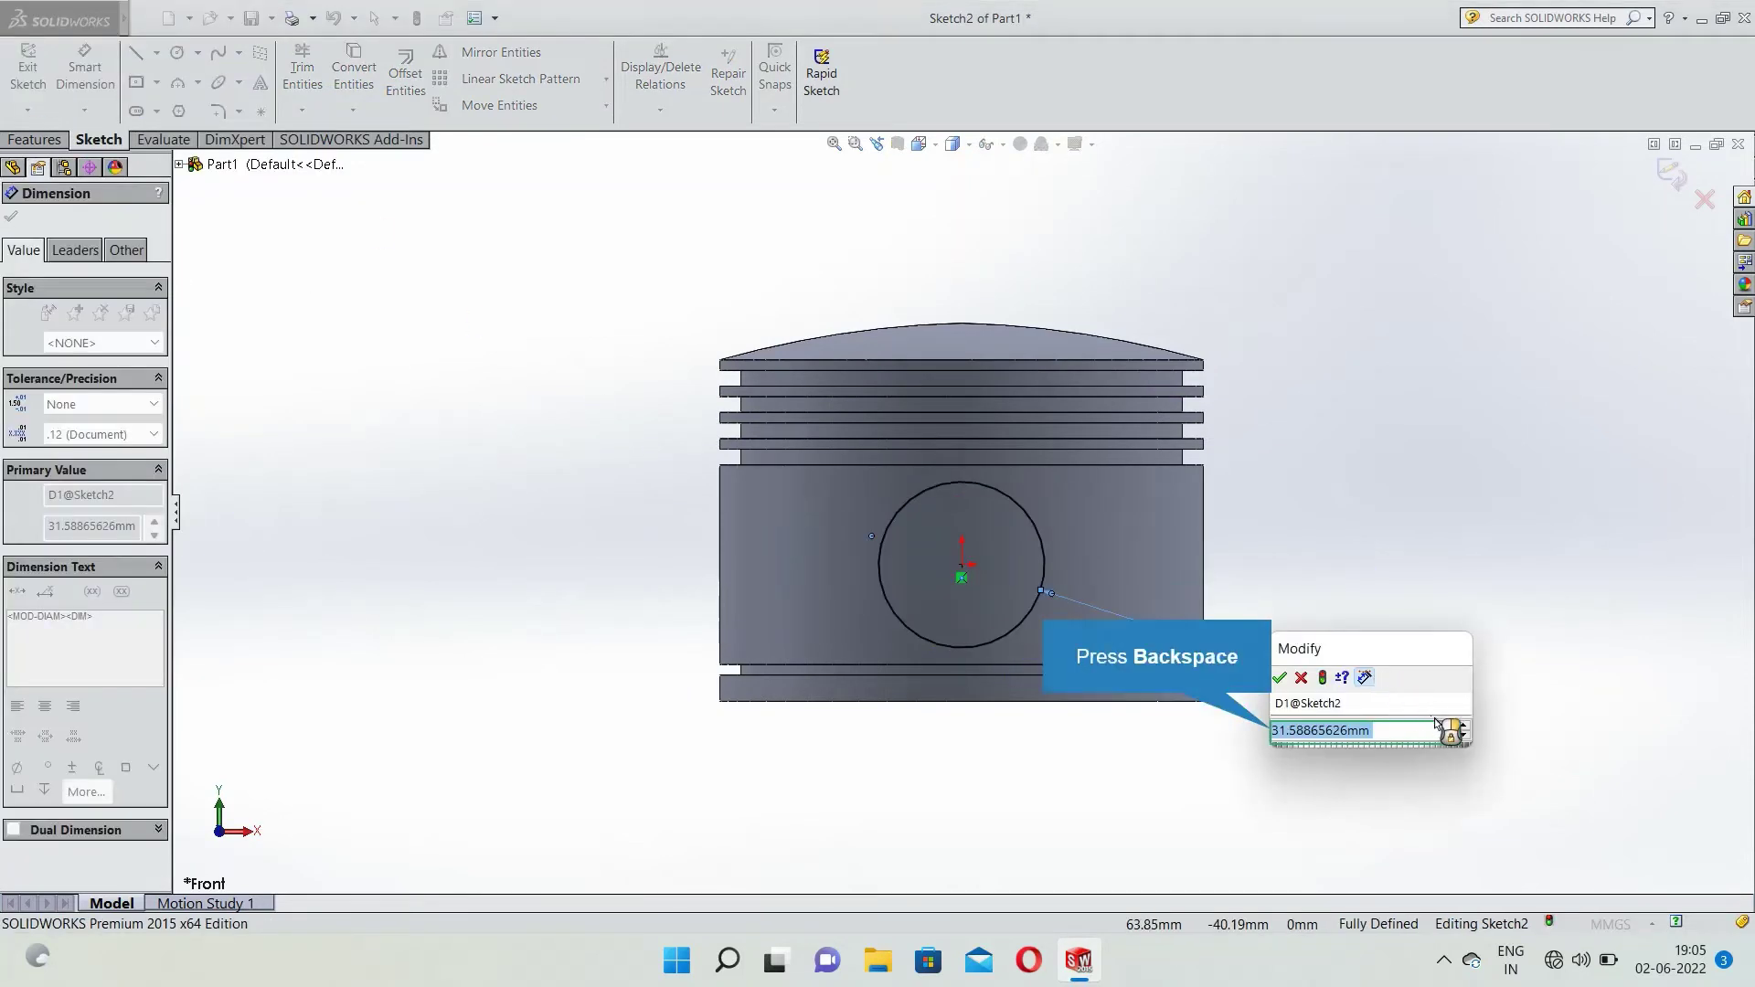
{"action": "key", "text": "BackSpace"}
{"action": "type", "text": "39"}
{"action": "key", "text": "Return"}
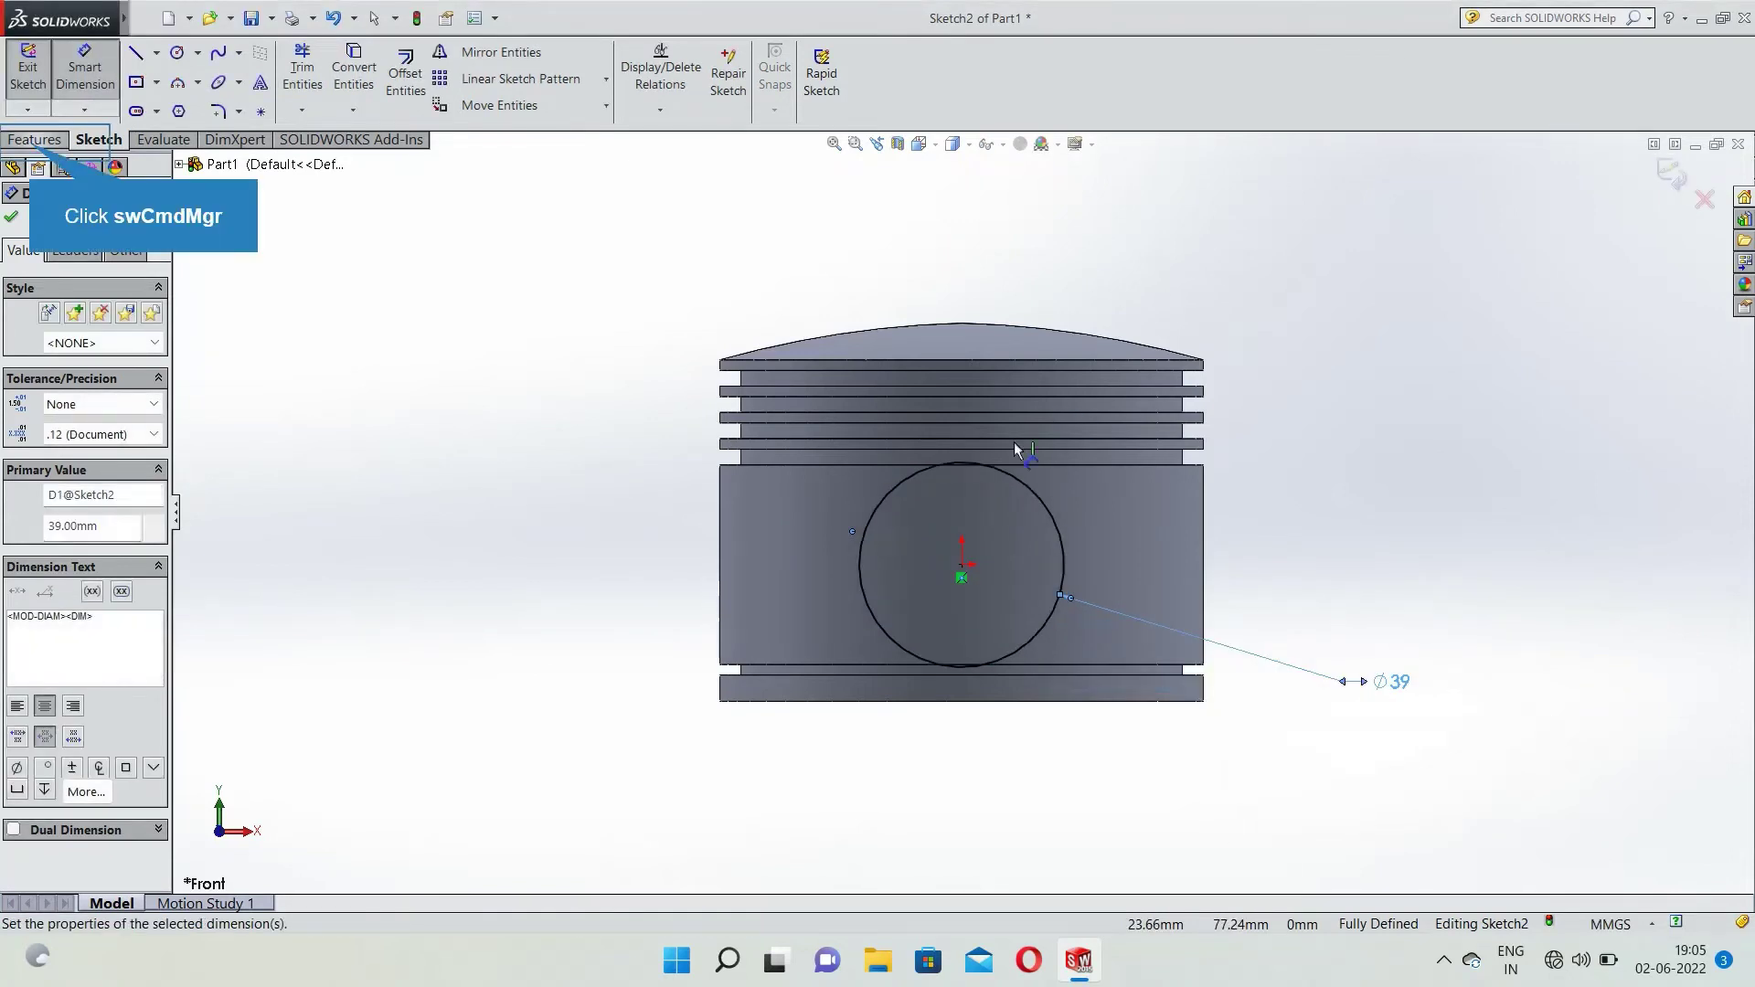
Extrude the circle as a merged boss 82 mm deep with the Mid Plane end condition.
{"action": "left_click", "coordinate": [30, 140]}
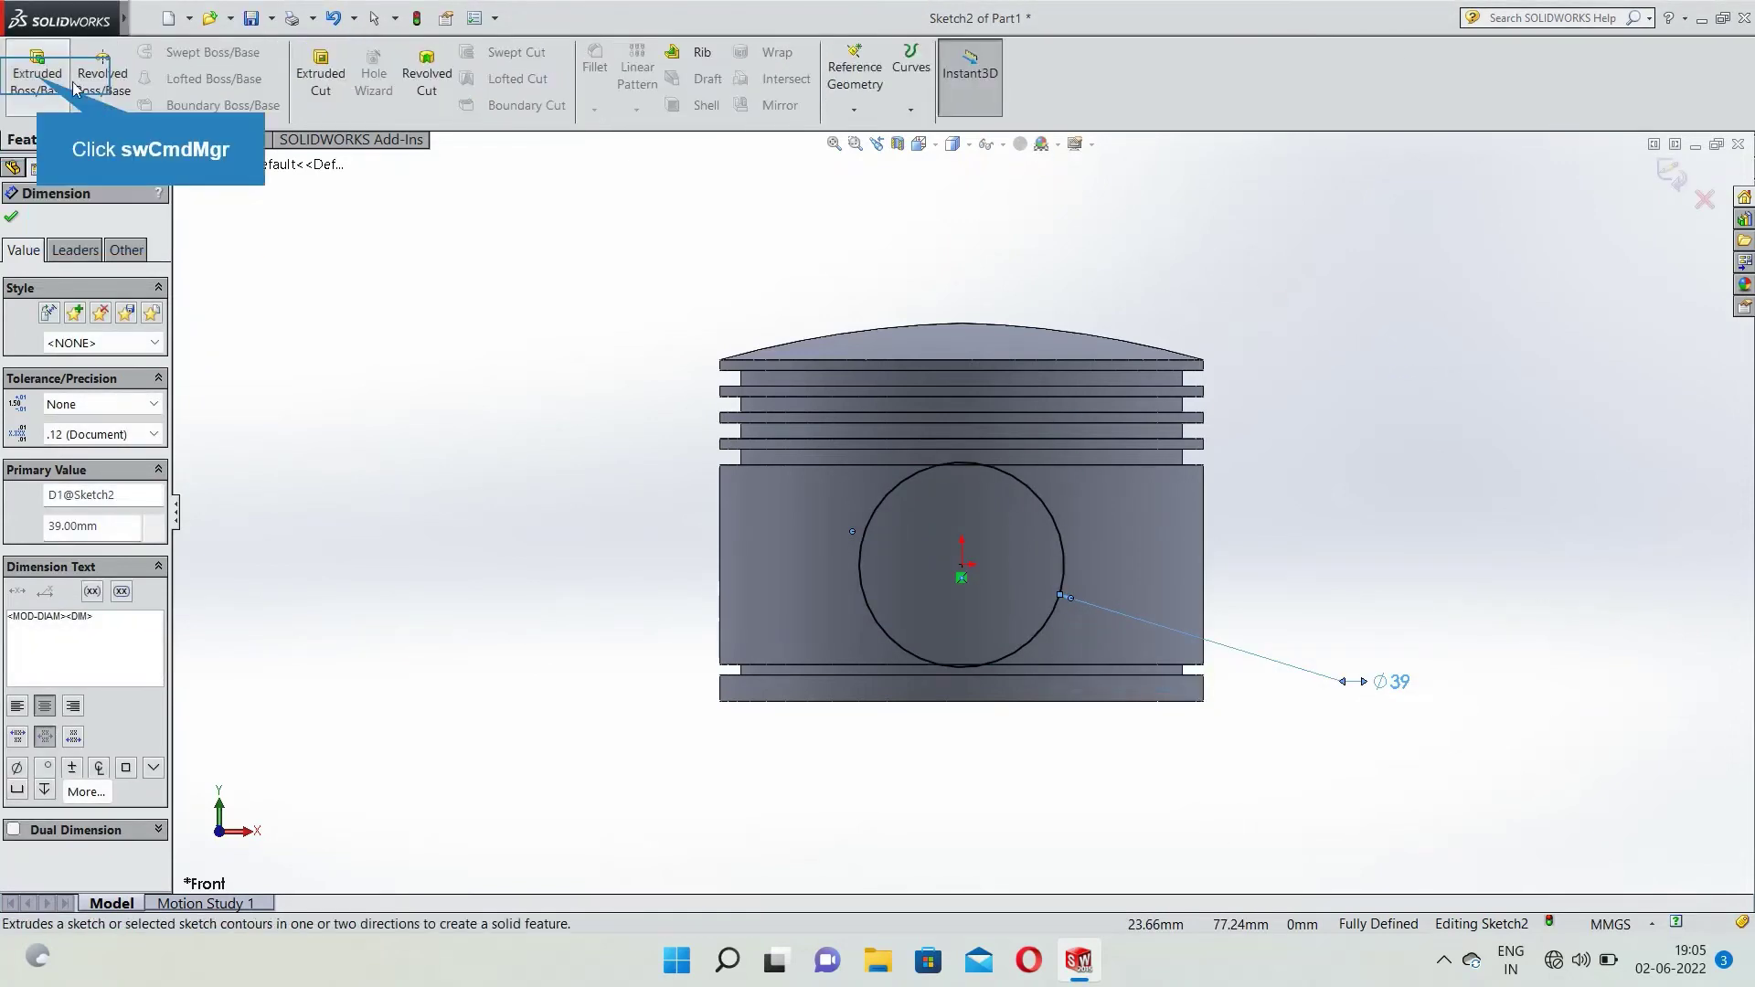
{"action": "left_click", "coordinate": [38, 73]}
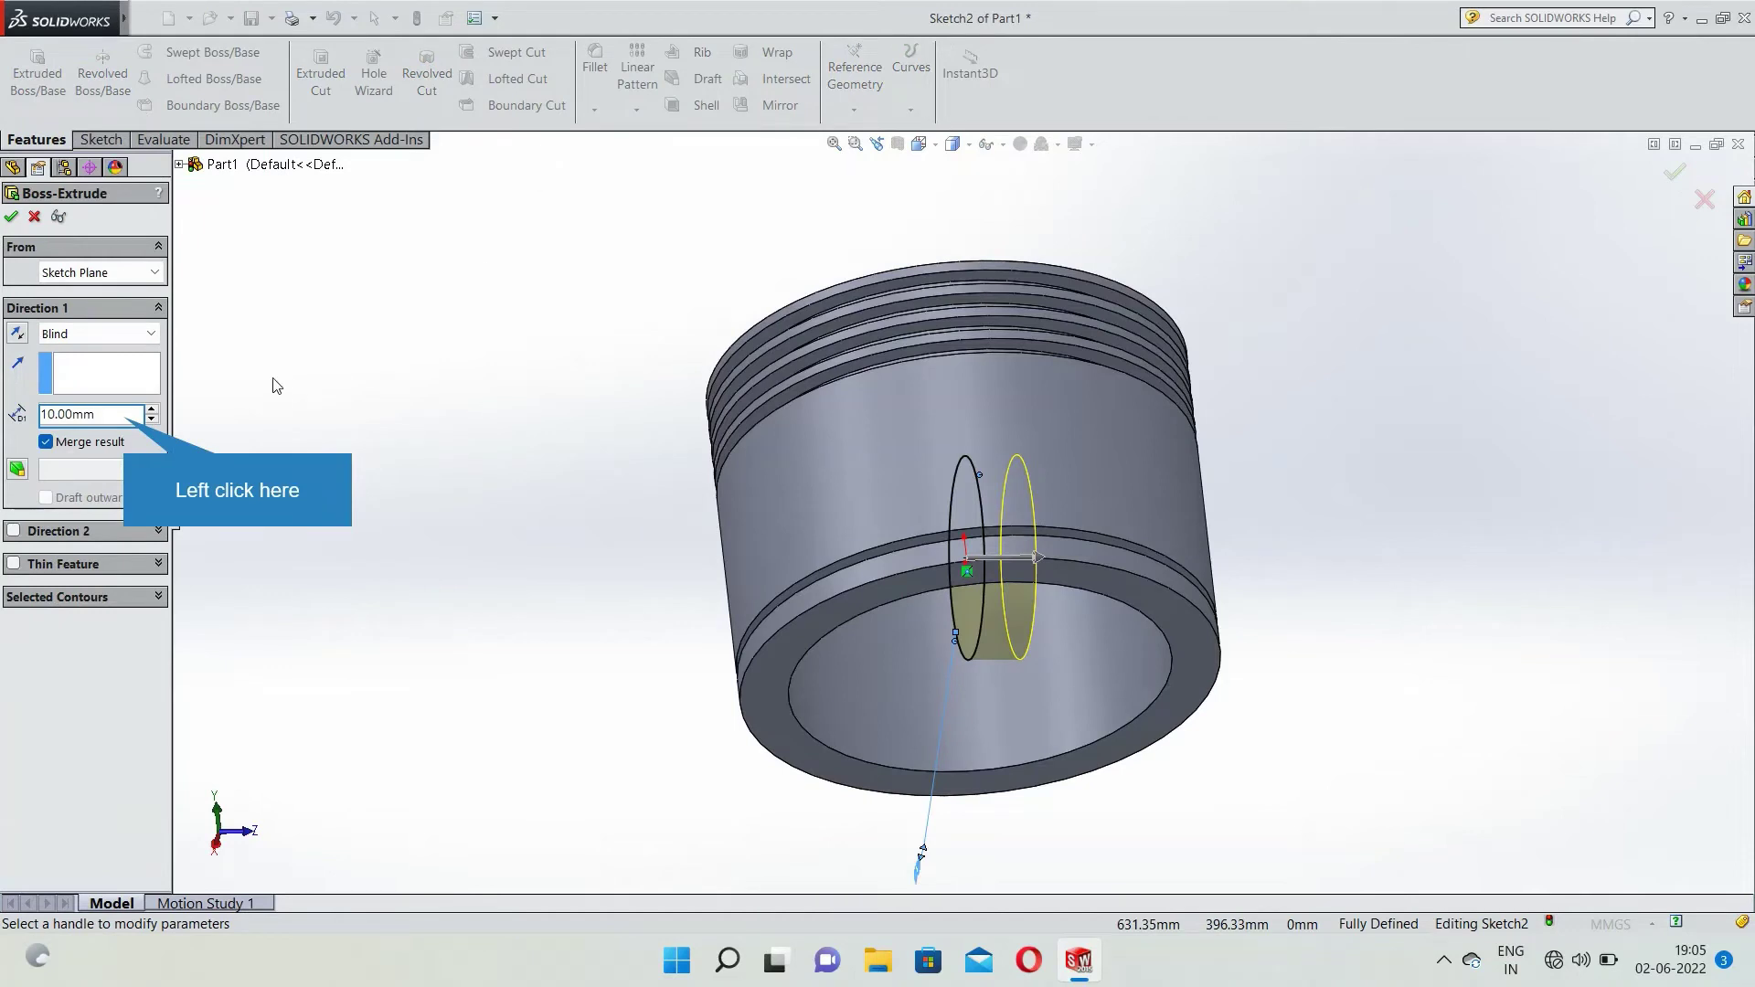
{"action": "left_click", "coordinate": [125, 421]}
{"action": "key", "text": "BackSpace"}
{"action": "type", "text": "82"}
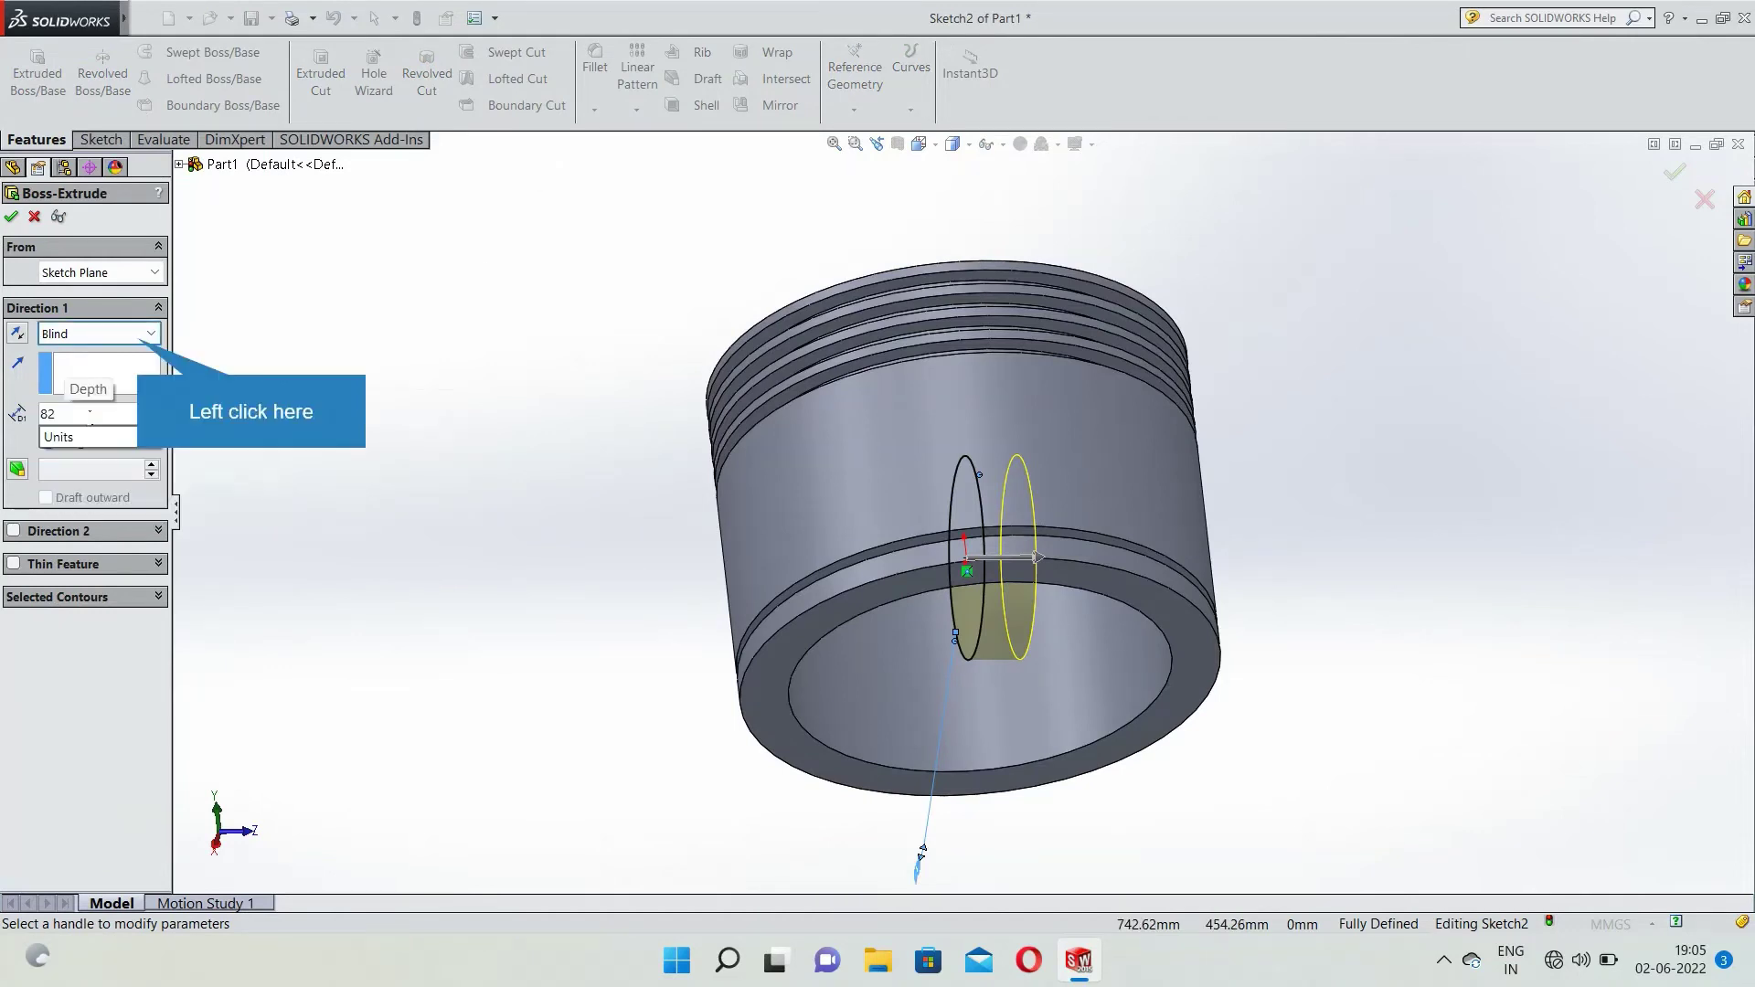
{"action": "left_click", "coordinate": [130, 364]}
{"action": "left_click", "coordinate": [151, 333]}
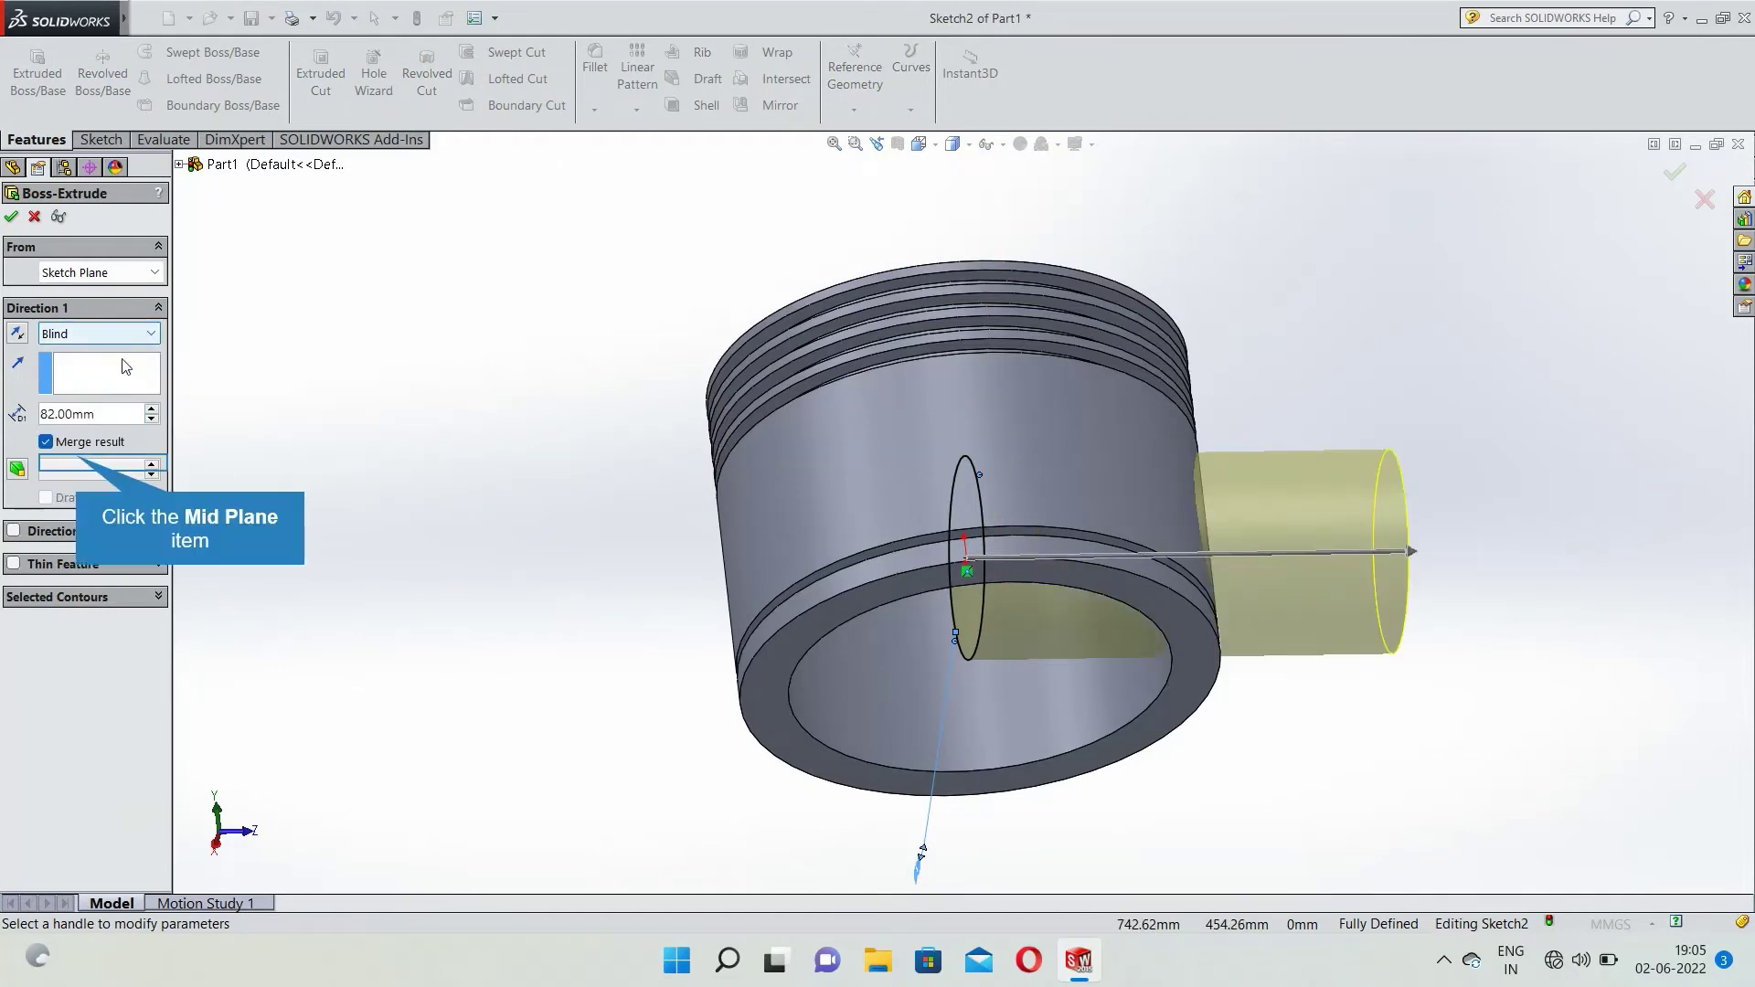
{"action": "left_click", "coordinate": [77, 457]}
{"action": "key", "text": "Return"}
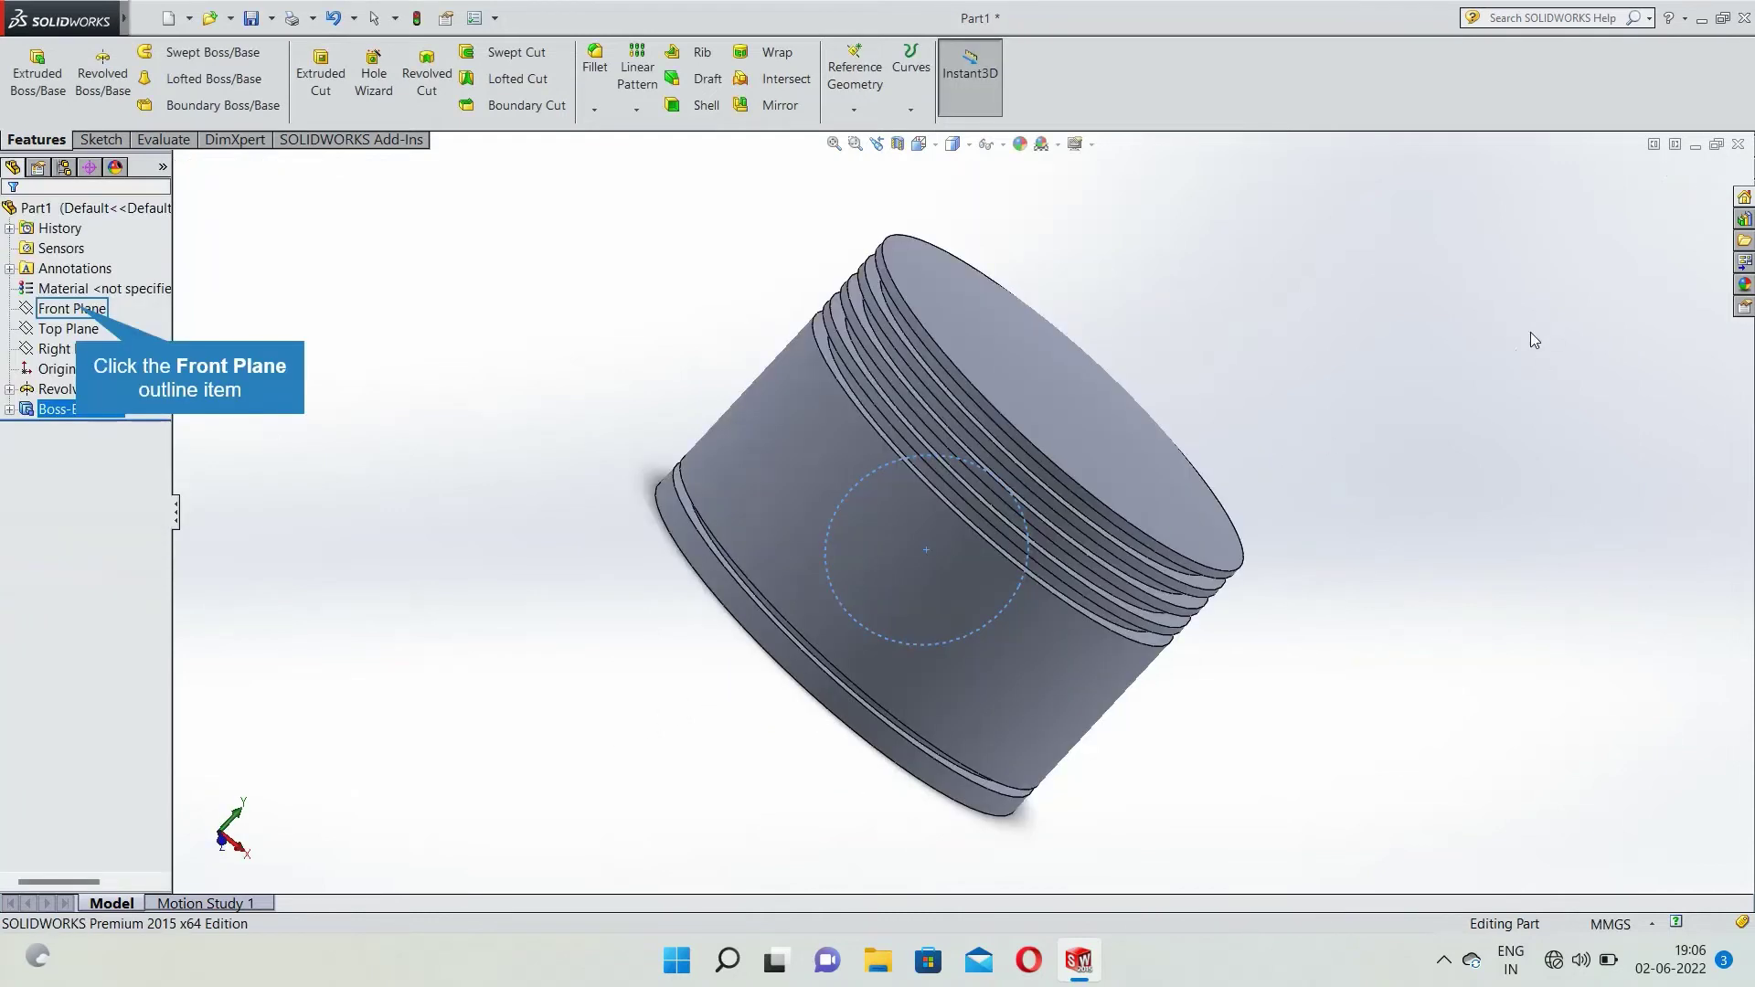
Start a sketch on the Front Plane, seen from the front, and draw a circle centered on the origin, radius about 15.7 mm.
{"action": "left_click", "coordinate": [77, 310]}
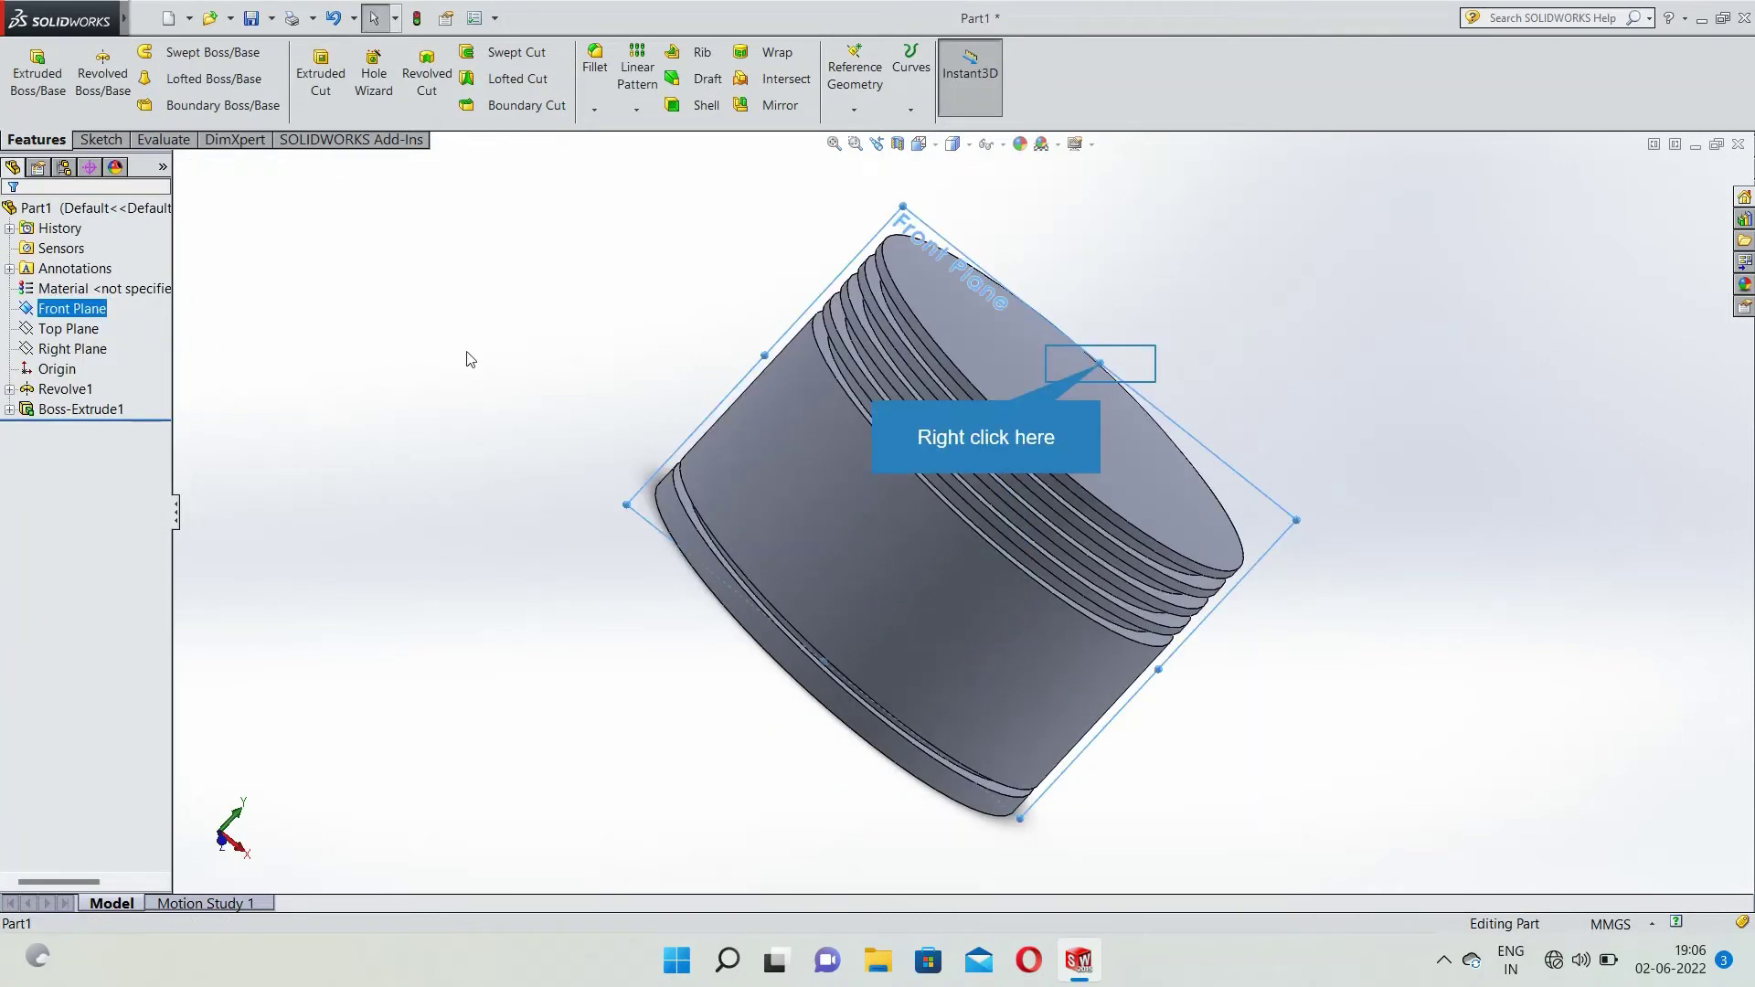
{"action": "right_click", "coordinate": [1101, 366]}
{"action": "left_click", "coordinate": [1142, 344]}
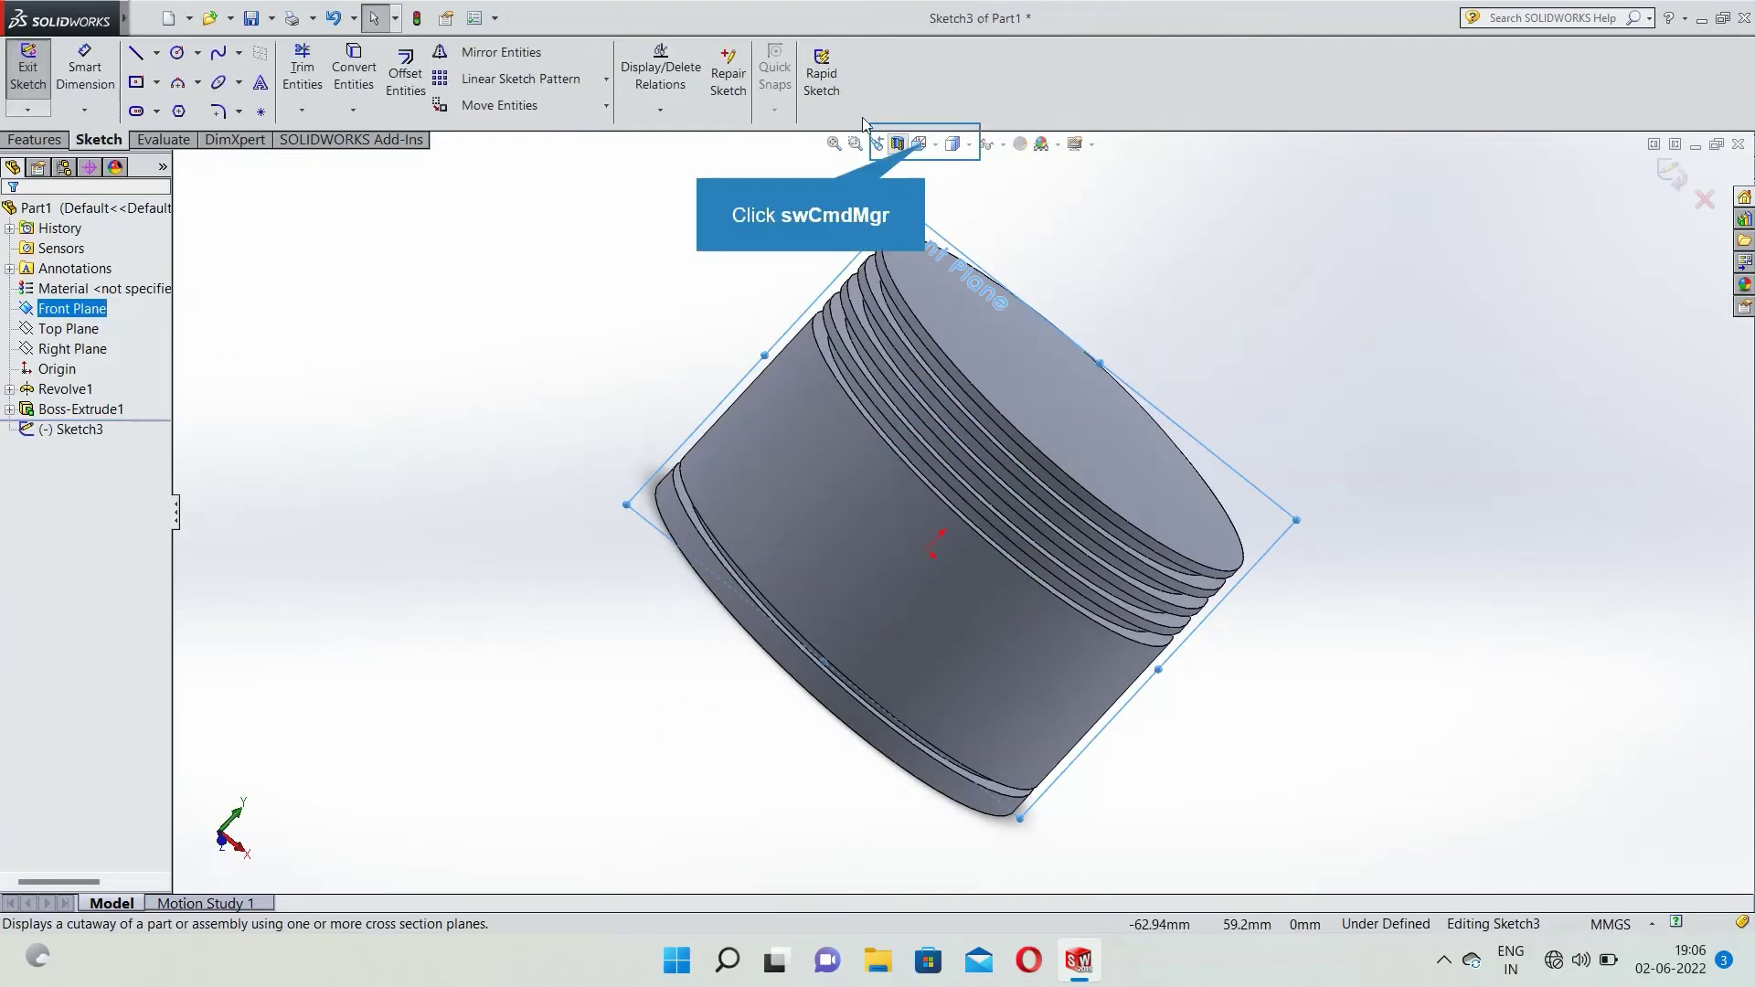
{"action": "left_click", "coordinate": [919, 144]}
{"action": "left_click", "coordinate": [951, 226]}
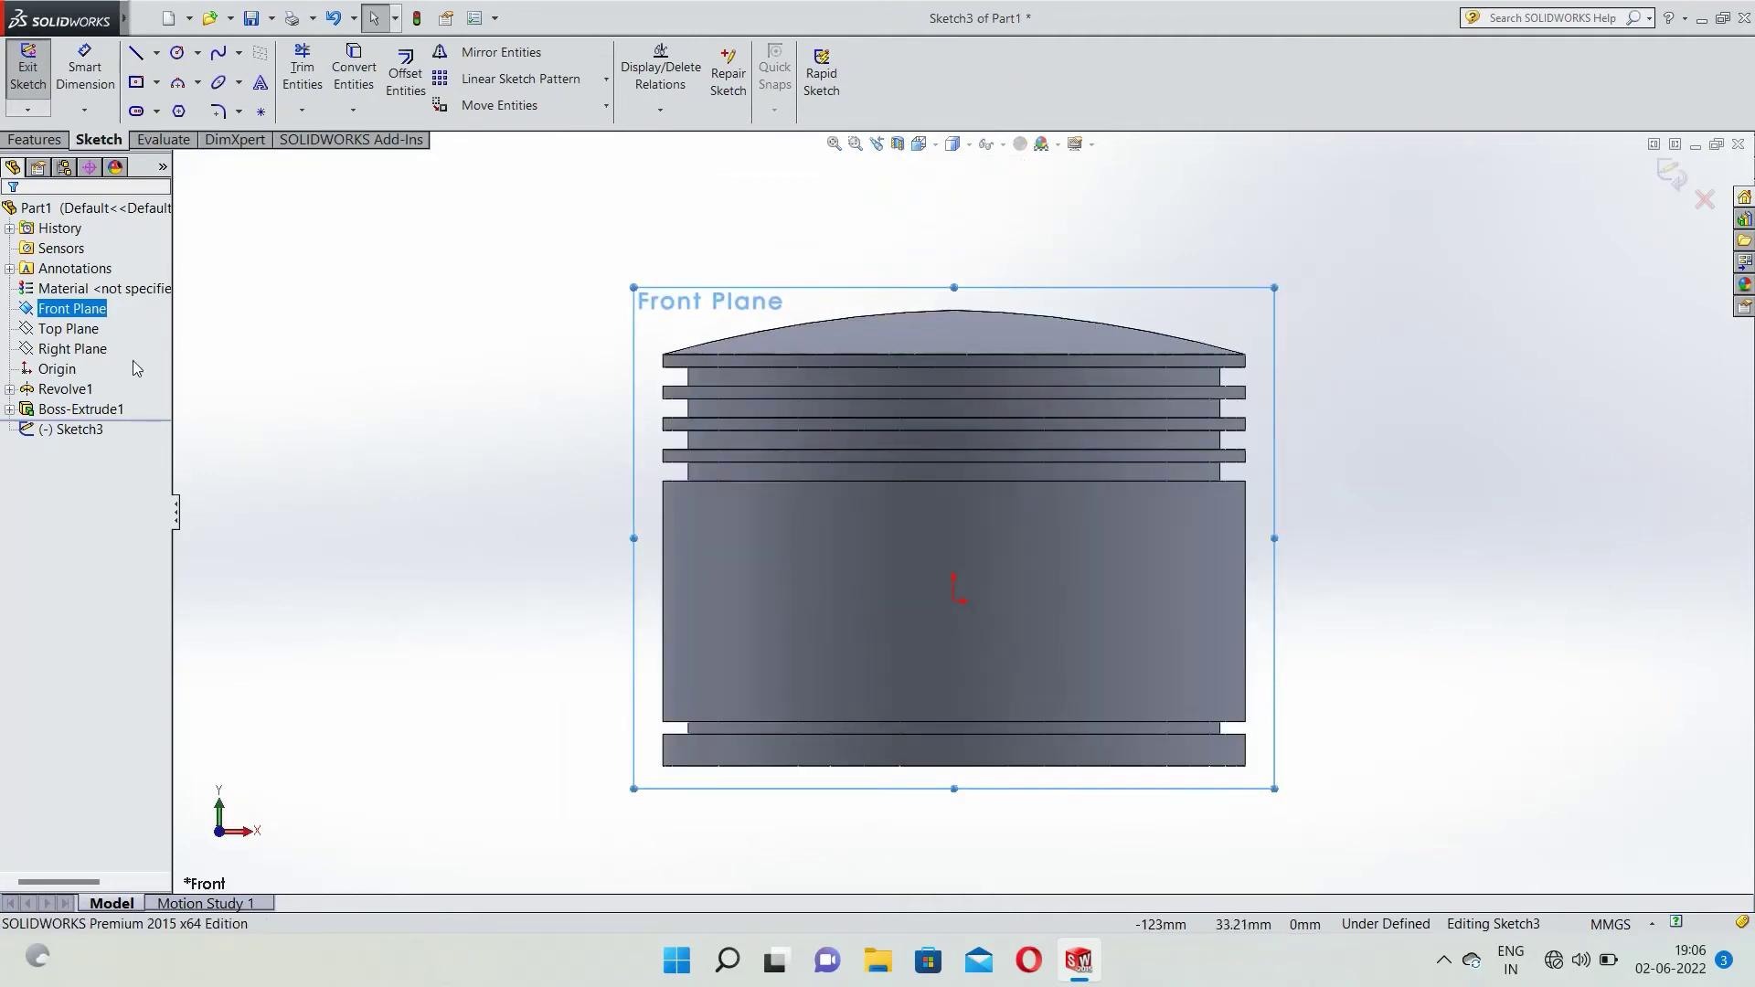
{"action": "left_click", "coordinate": [178, 53]}
{"action": "left_click", "coordinate": [954, 602]}
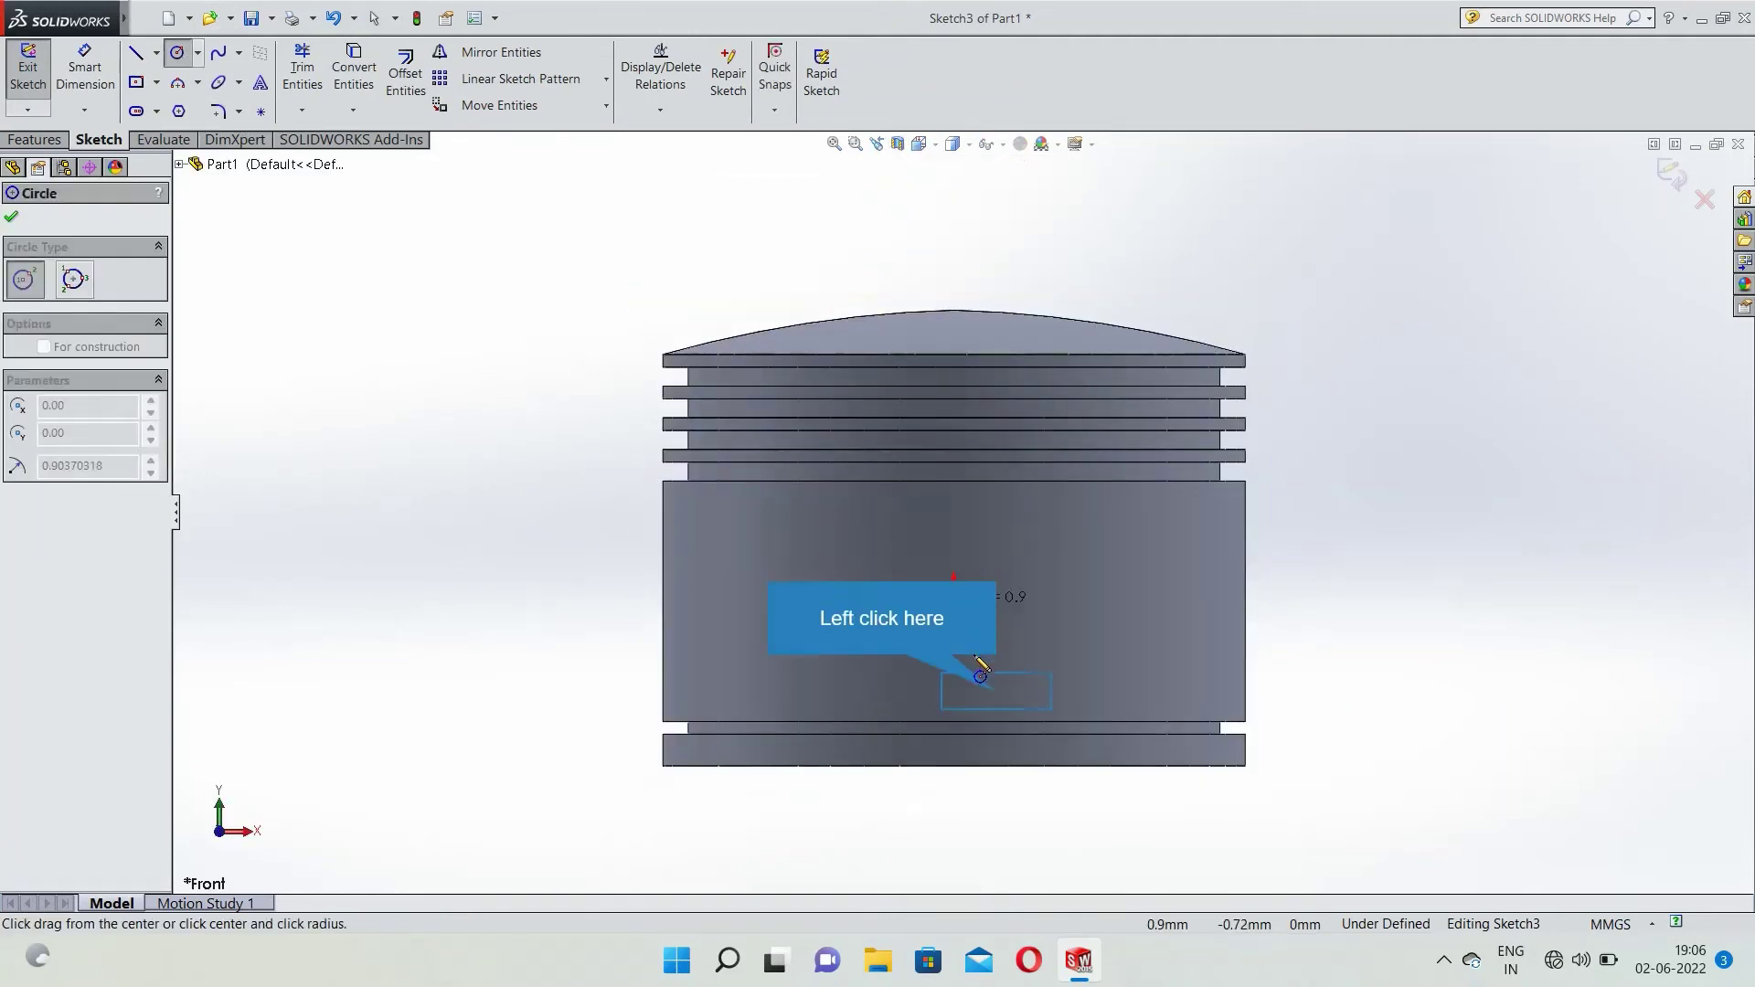
{"action": "left_click", "coordinate": [999, 692]}
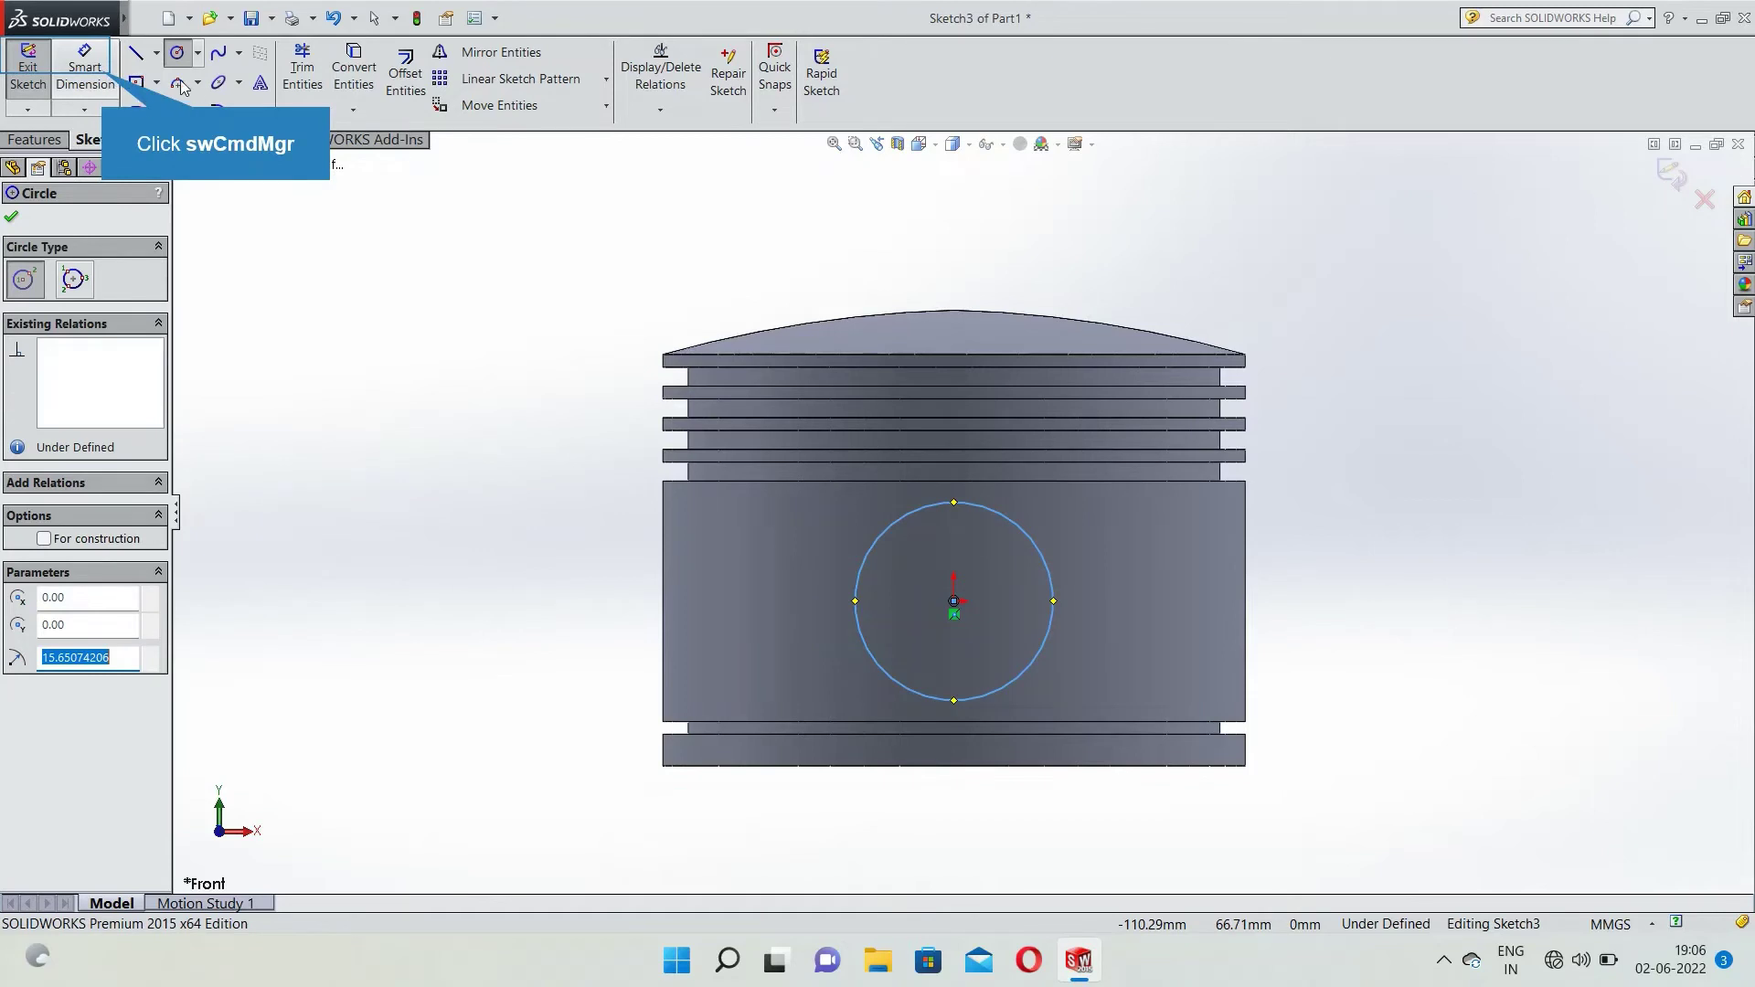
Dimension the new circle's diameter at 22 mm.
{"action": "left_click", "coordinate": [103, 76]}
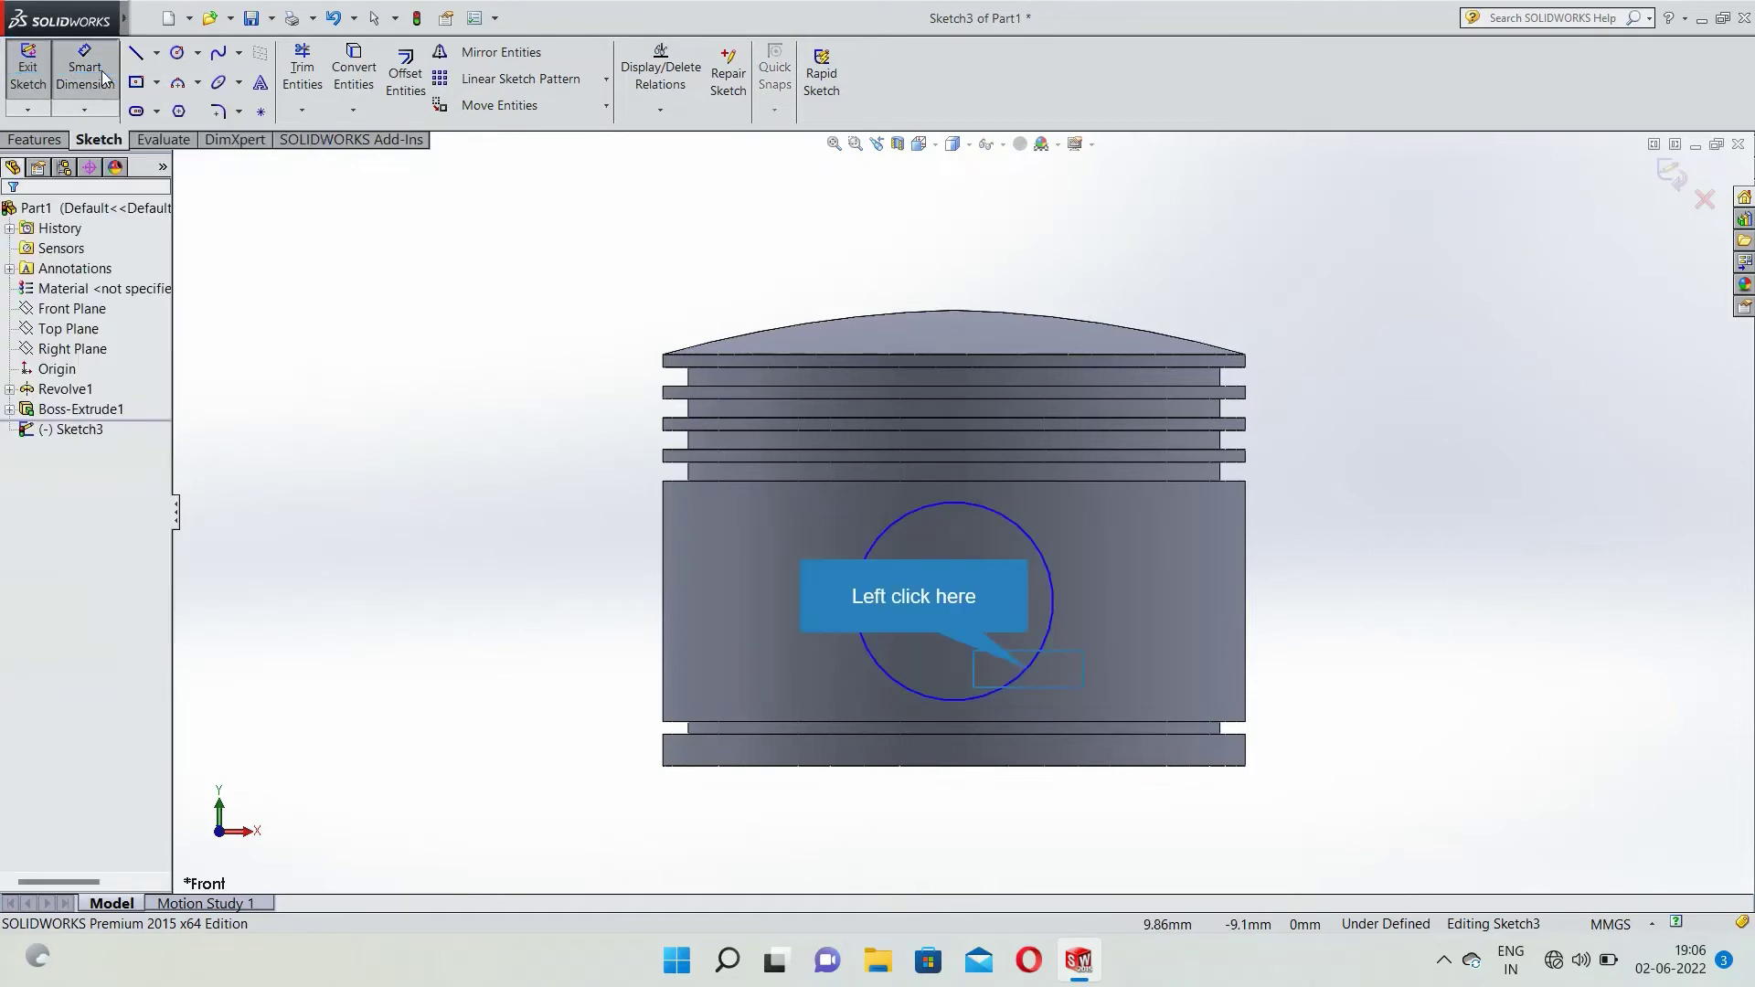
{"action": "left_click", "coordinate": [1025, 672]}
{"action": "left_click", "coordinate": [1104, 674]}
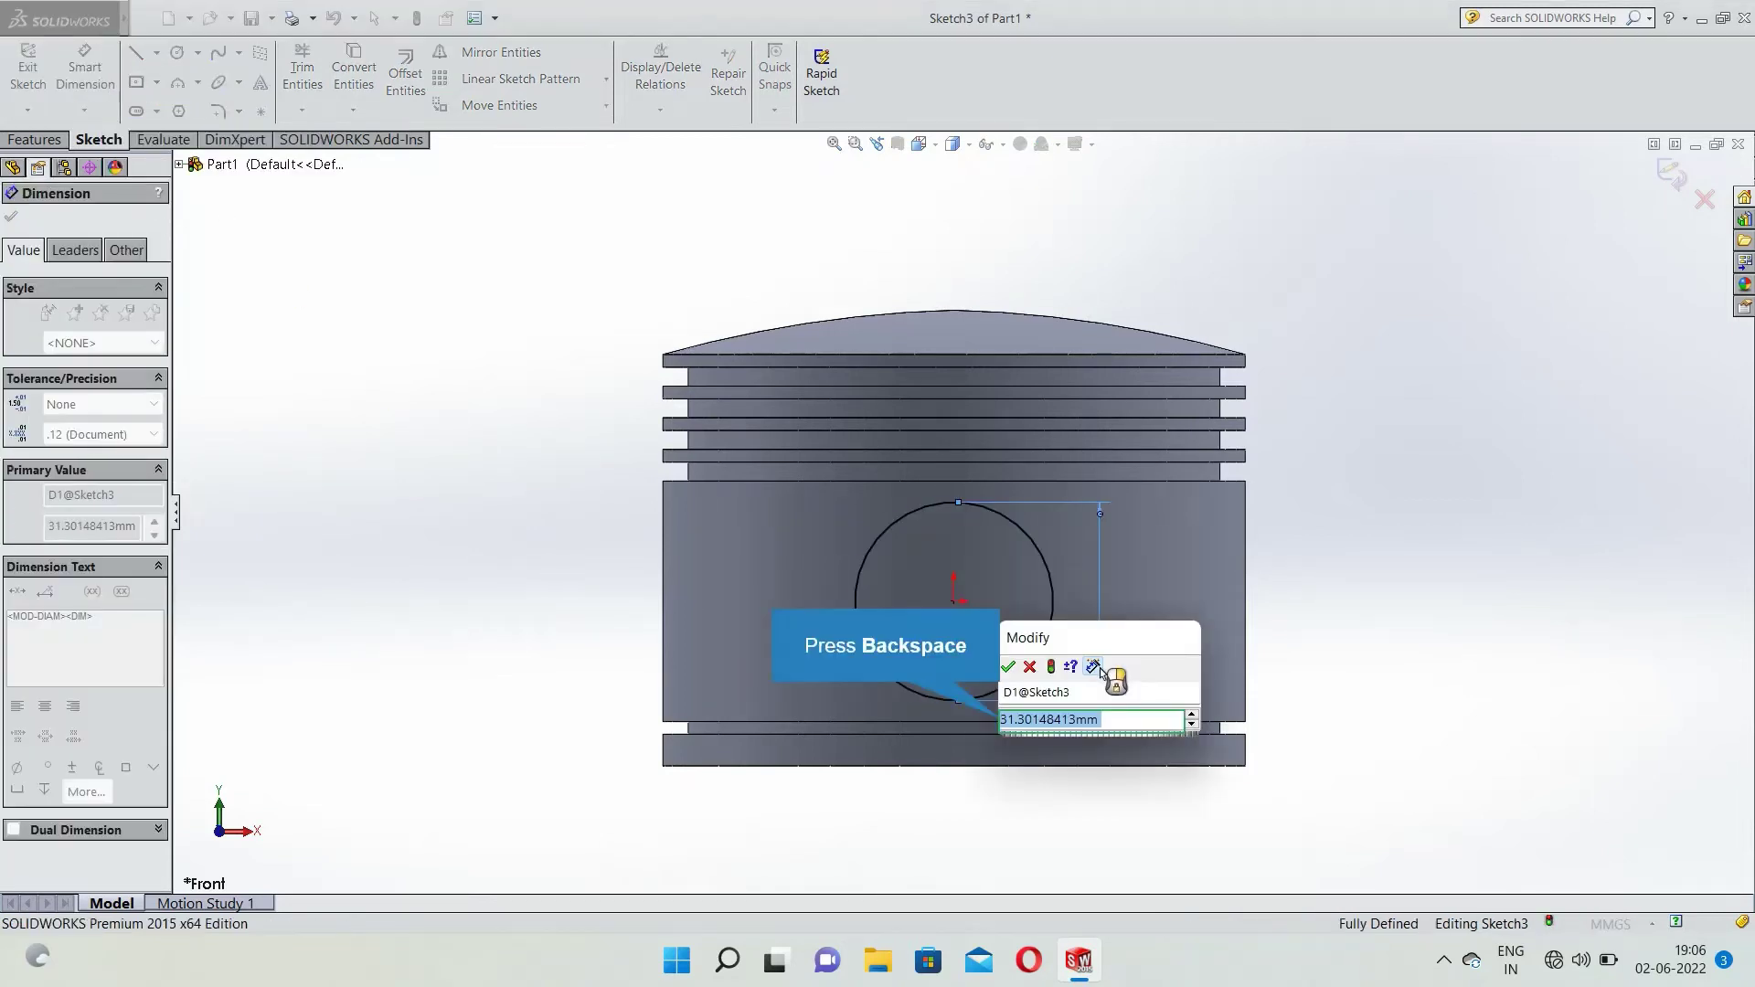
{"action": "key", "text": "BackSpace"}
{"action": "type", "text": "11"}
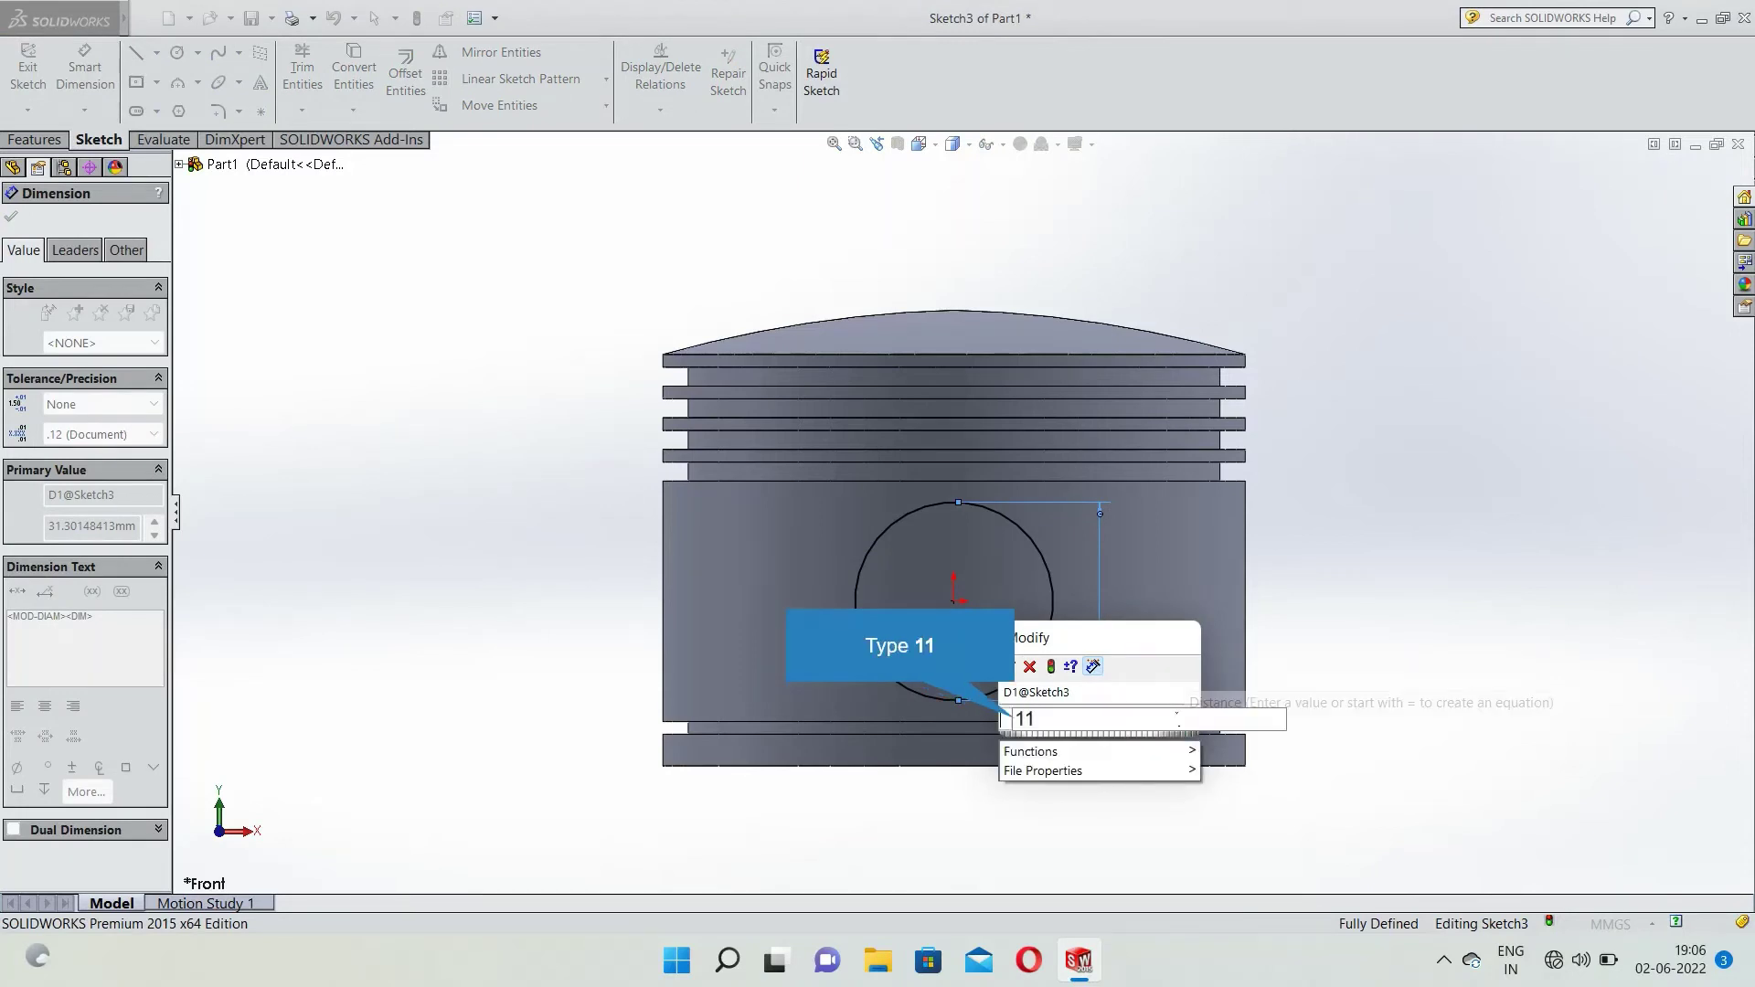
{"action": "key", "text": "Return"}
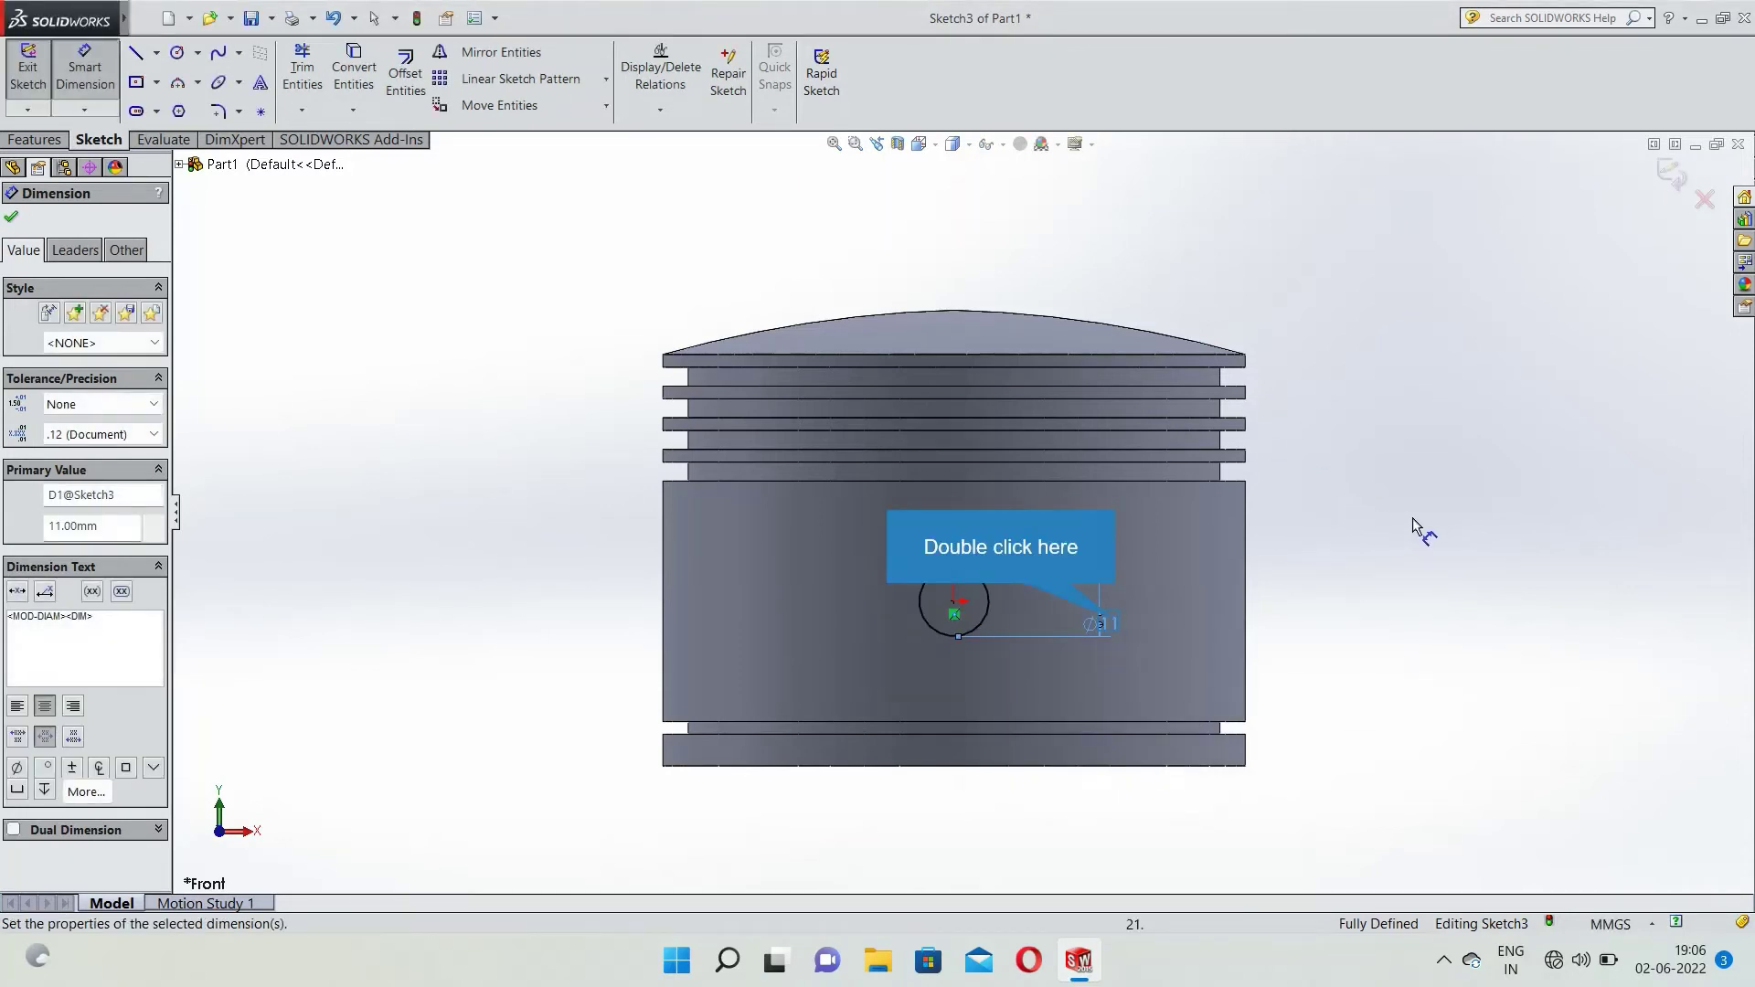
{"action": "double_click", "coordinate": [1114, 625]}
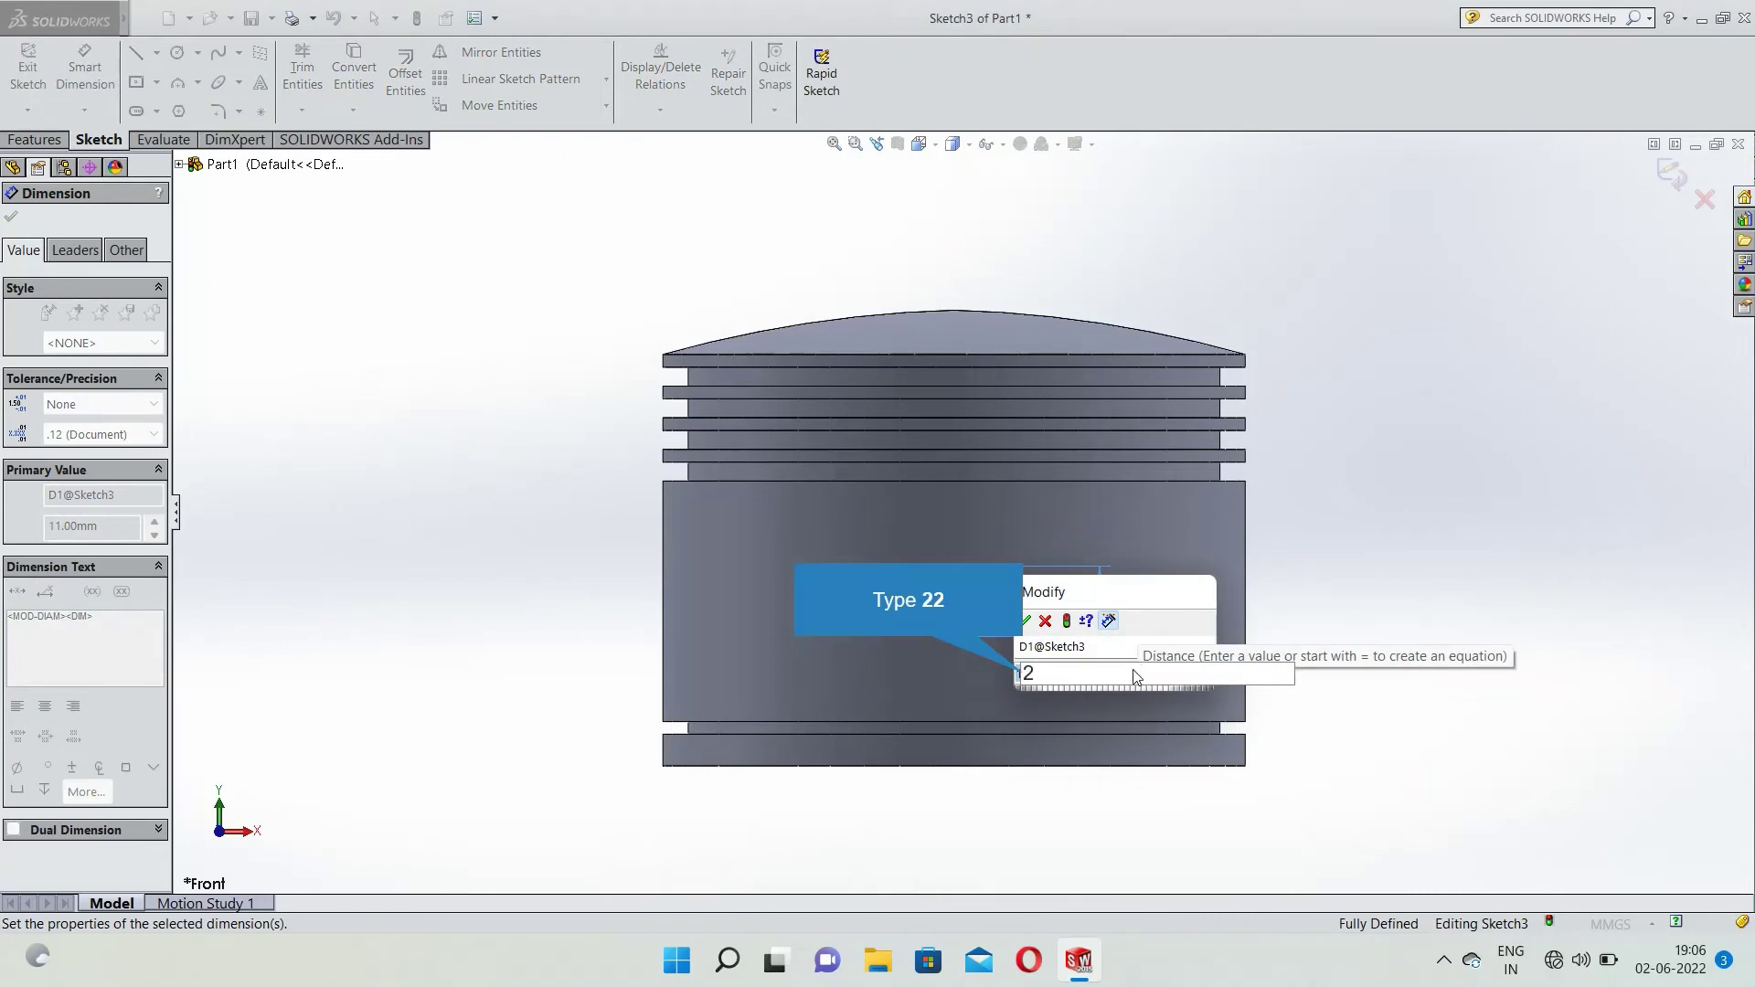
{"action": "type", "text": "22"}
{"action": "key", "text": "Return"}
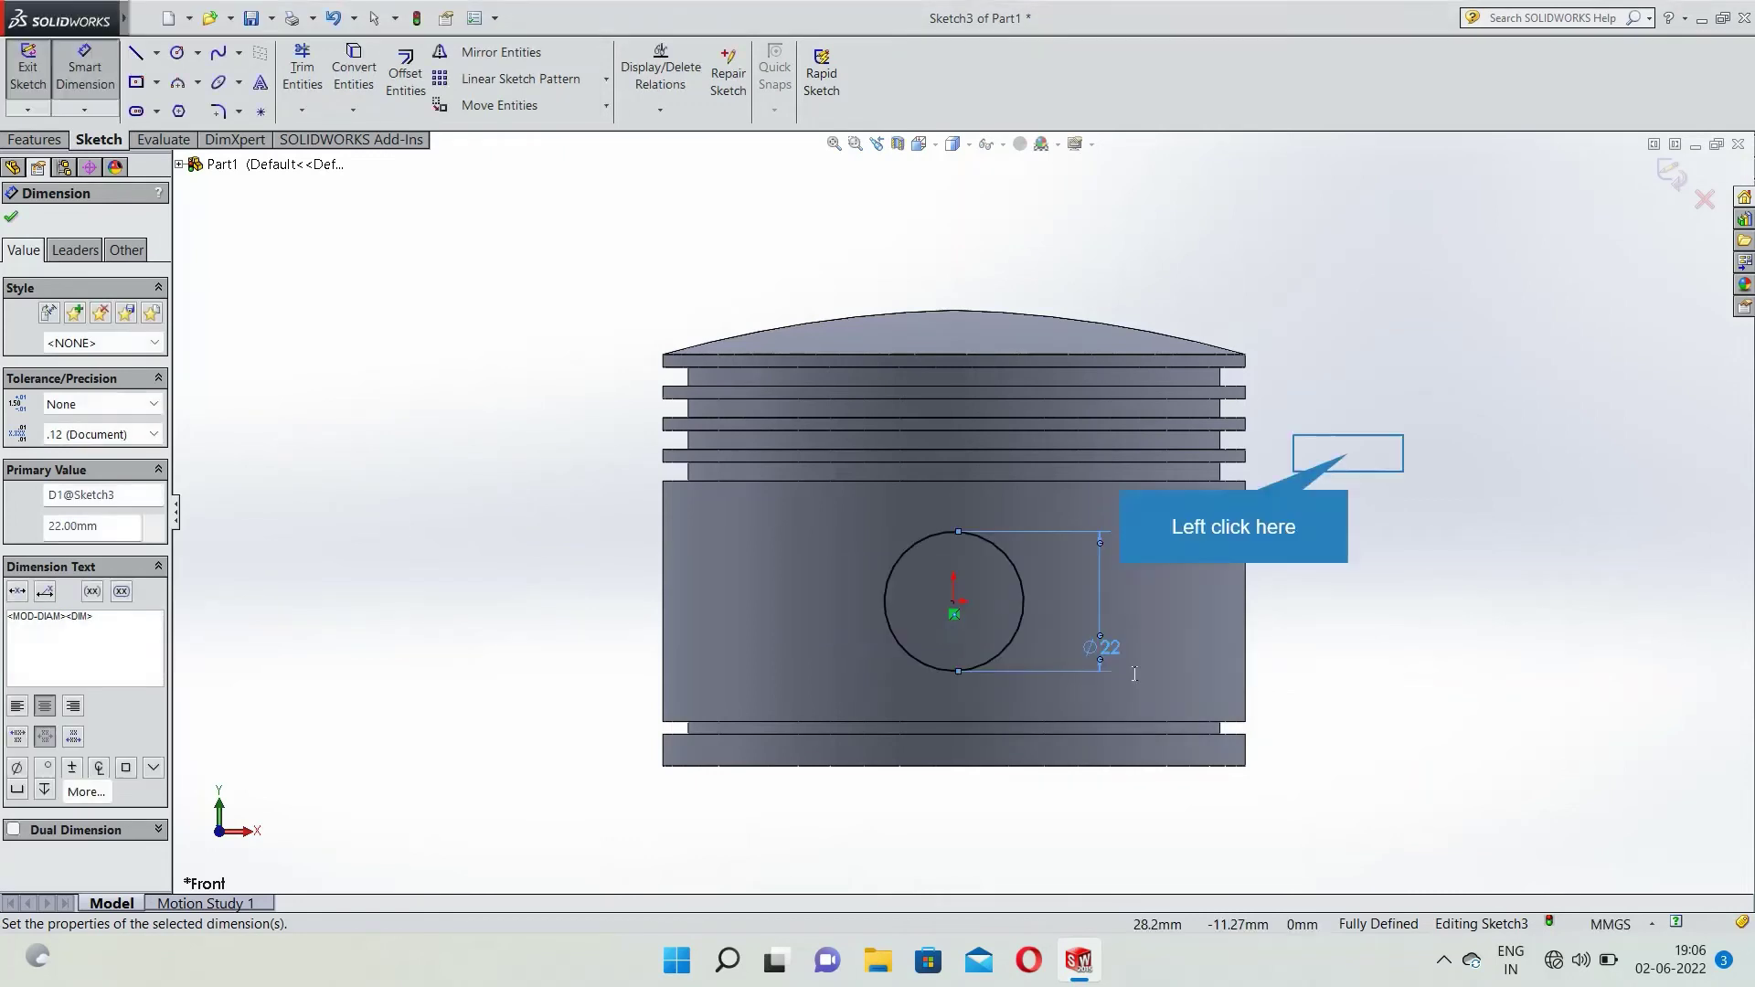
{"action": "left_click", "coordinate": [1347, 453]}
Cut the 22 mm circle through the piston with an Extruded Cut, Mid Plane end condition, 100 mm deep.
{"action": "left_click", "coordinate": [71, 142]}
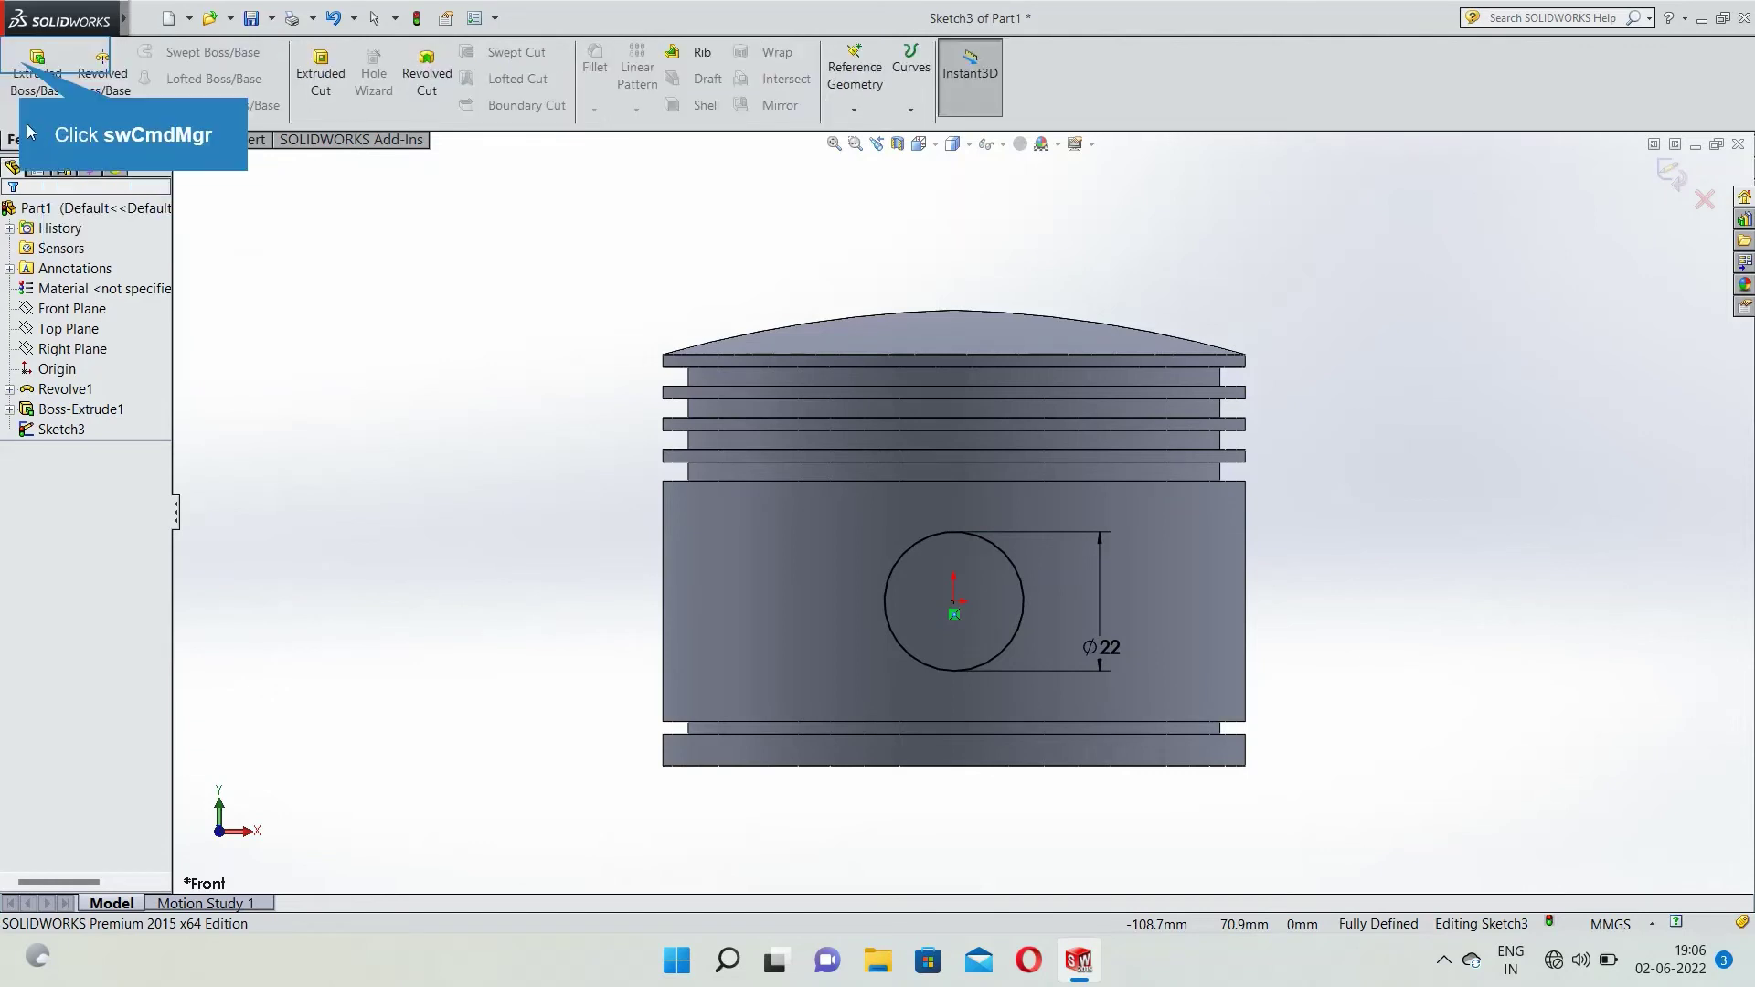
{"action": "left_click", "coordinate": [22, 72]}
{"action": "left_click", "coordinate": [34, 216]}
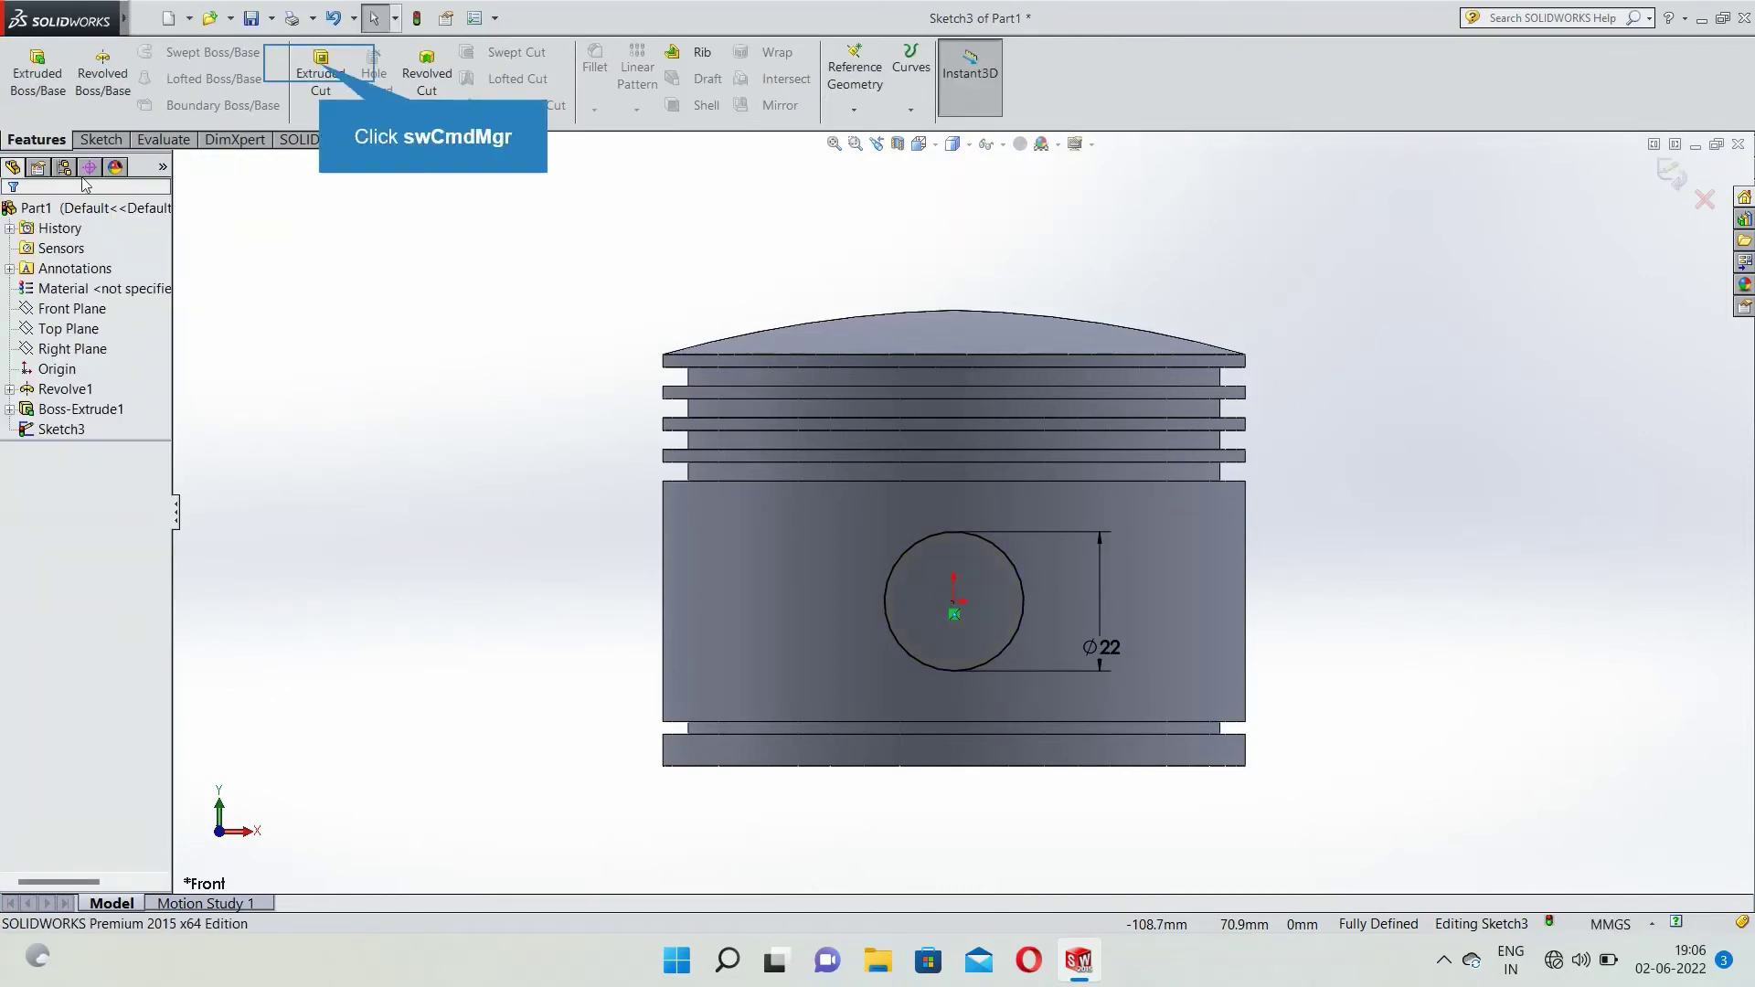
{"action": "left_click", "coordinate": [320, 70]}
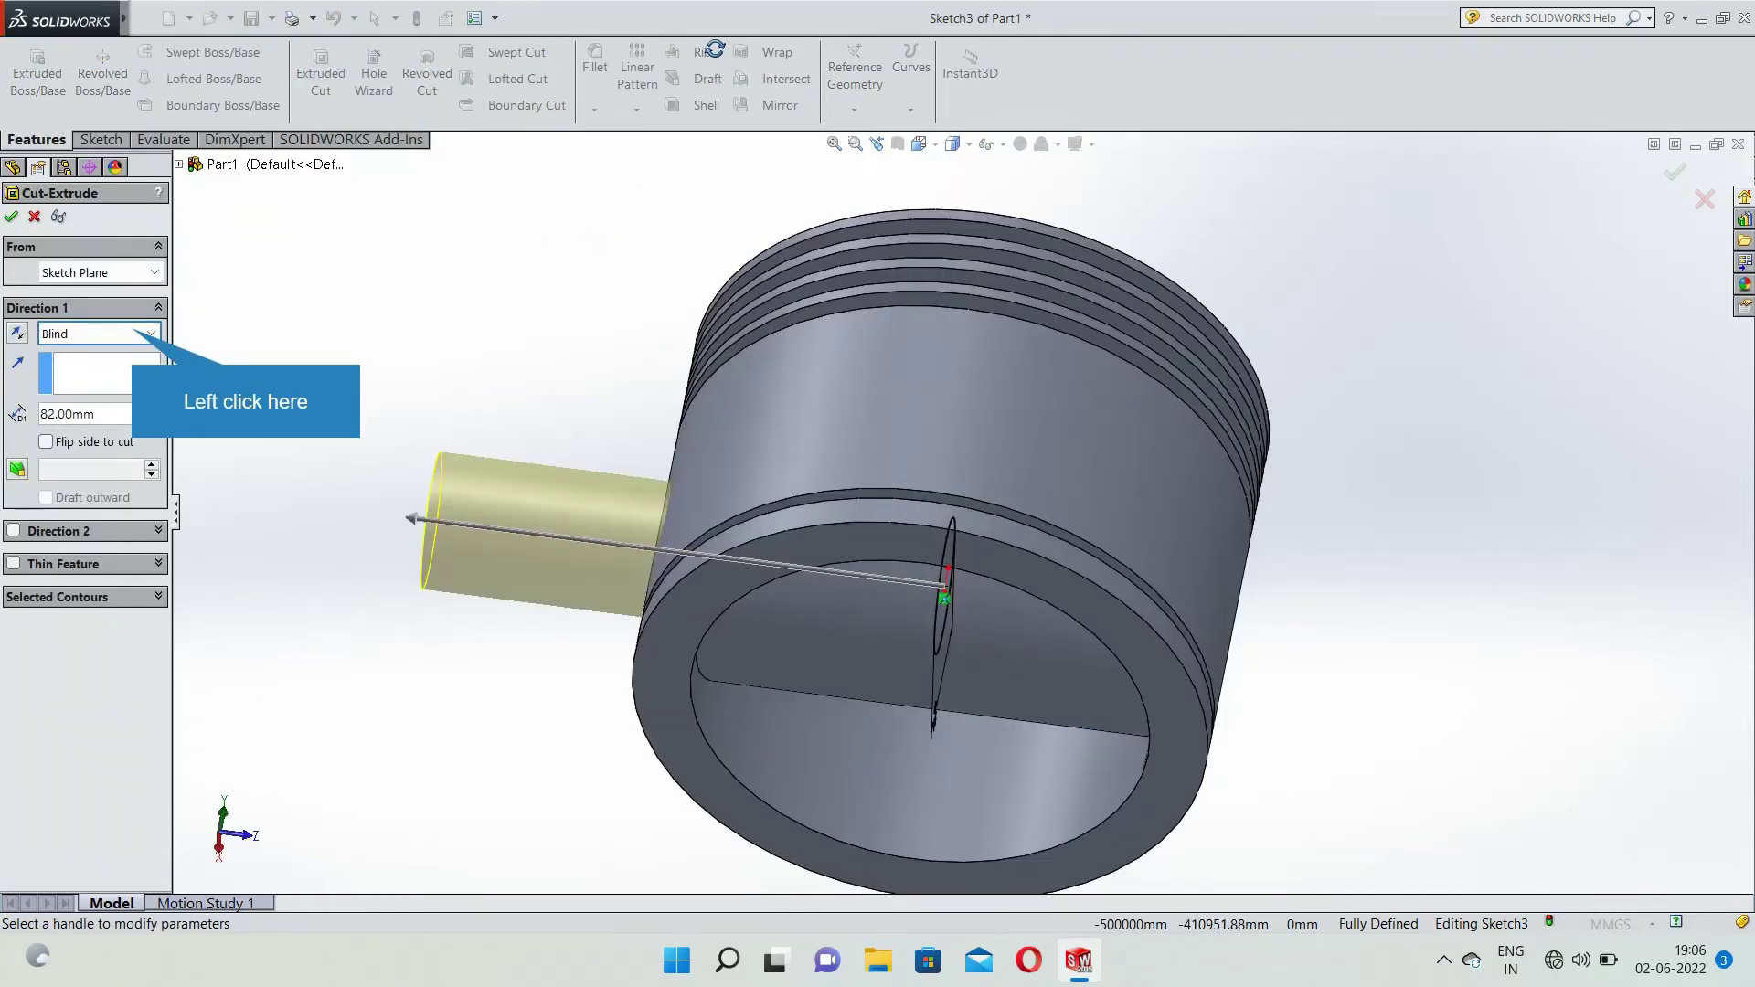
{"action": "left_click", "coordinate": [100, 333]}
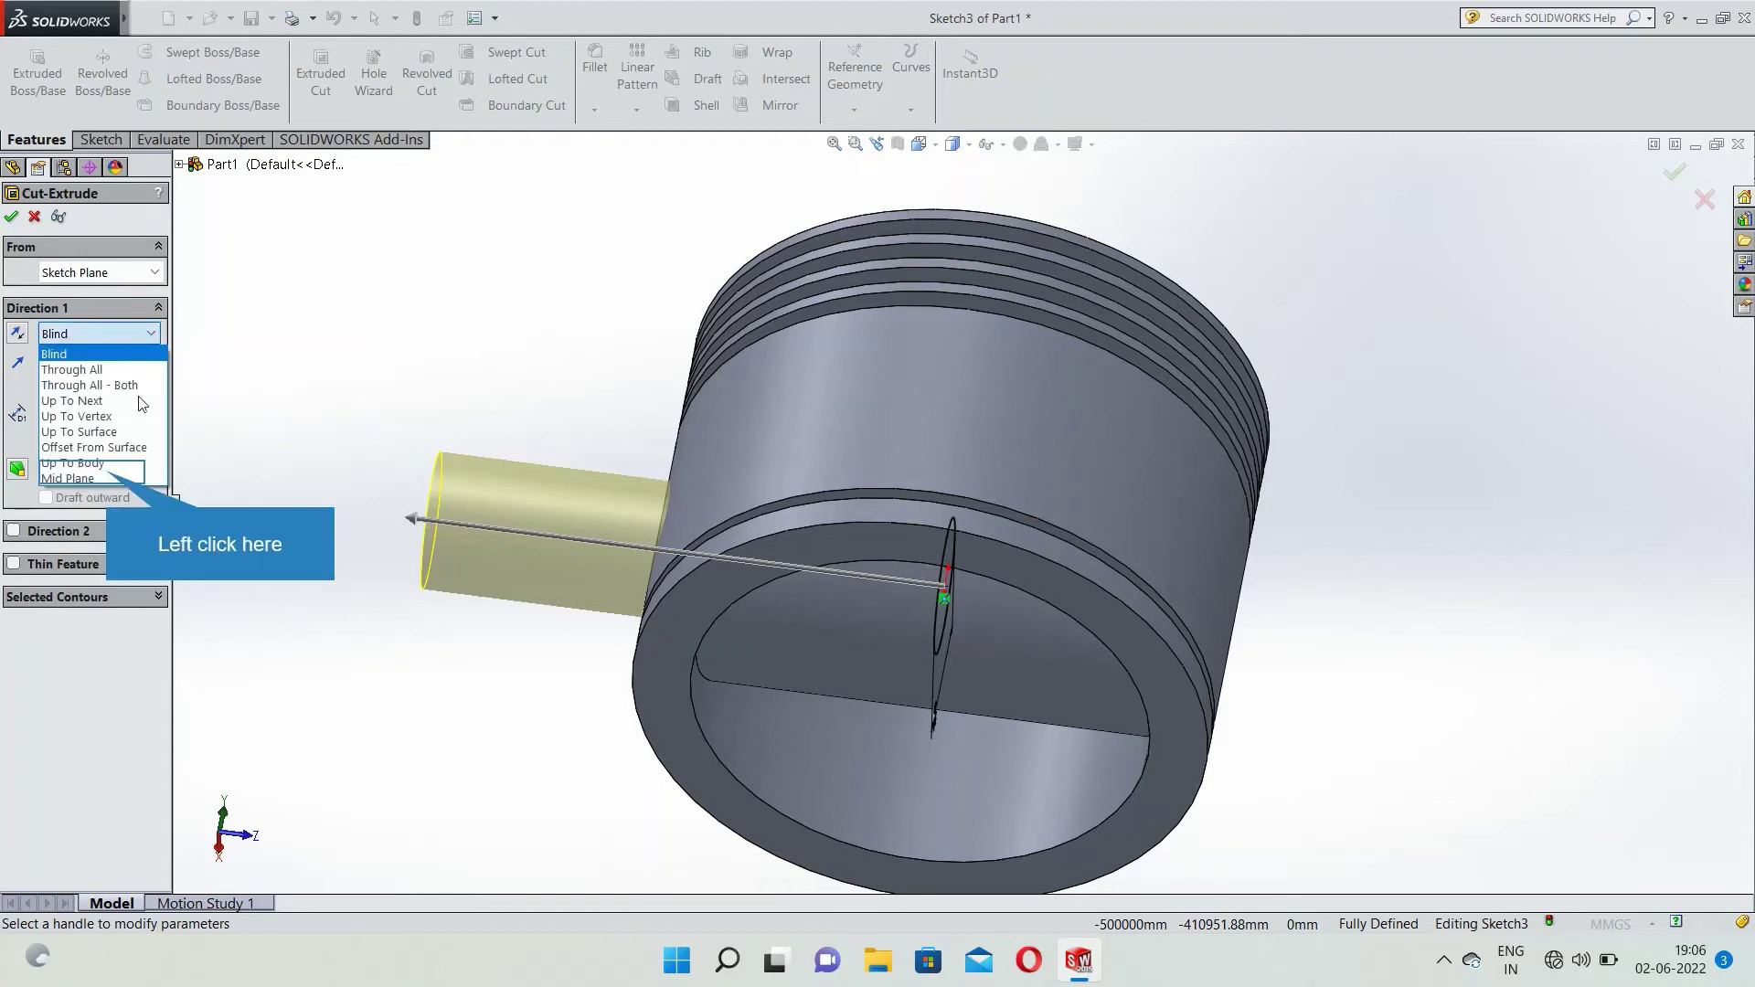
{"action": "left_click", "coordinate": [106, 470]}
{"action": "key", "text": "BackSpace"}
{"action": "type", "text": "100"}
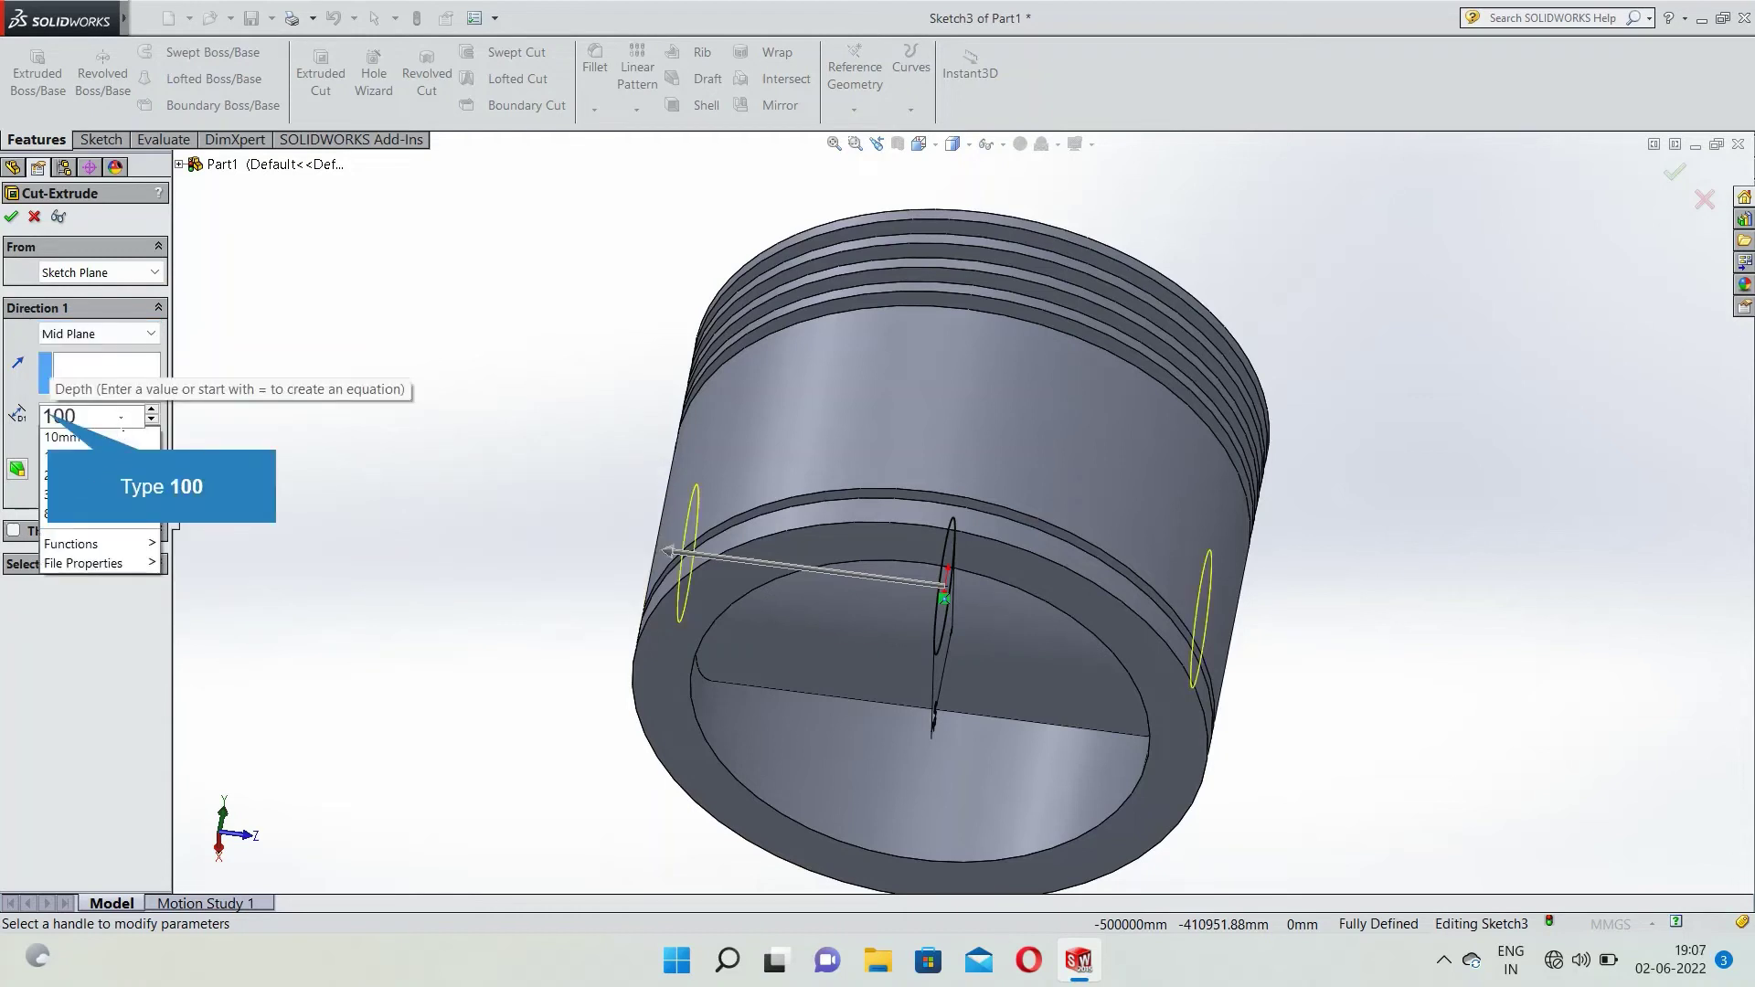
{"action": "key", "text": "Return"}
{"action": "key", "text": "Return"}
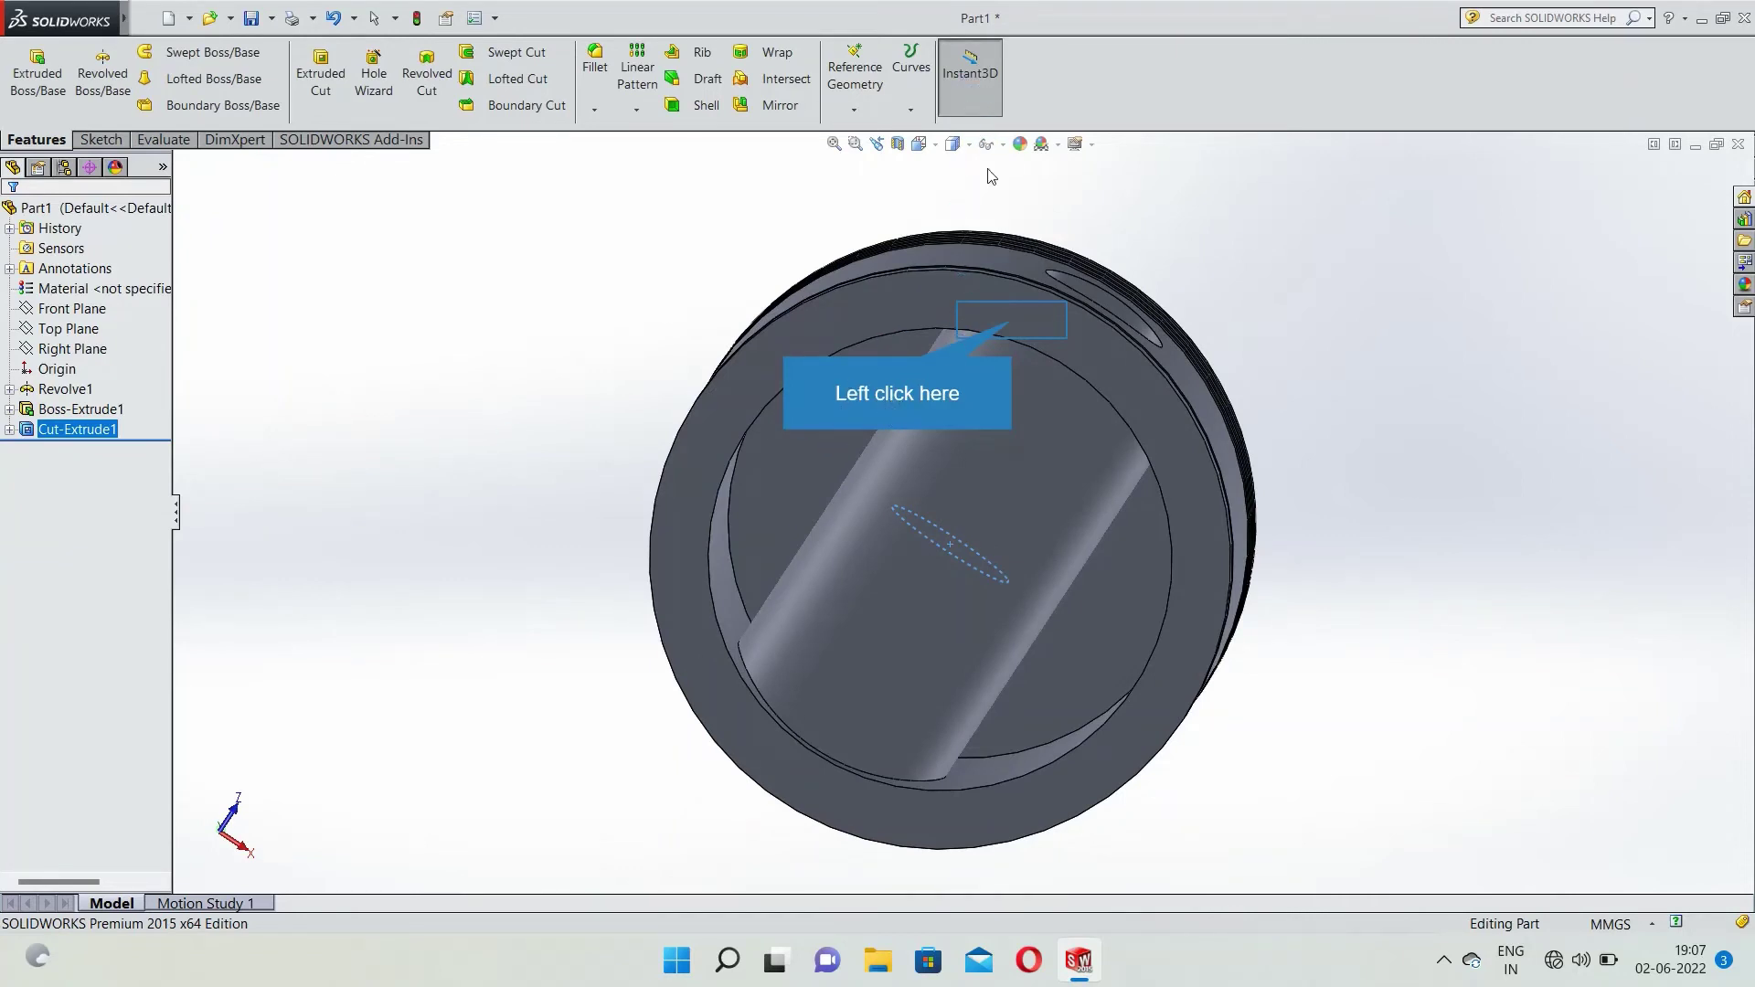
Start a sketch on the piston's annular bottom face, seen from below, and draw a corner rectangle around the origin, about 46 by 41 mm.
{"action": "left_click", "coordinate": [1012, 320]}
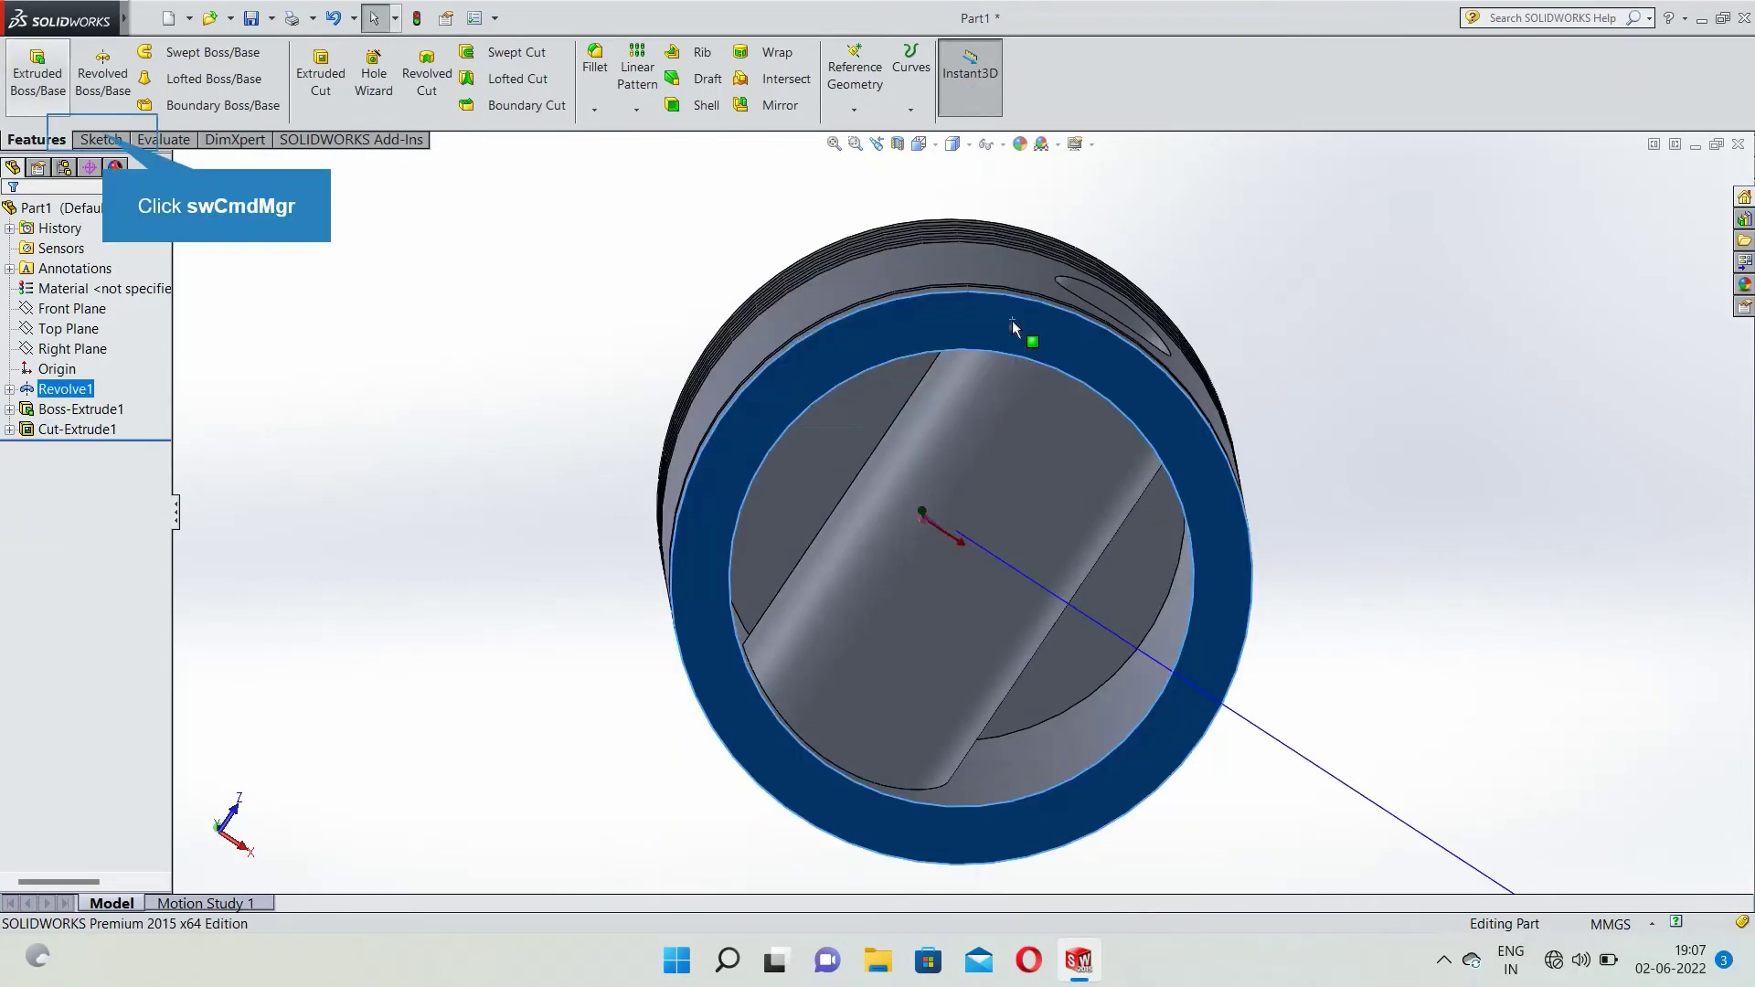
{"action": "left_click", "coordinate": [102, 139]}
{"action": "left_click", "coordinate": [35, 73]}
{"action": "left_click", "coordinate": [918, 144]}
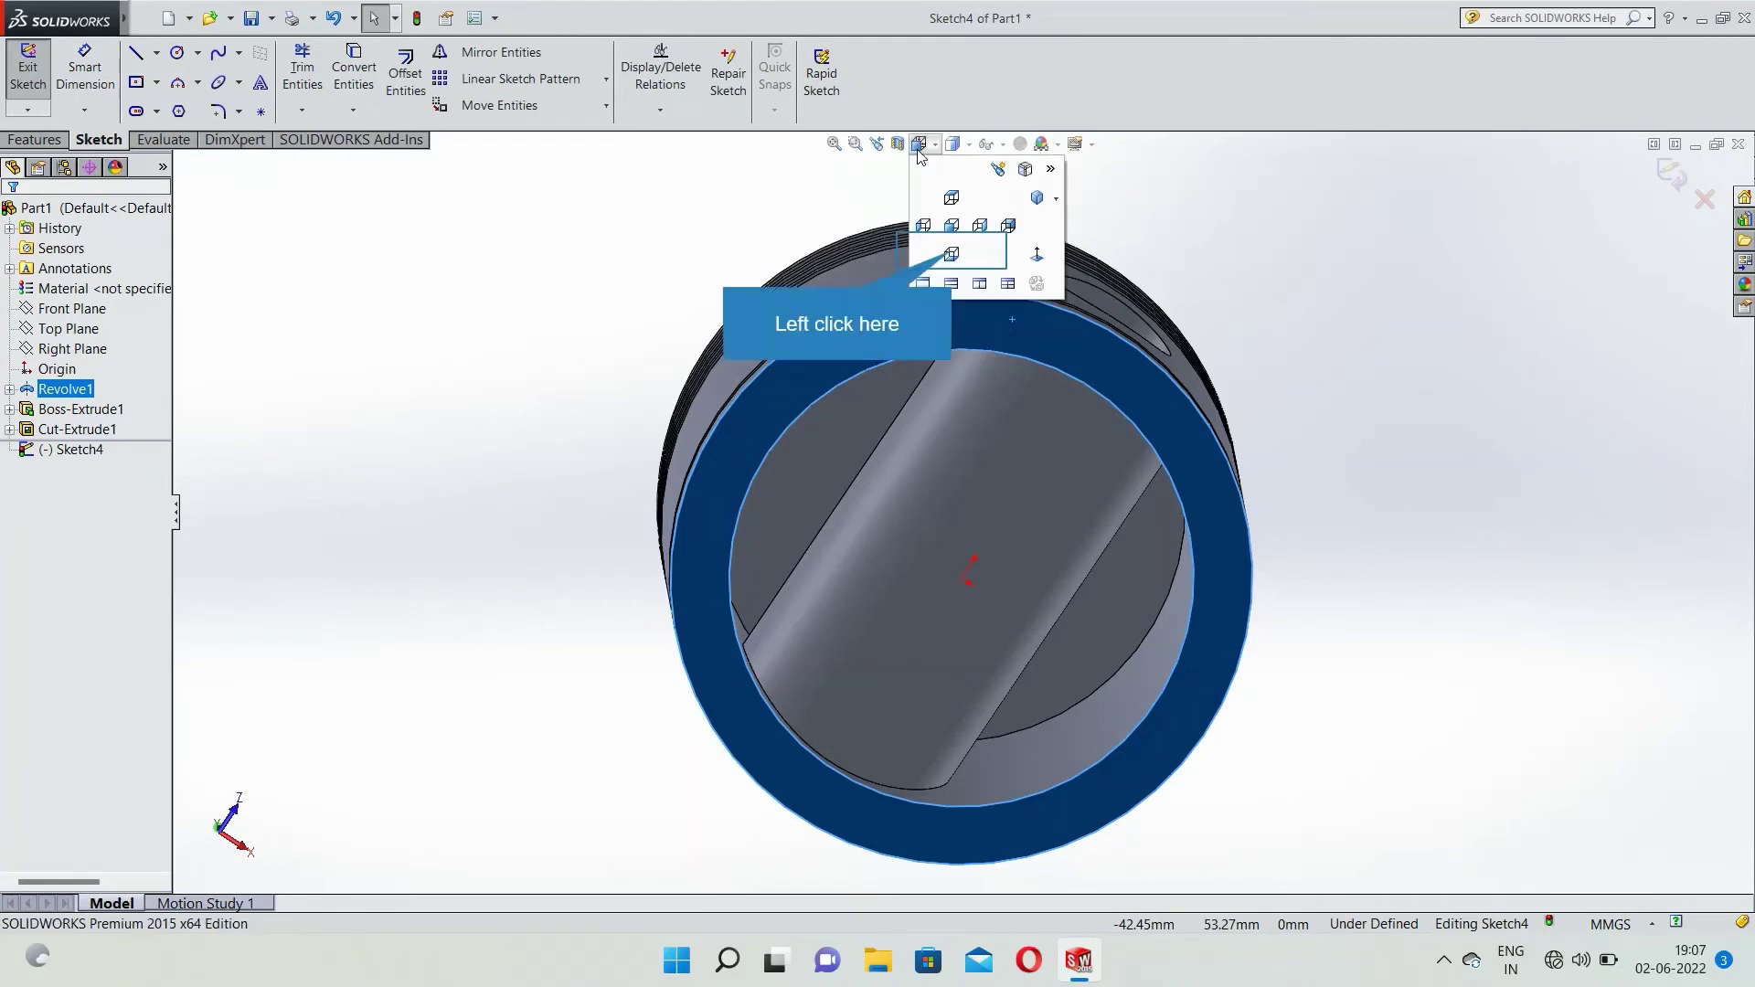
{"action": "left_click", "coordinate": [952, 267]}
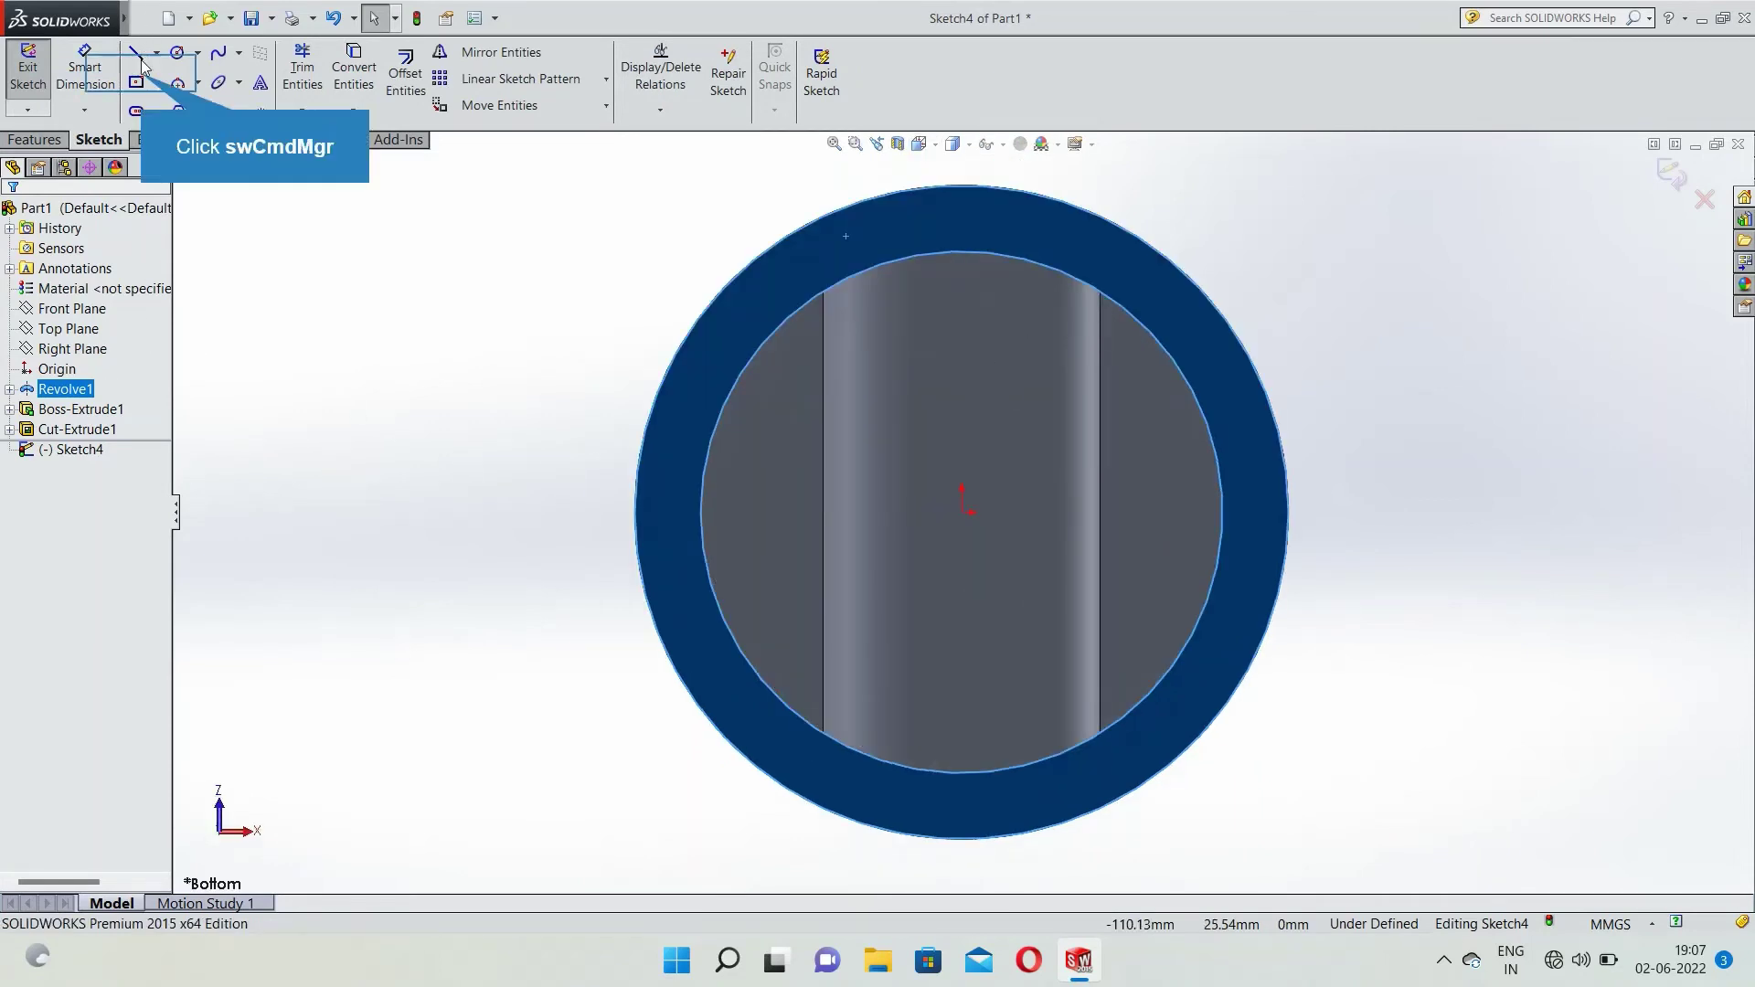
{"action": "left_click", "coordinate": [140, 86]}
{"action": "left_click", "coordinate": [25, 277]}
{"action": "left_click", "coordinate": [802, 352]}
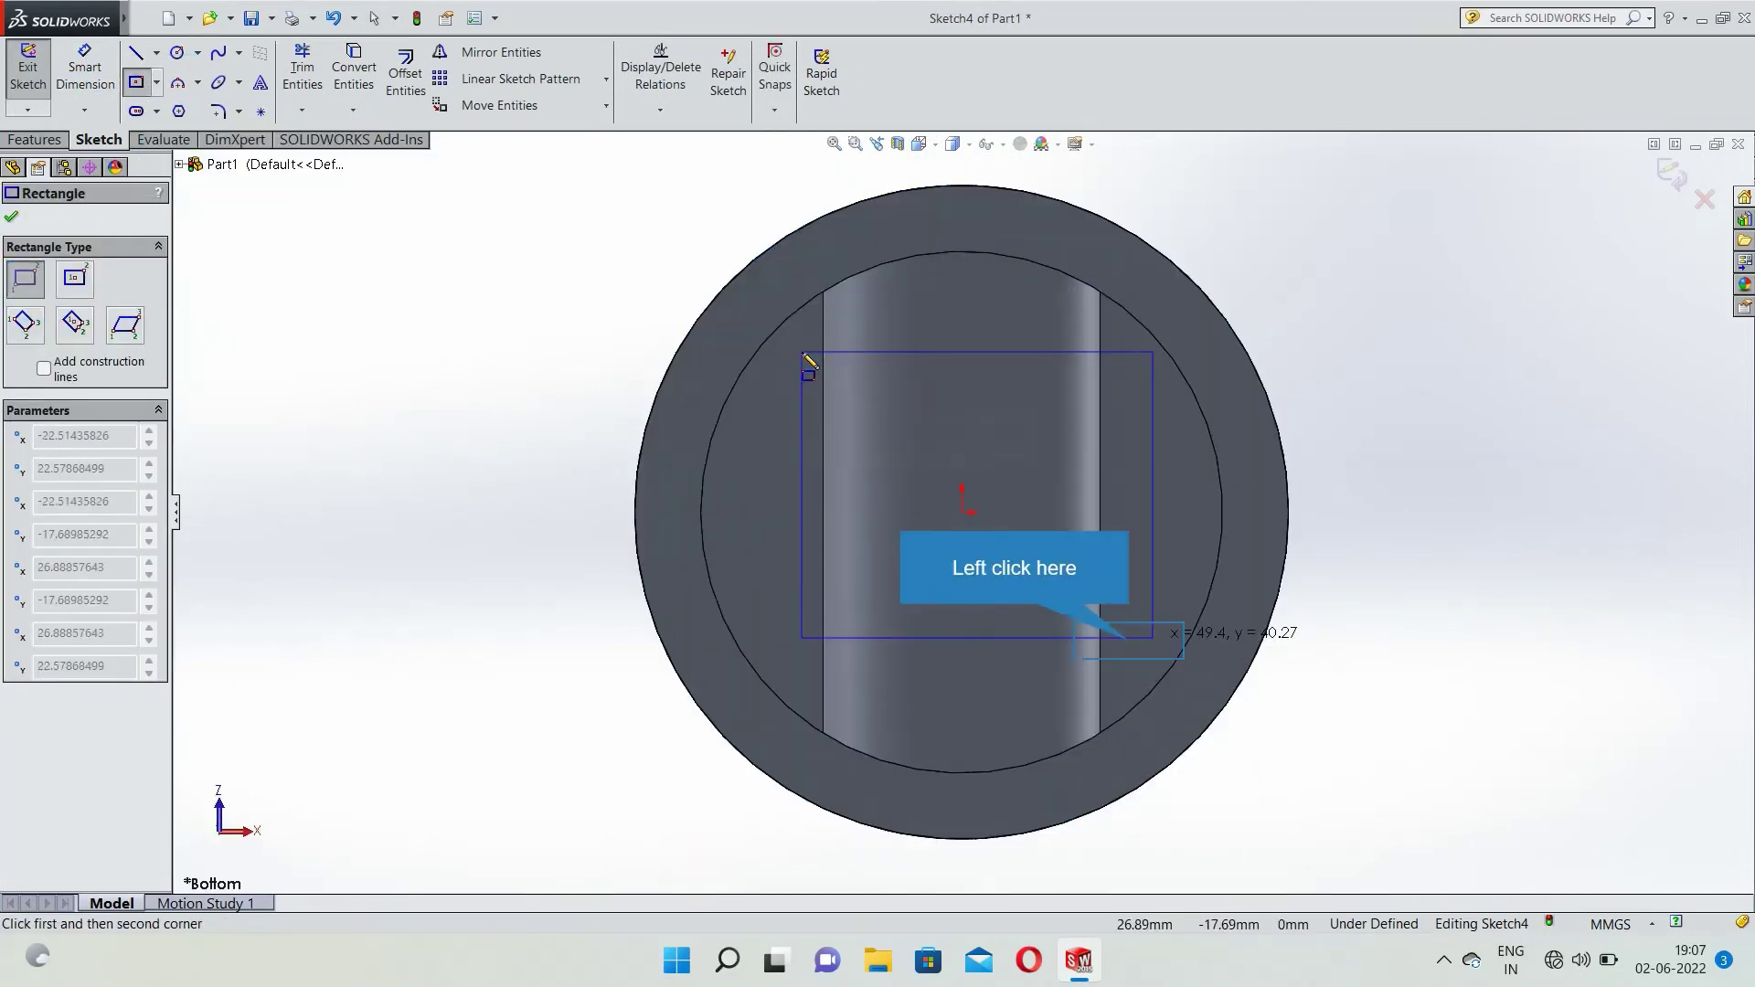
{"action": "left_click", "coordinate": [1130, 640]}
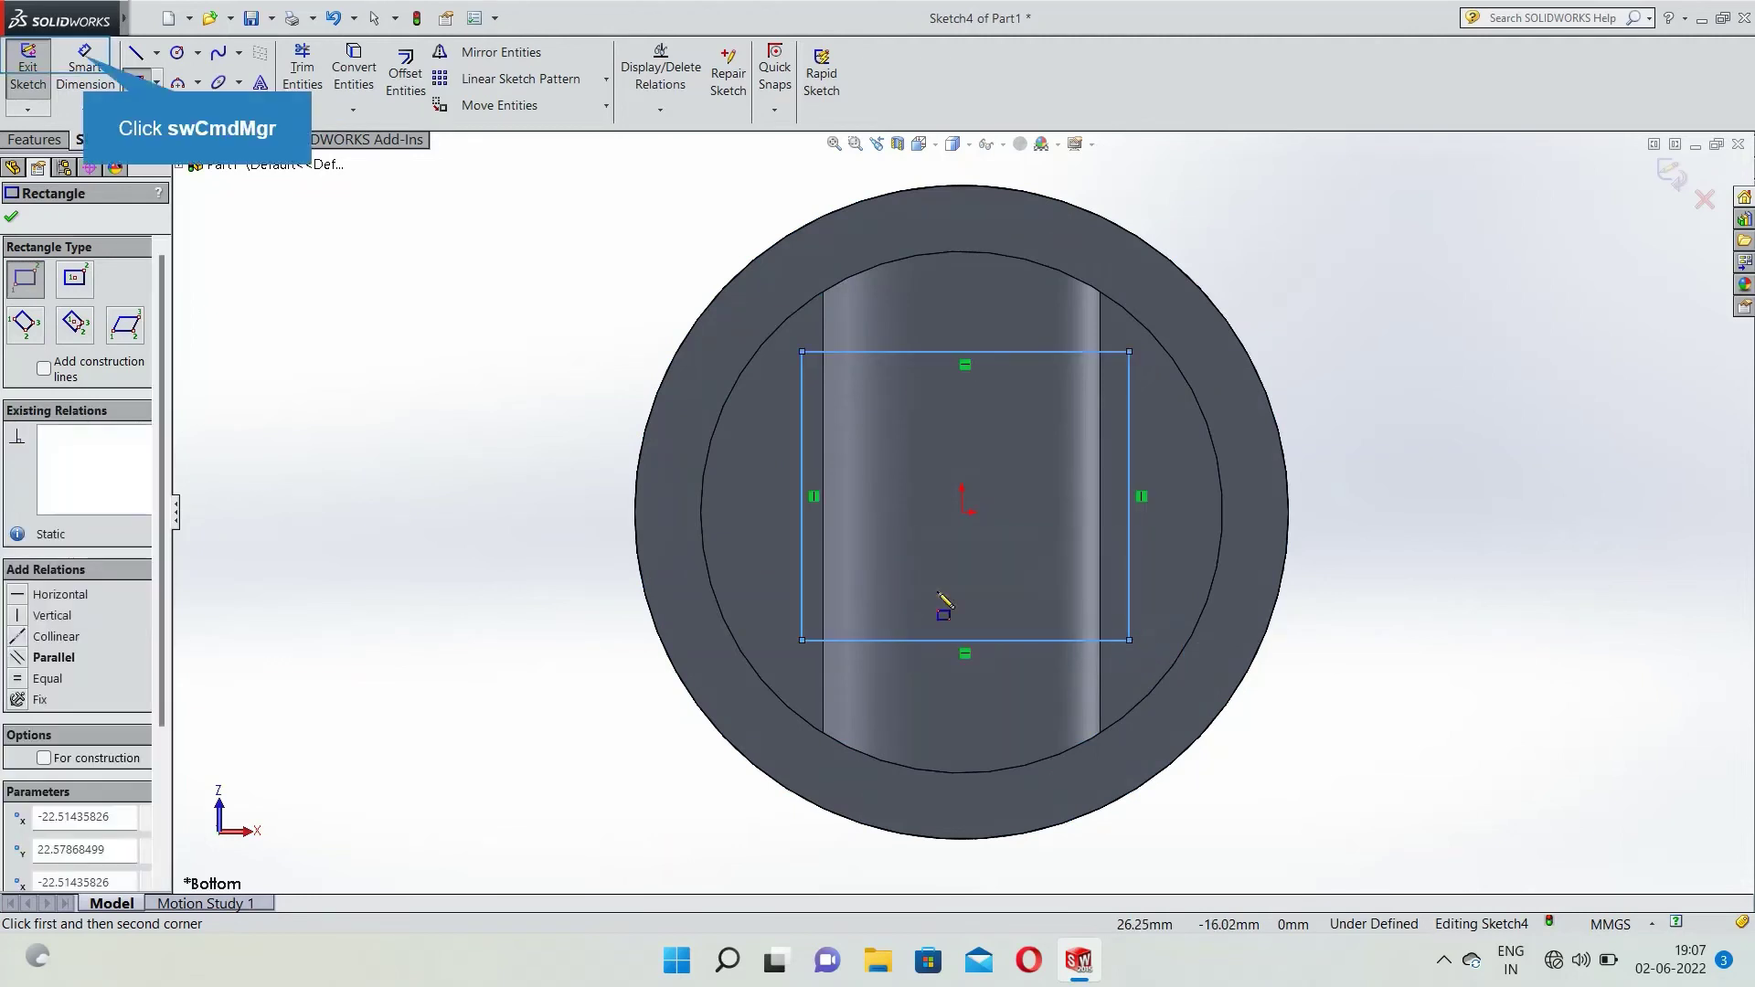
Dimension the rectangle's vertical side at 50 mm.
{"action": "left_click", "coordinate": [82, 53]}
{"action": "left_click", "coordinate": [1133, 548]}
{"action": "left_click", "coordinate": [1476, 553]}
{"action": "key", "text": "BackSpace"}
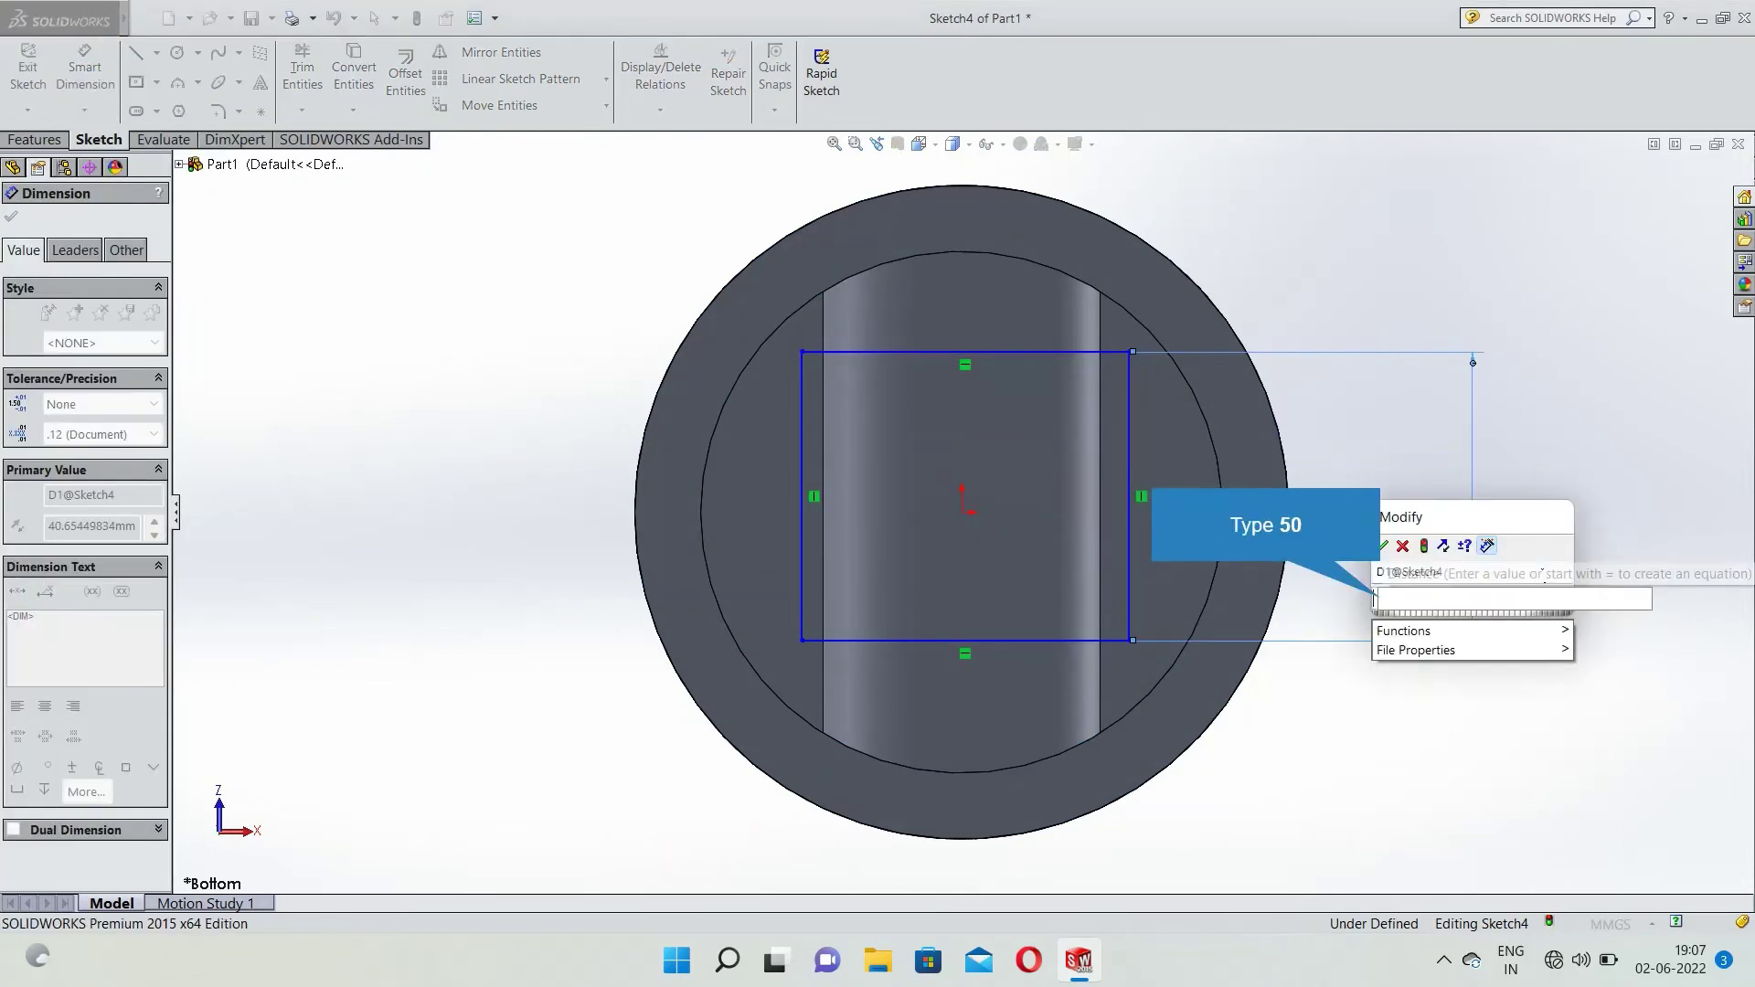
{"action": "key", "text": "Return"}
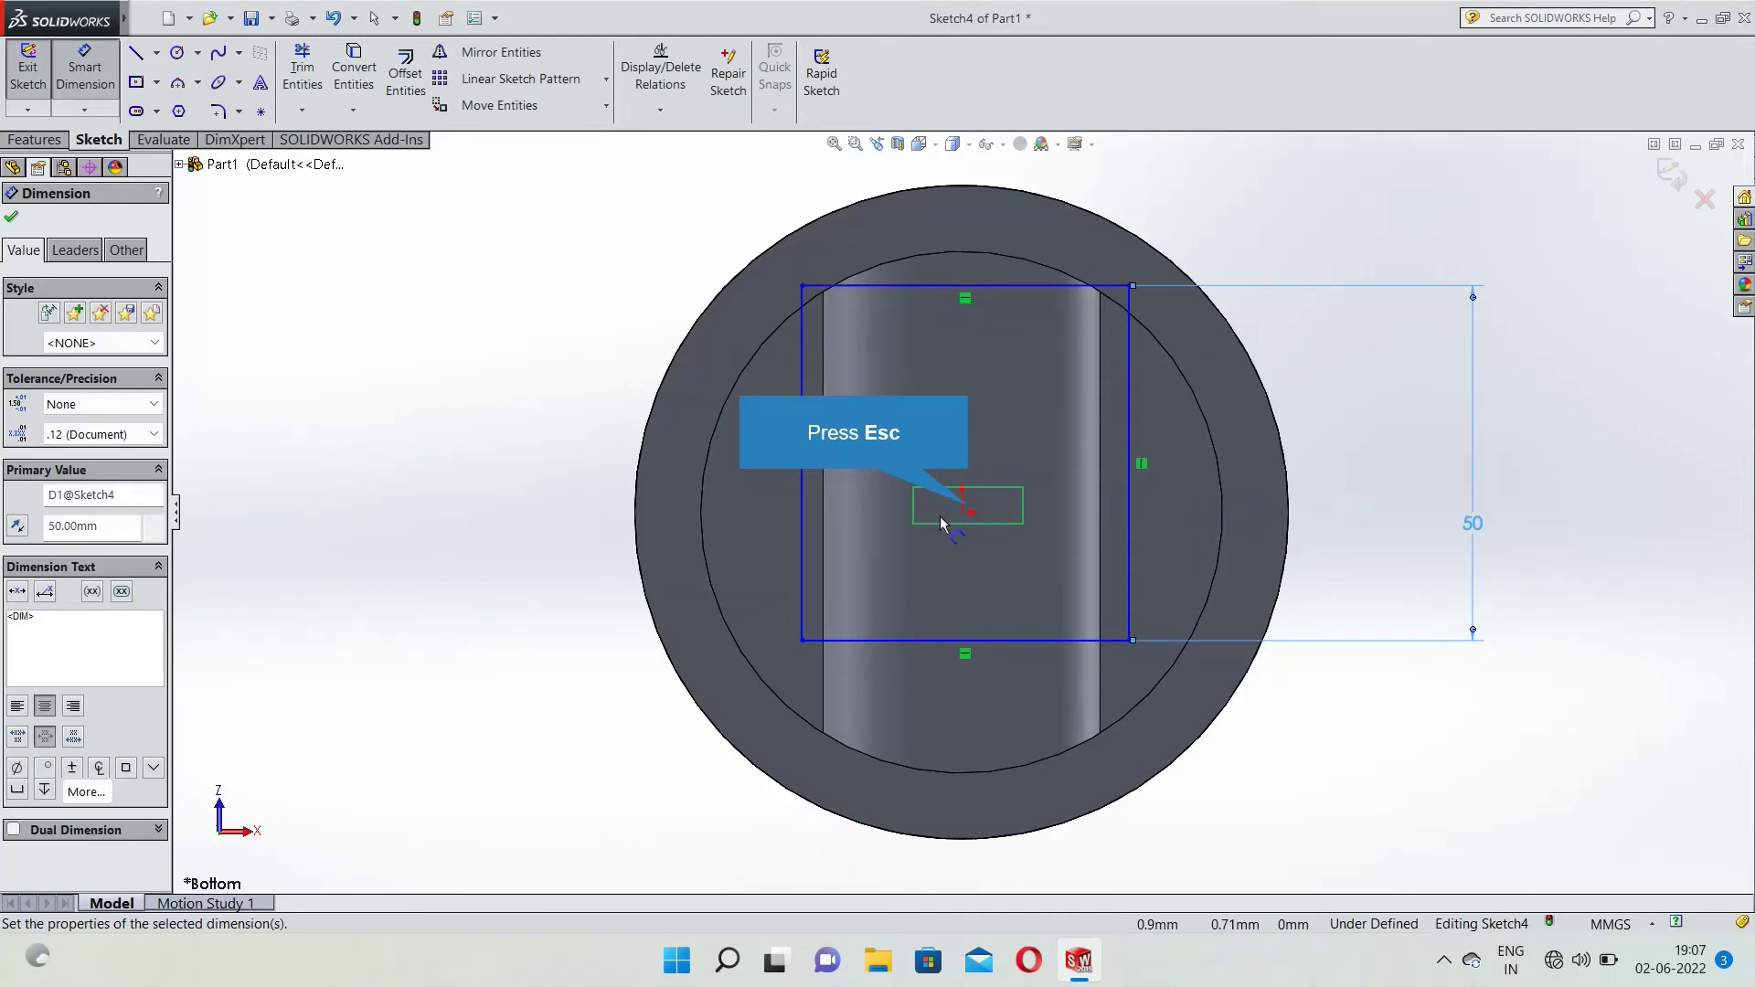
{"action": "key", "text": "Escape"}
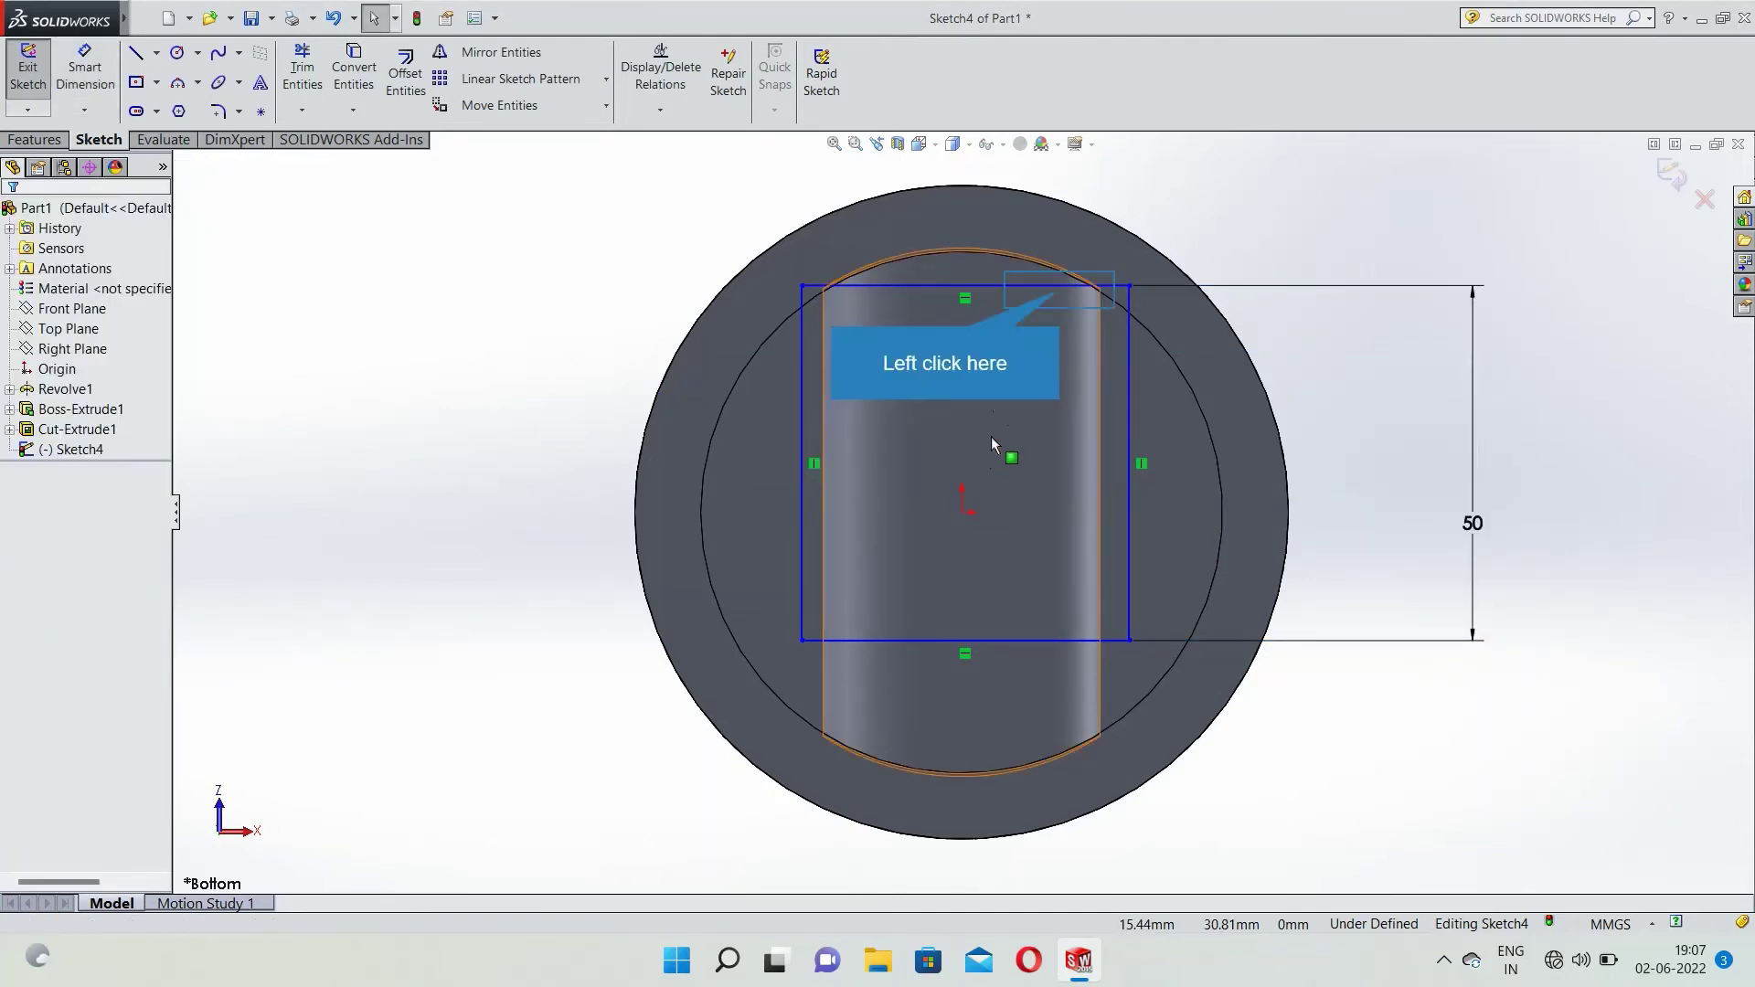
{"action": "left_click", "coordinate": [1088, 287]}
{"action": "left_click", "coordinate": [1039, 640], "text": "ctrl"}
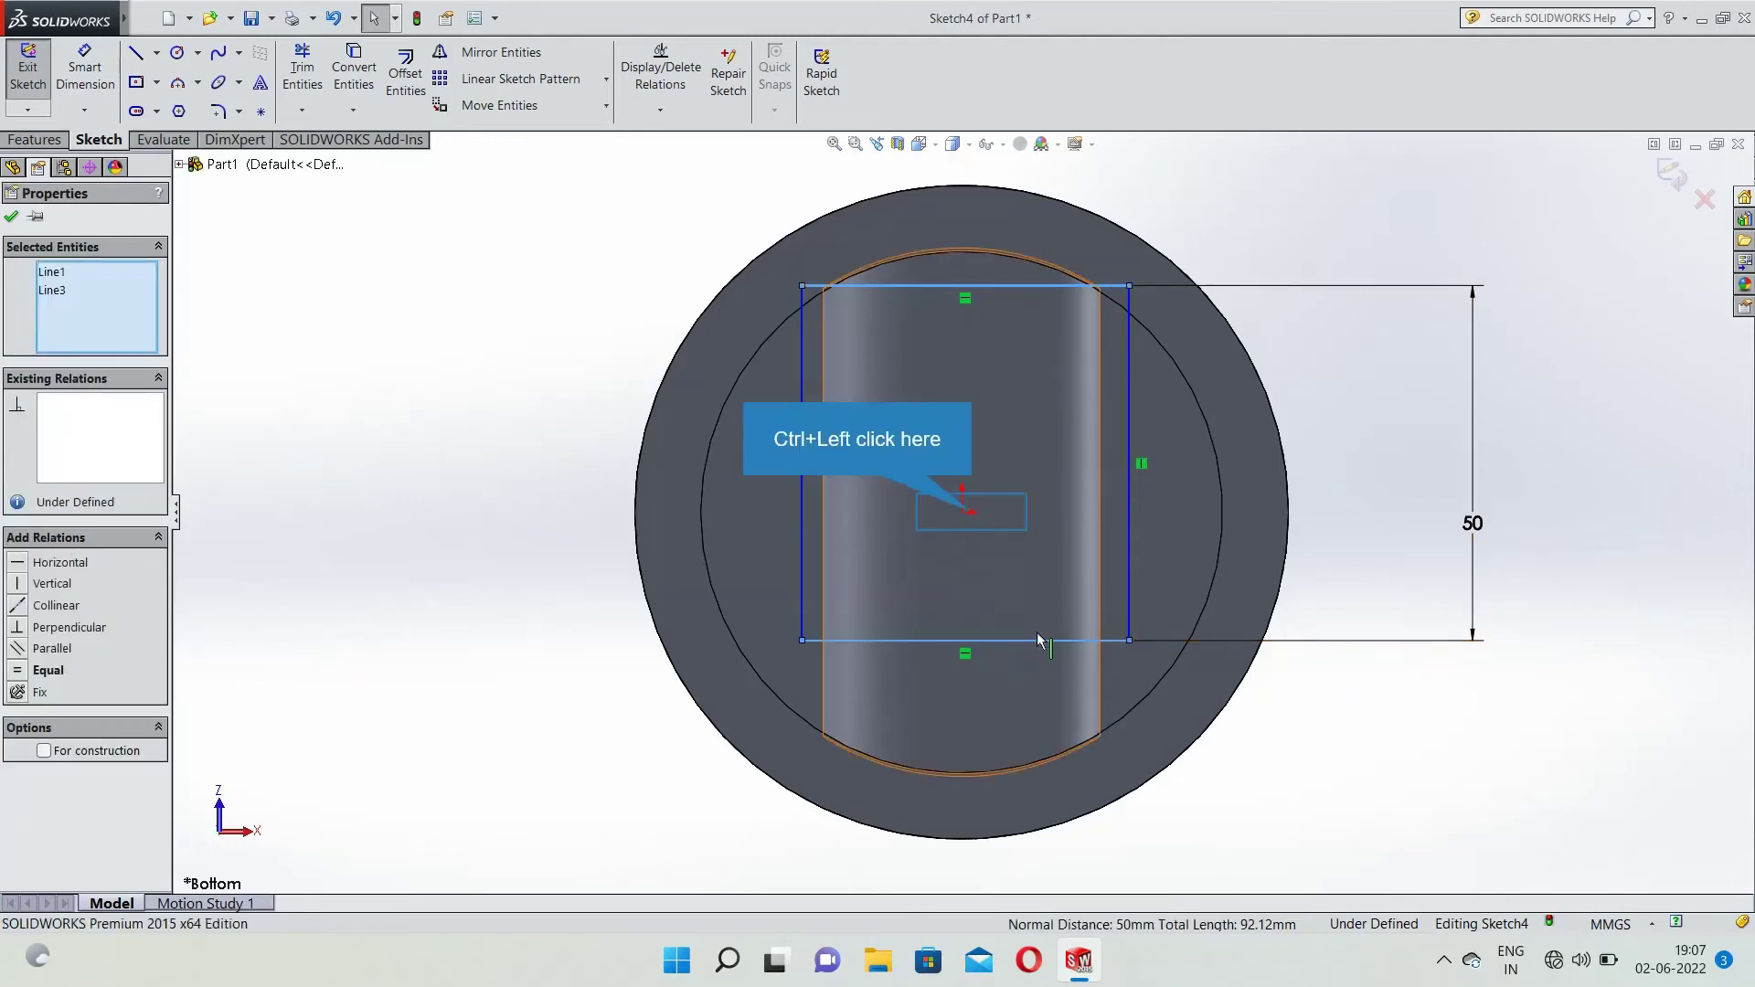
{"action": "left_click", "coordinate": [970, 516], "text": "ctrl"}
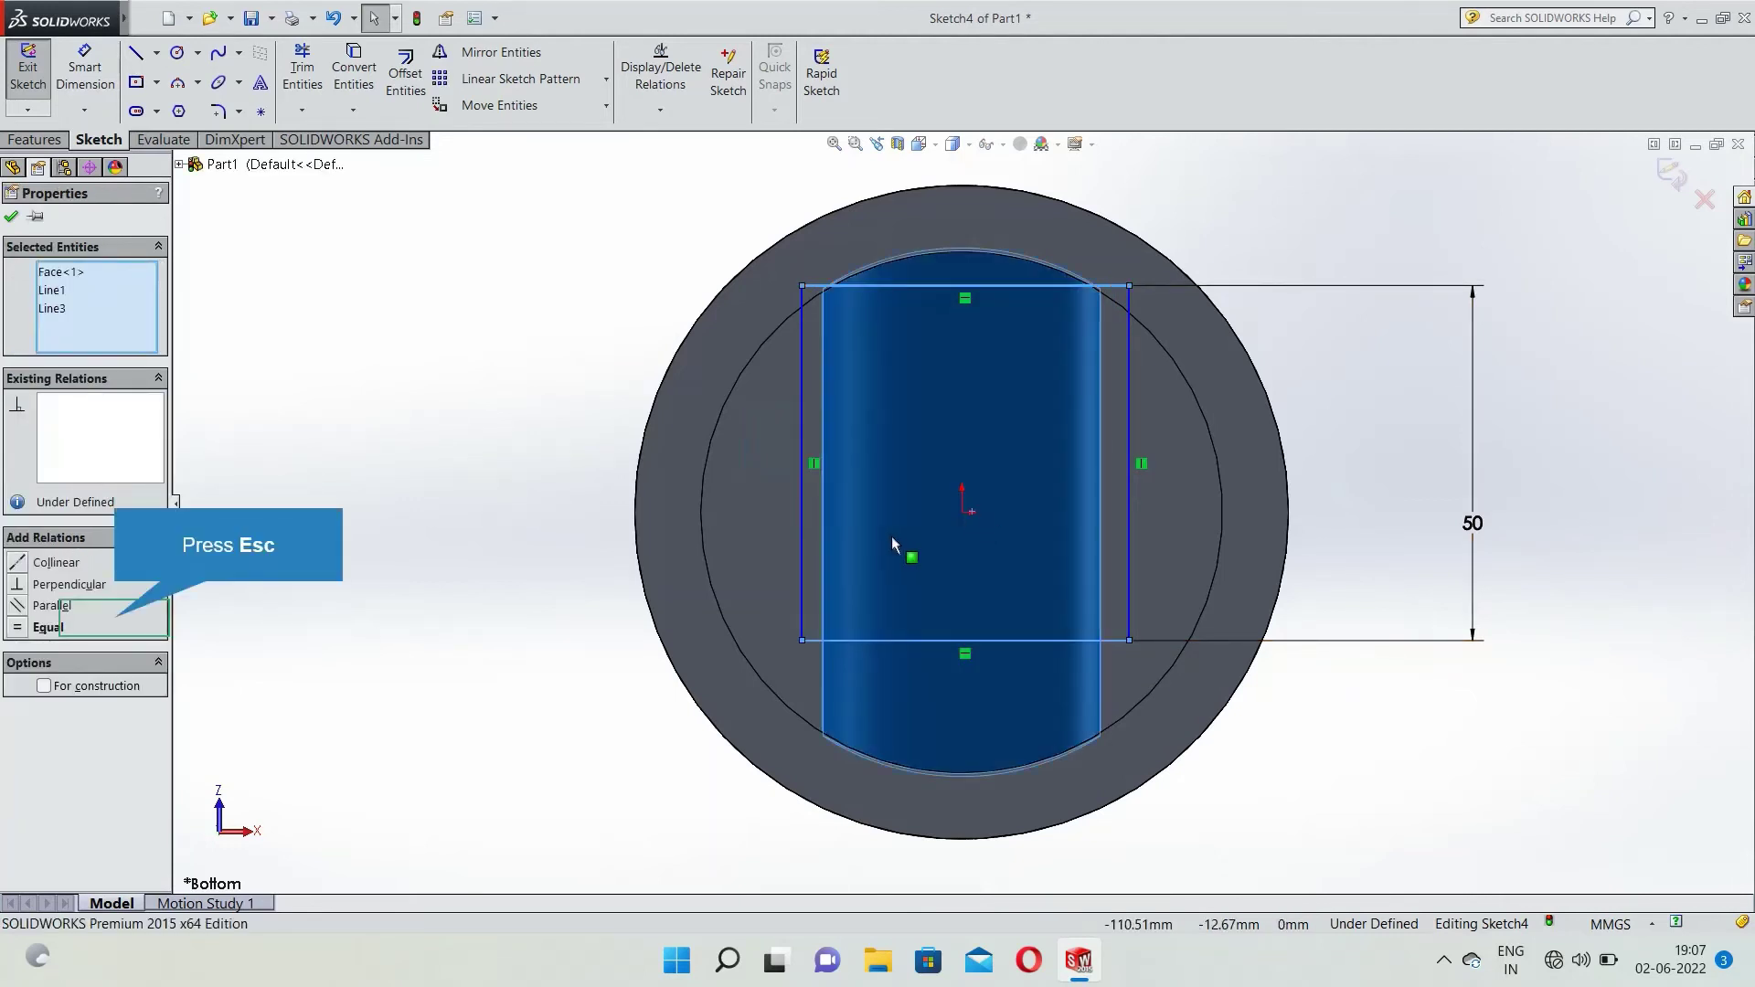
{"action": "key", "text": "Escape"}
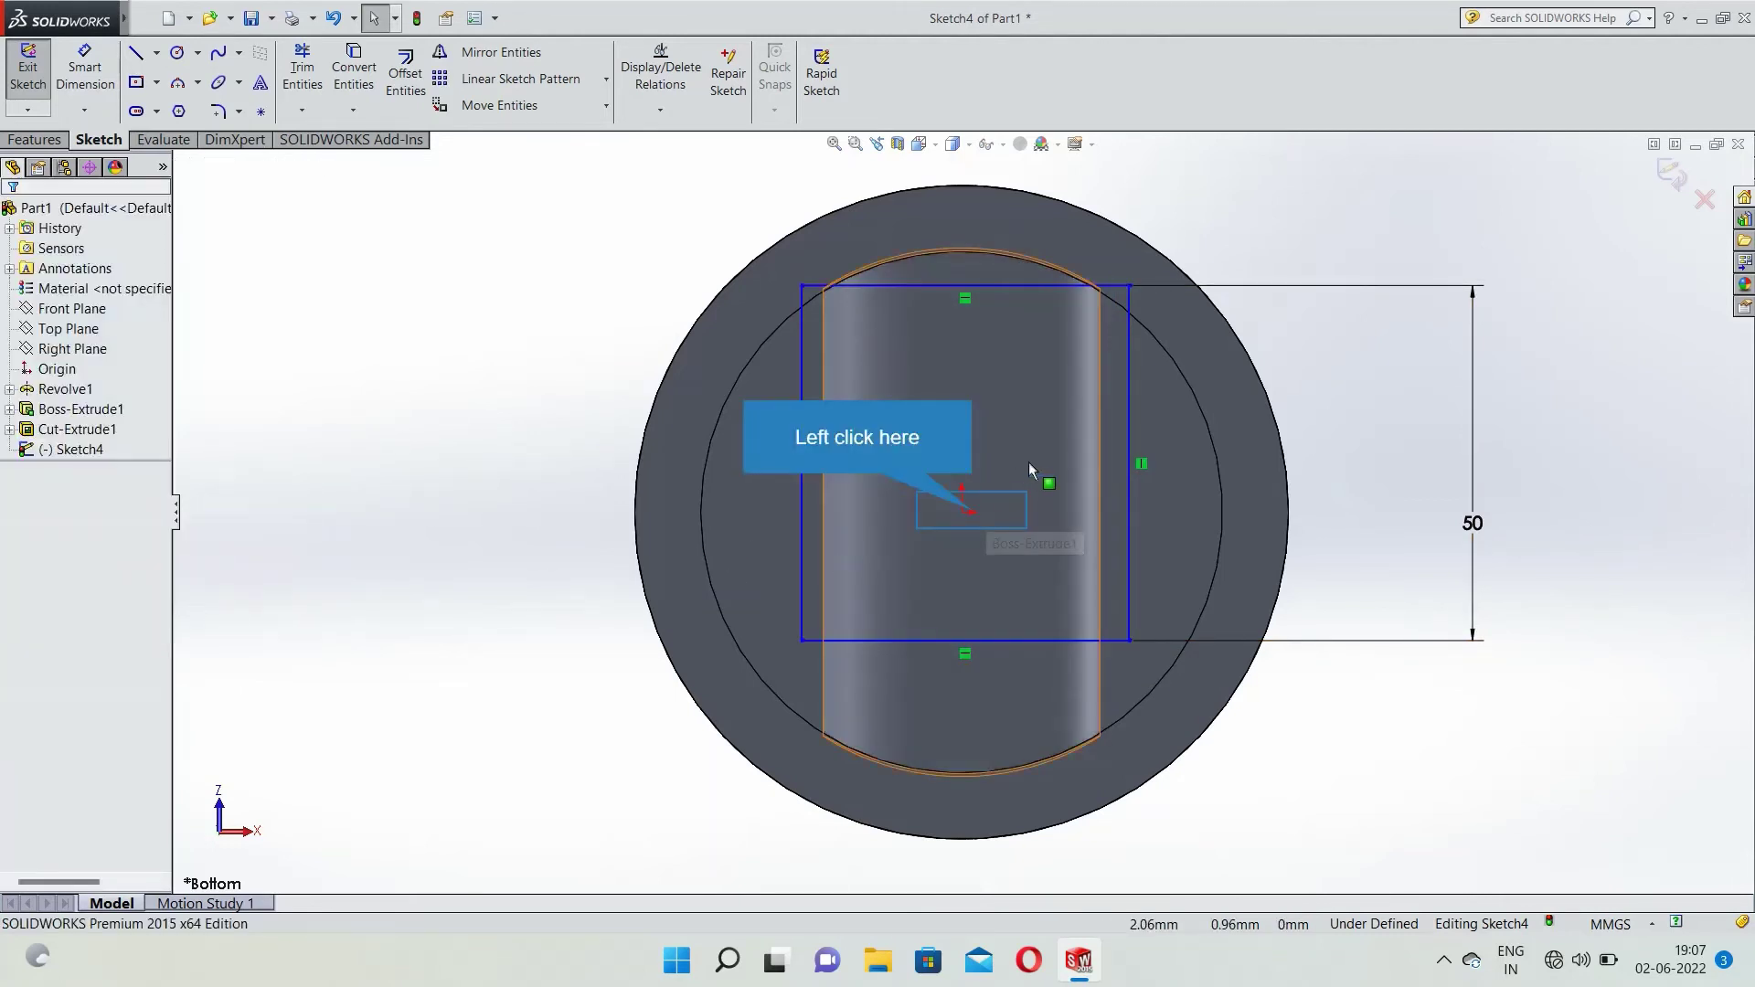
{"action": "left_click", "coordinate": [985, 509]}
{"action": "key", "text": "Escape"}
{"action": "left_click", "coordinate": [95, 32]}
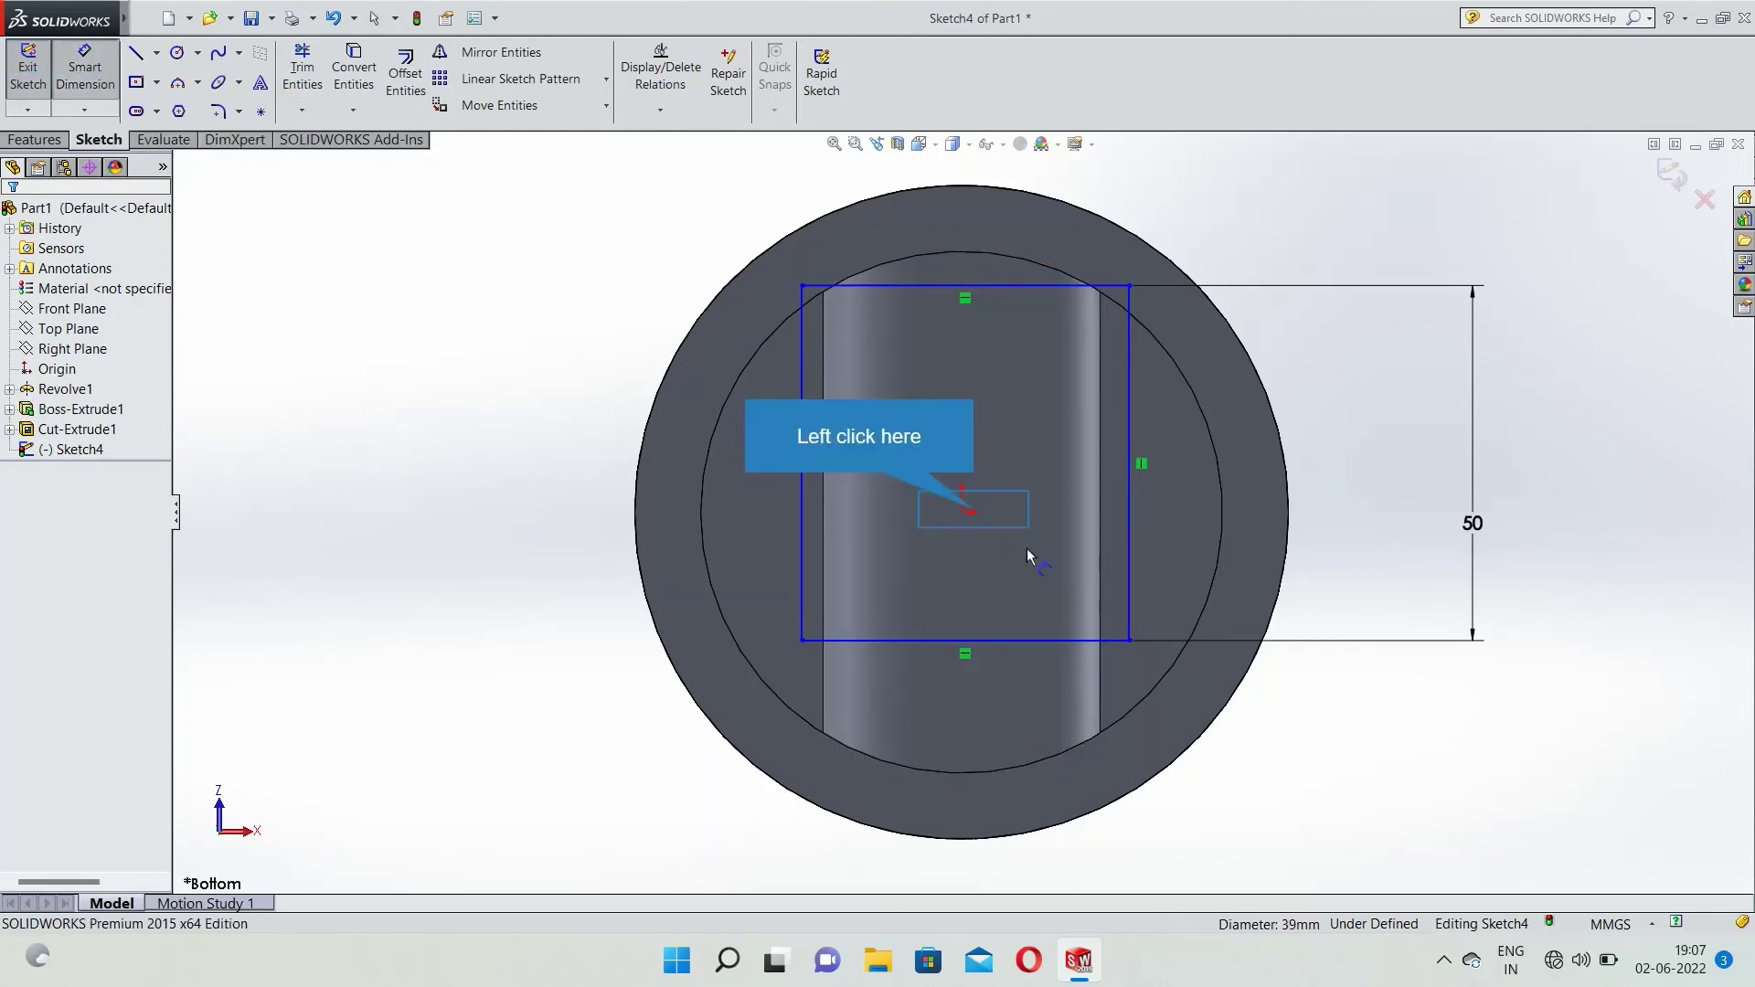
{"action": "left_click", "coordinate": [975, 516]}
{"action": "left_click", "coordinate": [972, 640]}
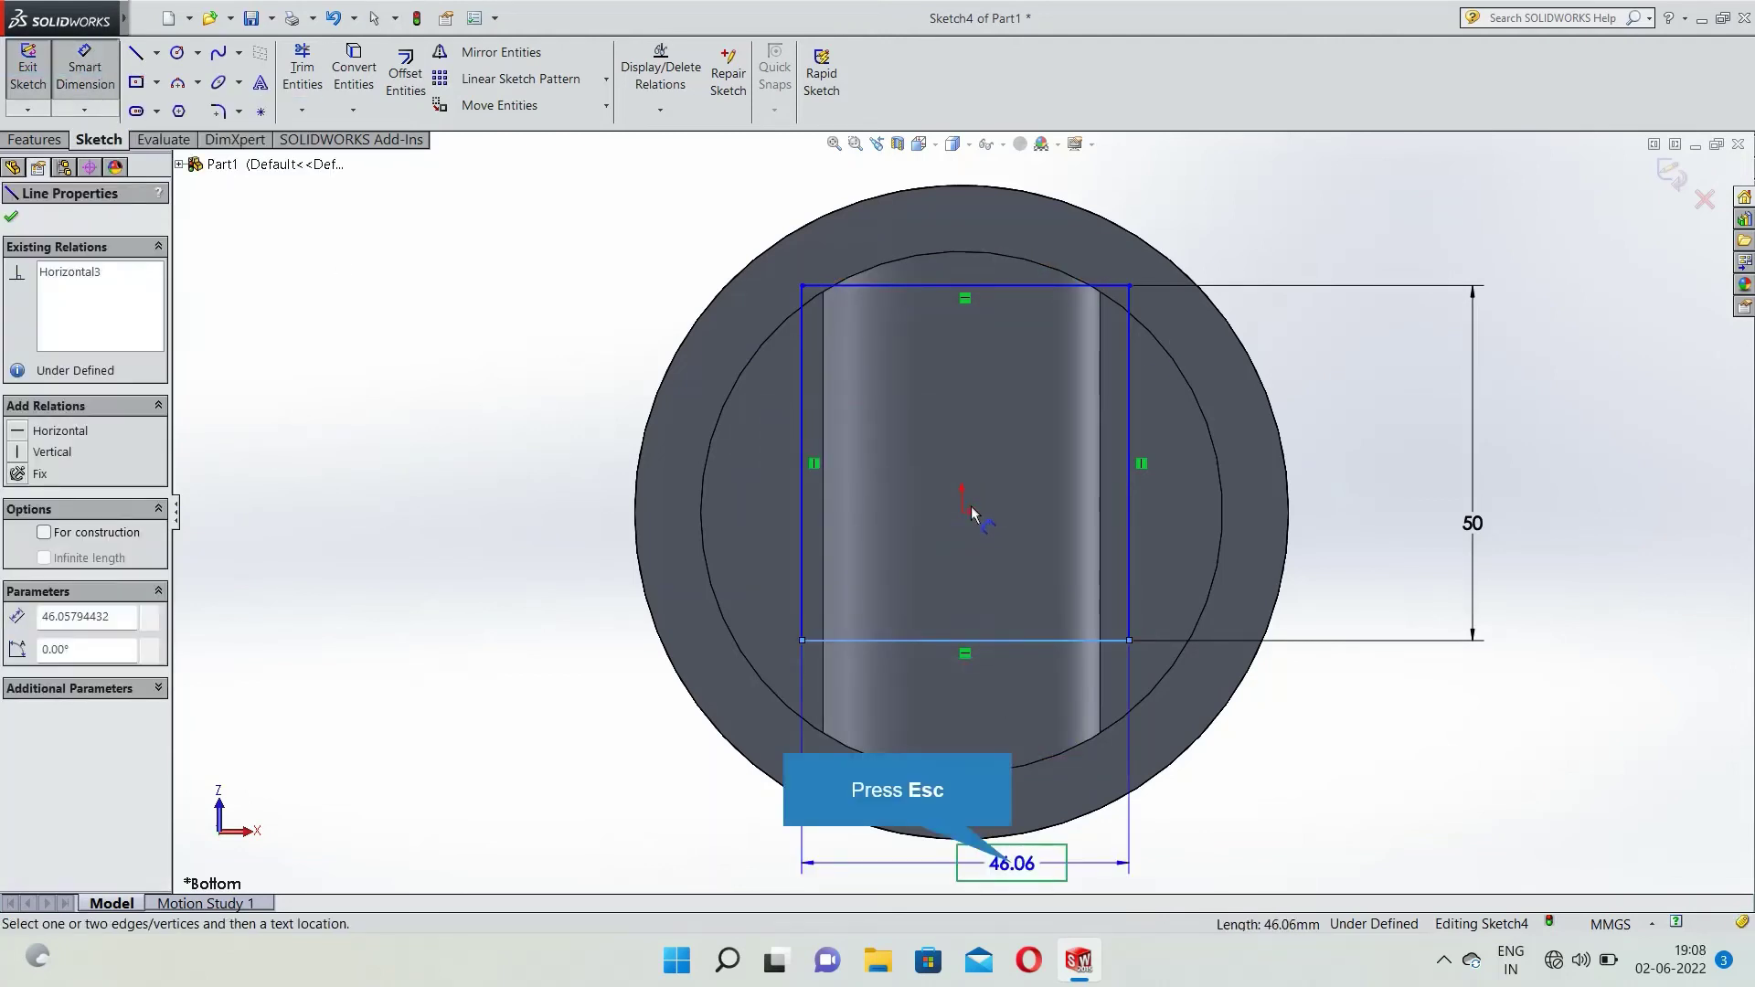
{"action": "key", "text": "Escape"}
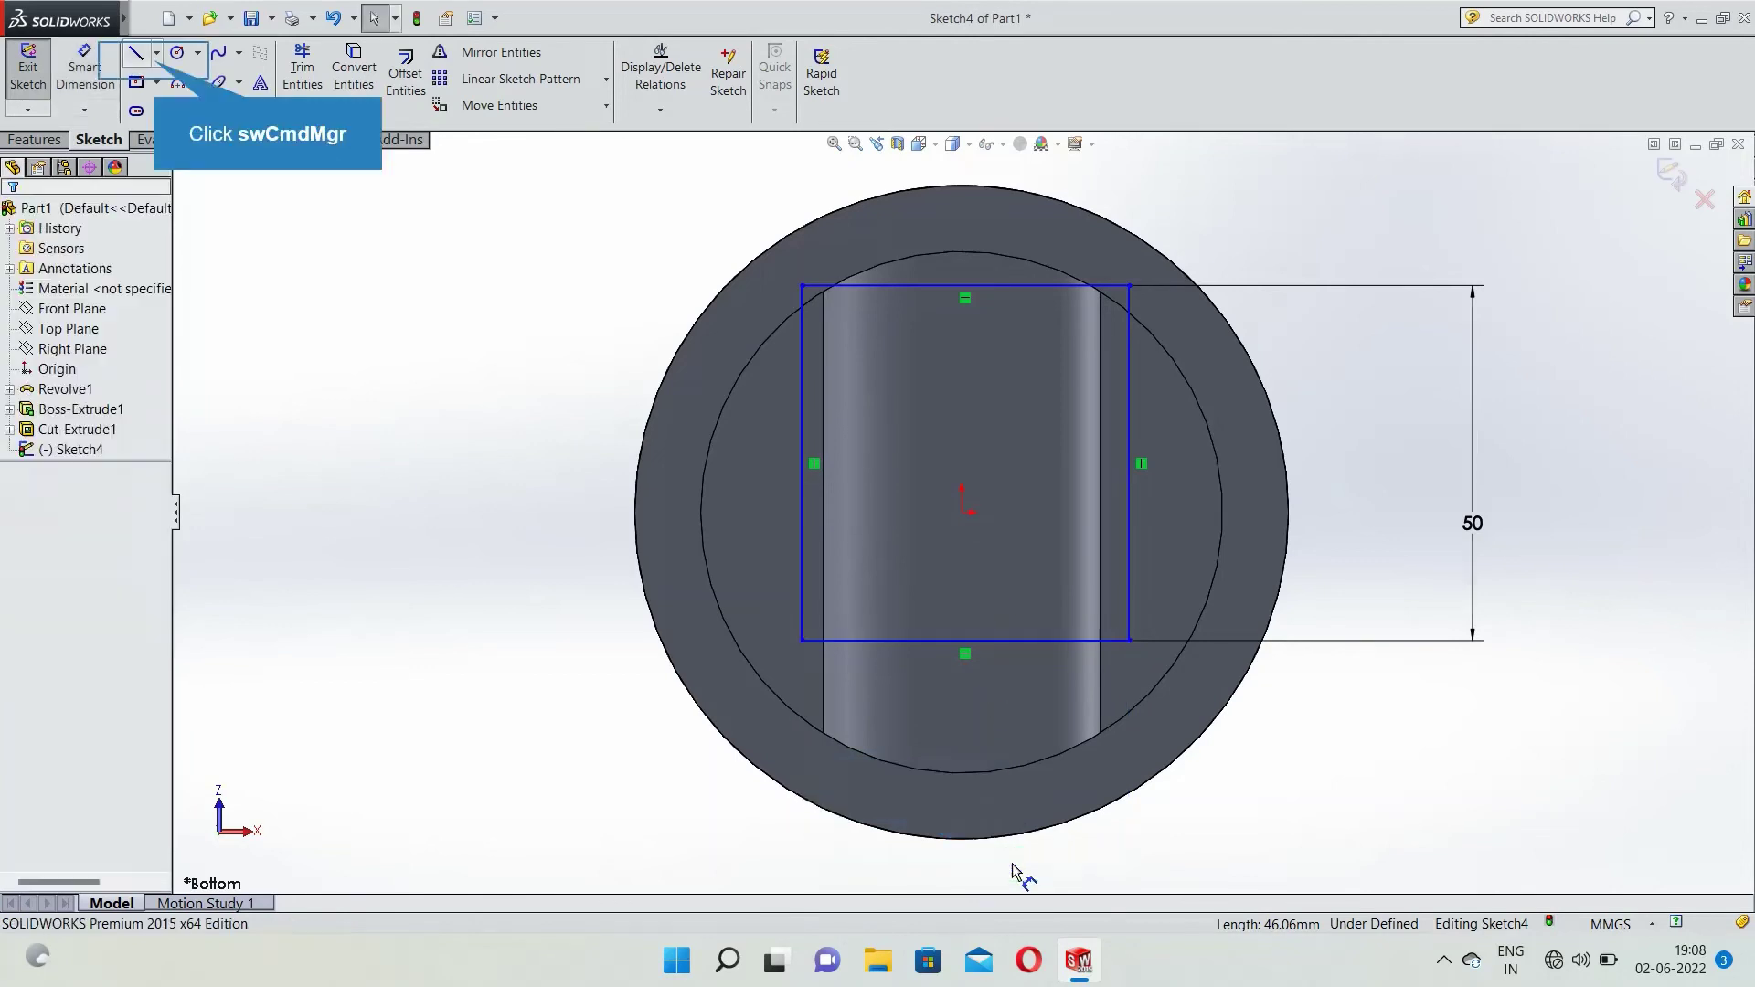
Draw a horizontal construction line through the origin, extending past the piston's outer edge on both sides.
{"action": "left_click", "coordinate": [144, 60]}
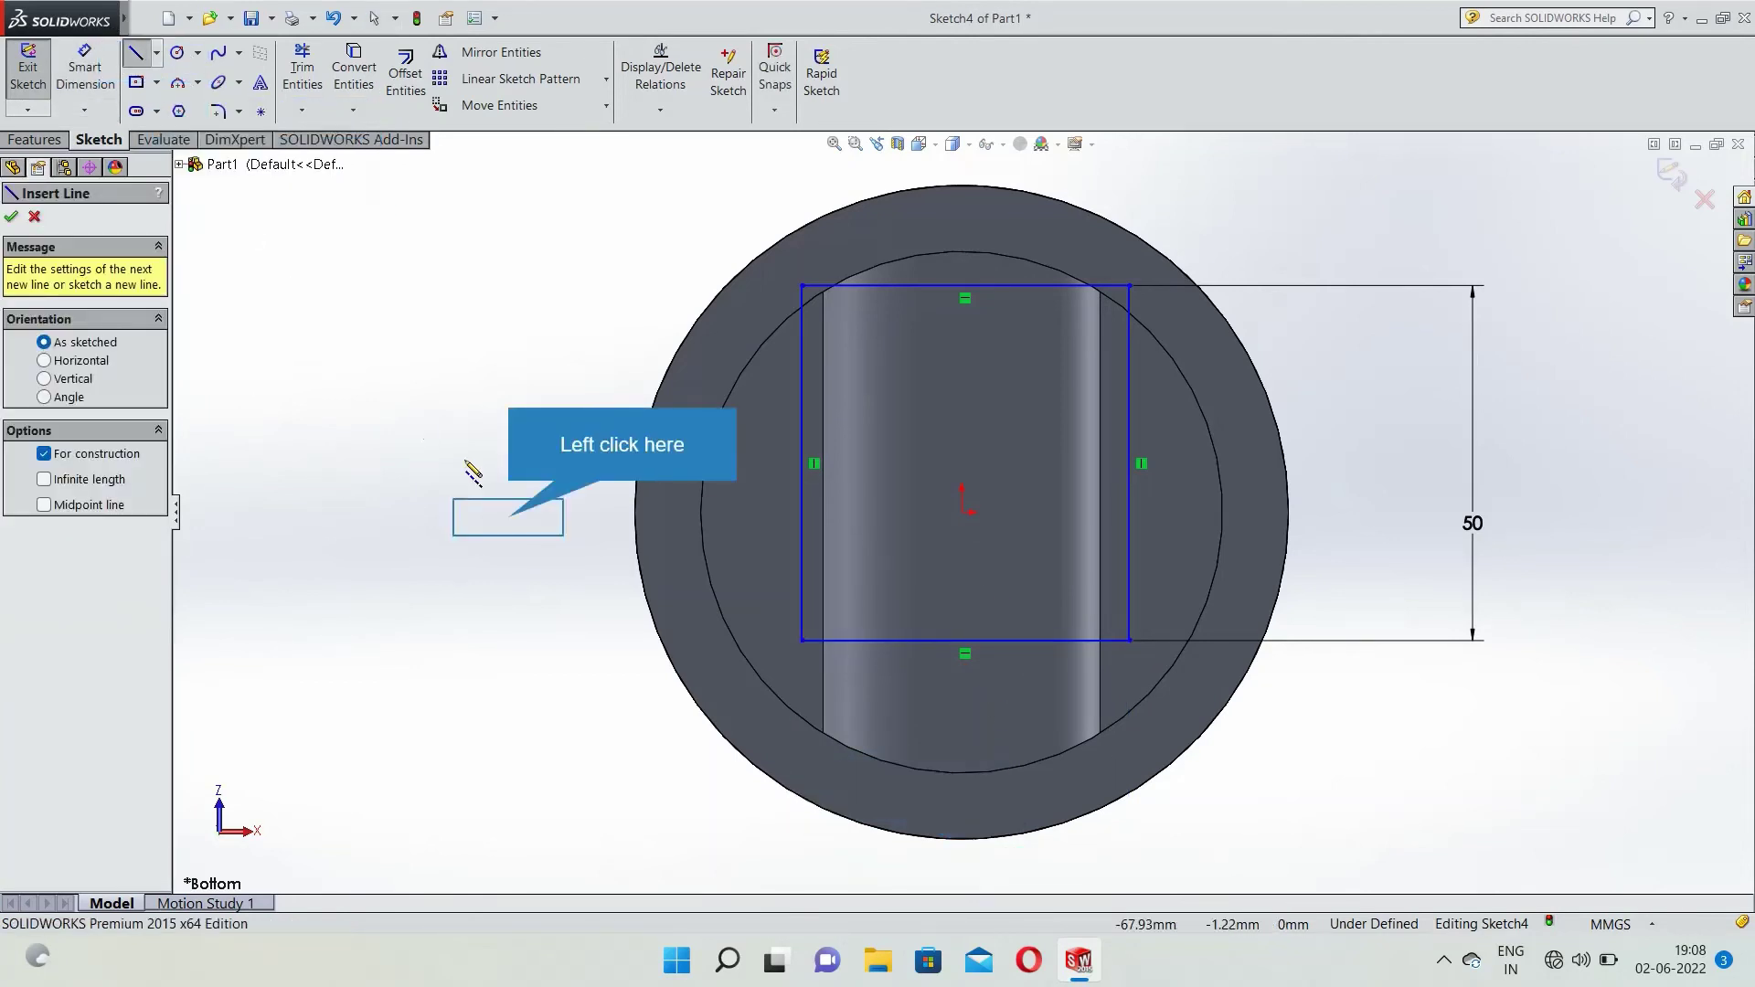
{"action": "left_click", "coordinate": [508, 512]}
{"action": "left_click", "coordinate": [1360, 512]}
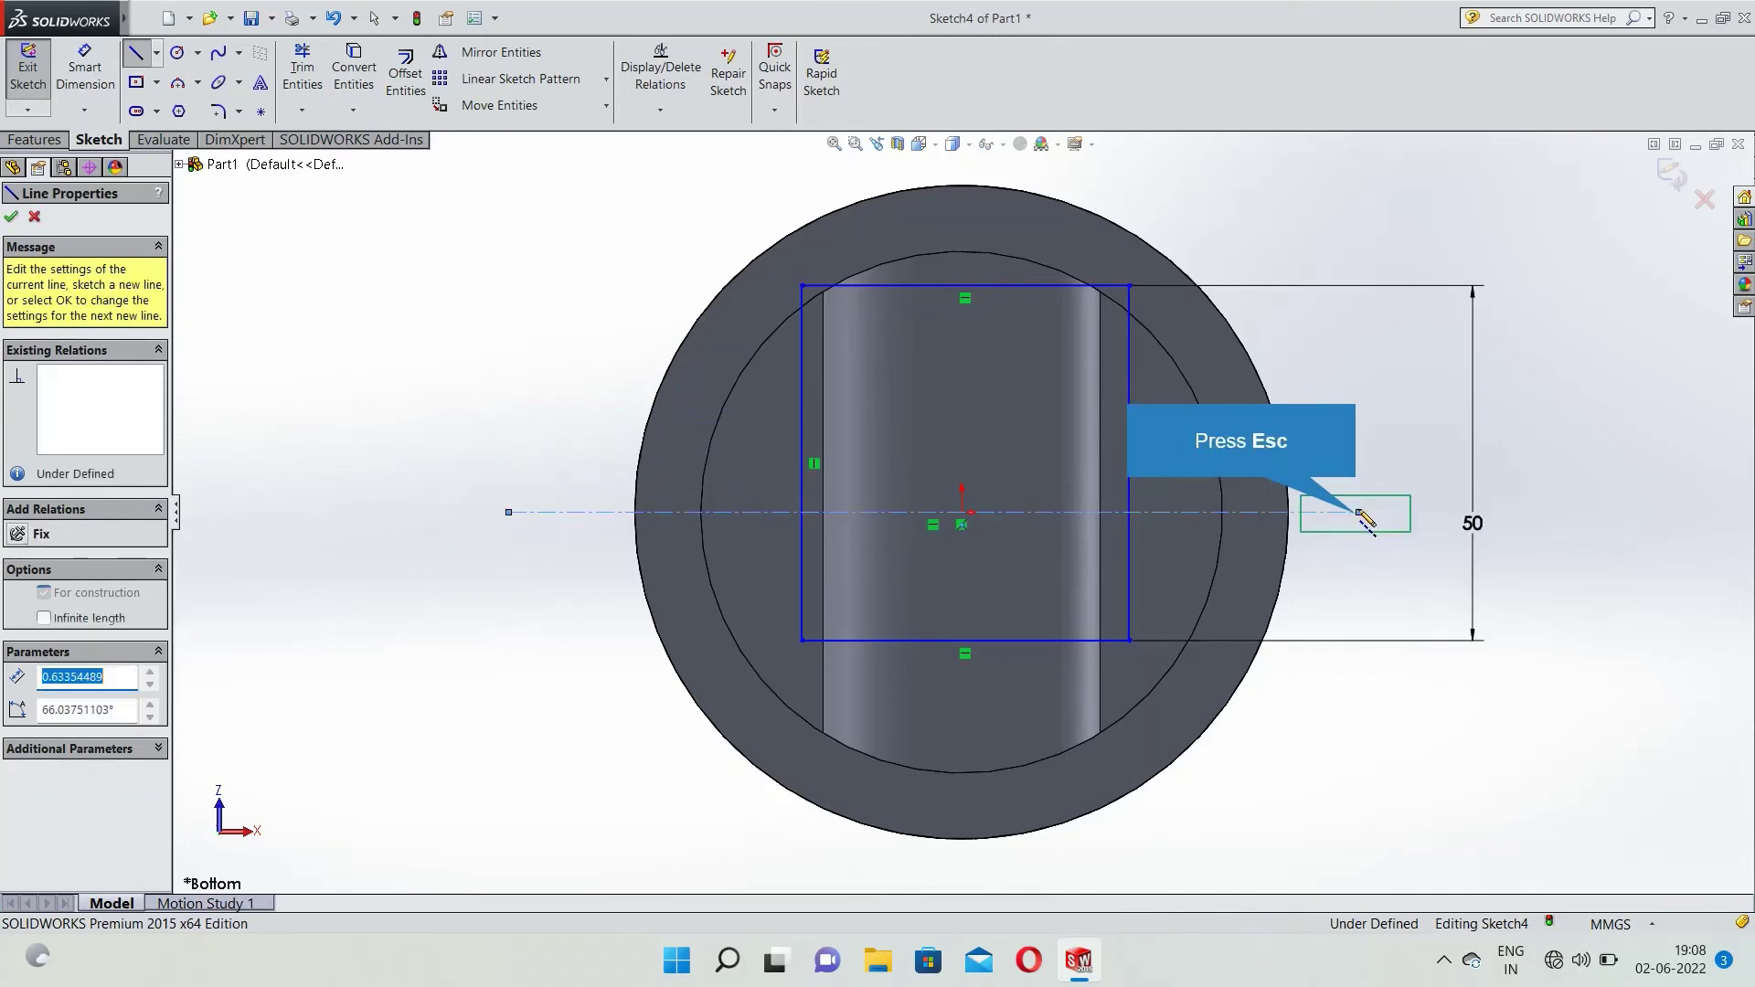
{"action": "key", "text": "Escape"}
Make the rectangle's two horizontal sides symmetric about the horizontal construction line through the origin.
{"action": "left_click", "coordinate": [988, 286]}
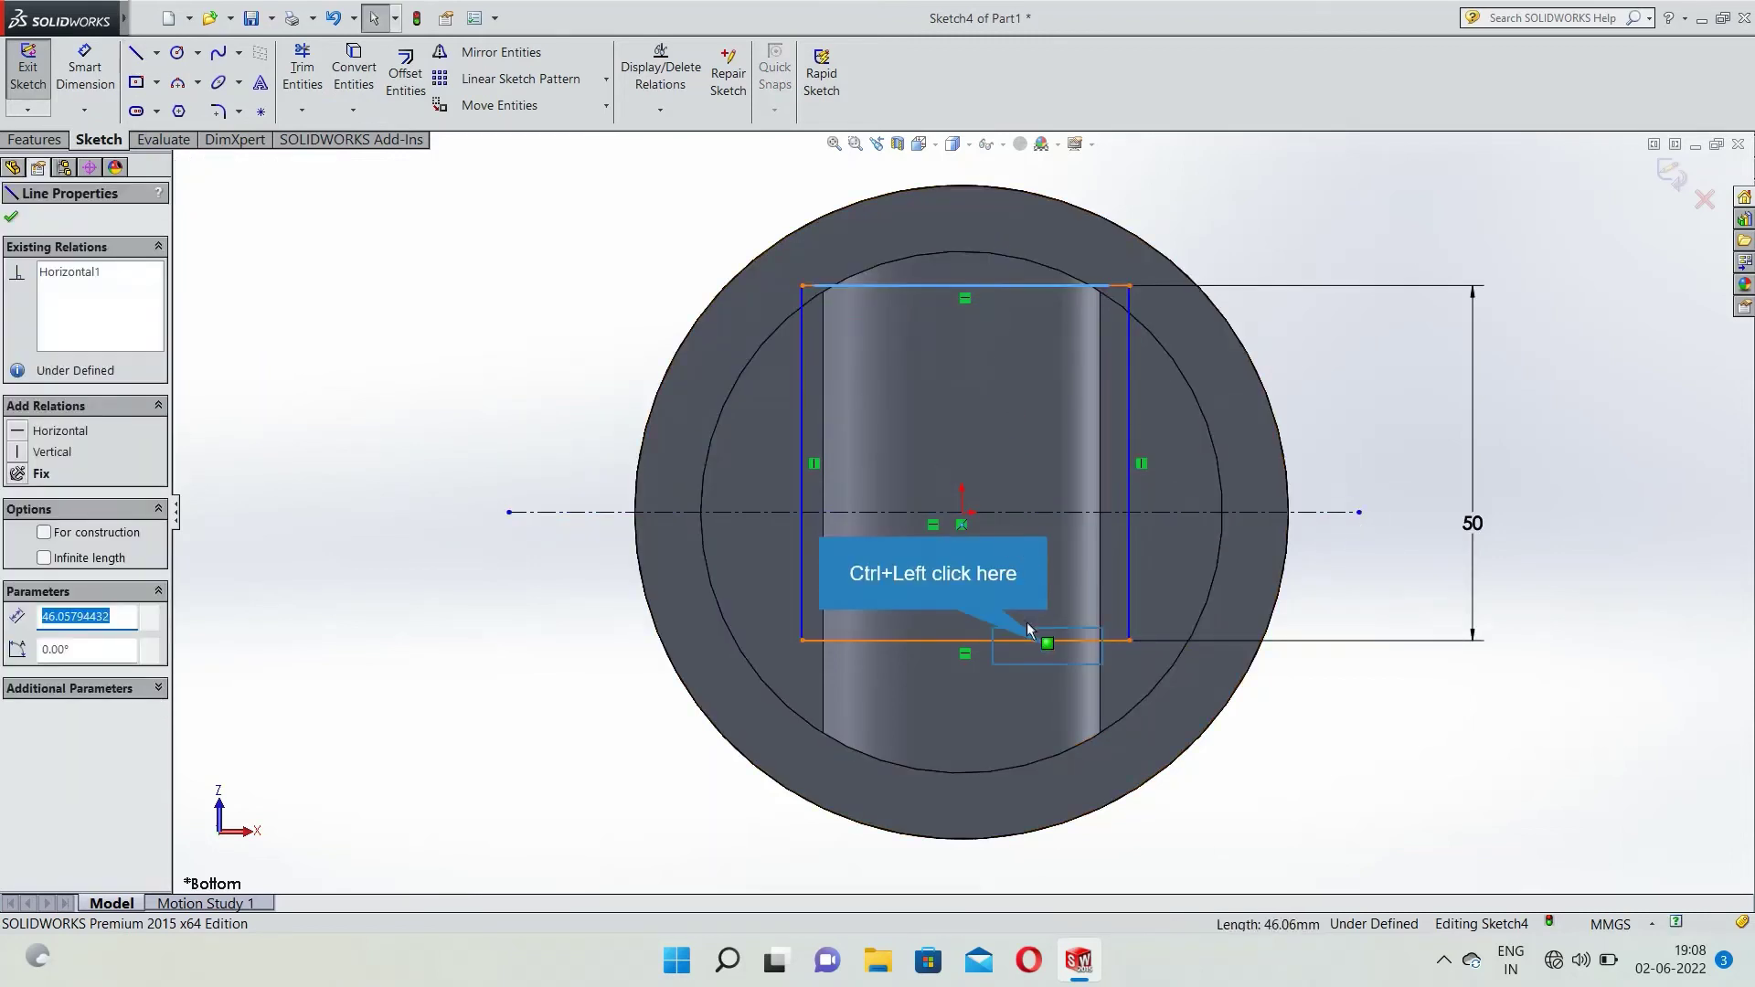
{"action": "left_click", "coordinate": [1047, 640], "text": "ctrl"}
{"action": "left_click", "coordinate": [1011, 512], "text": "ctrl"}
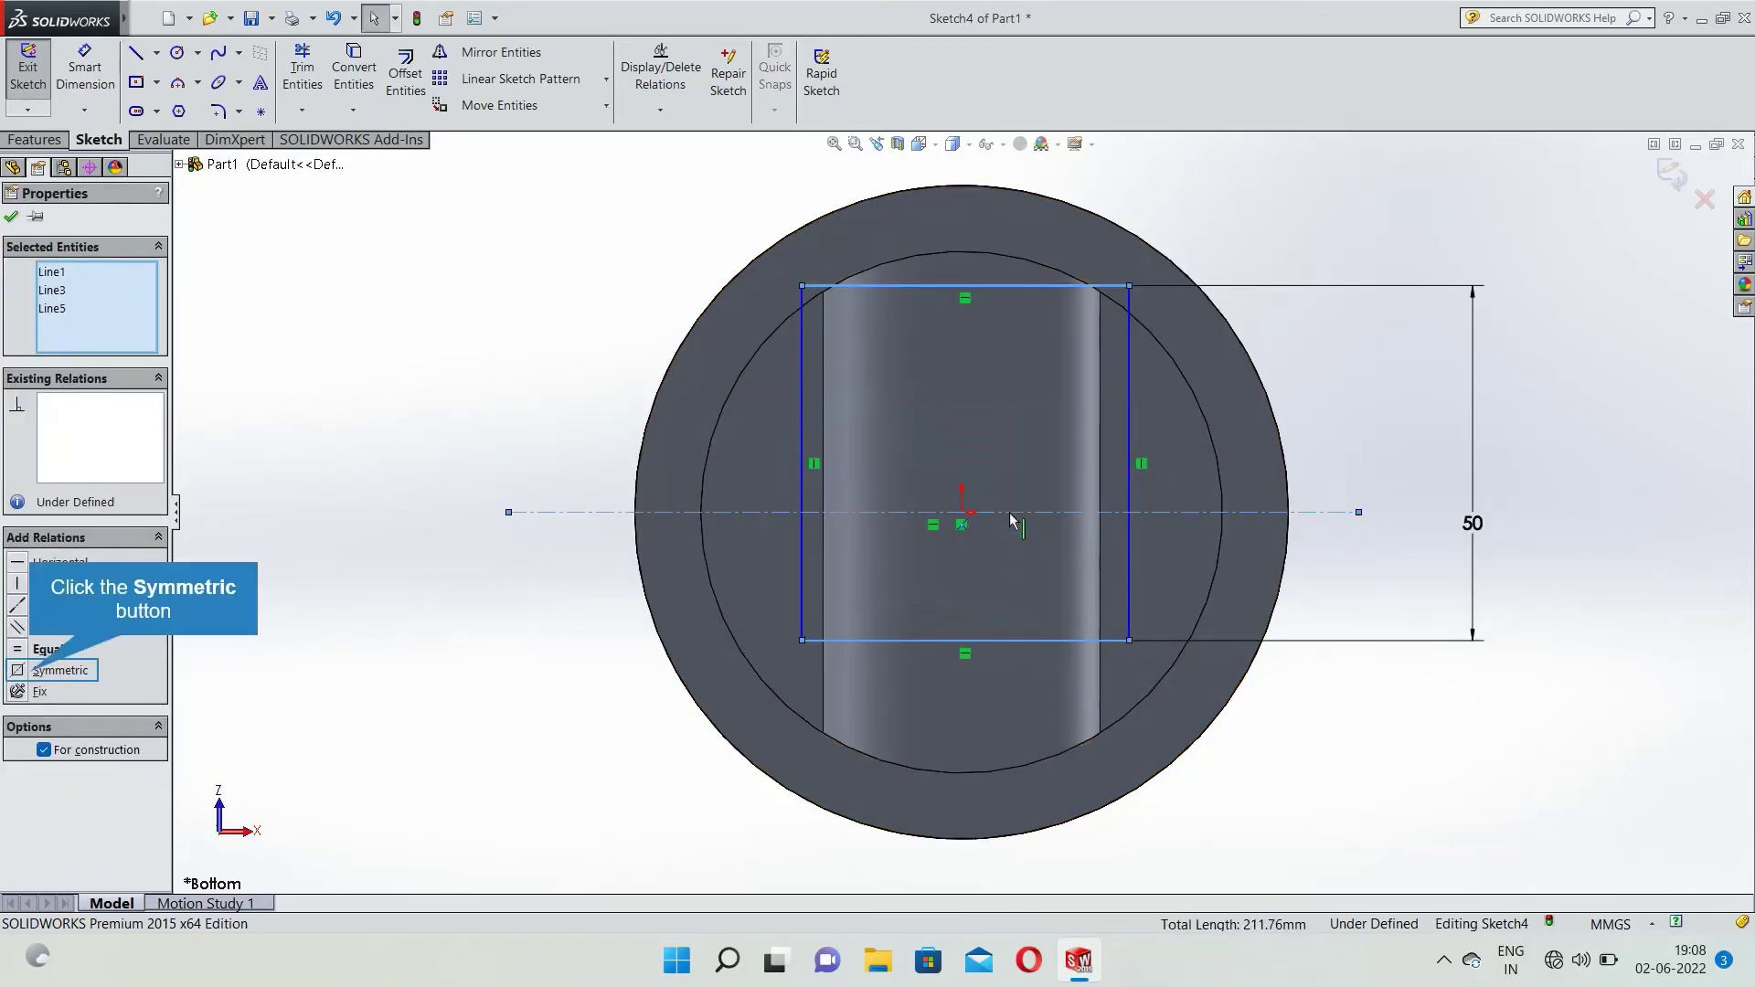
{"action": "left_click", "coordinate": [24, 675]}
{"action": "left_click", "coordinate": [1662, 422]}
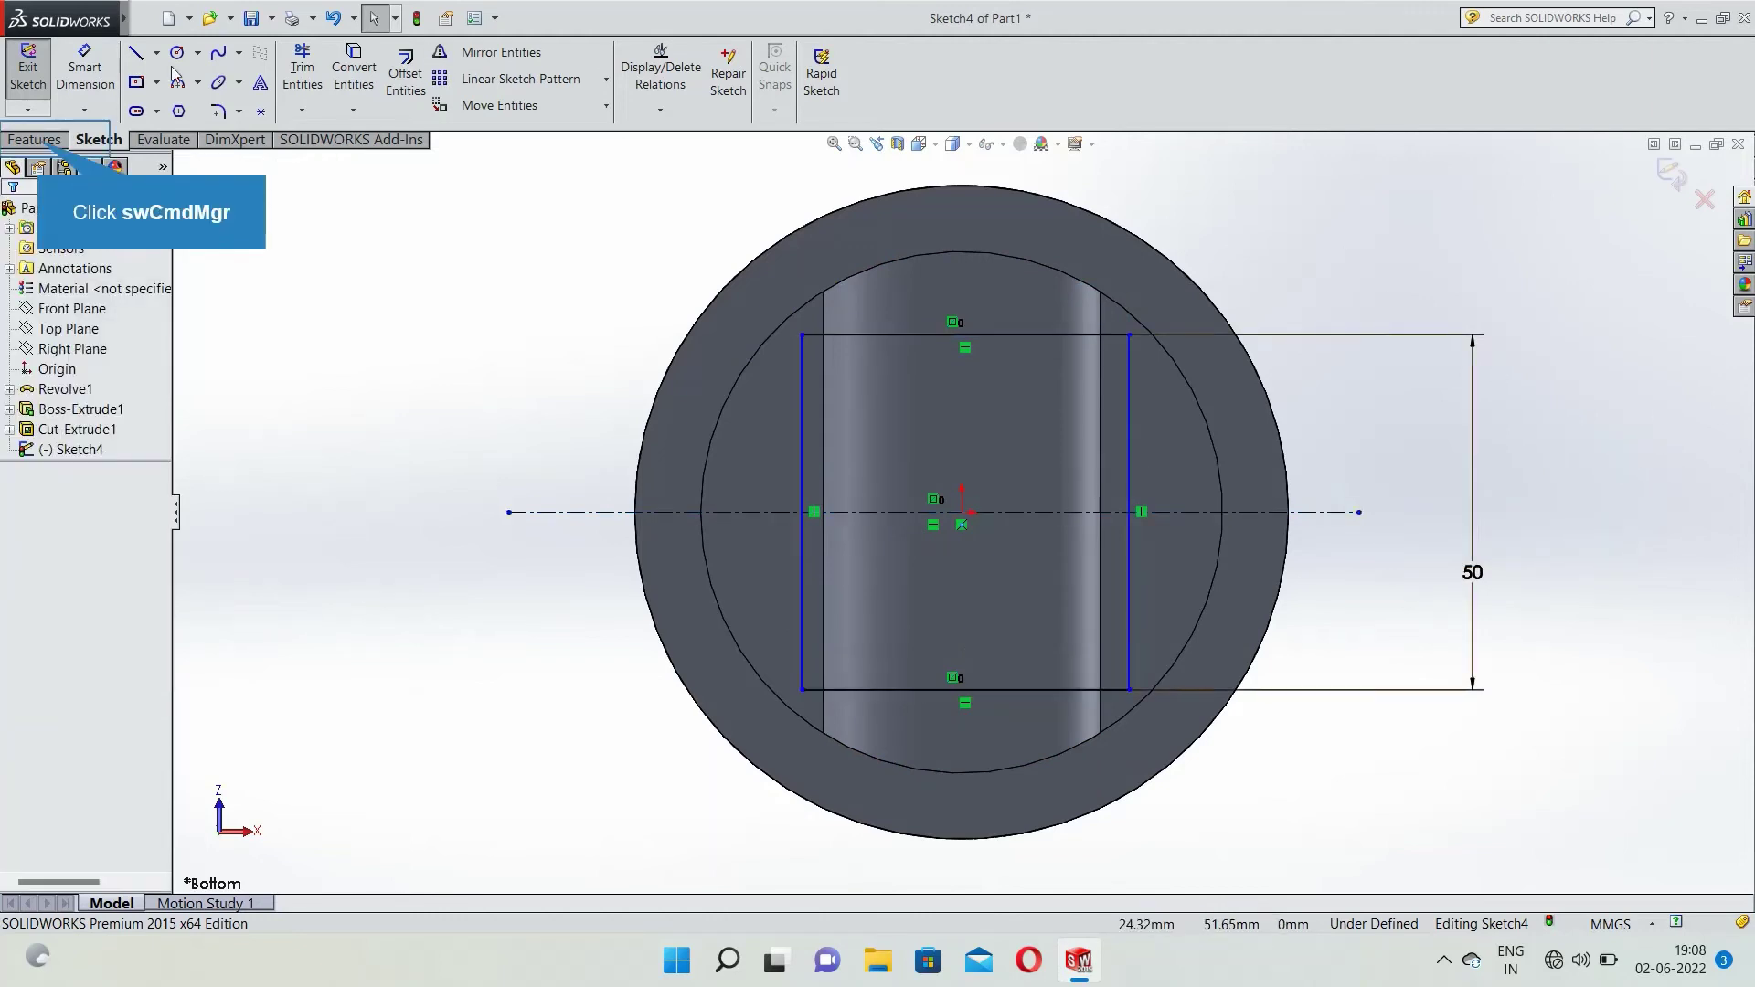
Cut the underside rectangle up into the piston with a Blind Extruded Cut, 60 mm deep.
{"action": "left_click", "coordinate": [35, 140]}
{"action": "left_click", "coordinate": [322, 74]}
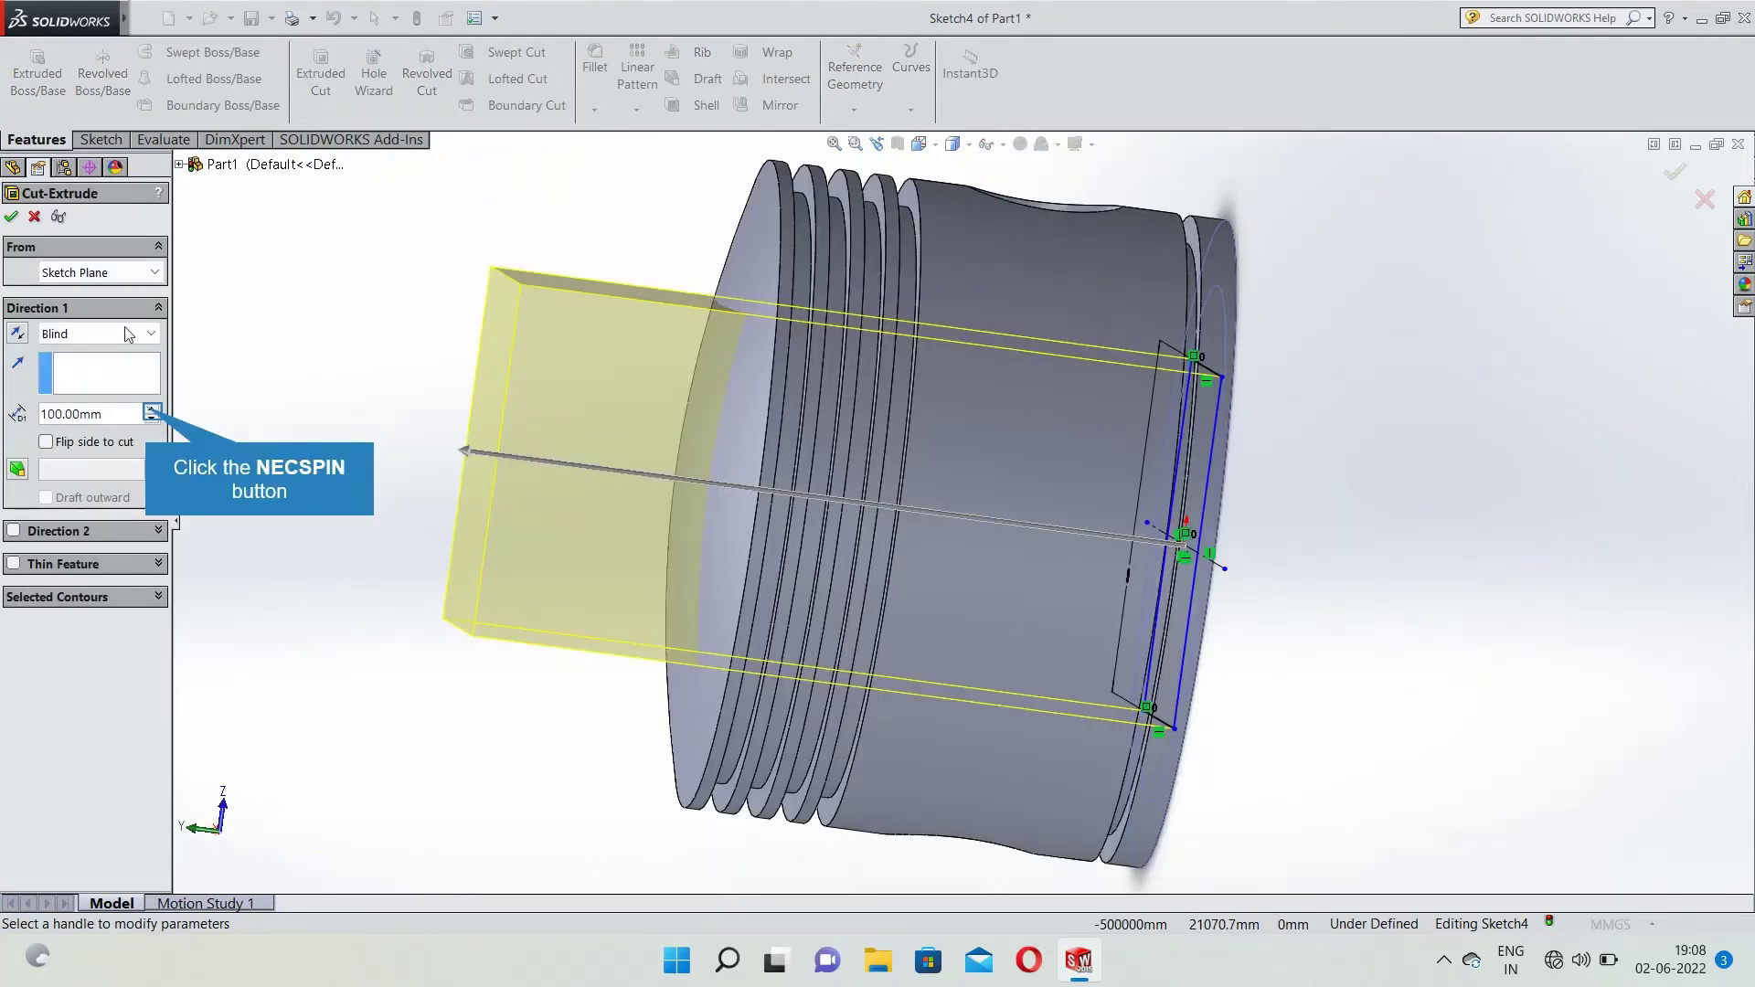
{"action": "left_click", "coordinate": [150, 410]}
{"action": "left_click_drag", "start_coordinate": [118, 414], "coordinate": [48, 415]}
{"action": "key", "text": "BackSpace"}
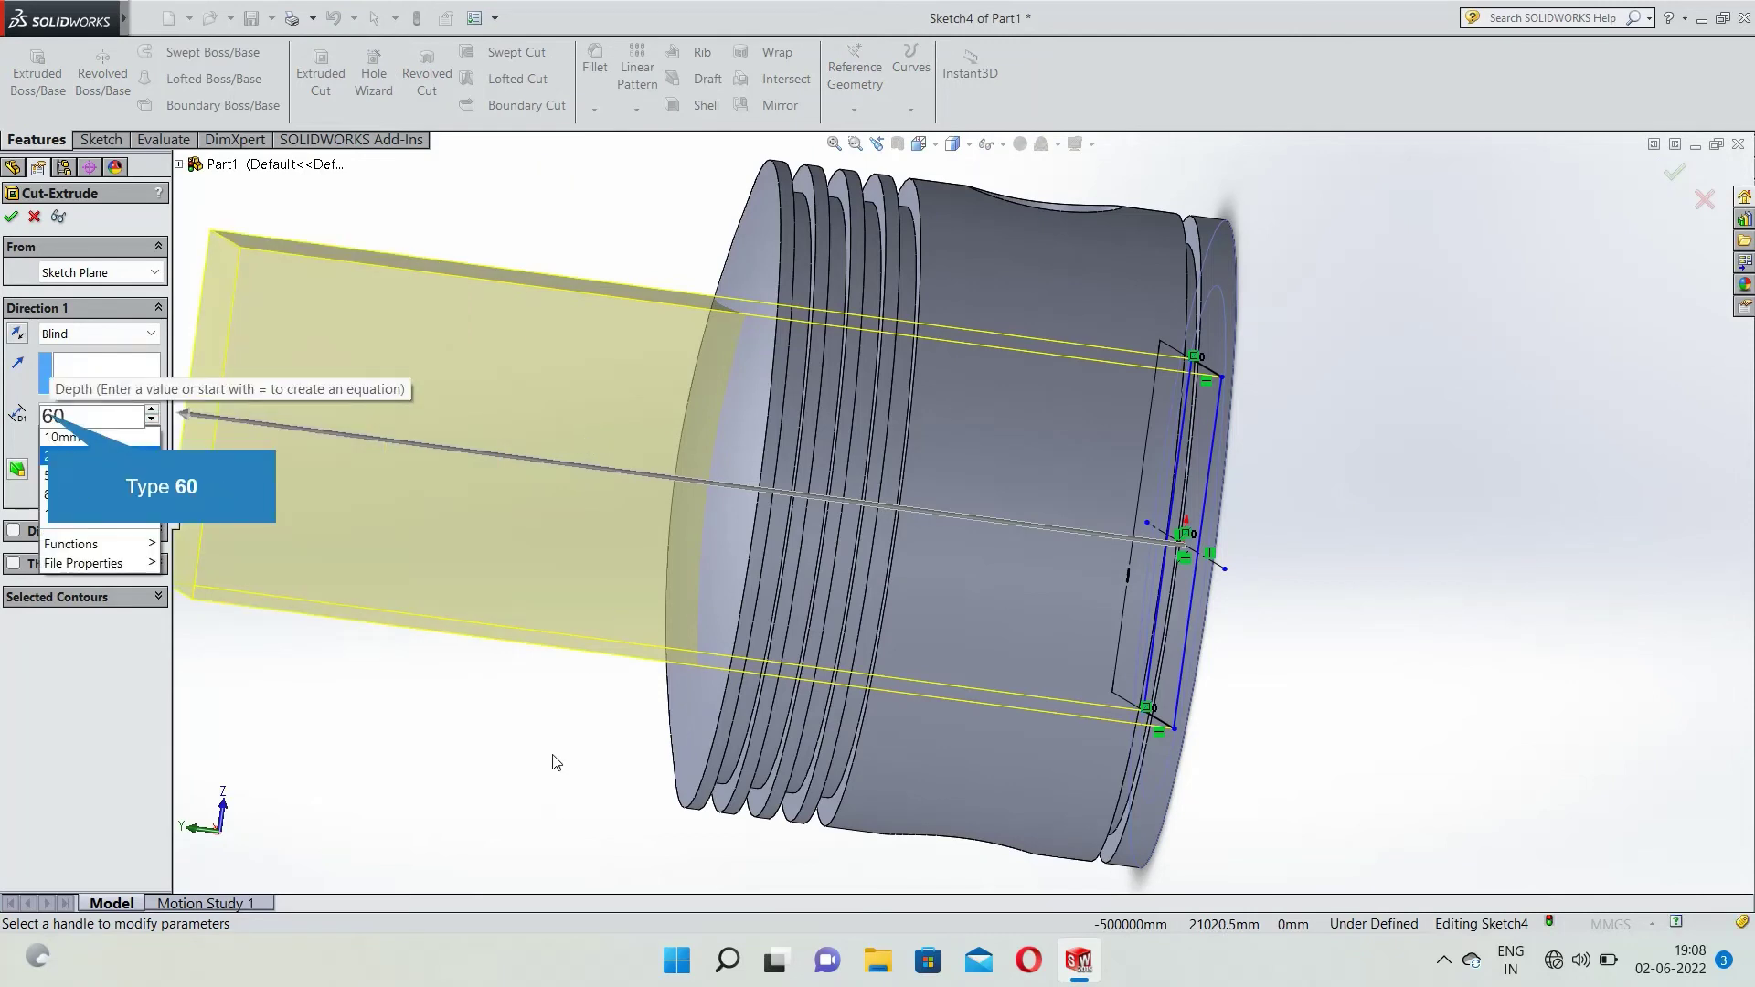
{"action": "type", "text": "60"}
{"action": "left_click", "coordinate": [320, 766]}
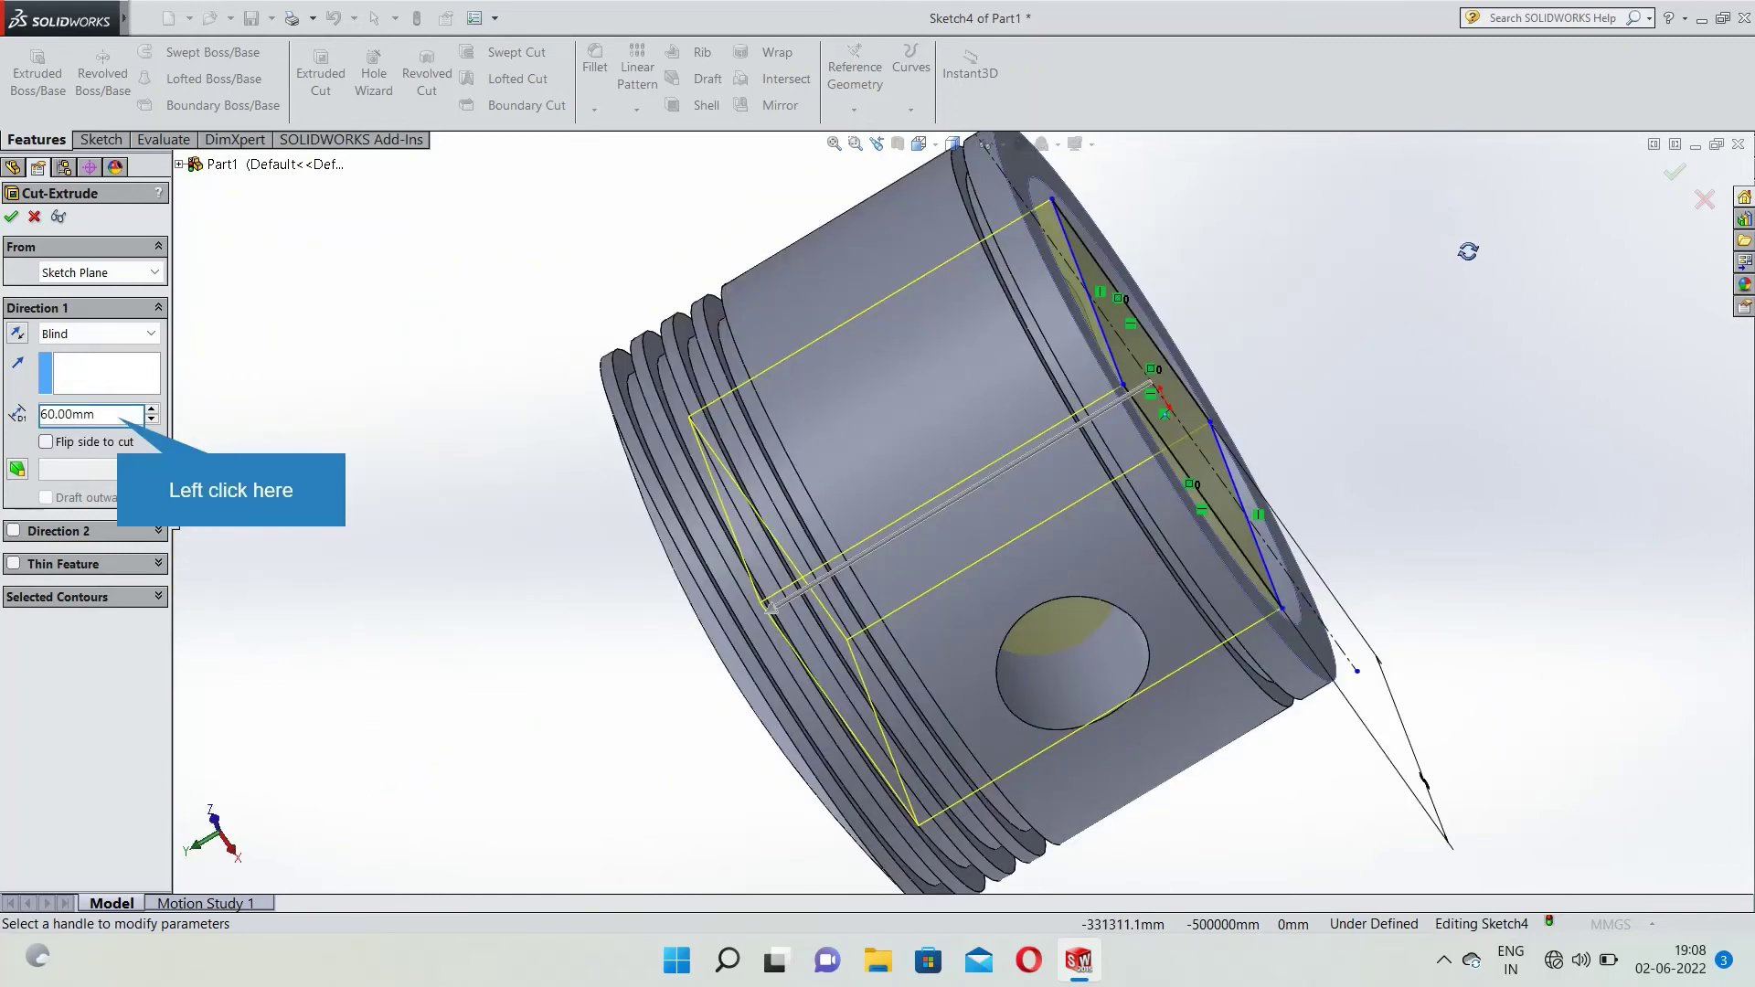
{"action": "left_click", "coordinate": [48, 415]}
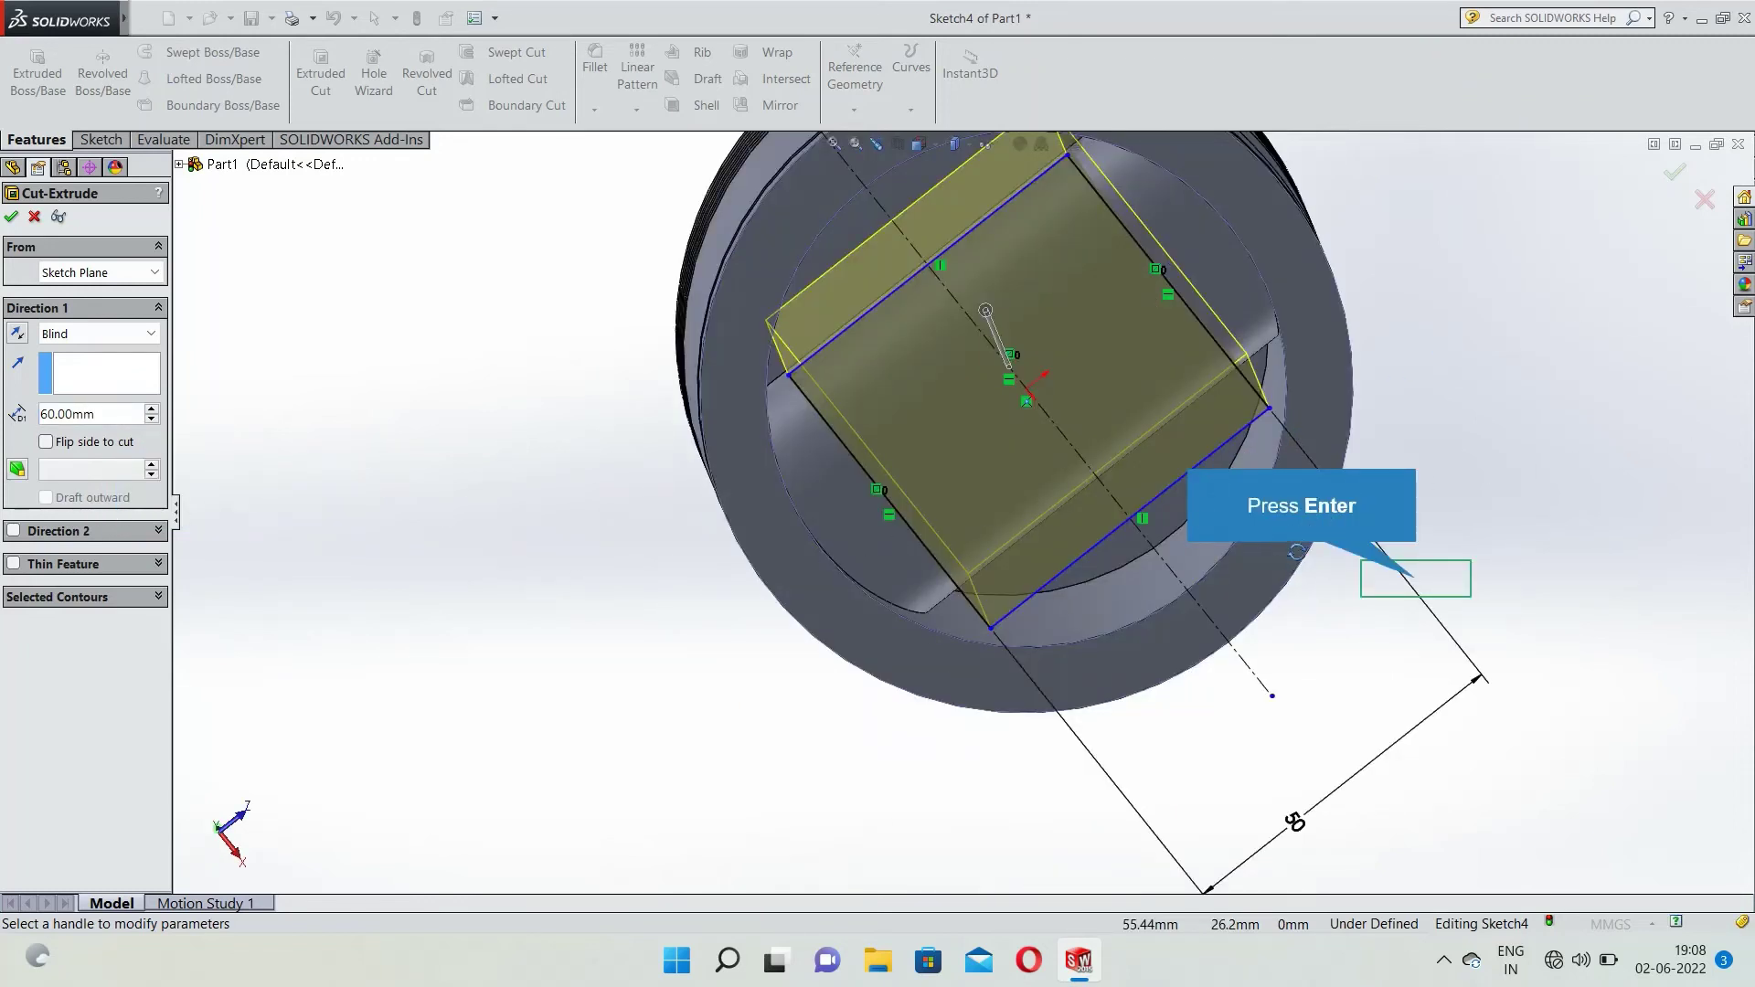
{"action": "key", "text": "Return"}
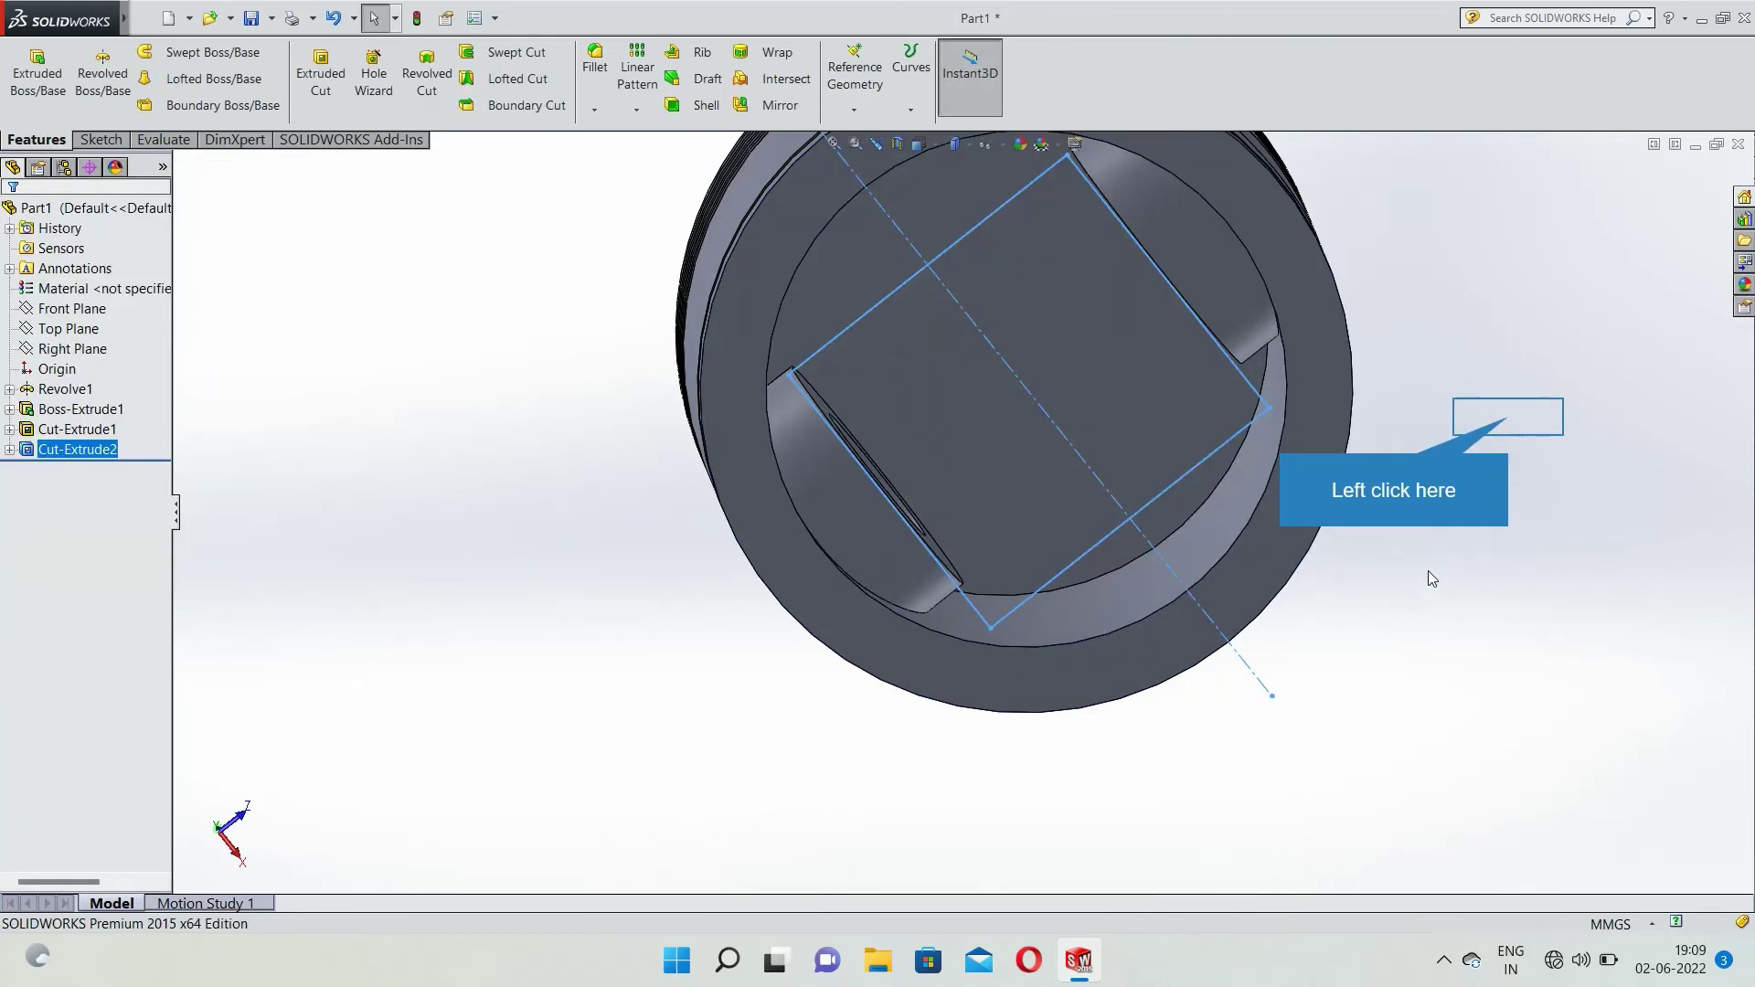
{"action": "left_click", "coordinate": [1521, 407]}
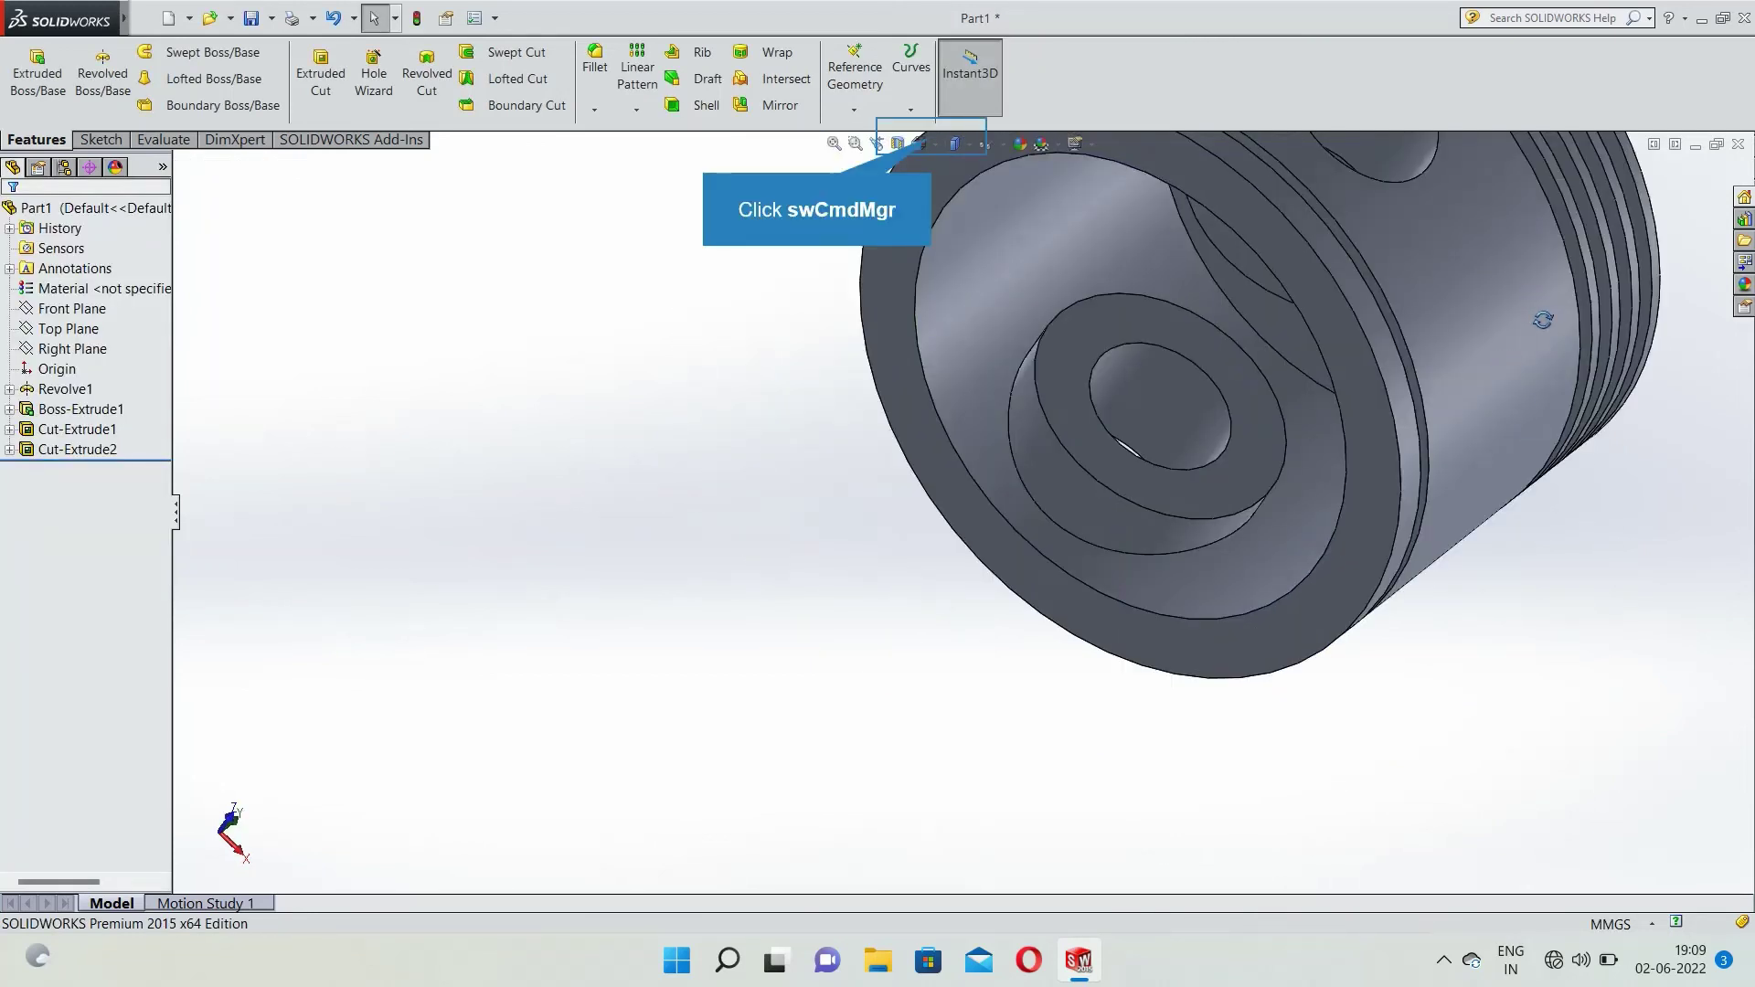
Create a reference plane parallel to the Front Plane, offset by 92/2 (46 mm) toward the front of the piston.
{"action": "left_click", "coordinate": [953, 143]}
{"action": "left_click", "coordinate": [957, 228]}
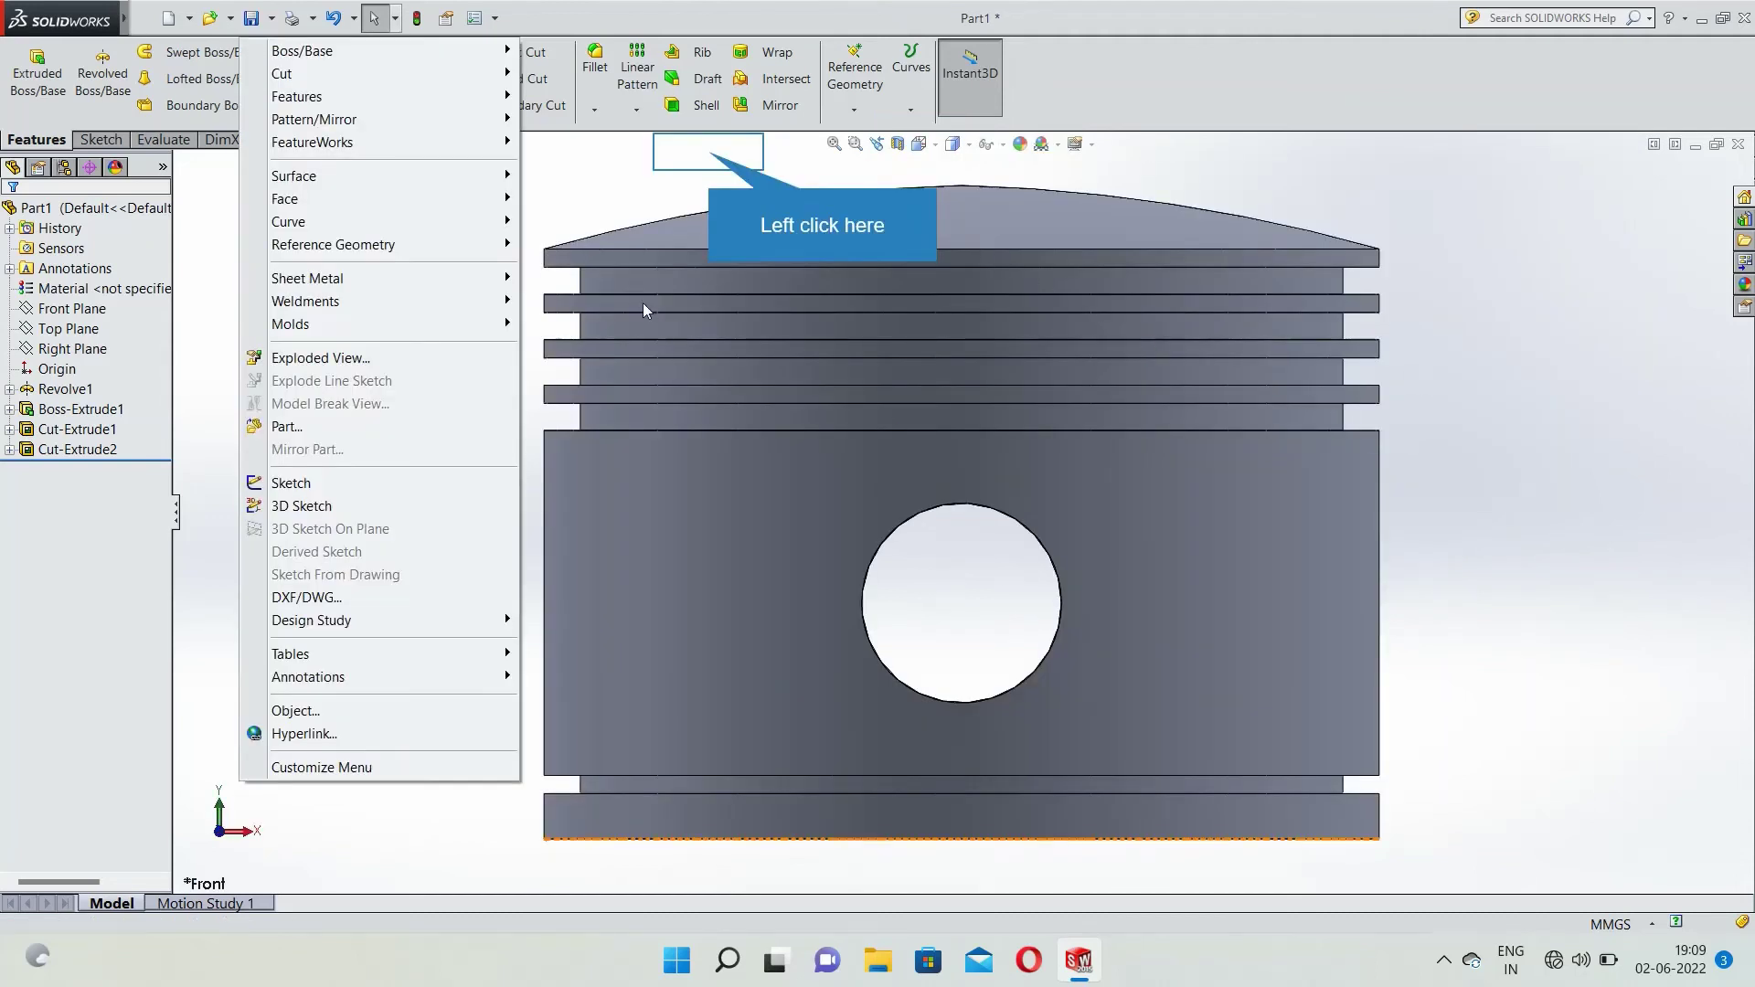
{"action": "left_click", "coordinate": [721, 160]}
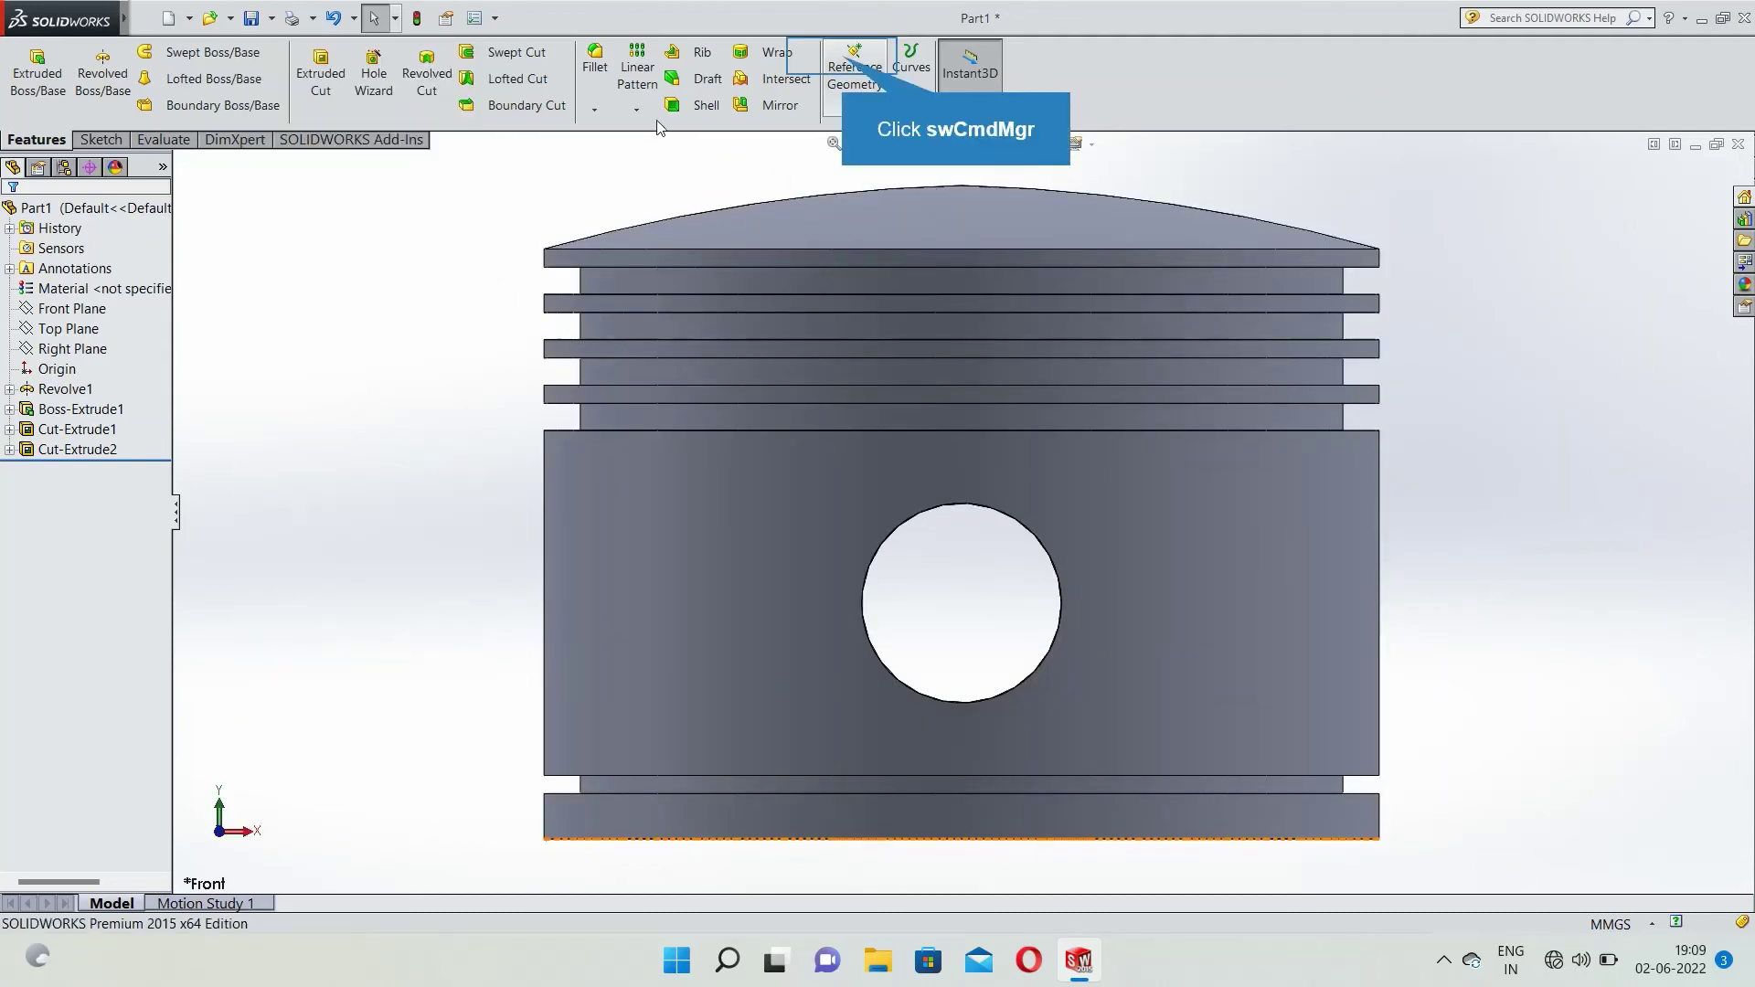
{"action": "left_click", "coordinate": [842, 57]}
{"action": "left_click", "coordinate": [851, 125]}
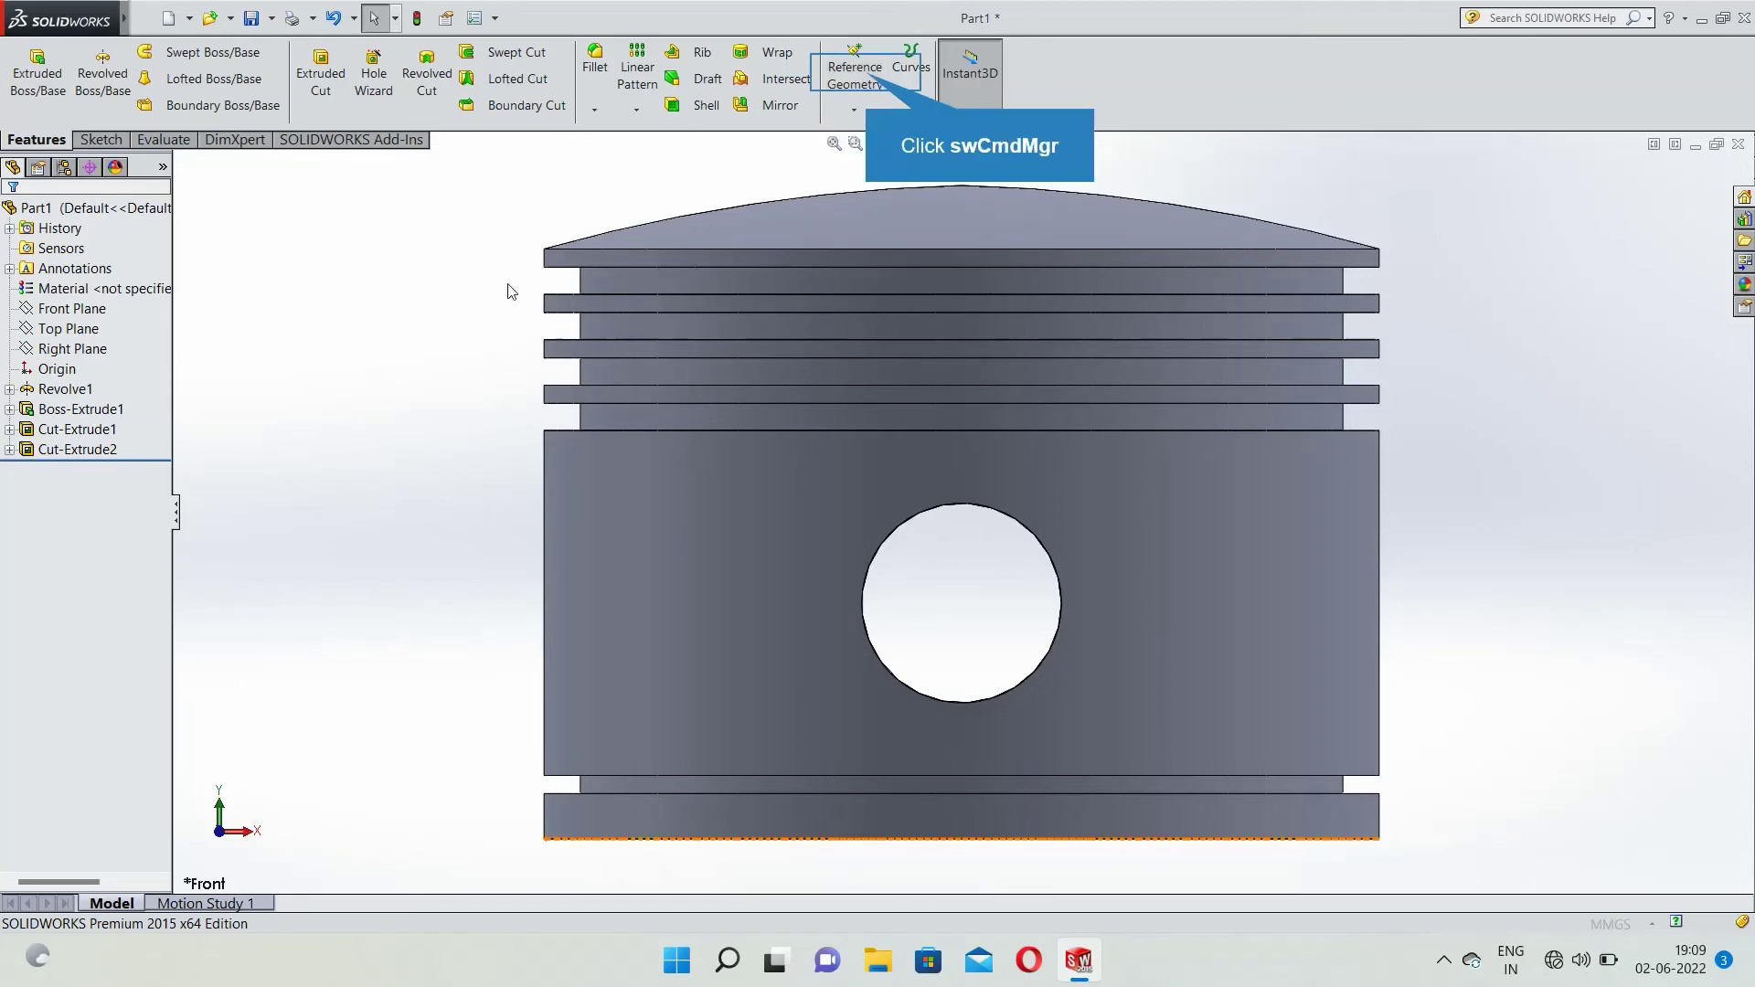
{"action": "left_click", "coordinate": [863, 103]}
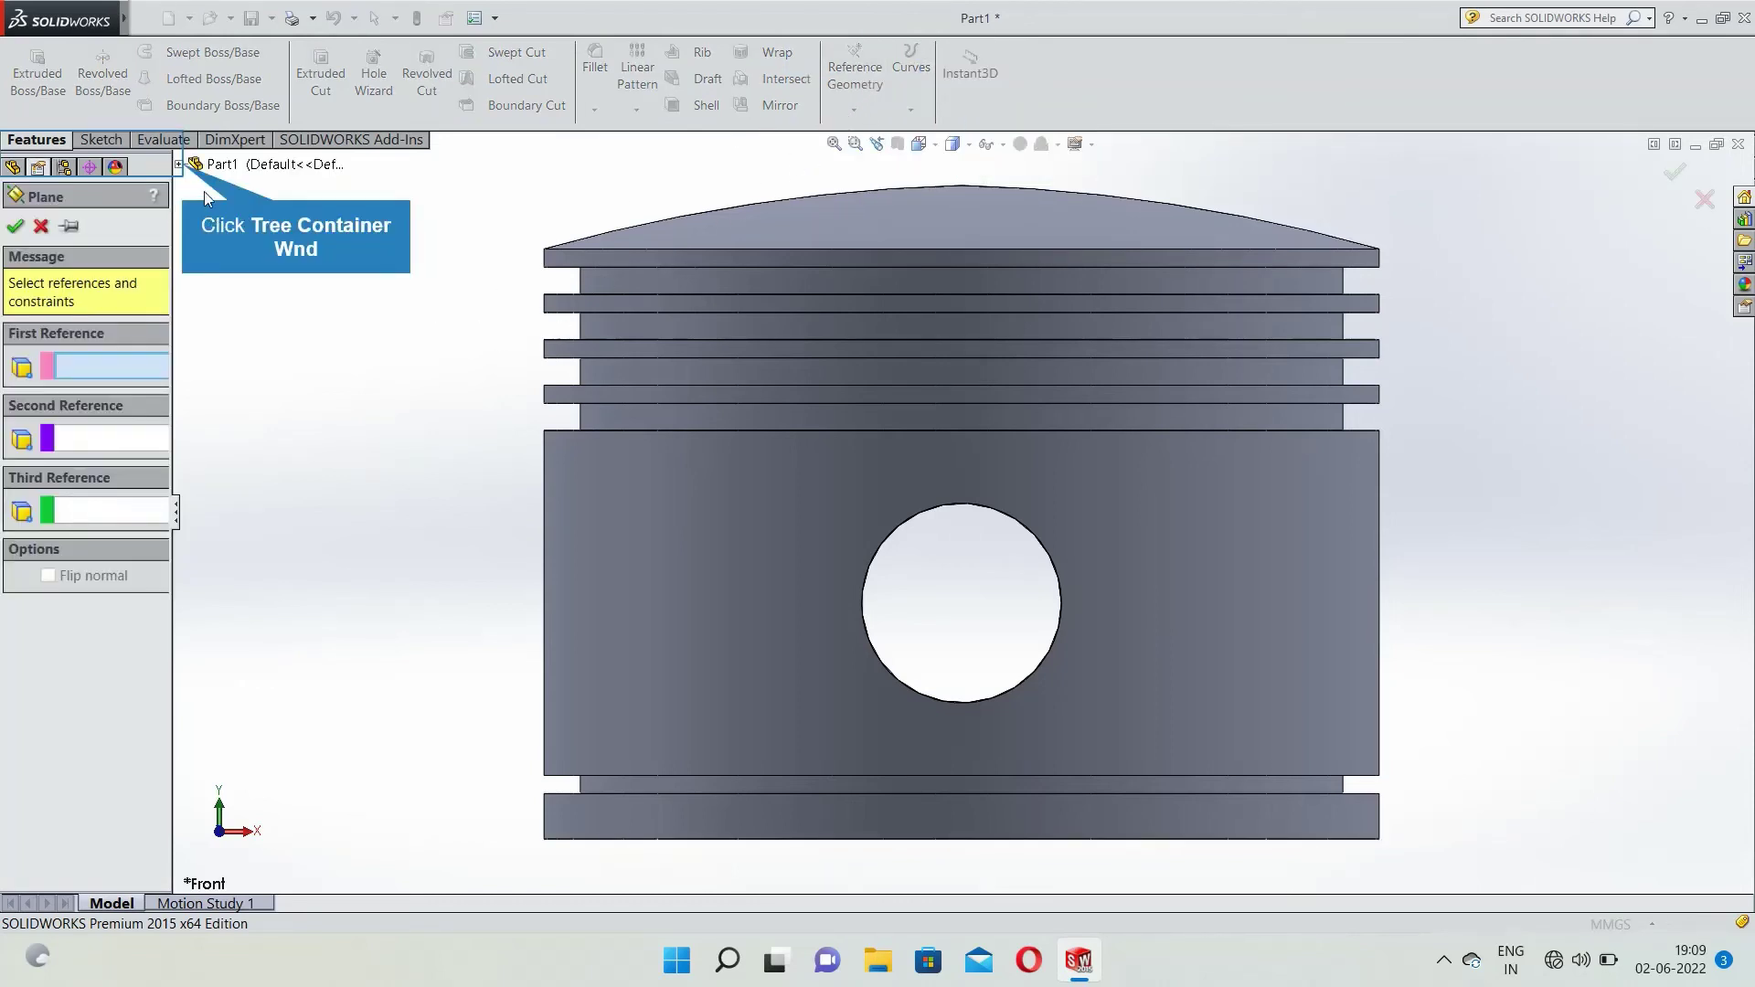
{"action": "left_click", "coordinate": [182, 167]}
{"action": "left_click", "coordinate": [232, 267]}
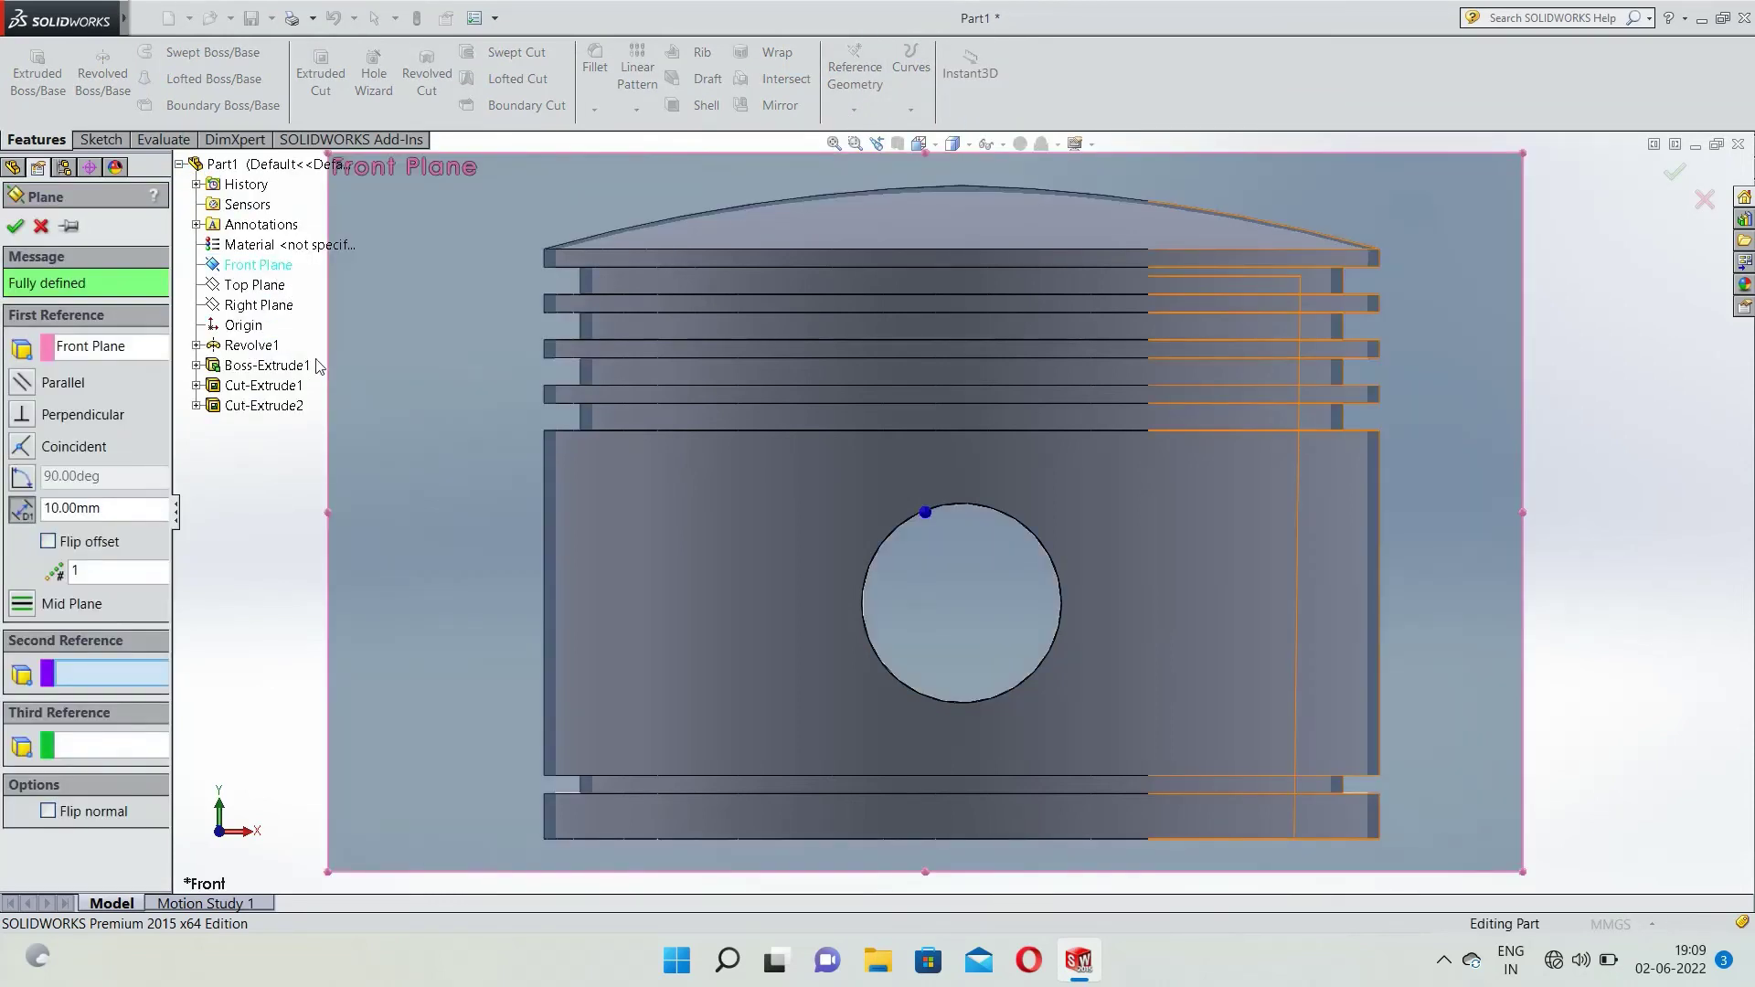
{"action": "middle_click_drag", "start_coordinate": [303, 448], "coordinate": [485, 483]}
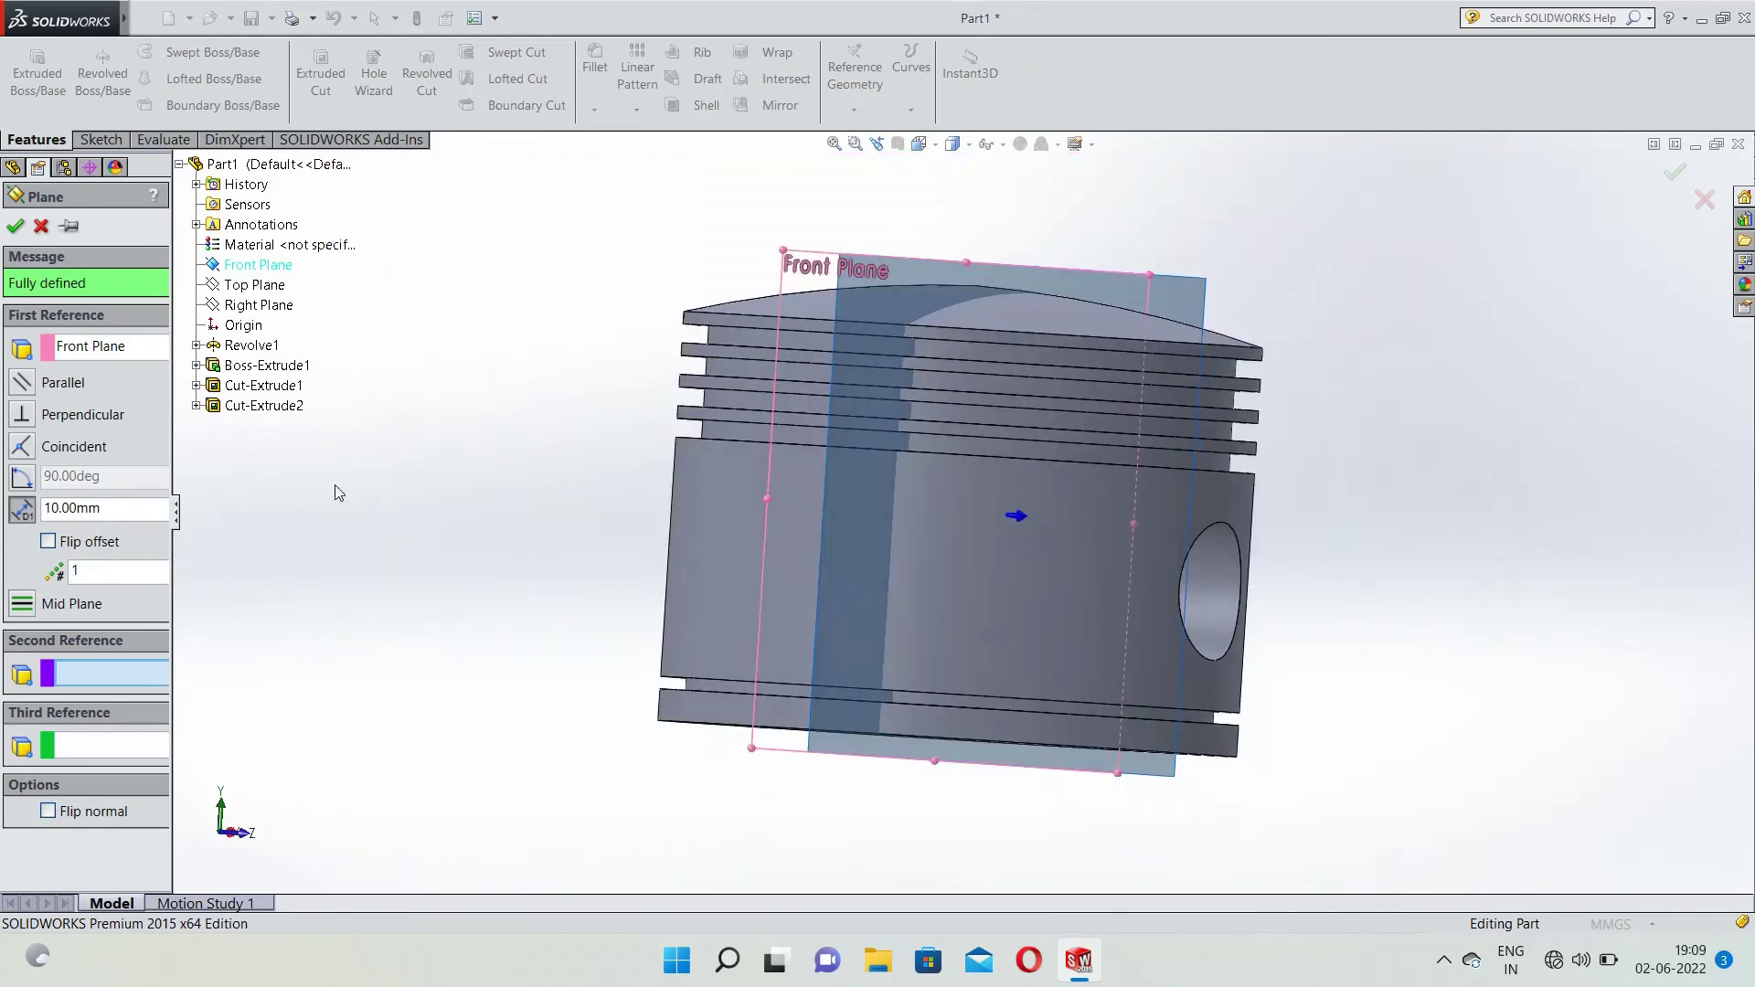
{"action": "left_click", "coordinate": [142, 519]}
{"action": "key", "text": "BackSpace"}
{"action": "key", "text": "BackSpace"}
{"action": "key", "text": "BackSpace"}
{"action": "key", "text": "BackSpace"}
{"action": "key", "text": "BackSpace"}
{"action": "key", "text": "BackSpace"}
{"action": "key", "text": "BackSpace"}
{"action": "type", "text": "9"}
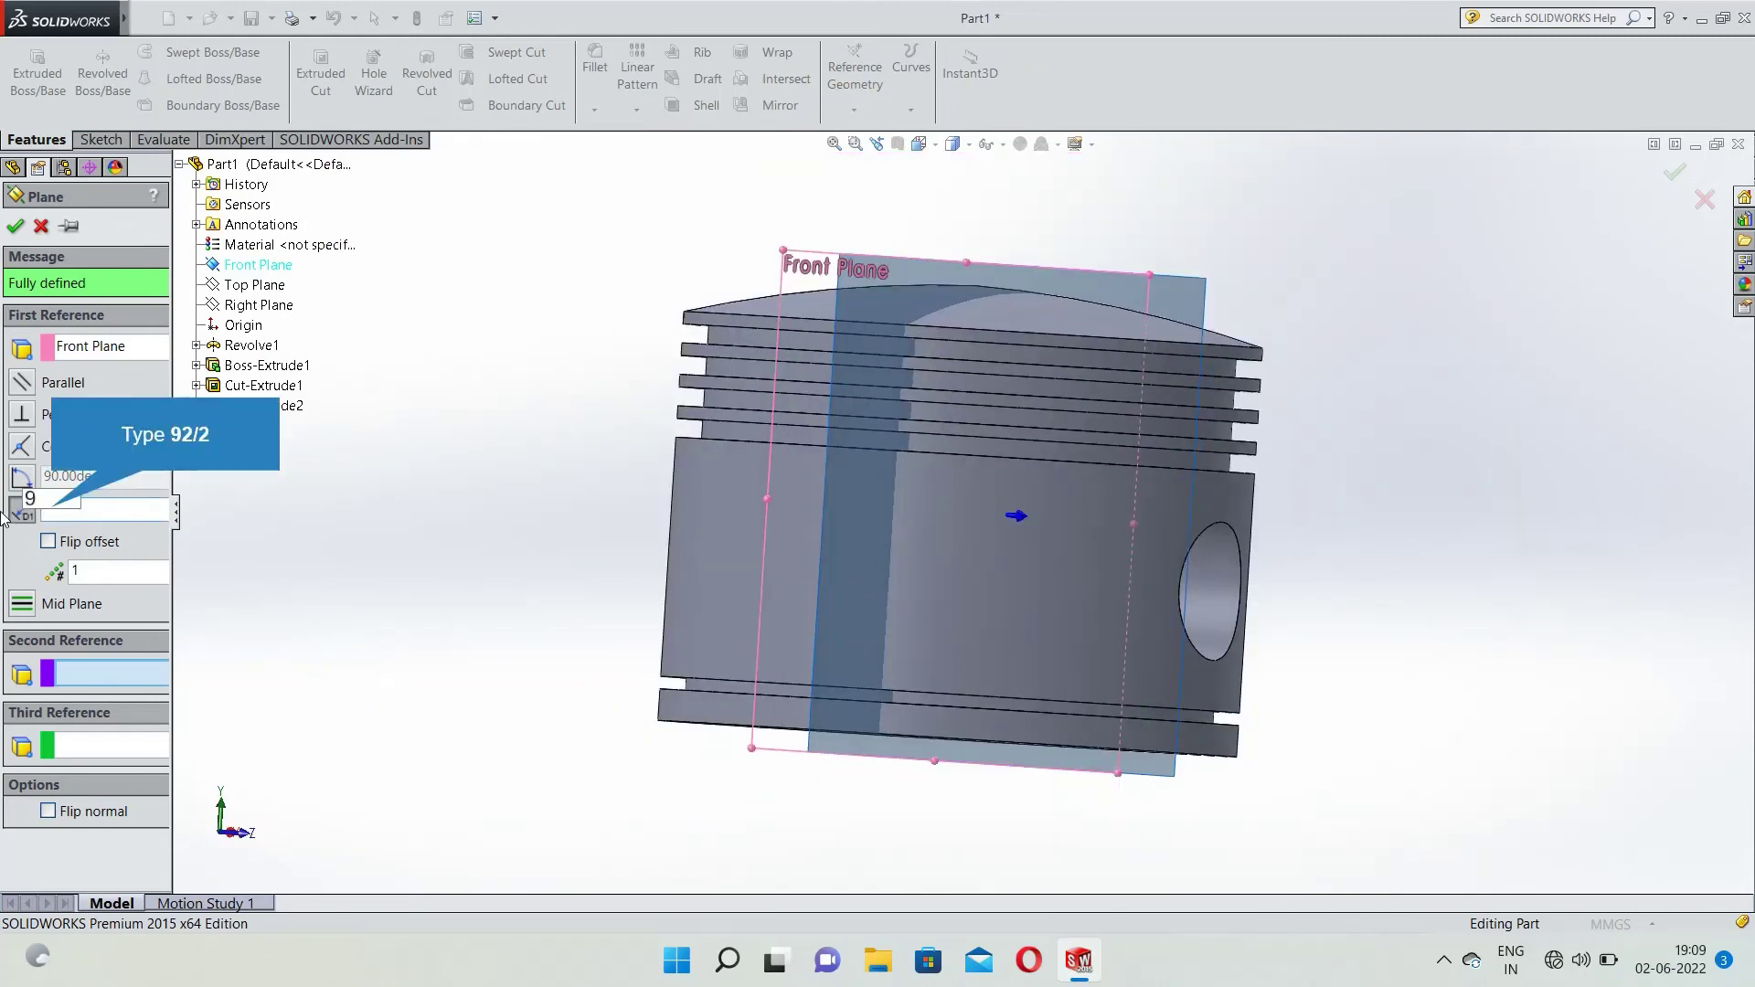
{"action": "type", "text": "2/2"}
{"action": "key", "text": "Return"}
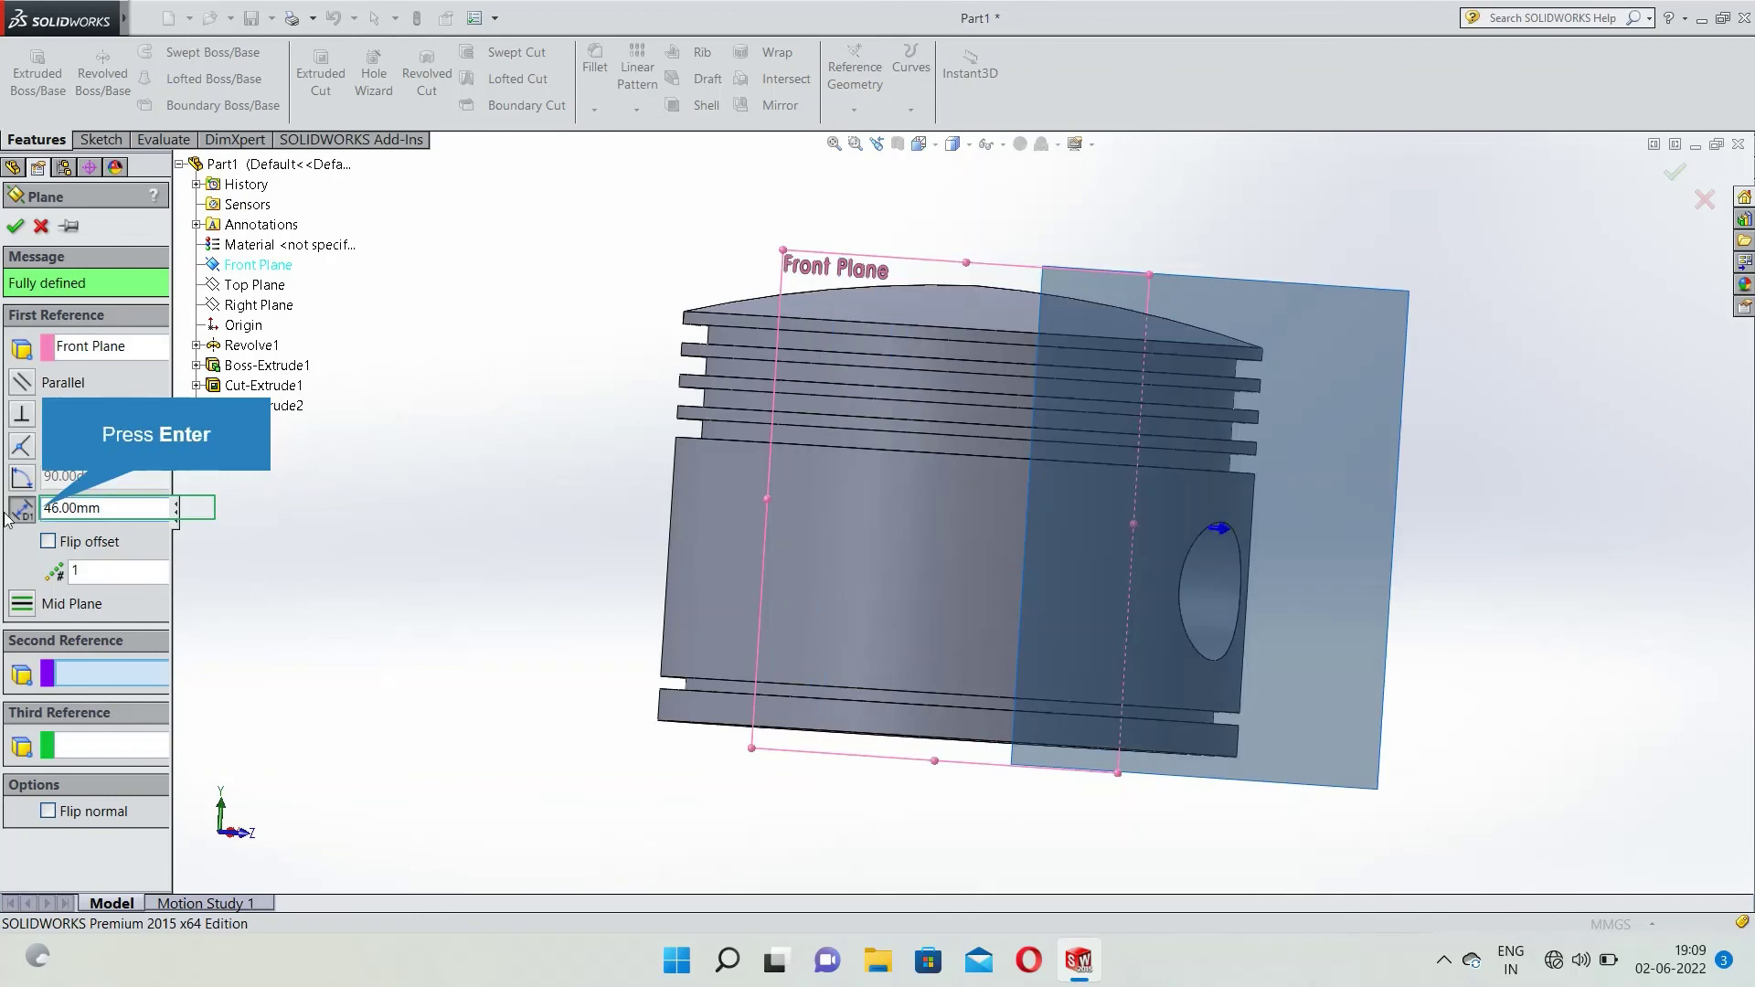
{"action": "key", "text": "Return"}
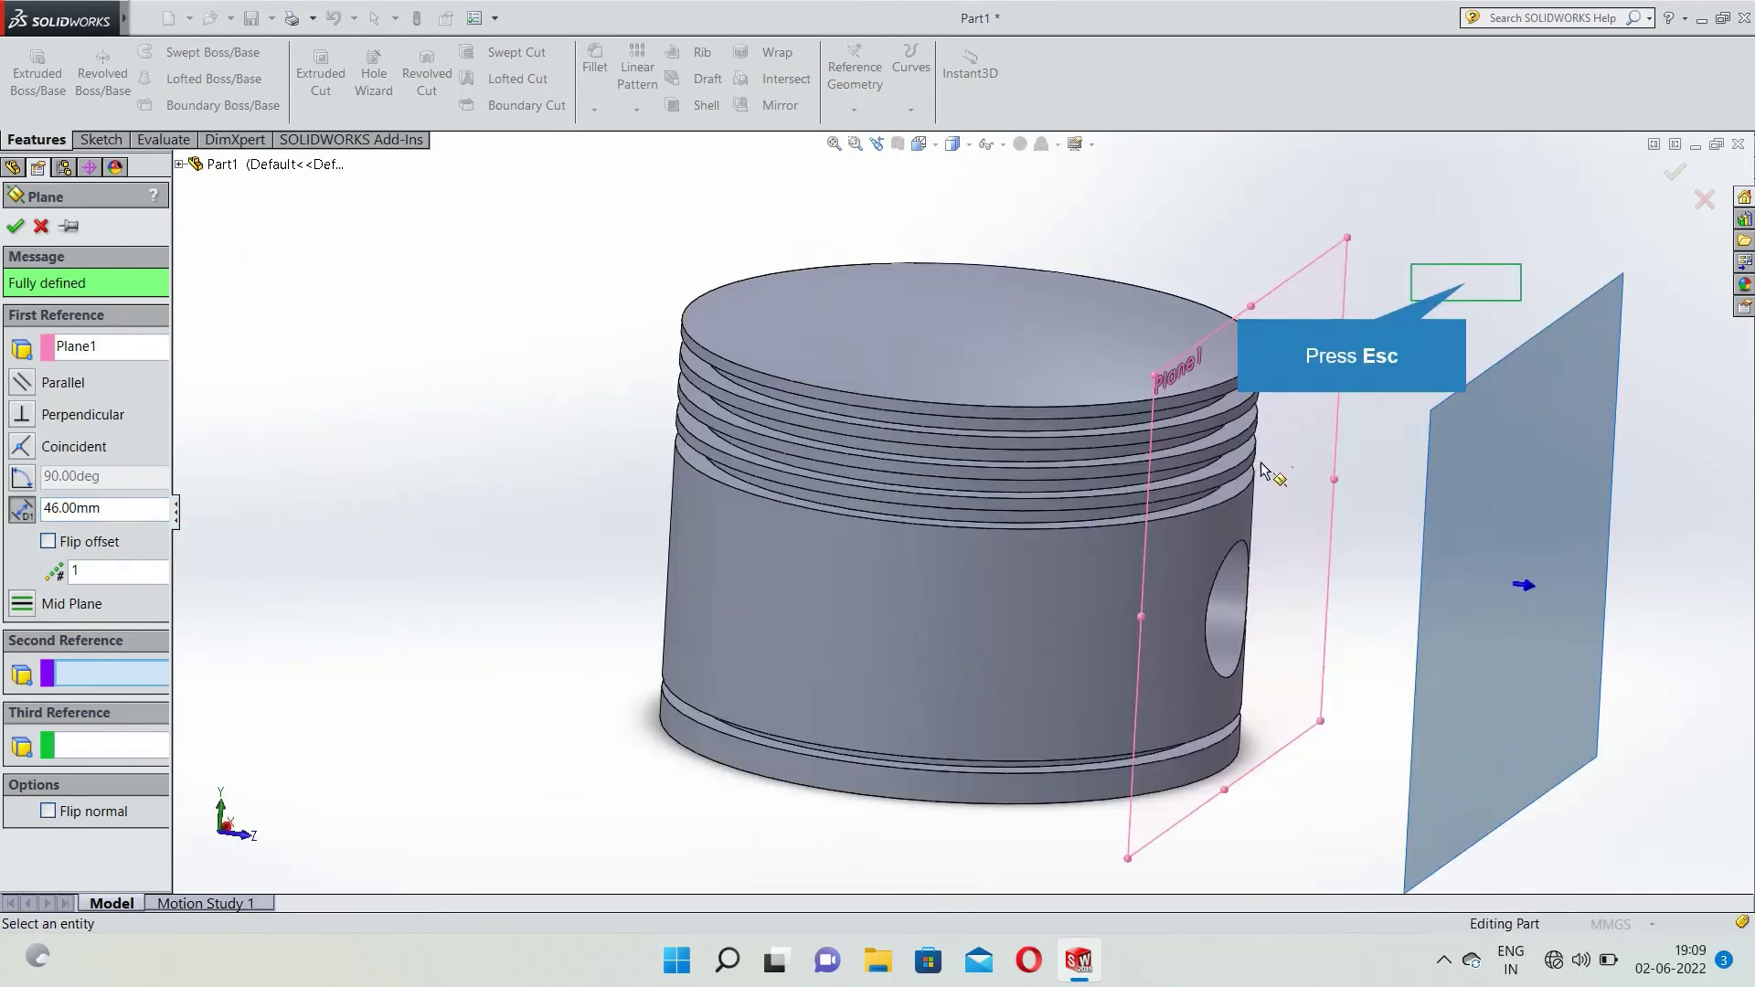
{"action": "key", "text": "Escape"}
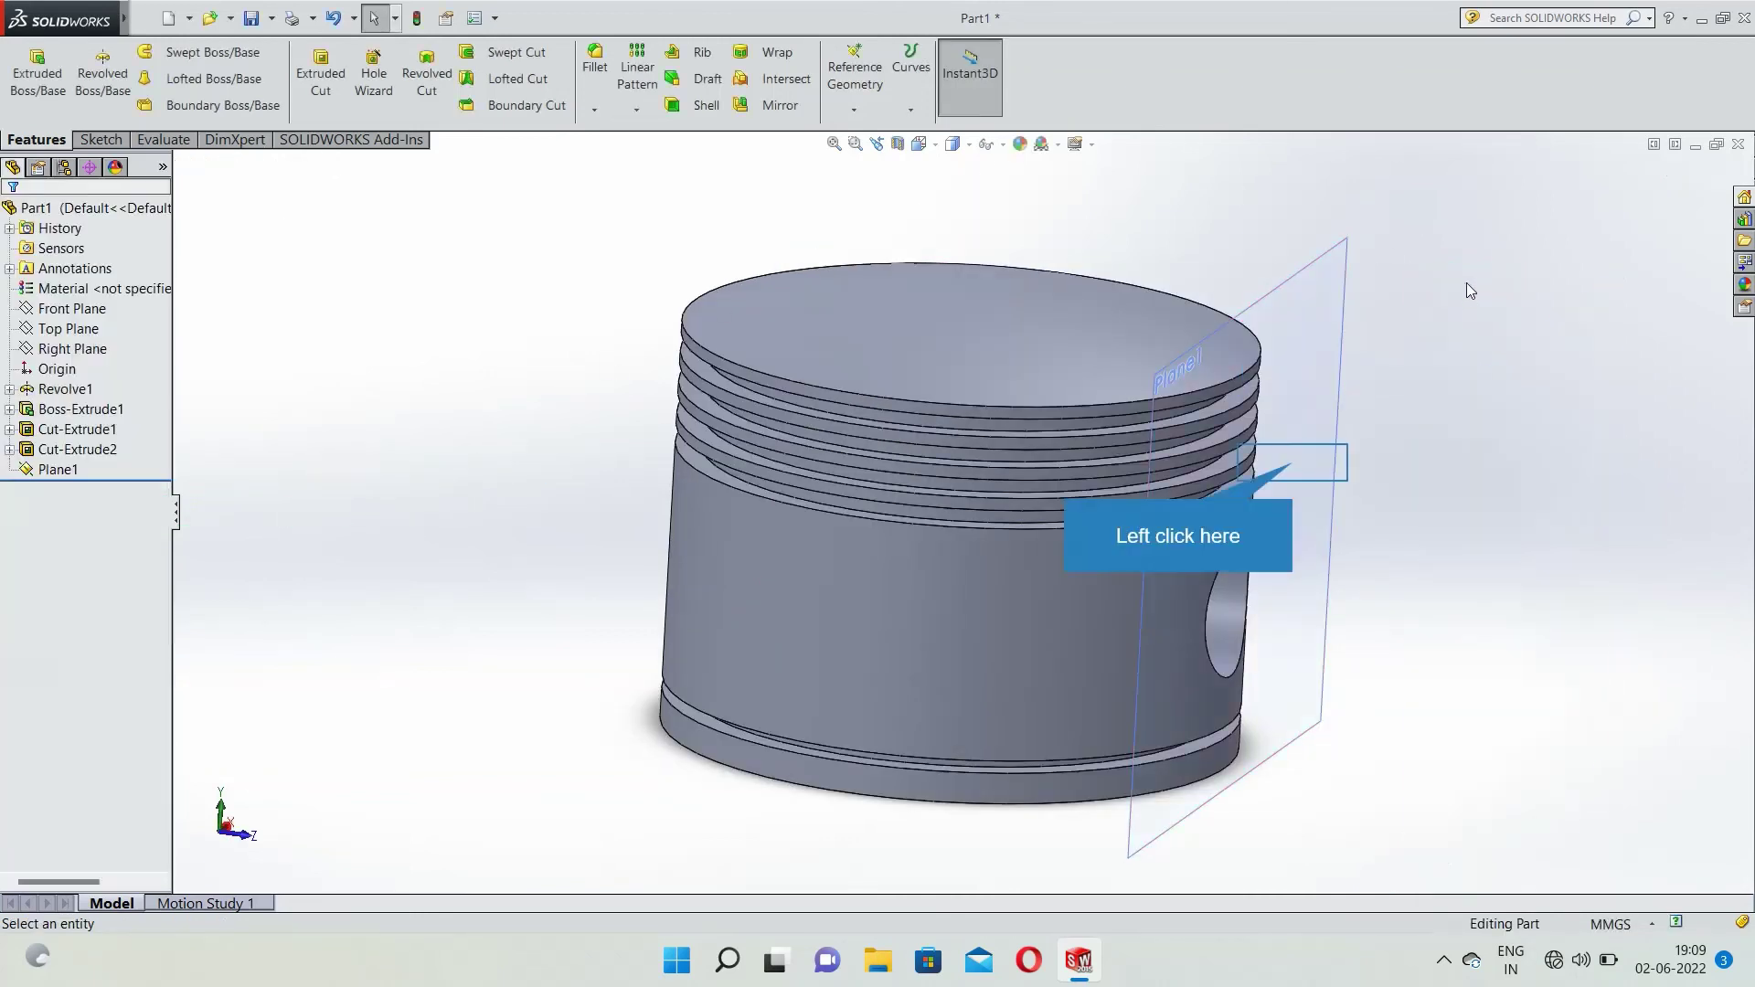
Start a sketch on the new offset plane, seen from the front, and draw a circle about 32 mm in diameter centred on the origin.
{"action": "left_click", "coordinate": [1276, 392]}
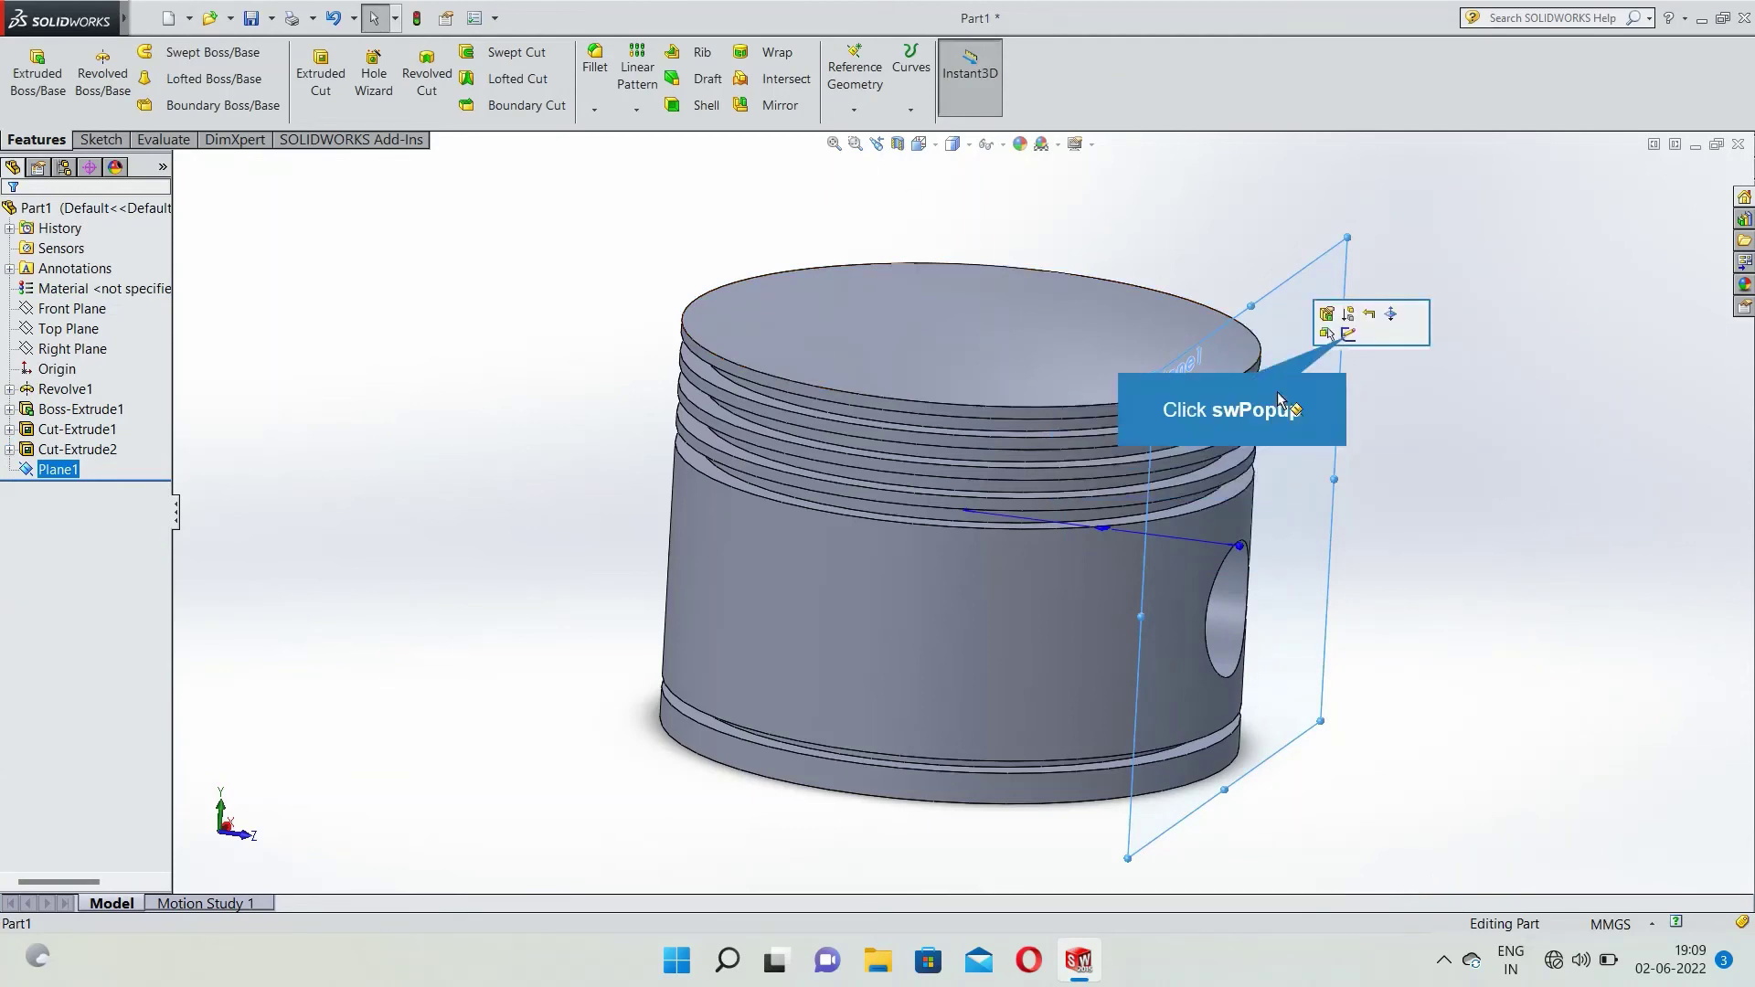
{"action": "left_click", "coordinate": [1344, 329]}
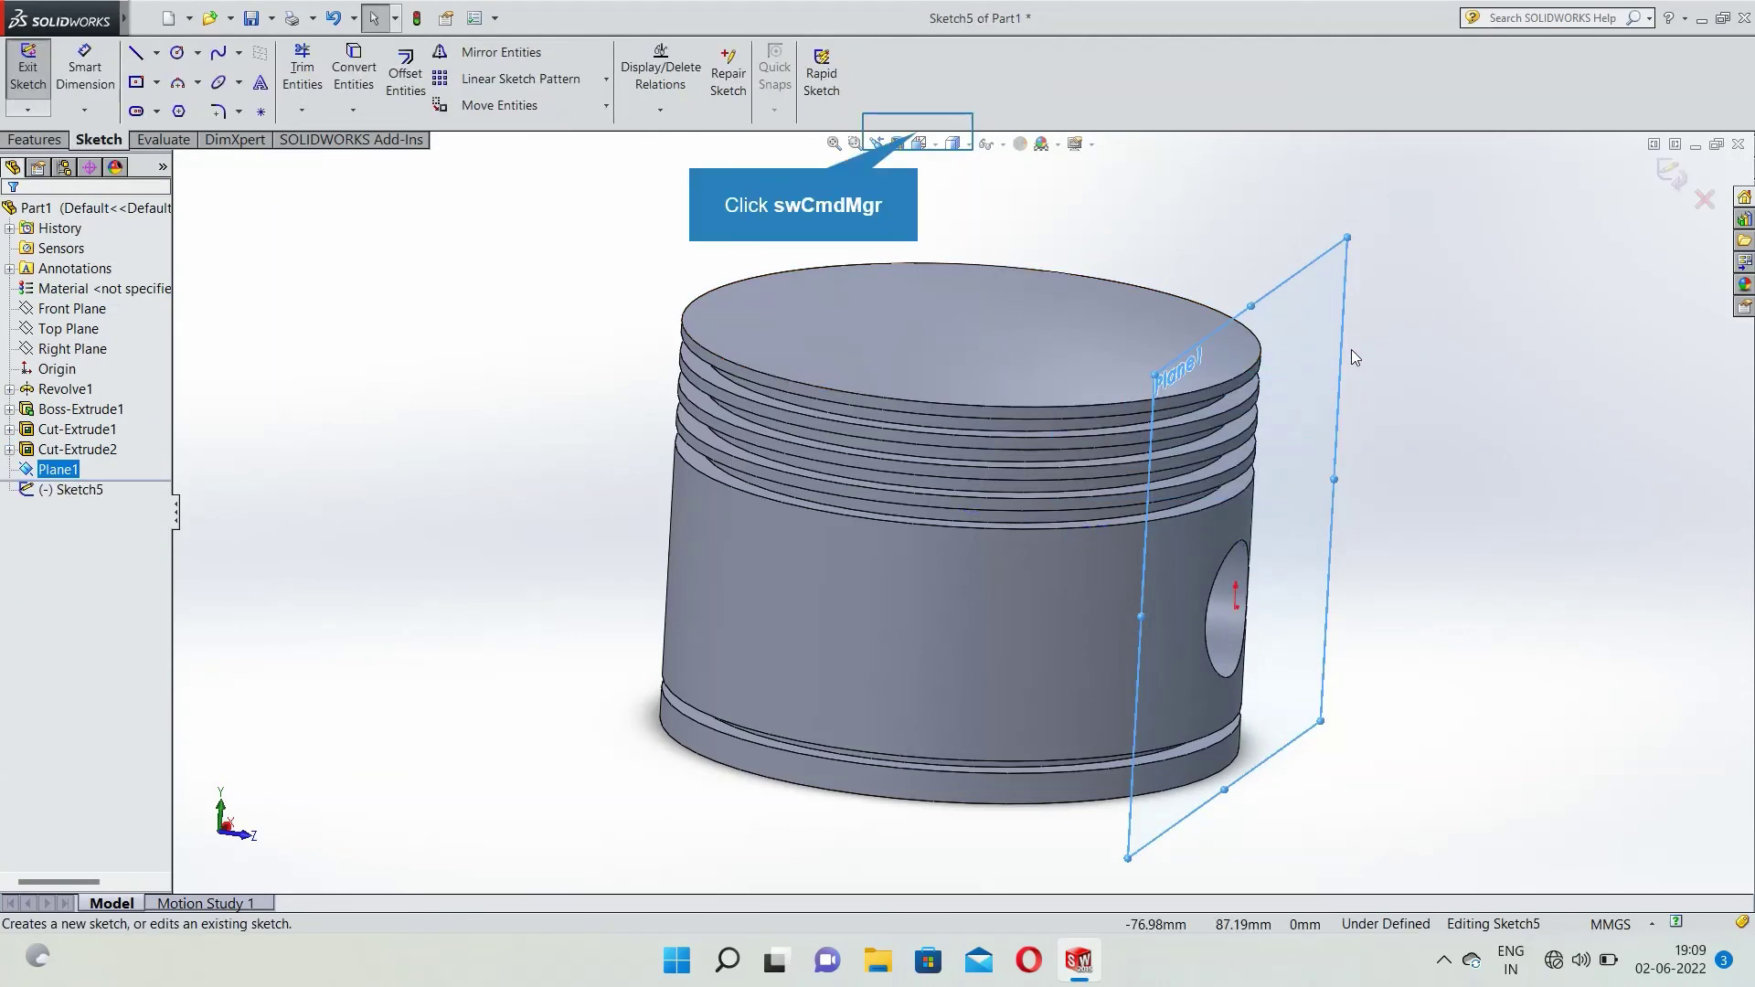
{"action": "left_click", "coordinate": [932, 144]}
{"action": "left_click", "coordinate": [937, 199]}
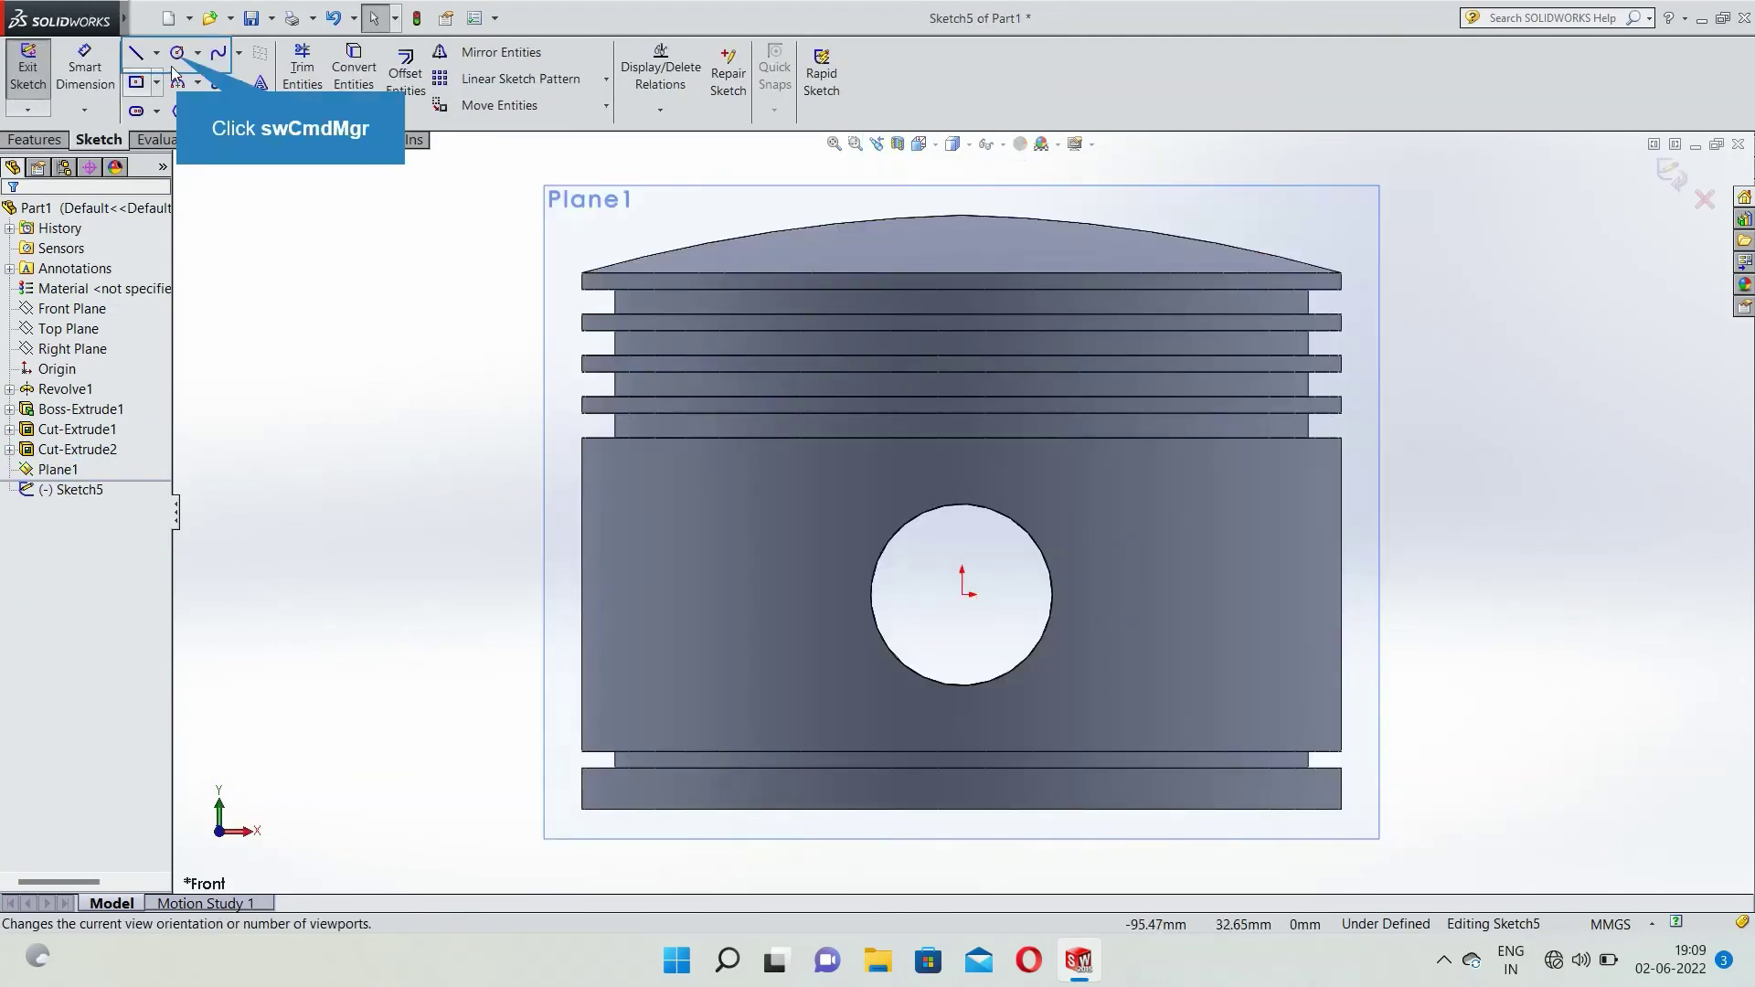
{"action": "left_click", "coordinate": [176, 52]}
{"action": "left_click", "coordinate": [962, 594]}
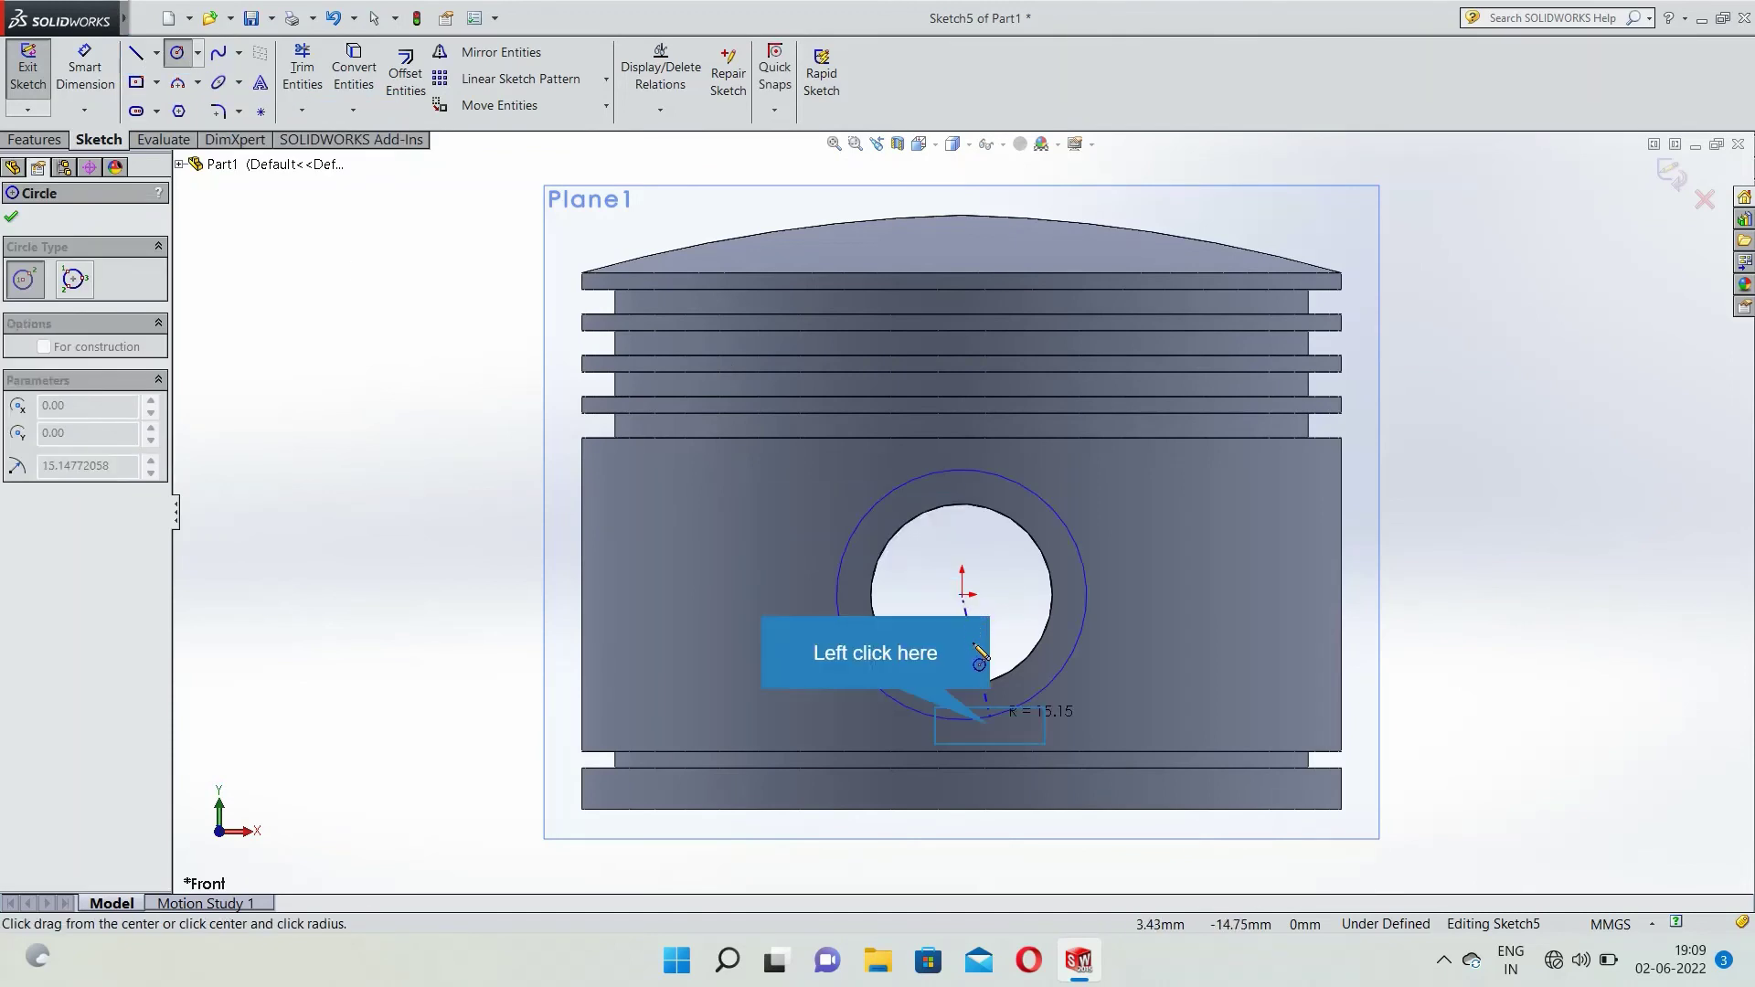
{"action": "left_click", "coordinate": [995, 727]}
Dimension the circle's diameter at 18*2 (36 mm).
{"action": "left_click", "coordinate": [96, 68]}
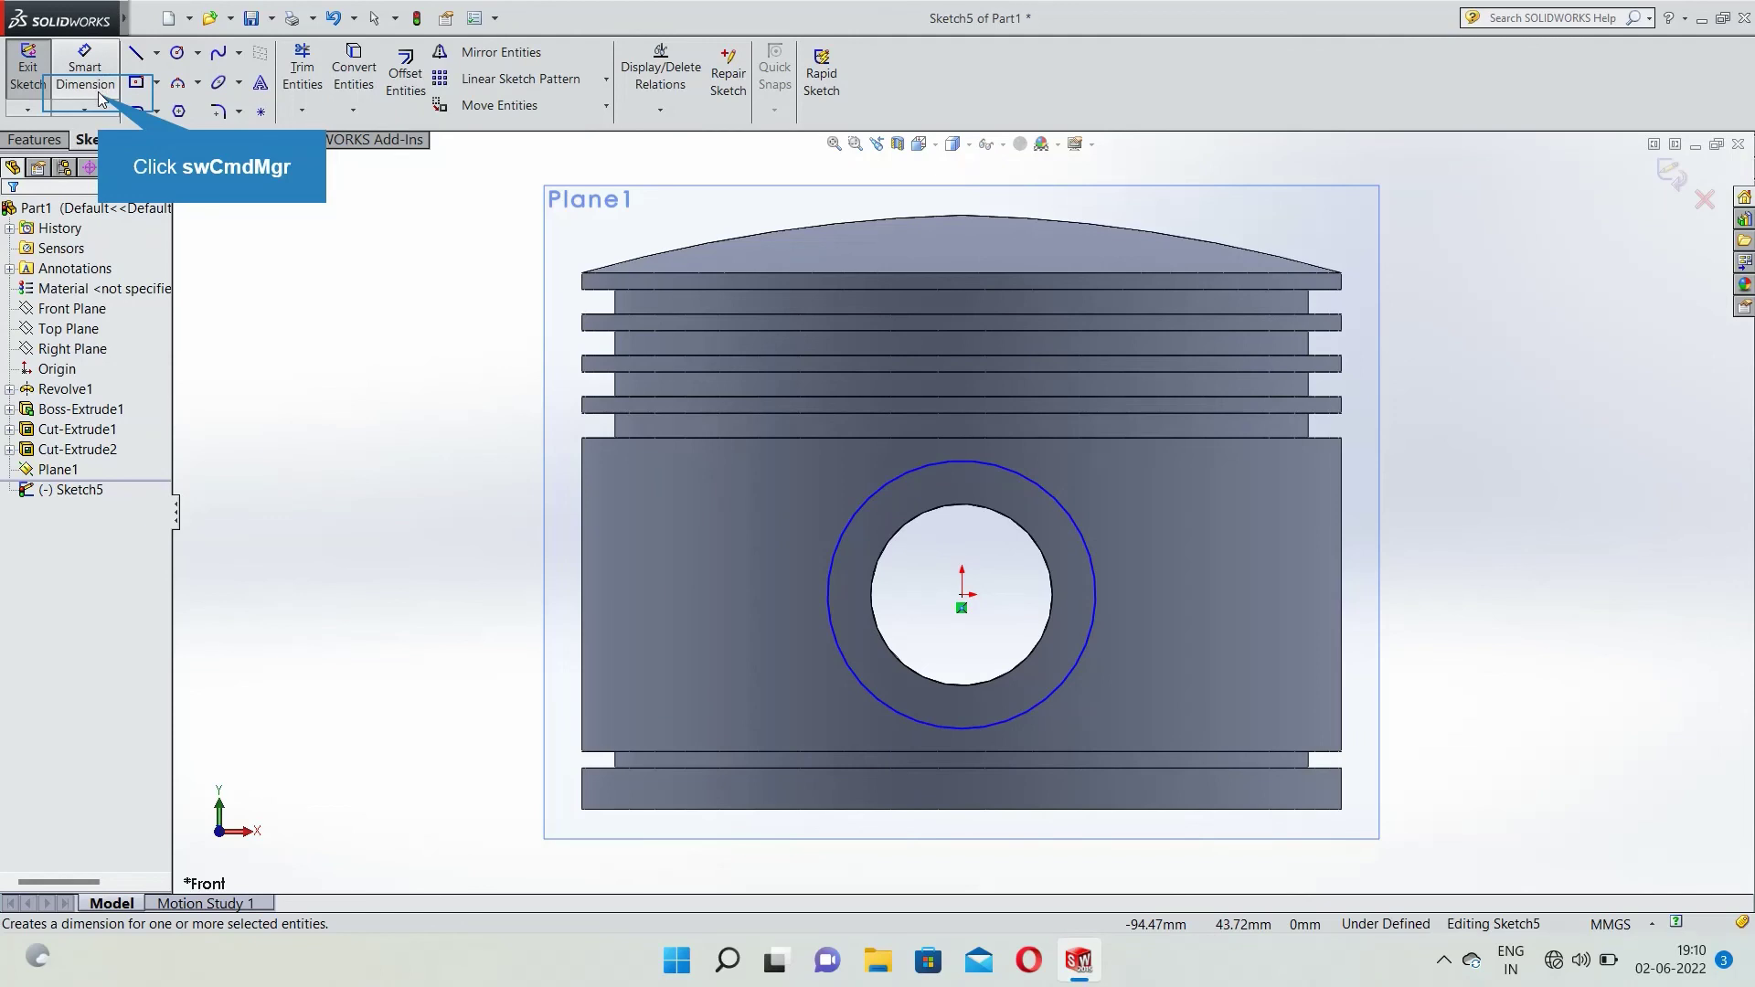
{"action": "left_click", "coordinate": [1033, 706]}
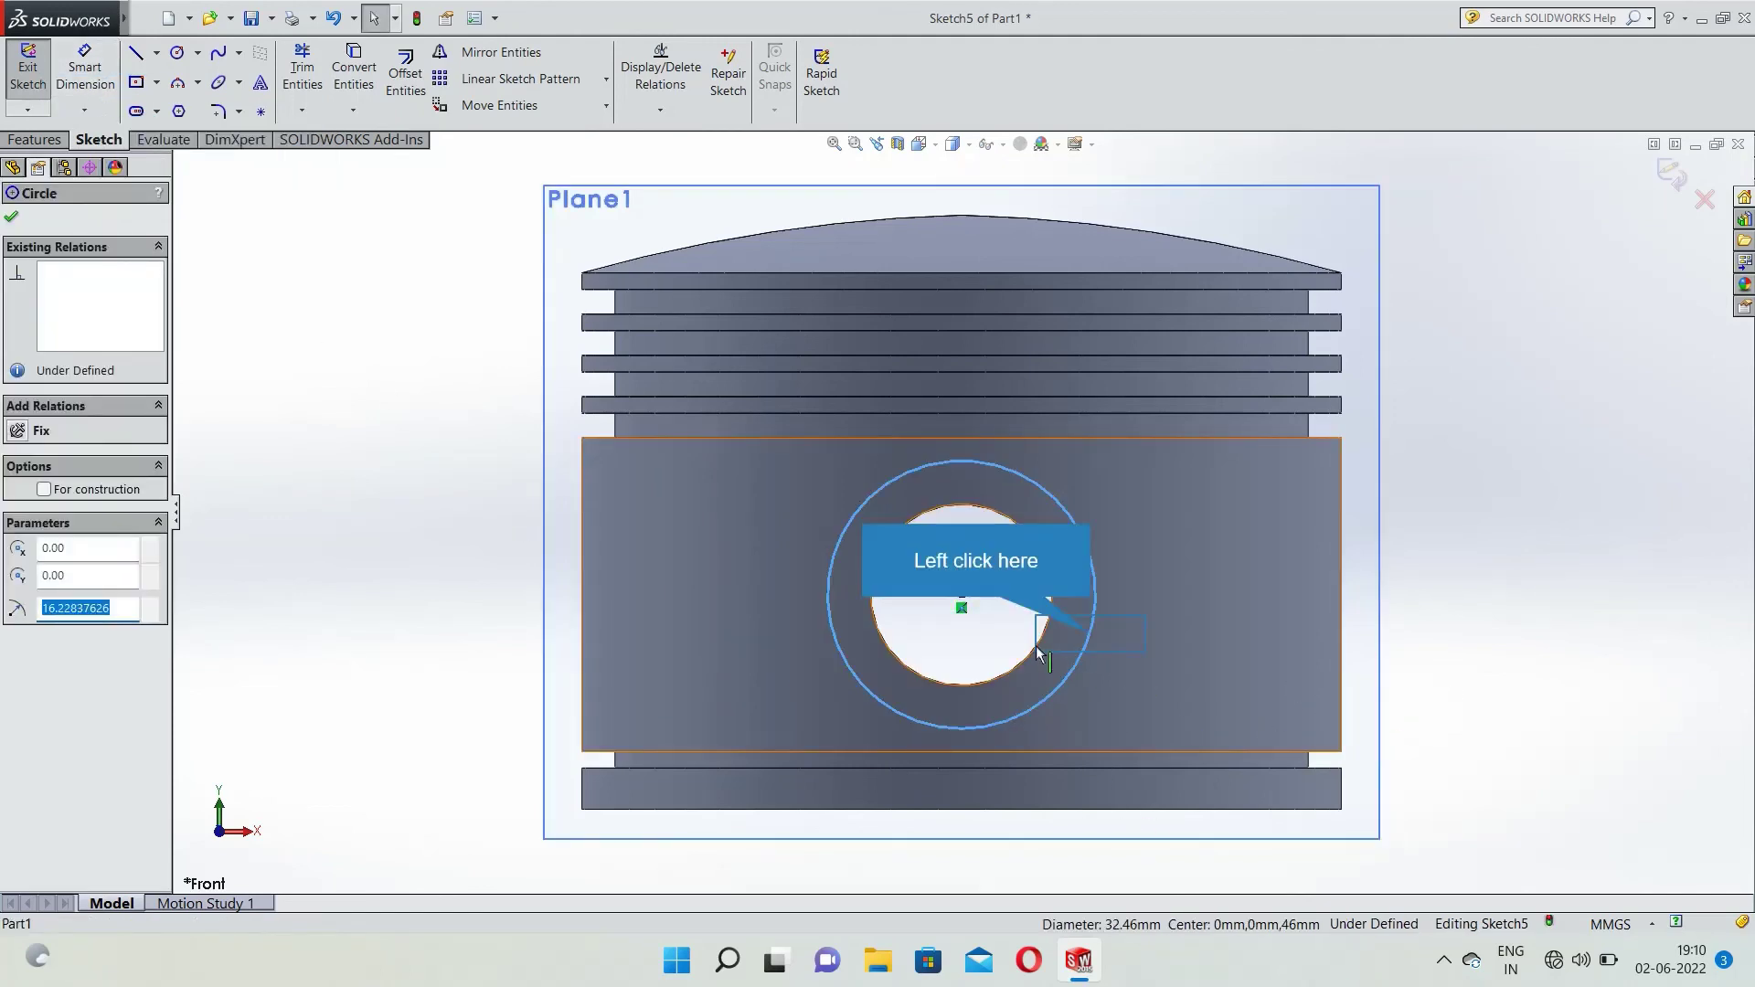
{"action": "left_click", "coordinate": [1092, 643]}
{"action": "left_click", "coordinate": [85, 69]}
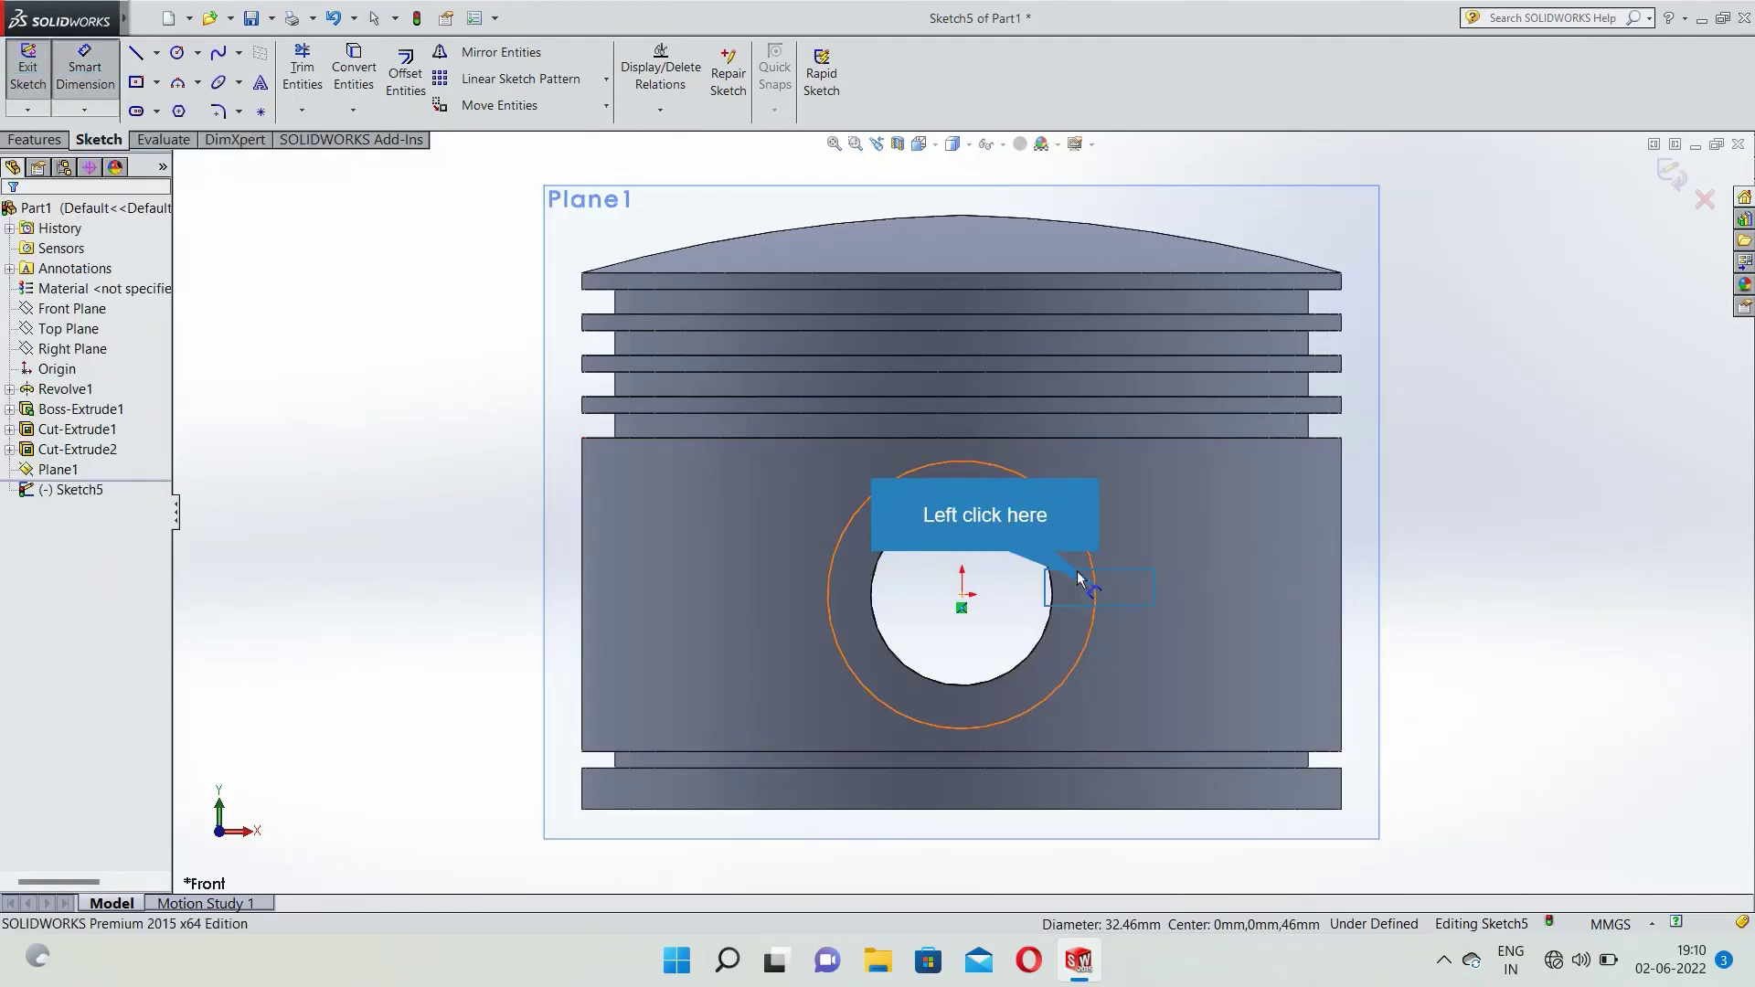
{"action": "left_click", "coordinate": [1097, 594]}
{"action": "left_click", "coordinate": [1499, 722]}
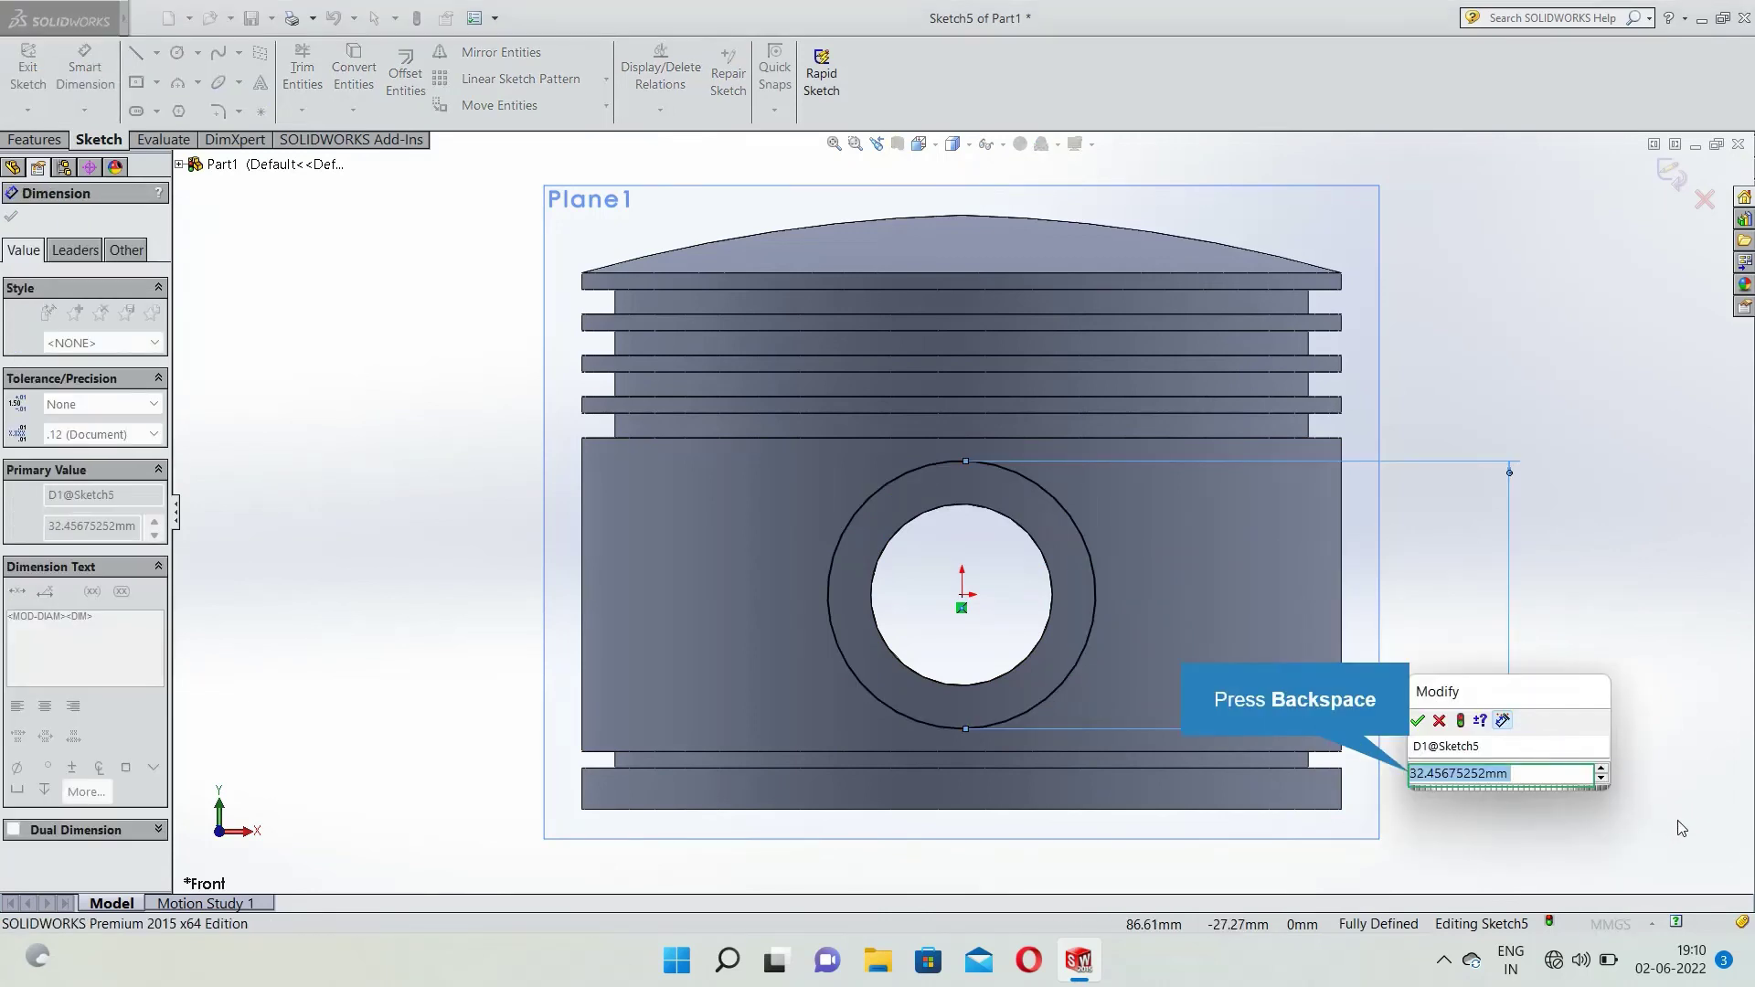
{"action": "key", "text": "BackSpace"}
{"action": "type", "text": "18*2"}
{"action": "key", "text": "Return"}
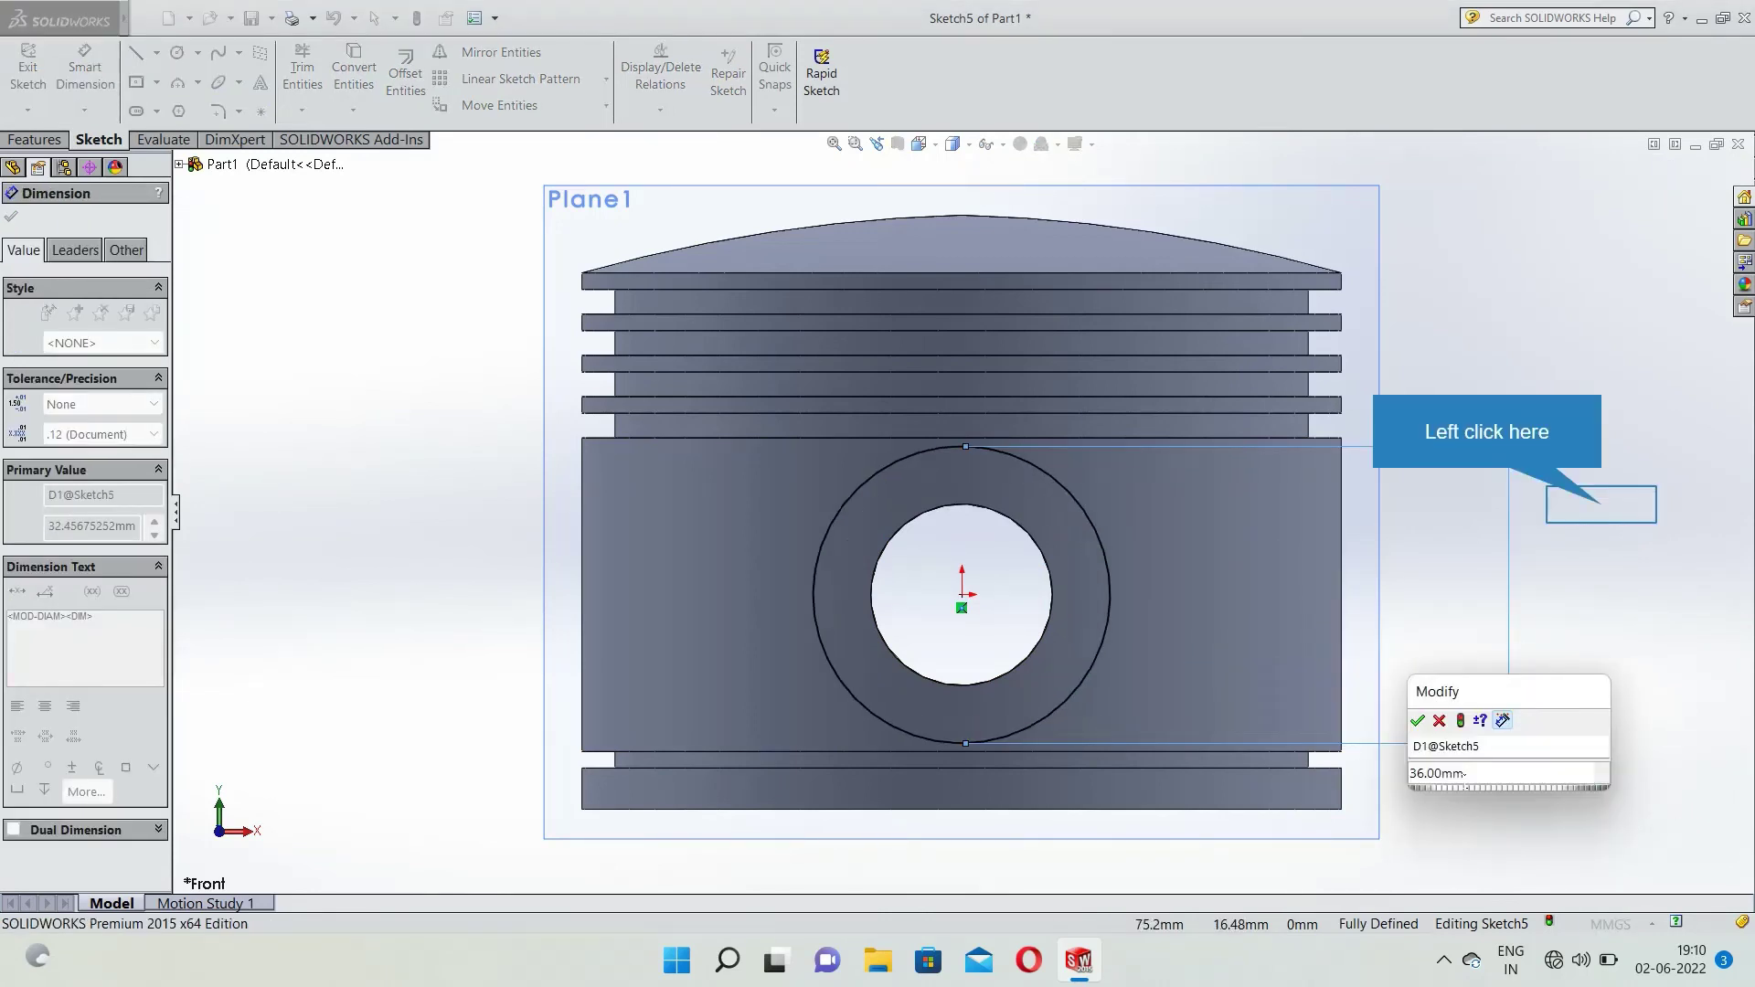
{"action": "left_click", "coordinate": [1600, 504]}
{"action": "left_click", "coordinate": [1418, 721]}
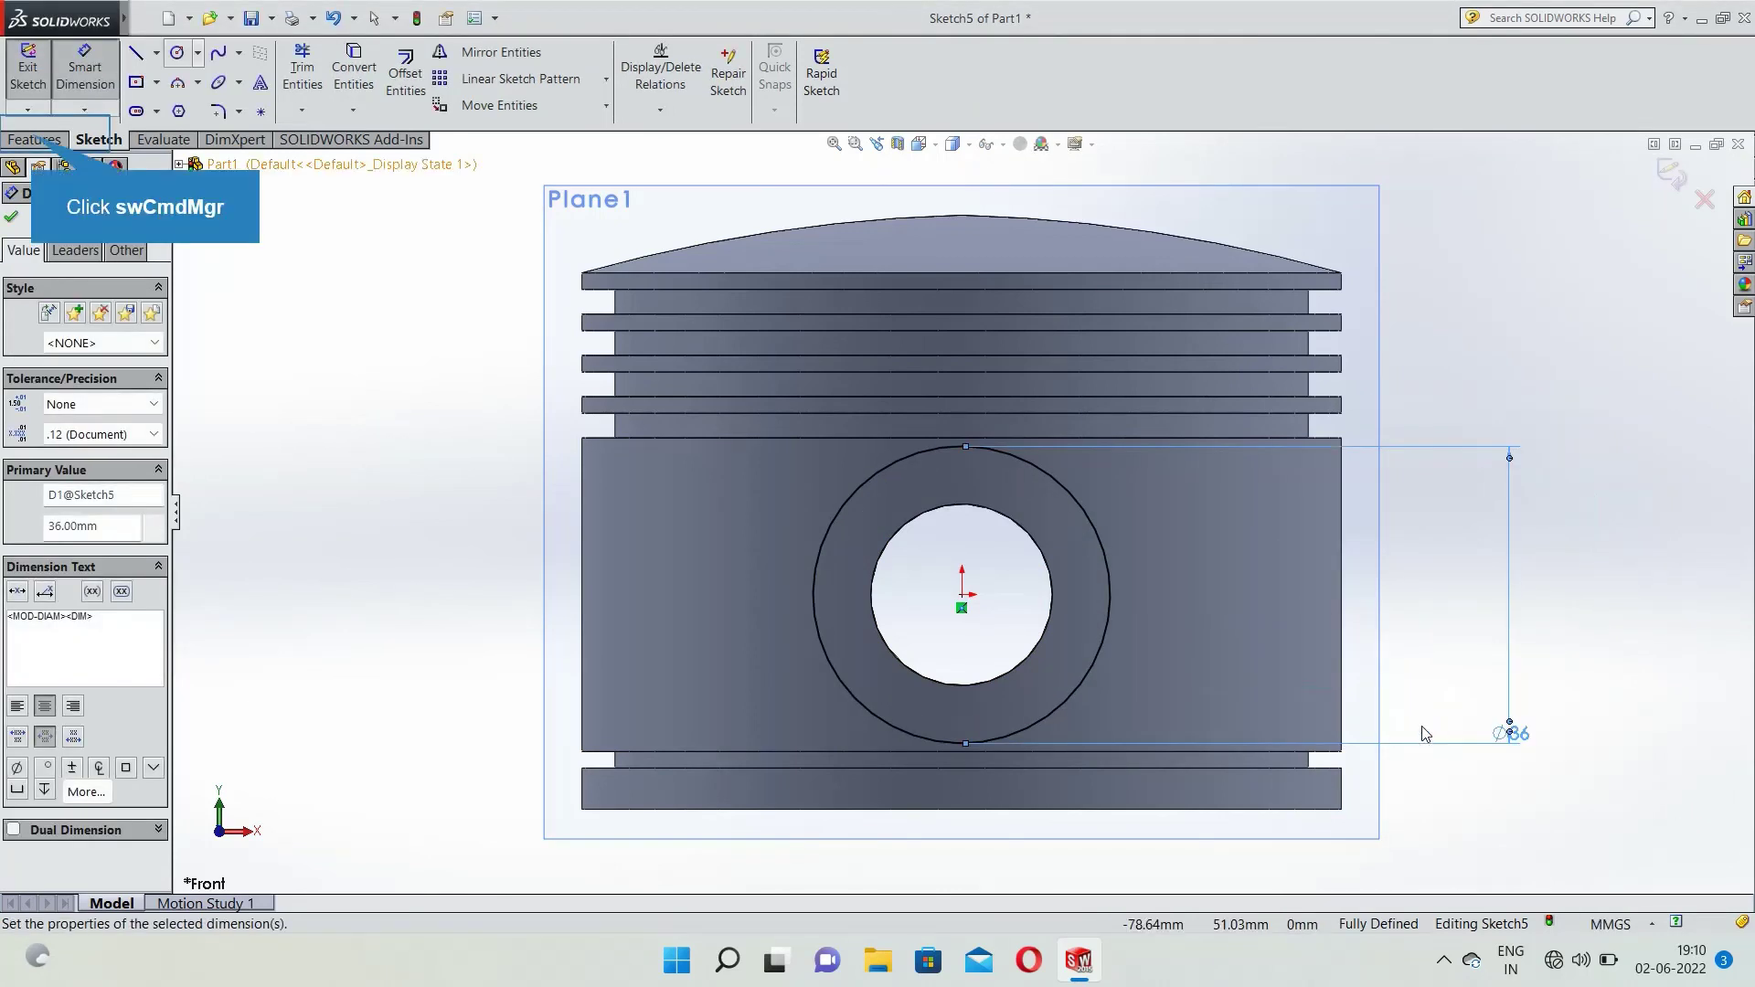
Cut the 36 mm circle into the piston's side around the pin hole with a Blind Extruded Cut, 3.9 mm deep.
{"action": "left_click", "coordinate": [35, 139]}
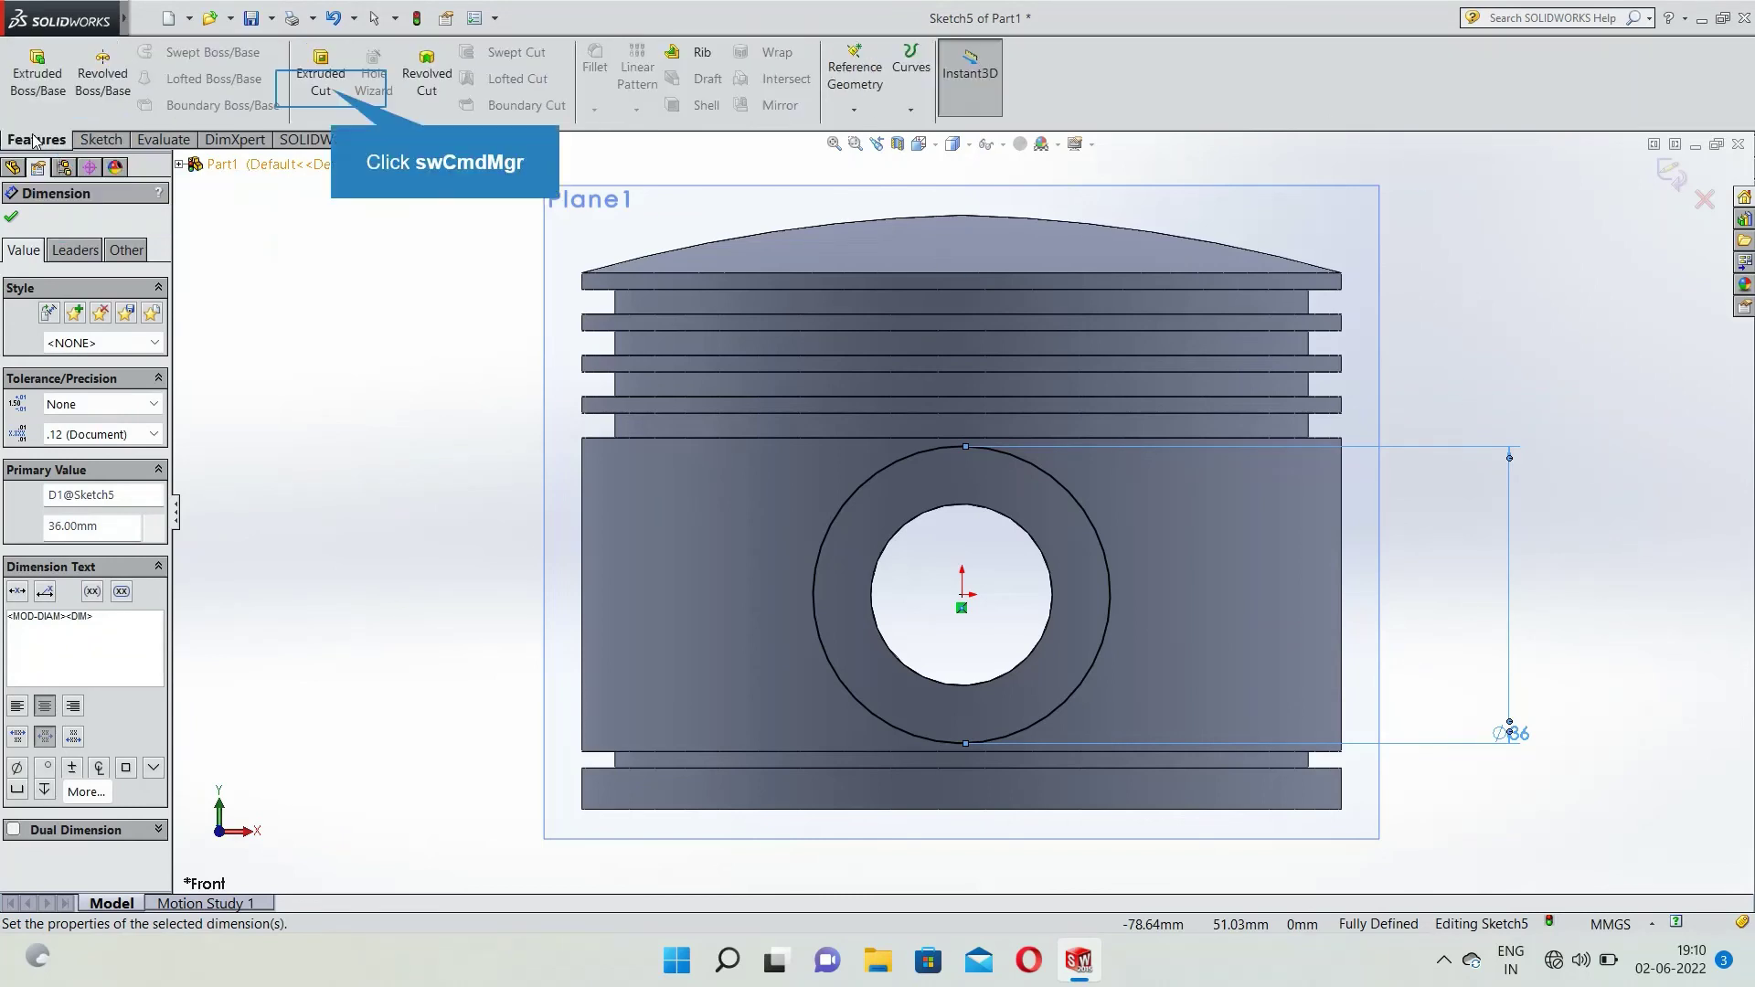
{"action": "left_click", "coordinate": [320, 73]}
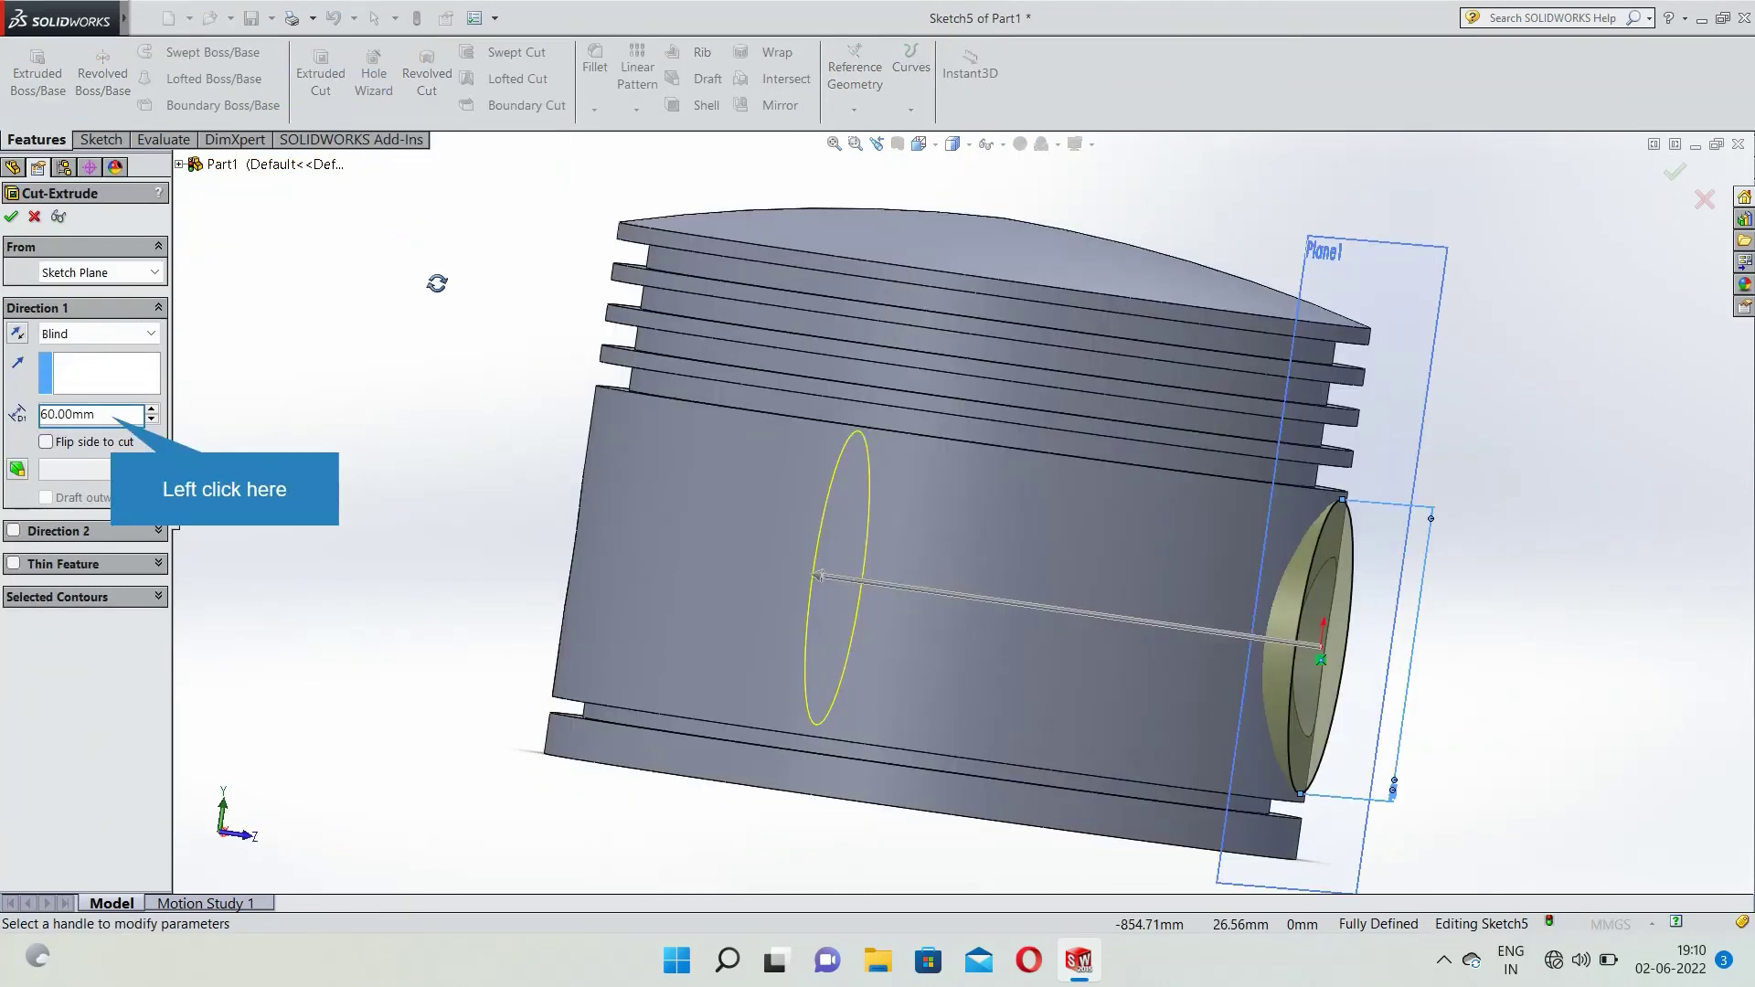
{"action": "left_click_drag", "start_coordinate": [111, 416], "coordinate": [53, 426]}
{"action": "key", "text": "BackSpace"}
{"action": "type", "text": "4"}
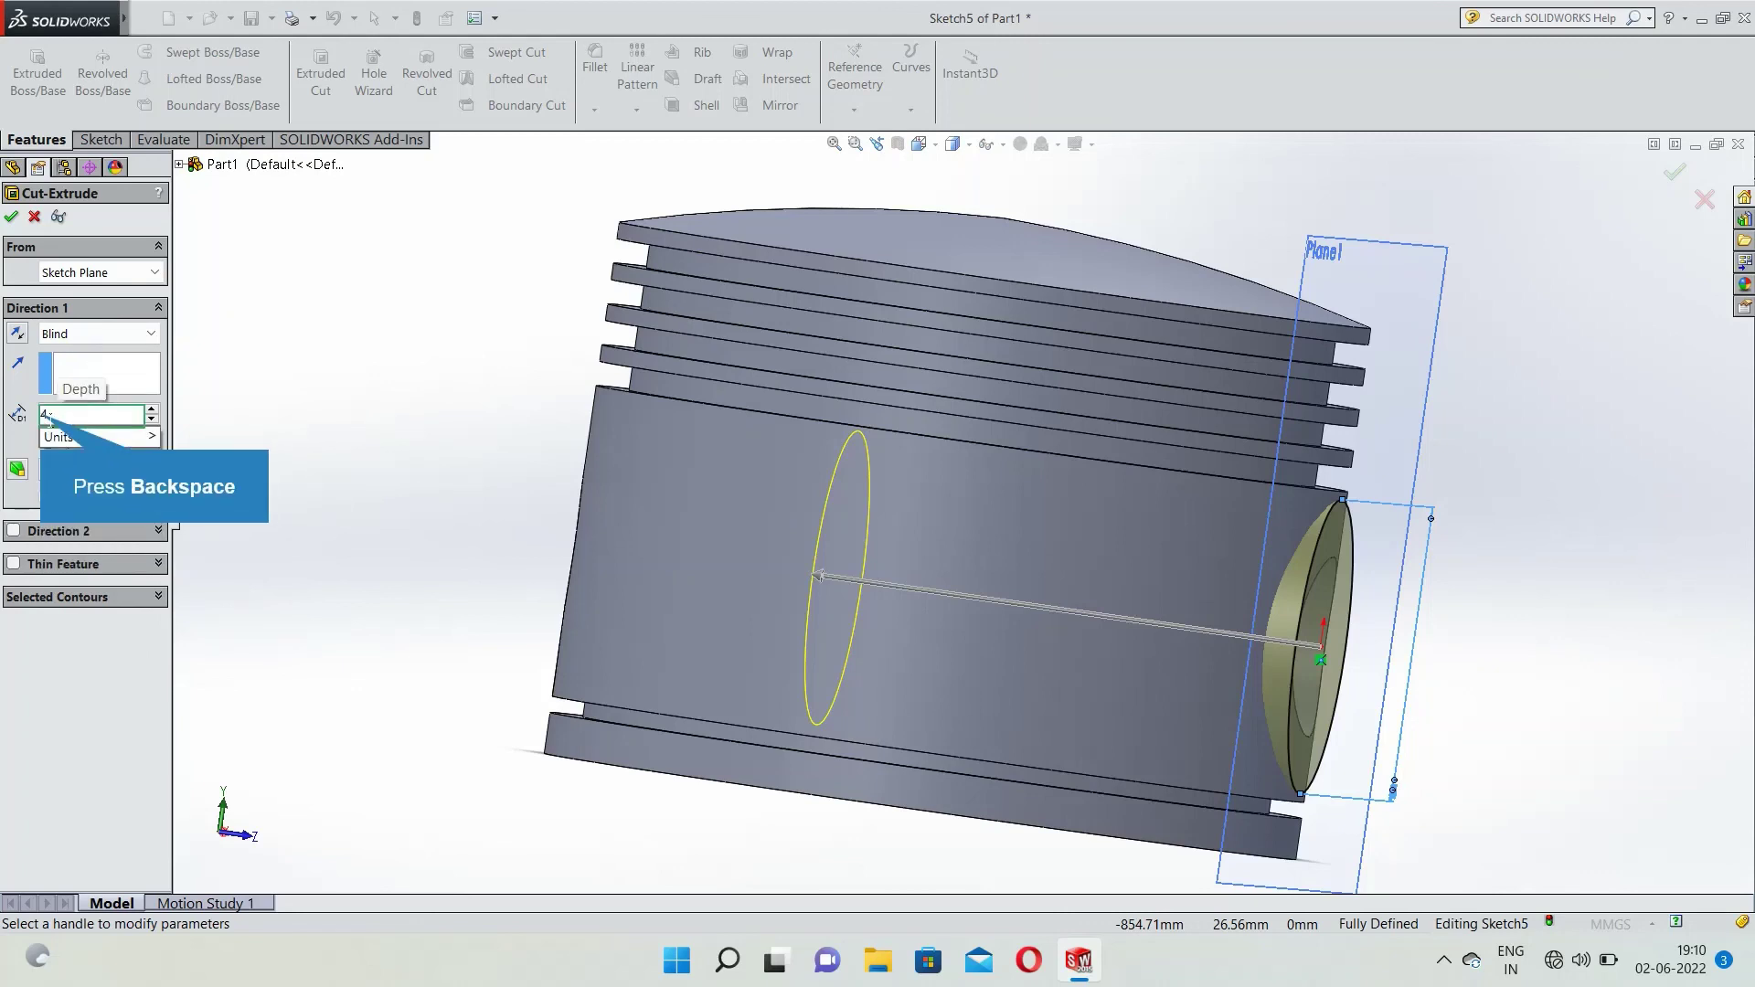
{"action": "key", "text": "BackSpace"}
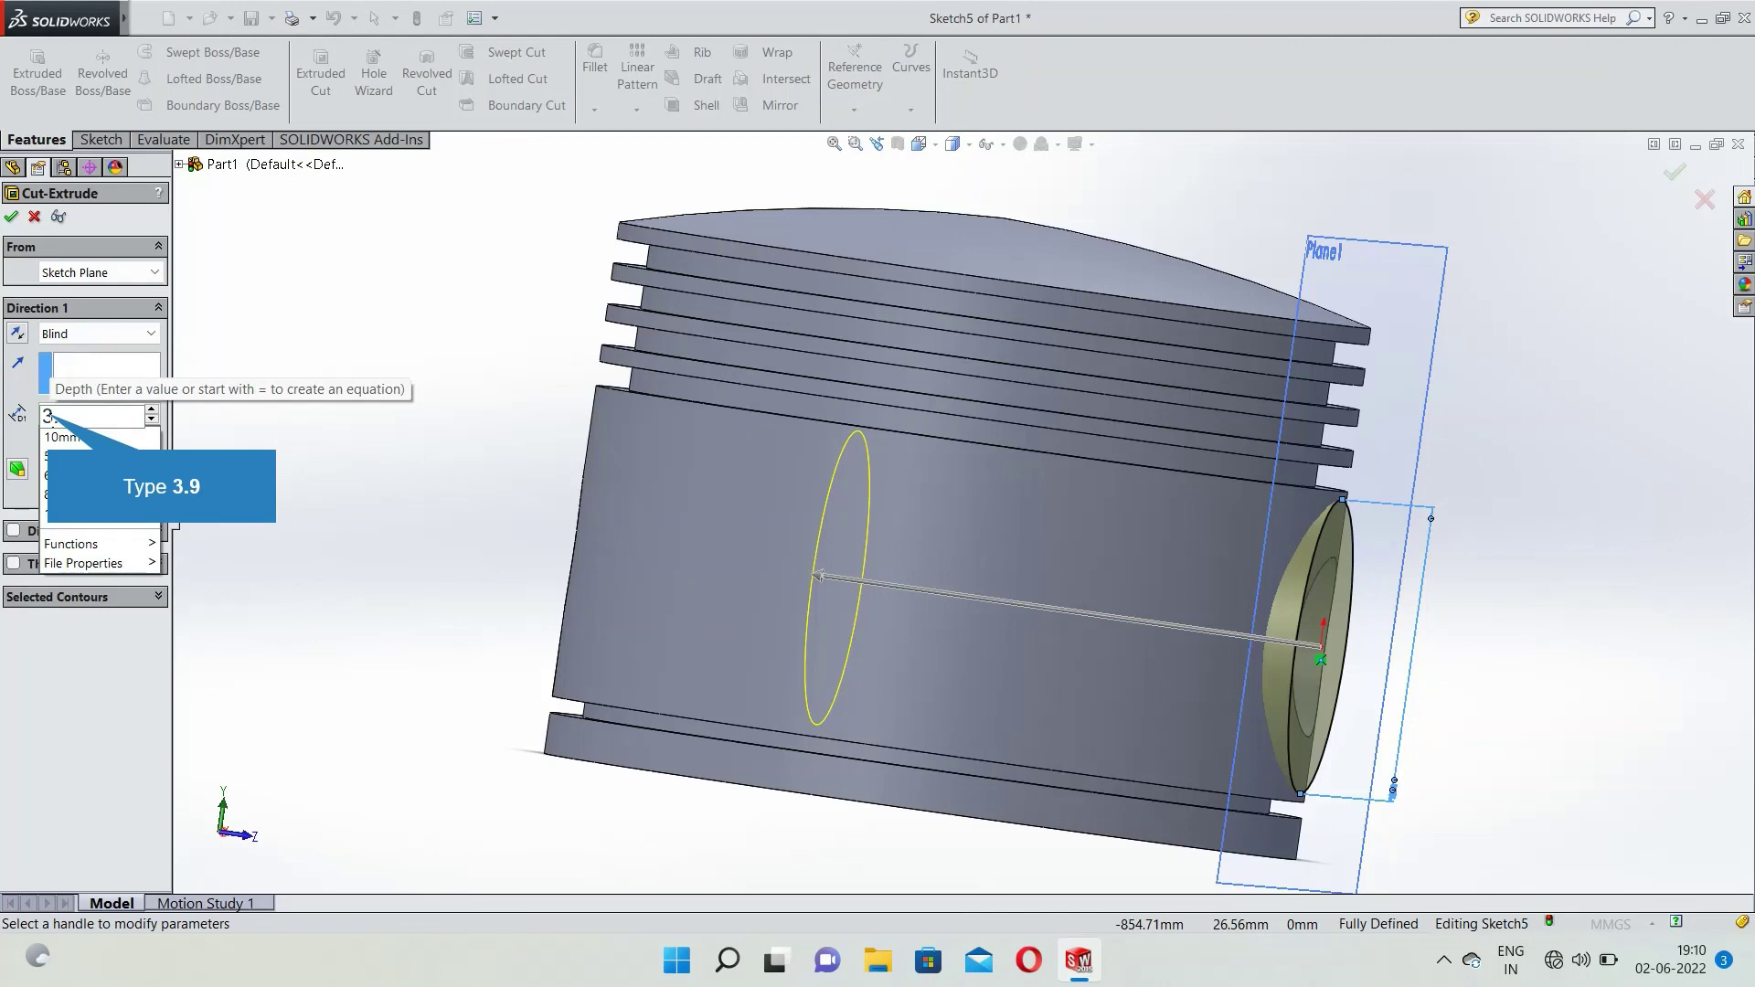
{"action": "key", "text": "Return"}
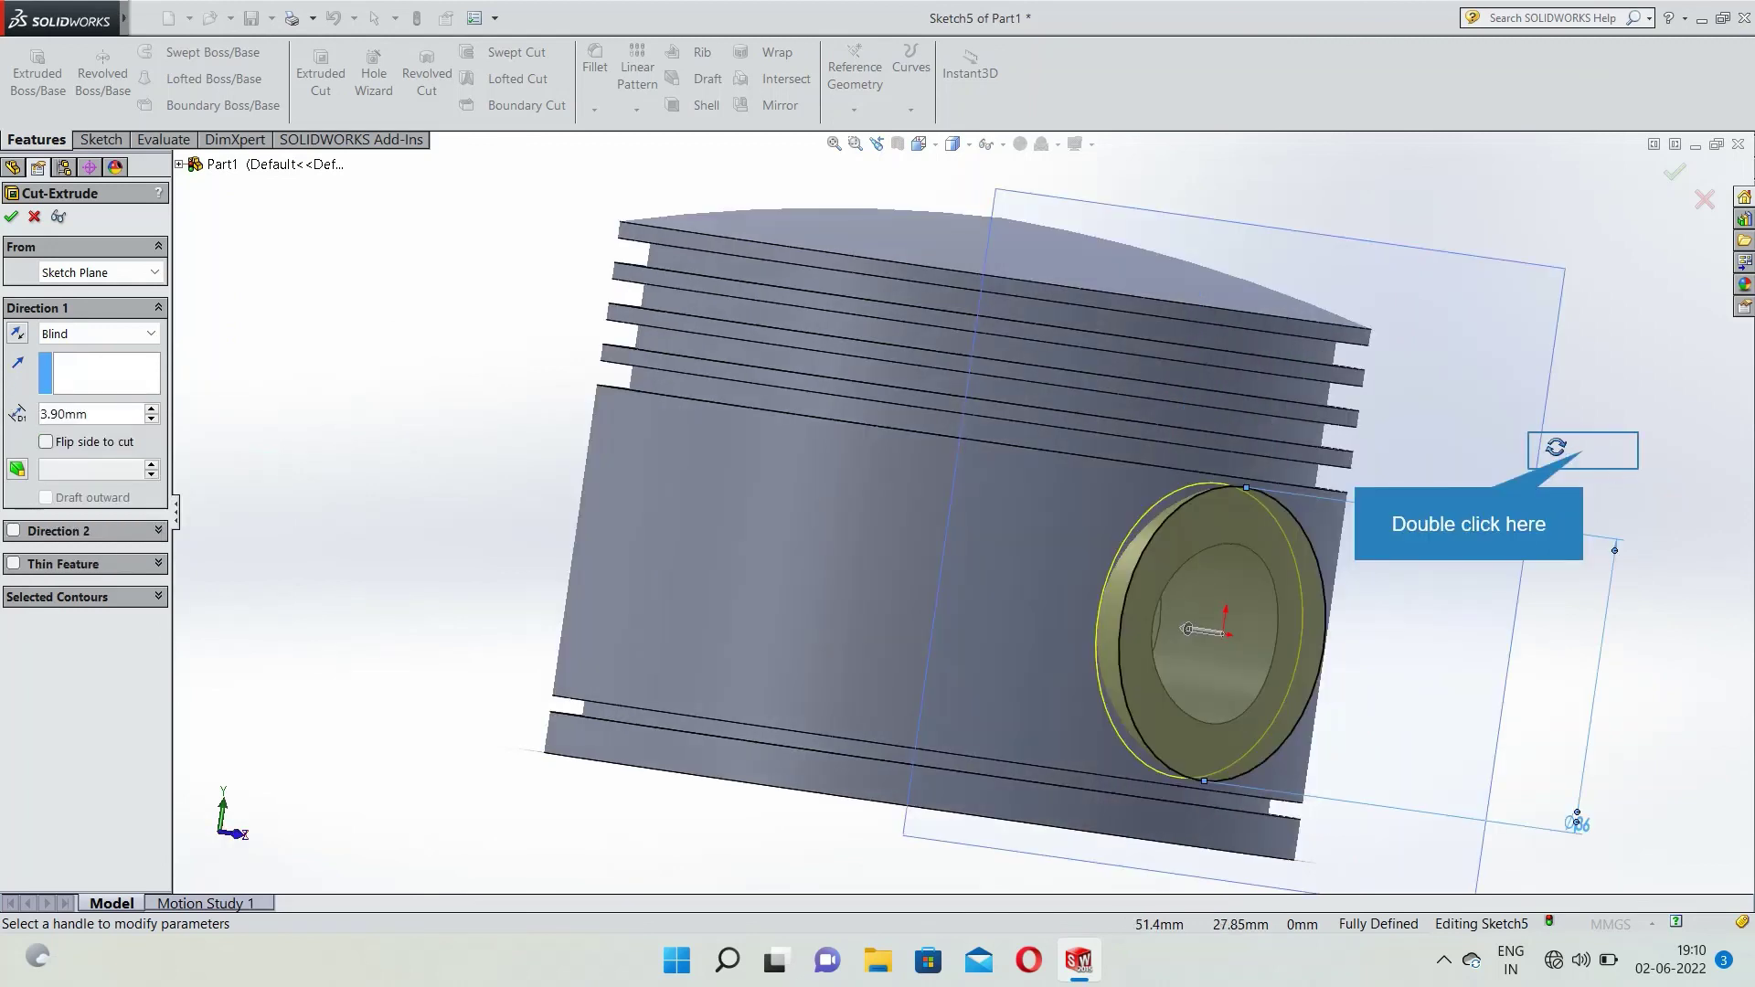
{"action": "double_click", "coordinate": [1583, 451]}
{"action": "key", "text": "Return"}
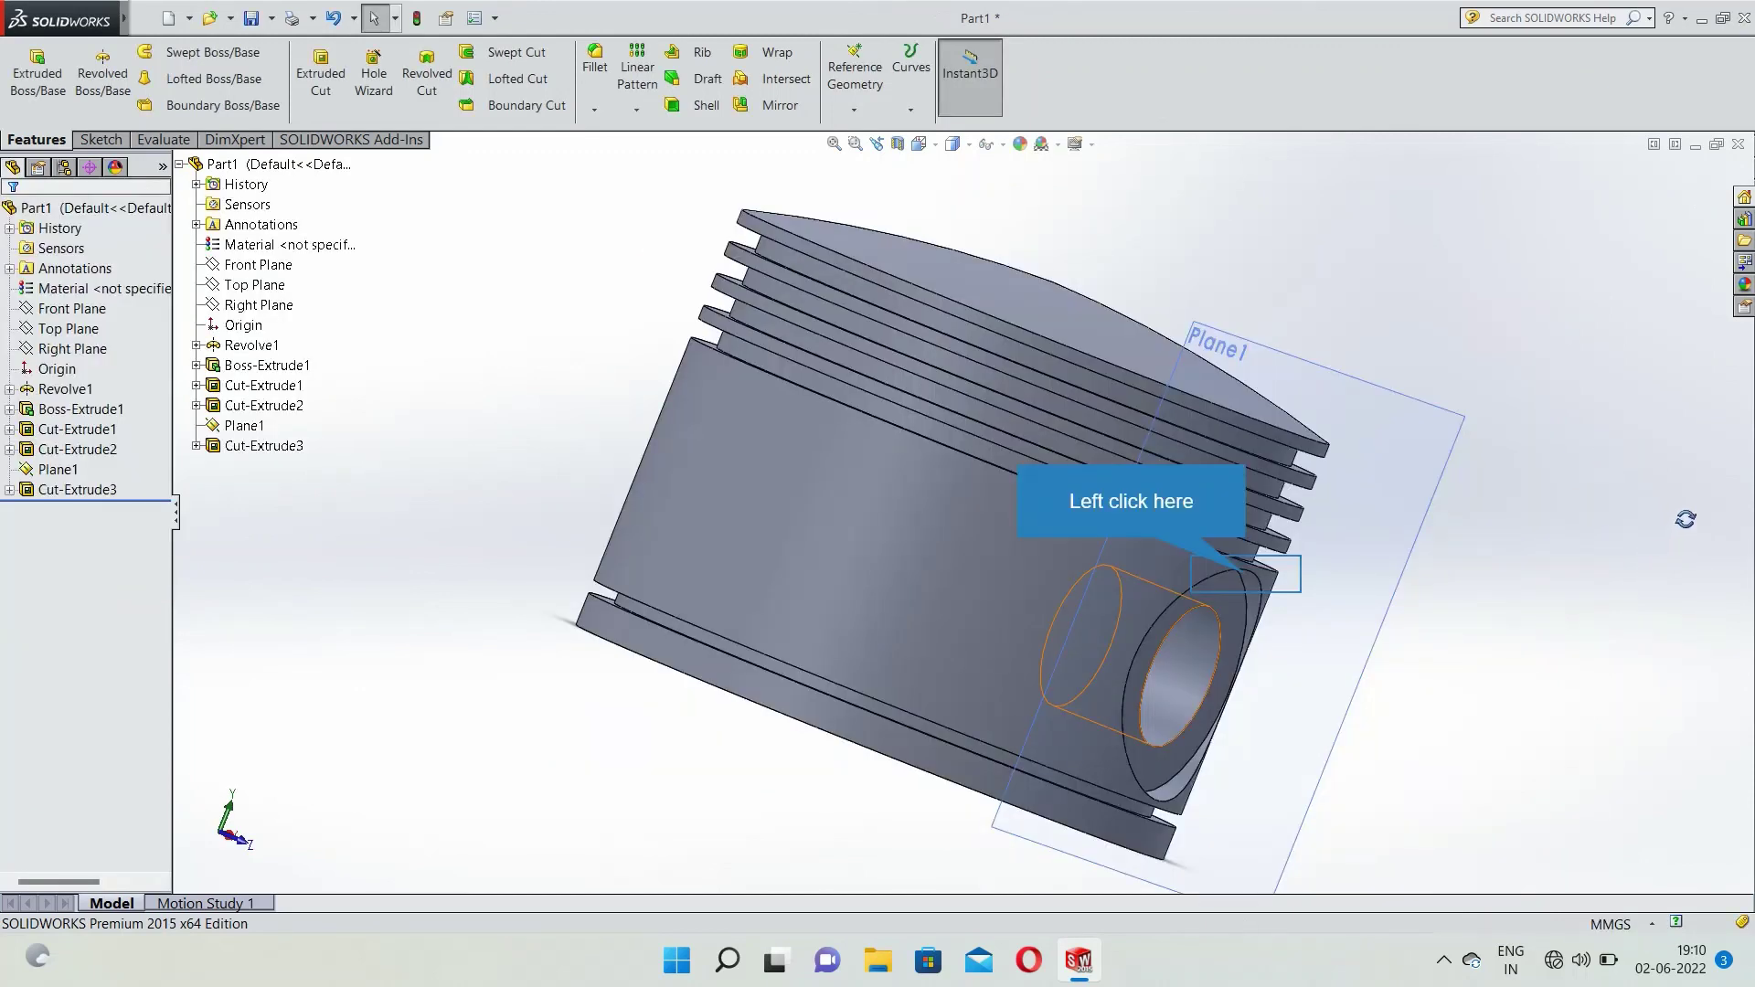
Mirror the 36 mm circular side recess about the Front Plane onto the opposite side of the piston.
{"action": "left_click", "coordinate": [1264, 594]}
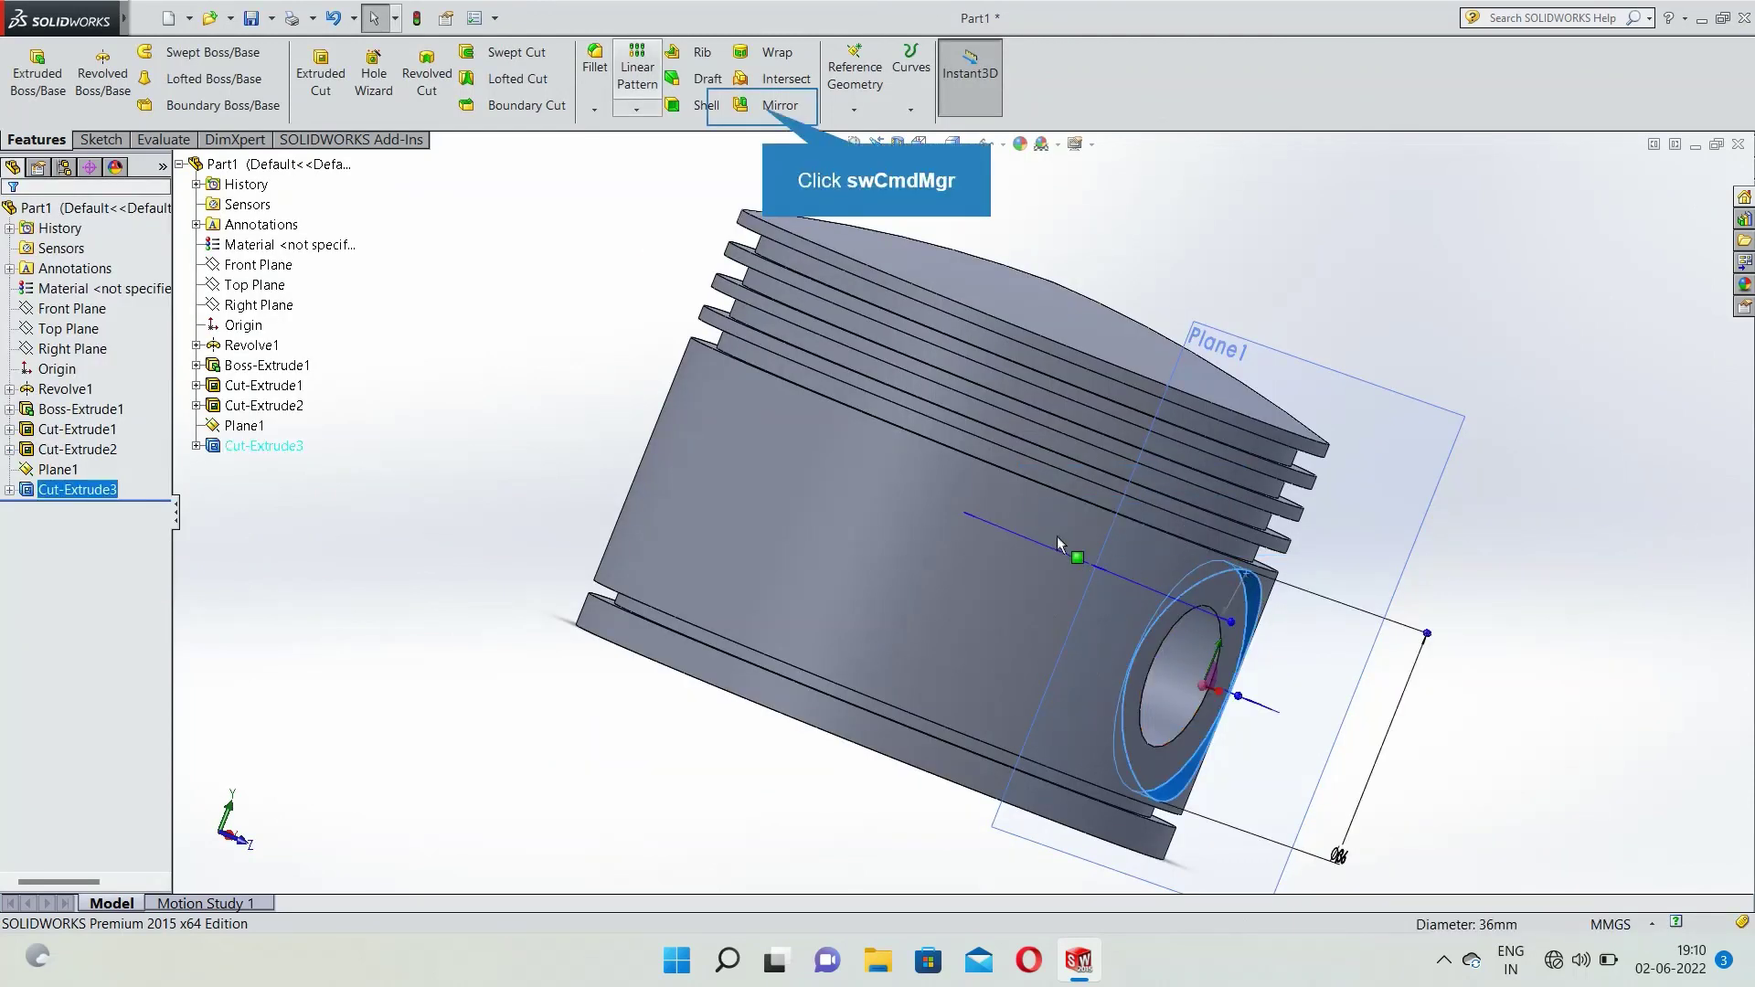
{"action": "left_click", "coordinate": [761, 108]}
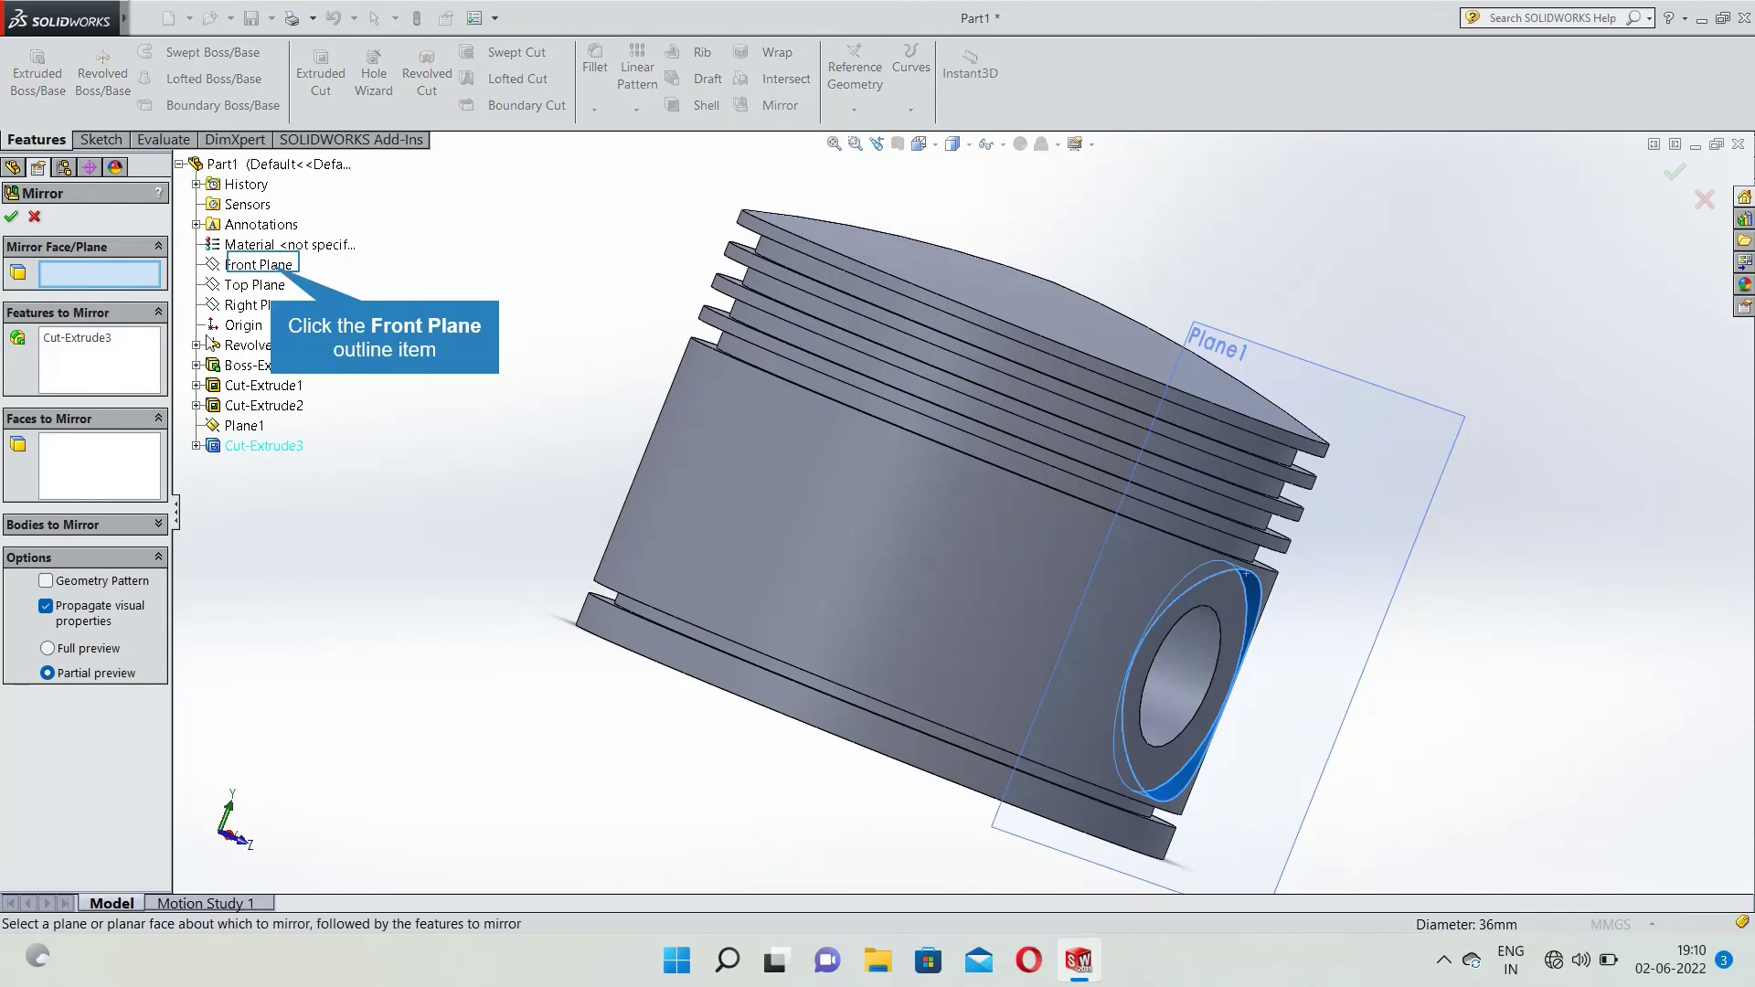
{"action": "left_click", "coordinate": [265, 274]}
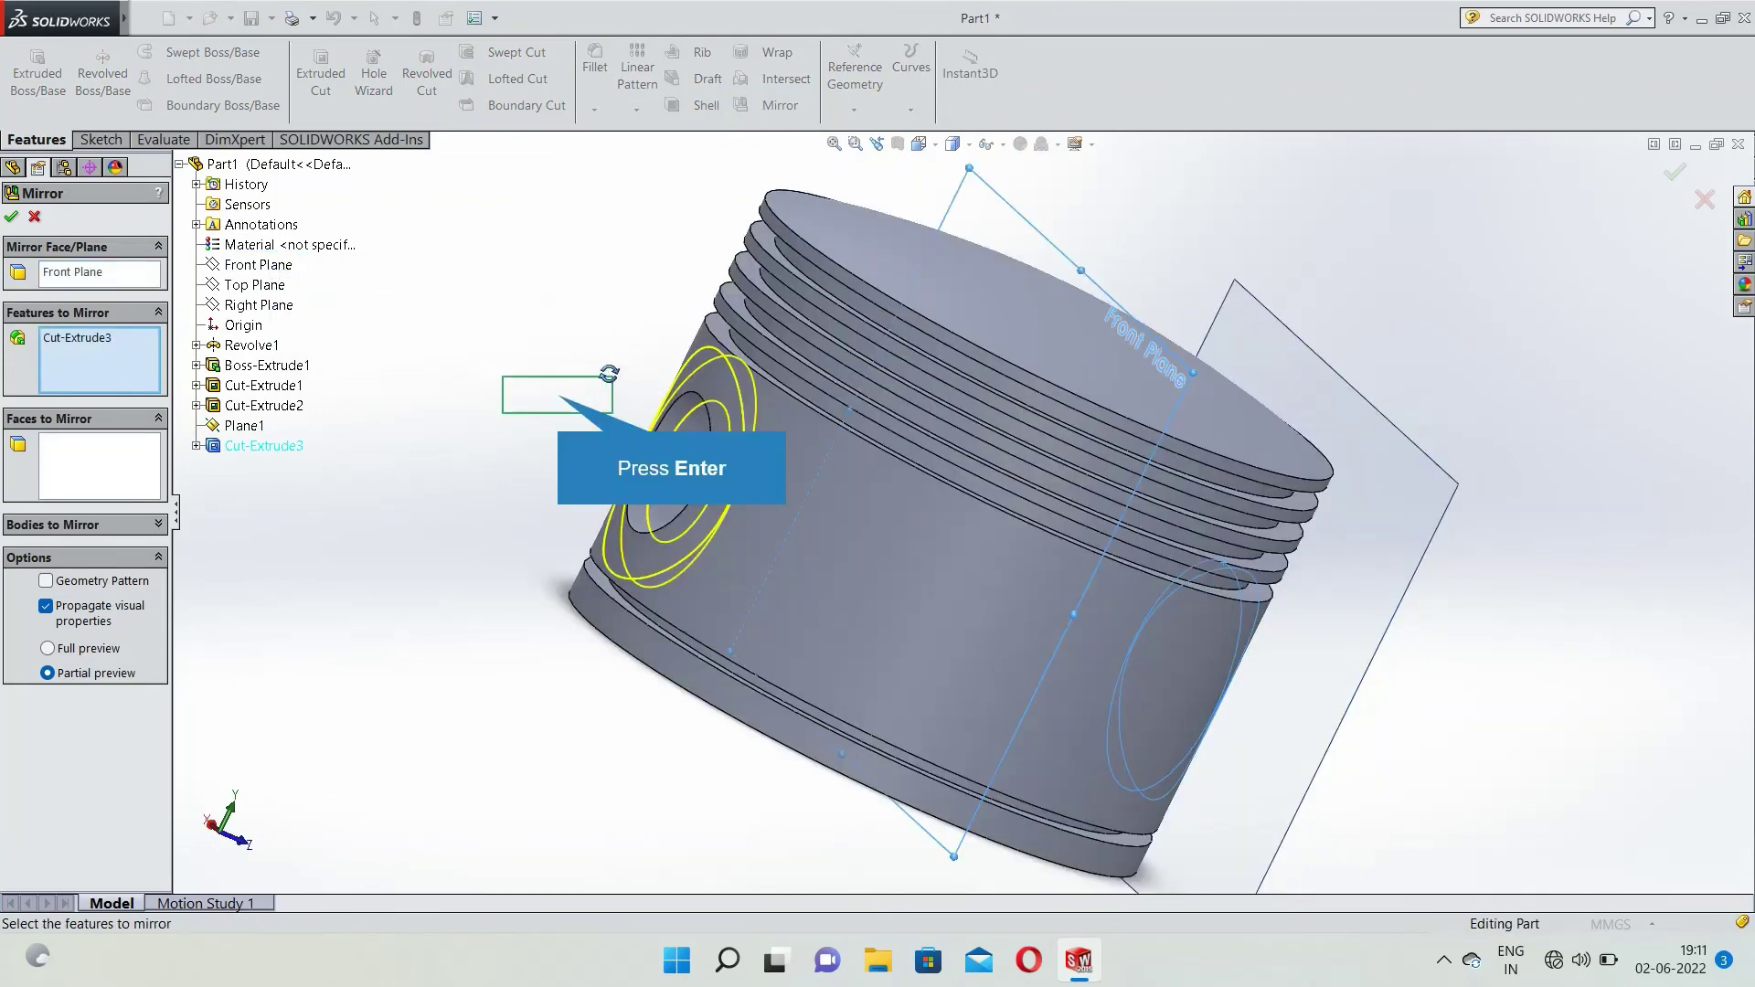
{"action": "key", "text": "Return"}
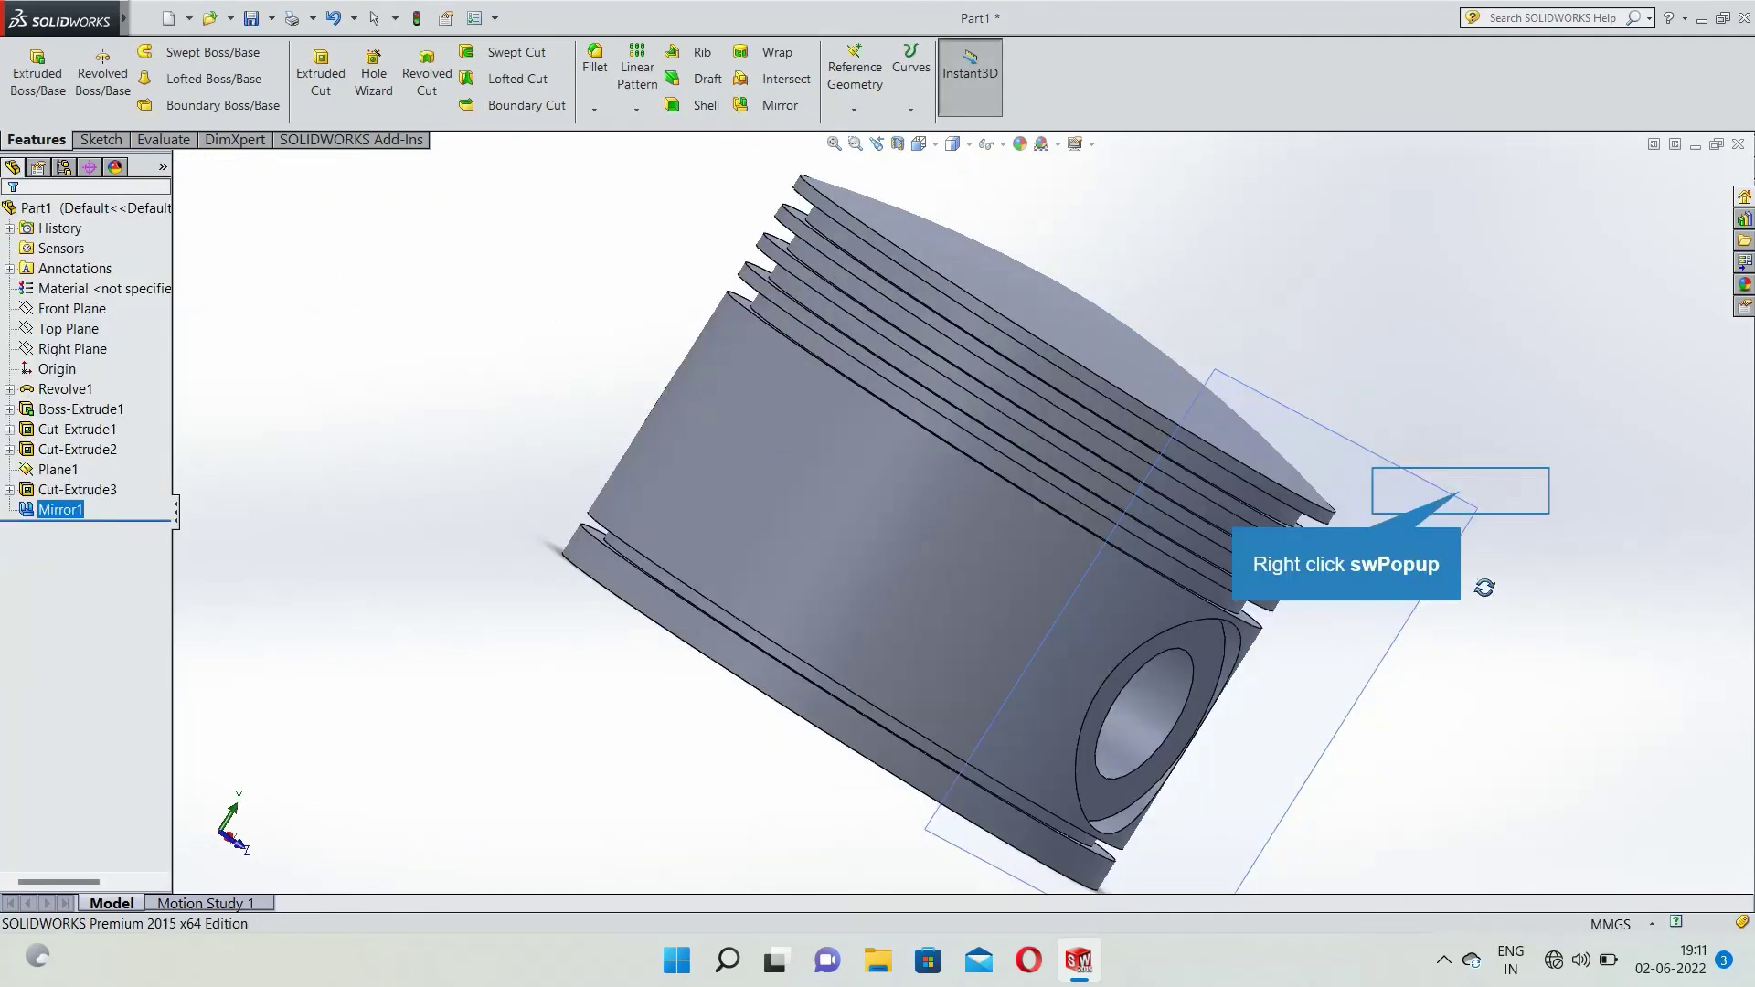
{"action": "right_click", "coordinate": [1465, 491]}
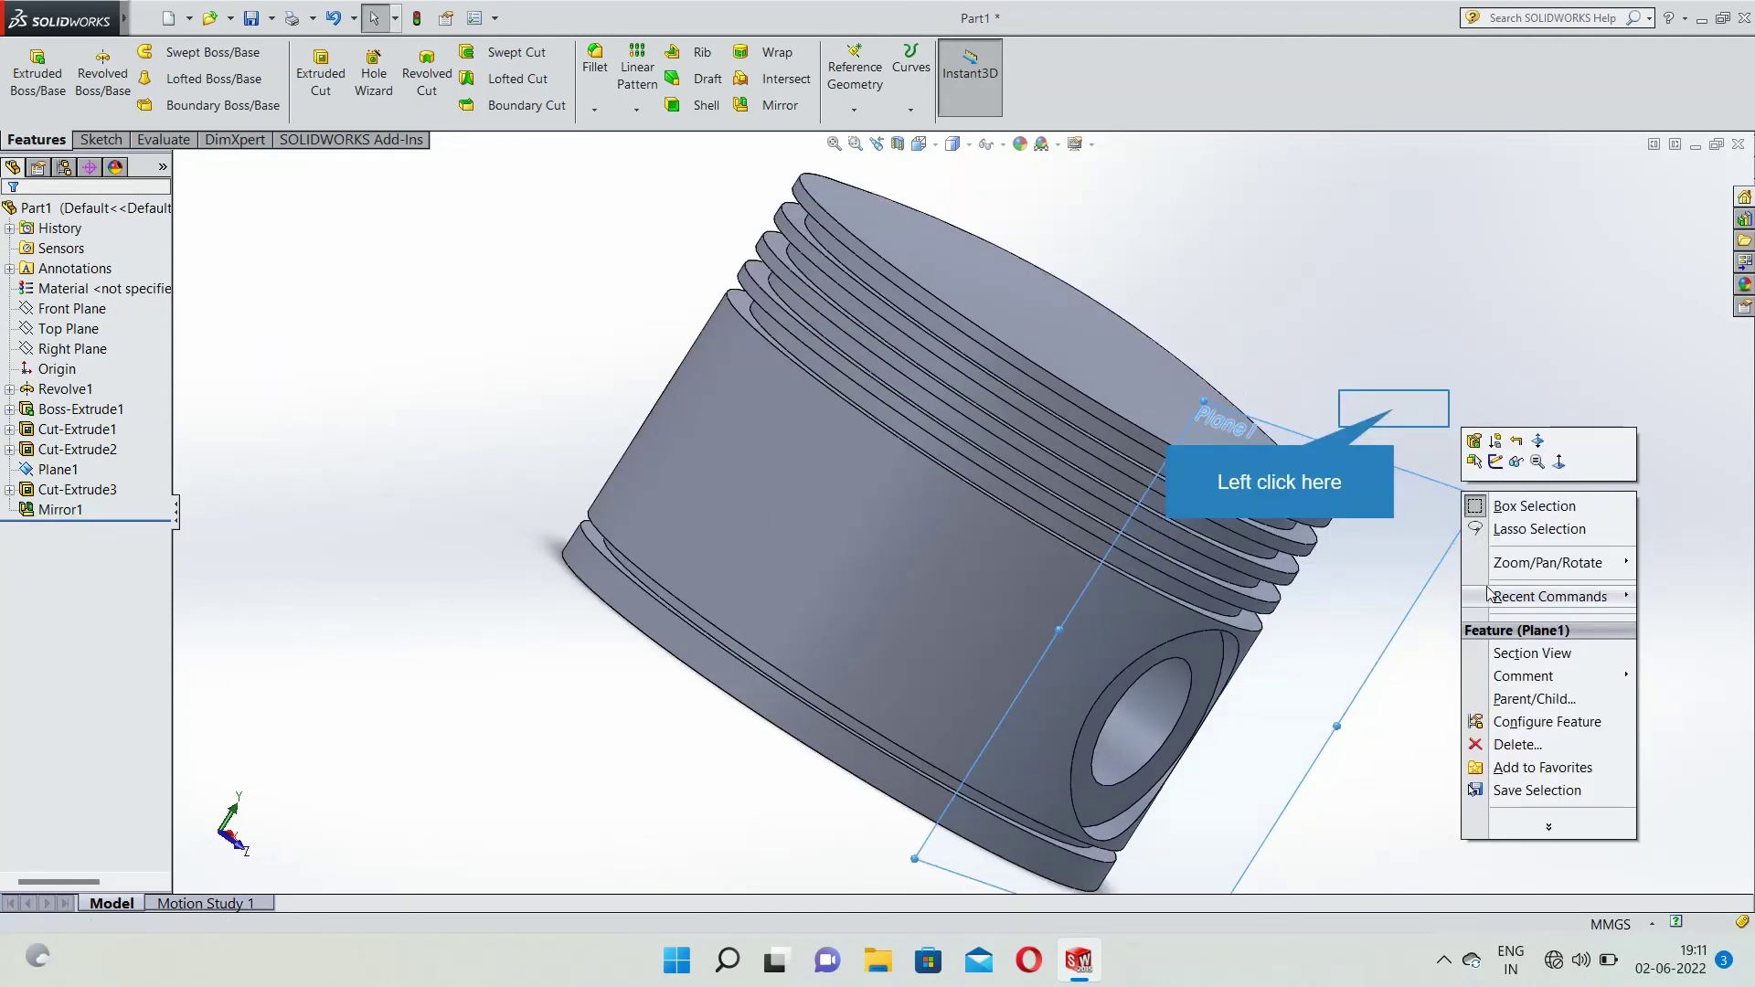
{"action": "left_click", "coordinate": [1394, 410]}
{"action": "double_click", "coordinate": [1396, 408]}
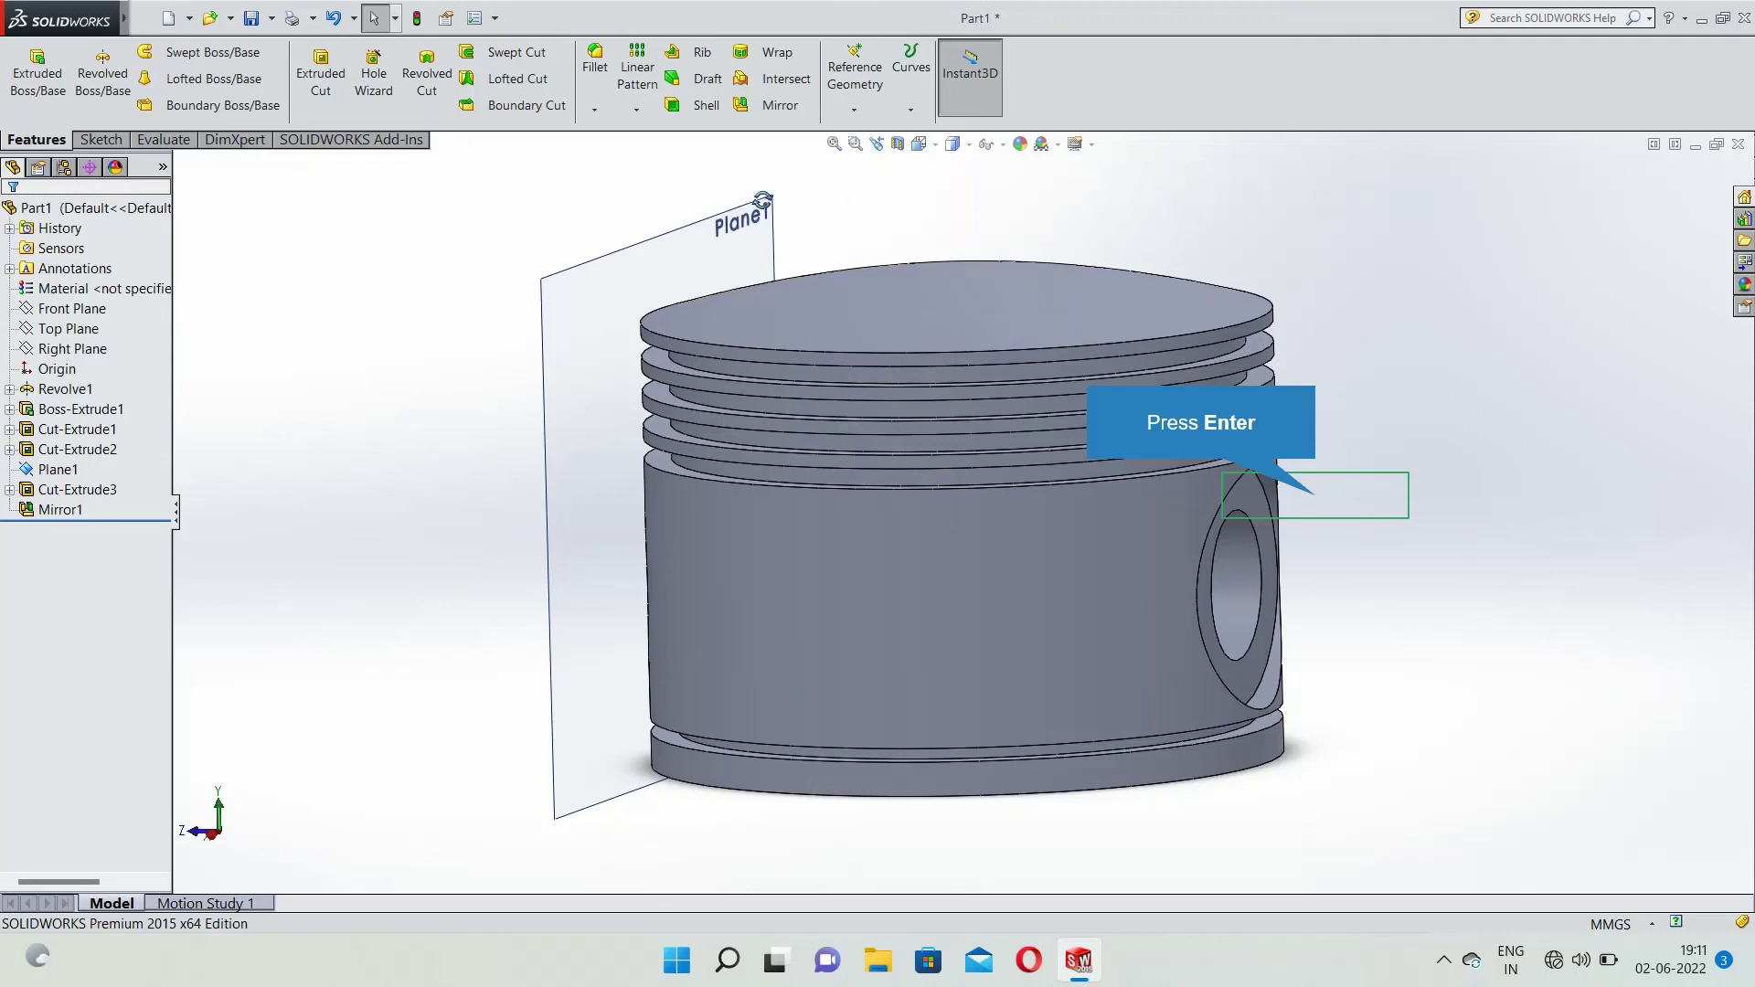
{"action": "key", "text": "Return"}
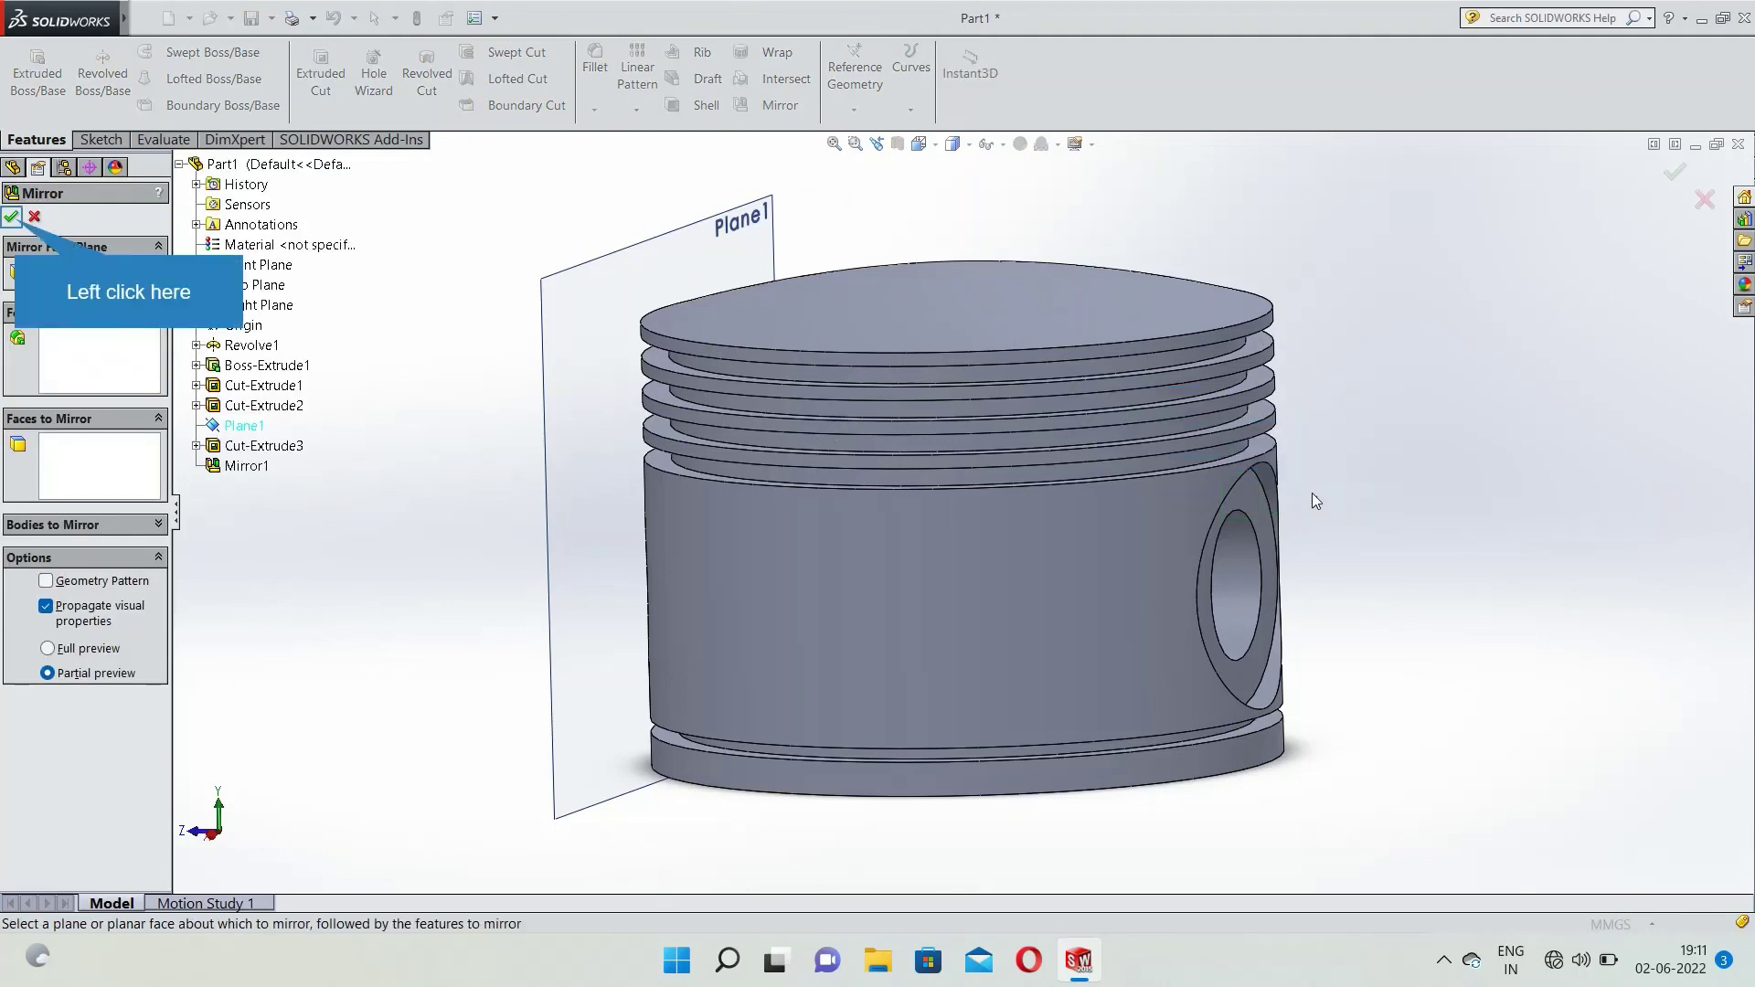